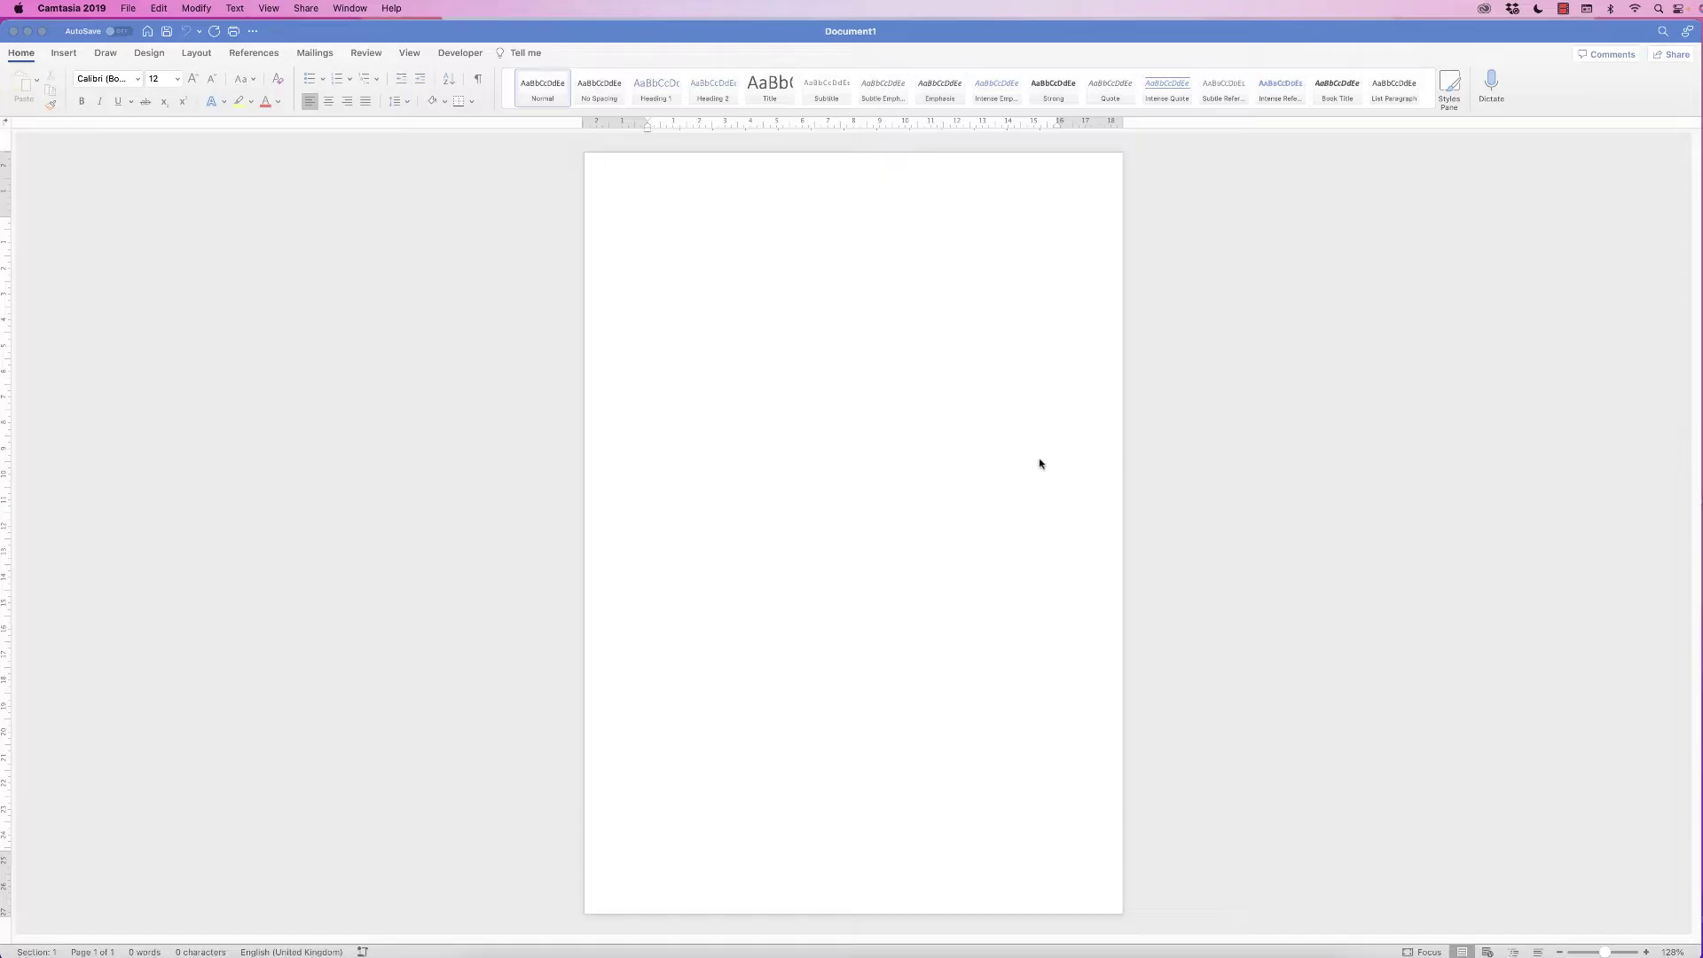
Step: Set the blank document's paper size to A4 and its orientation to landscape
{"action": "left_click", "coordinate": [754, 282]}
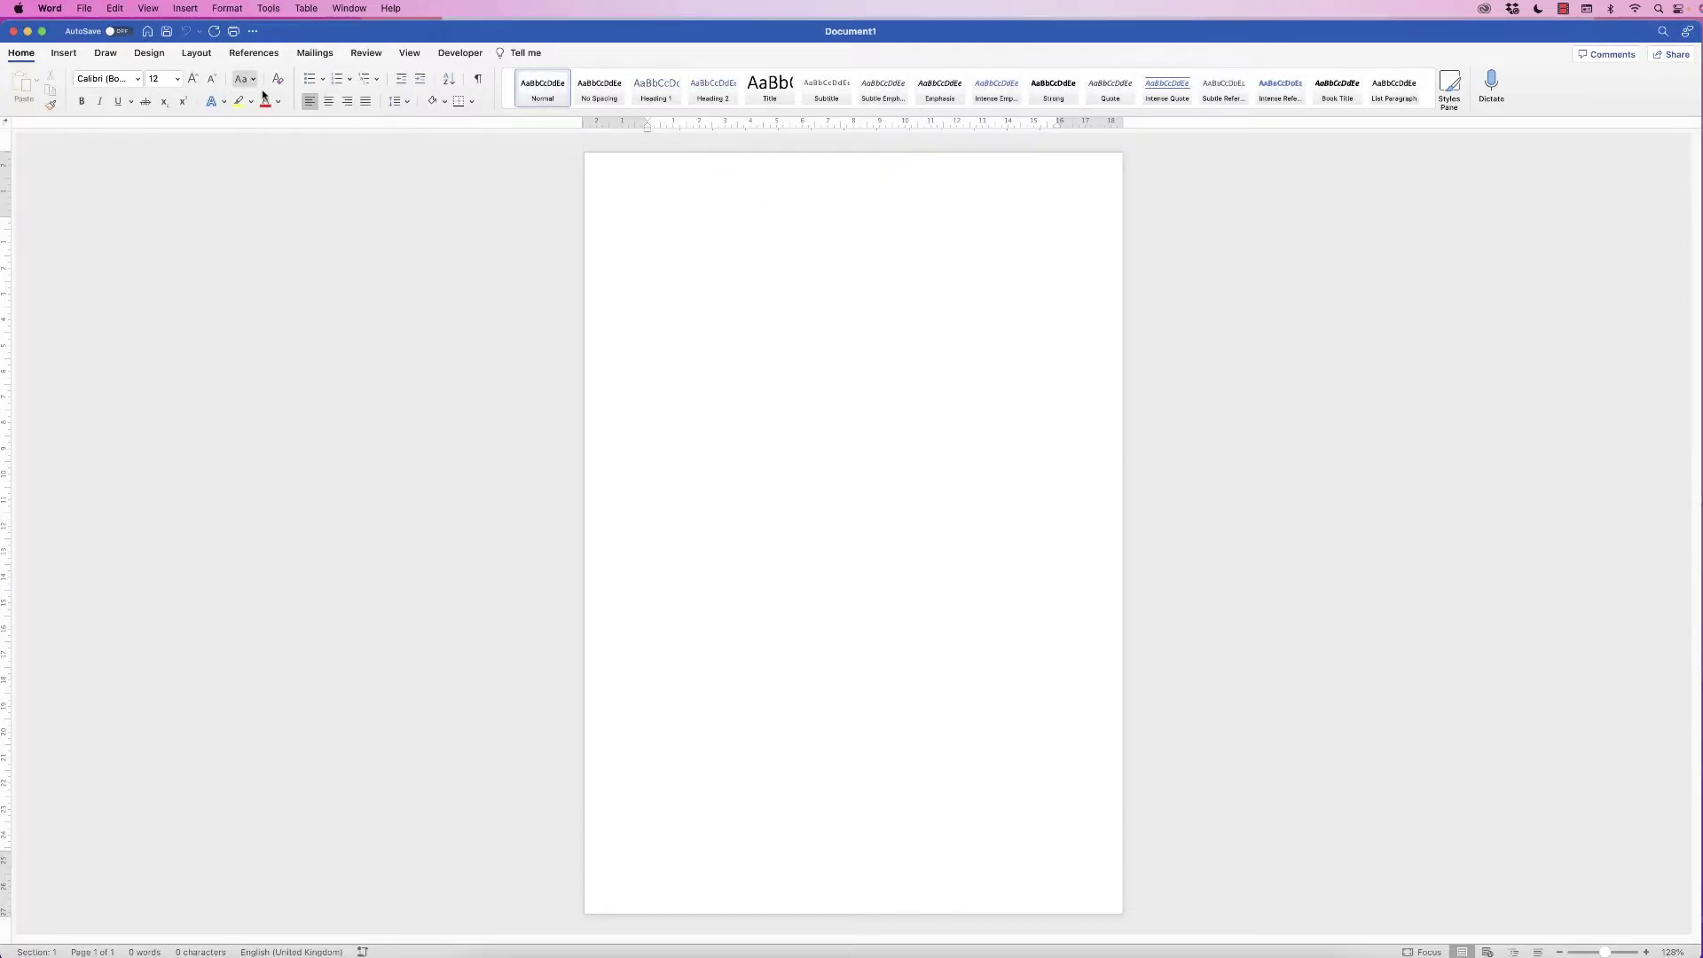
{"action": "left_click", "coordinate": [196, 54]}
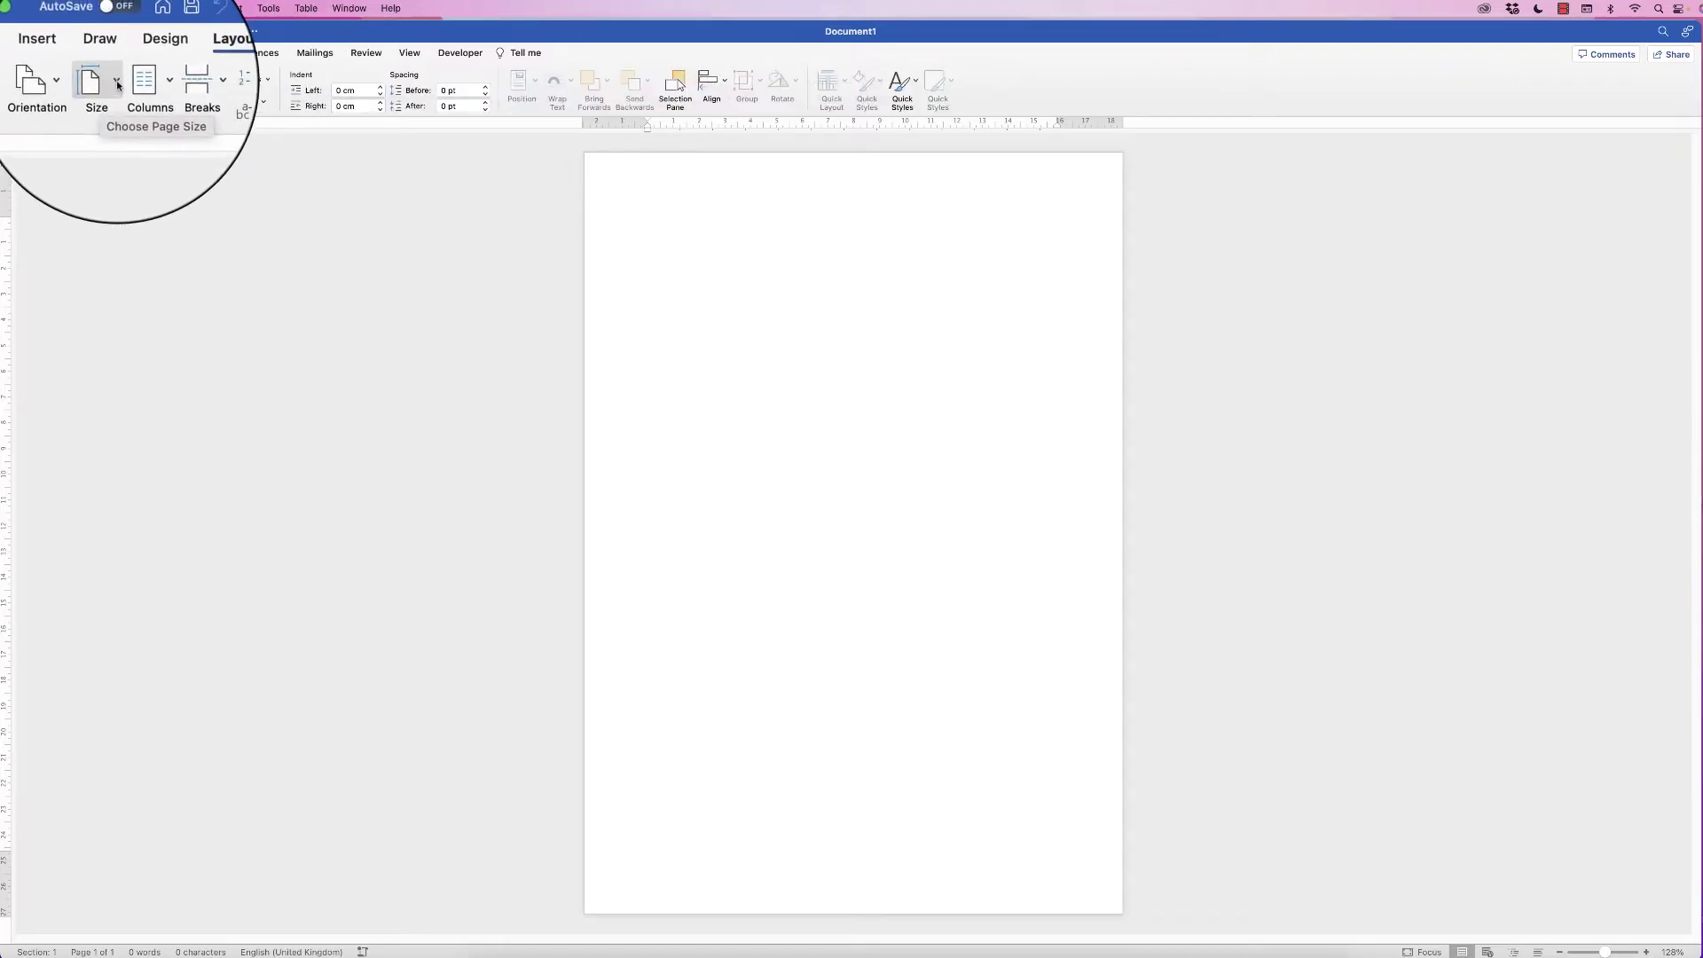
{"action": "left_click", "coordinate": [111, 87]}
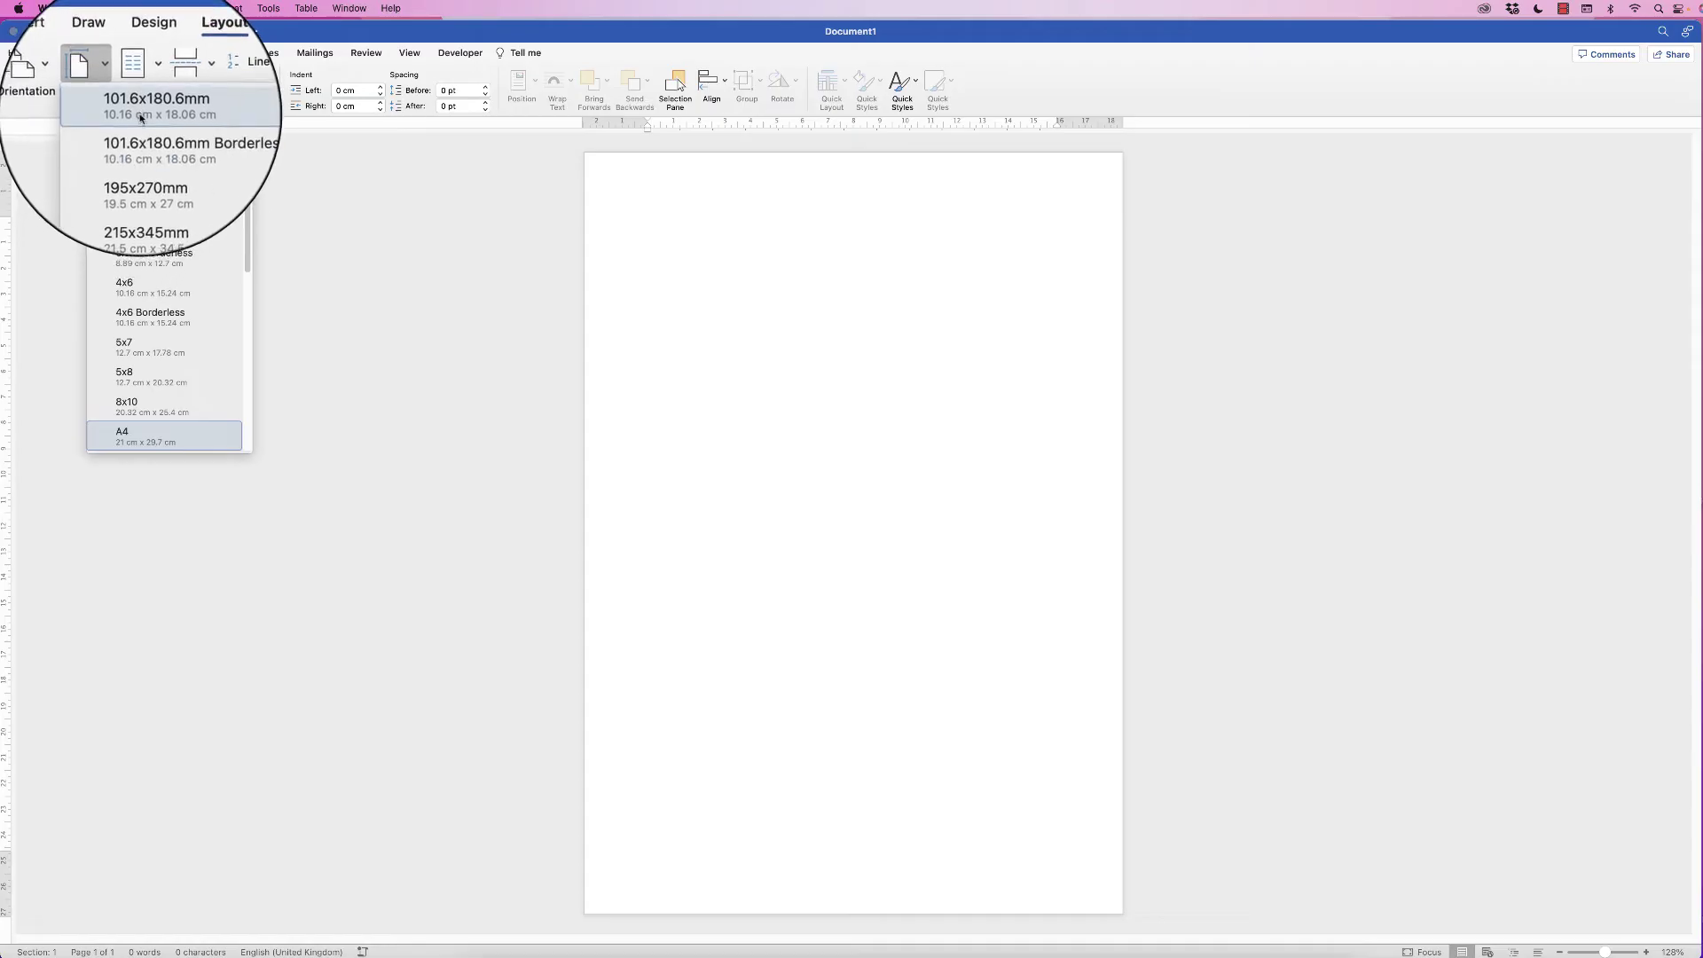
{"action": "left_click", "coordinate": [181, 437]}
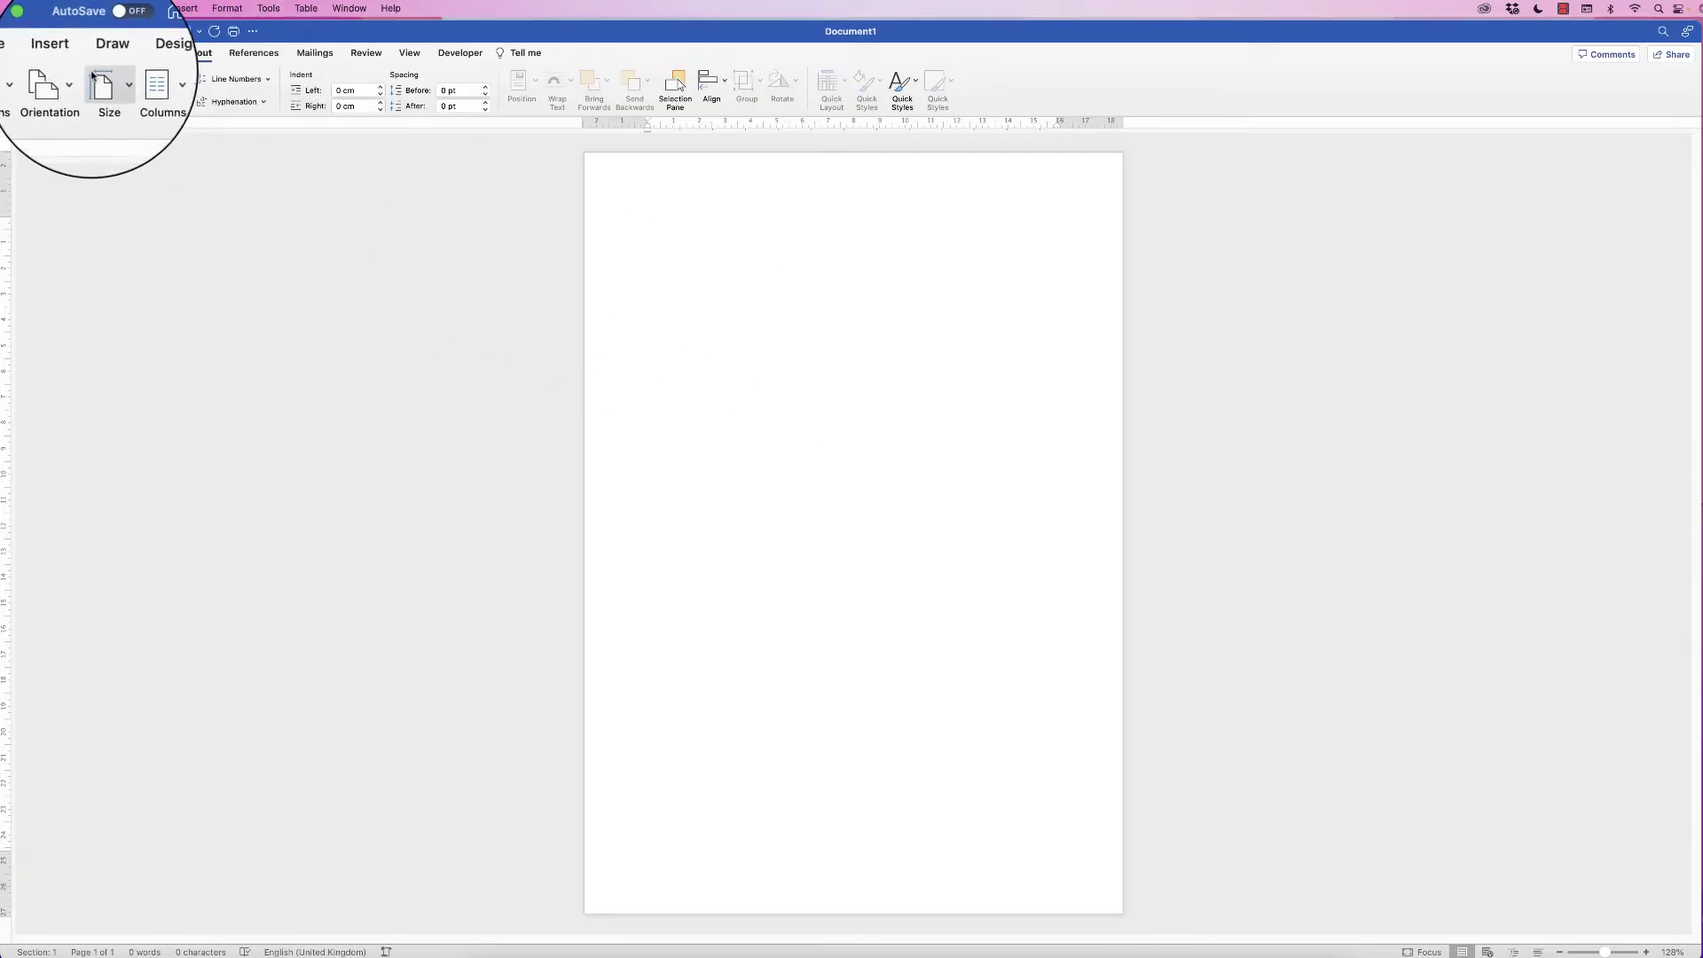
{"action": "left_click", "coordinate": [49, 84]}
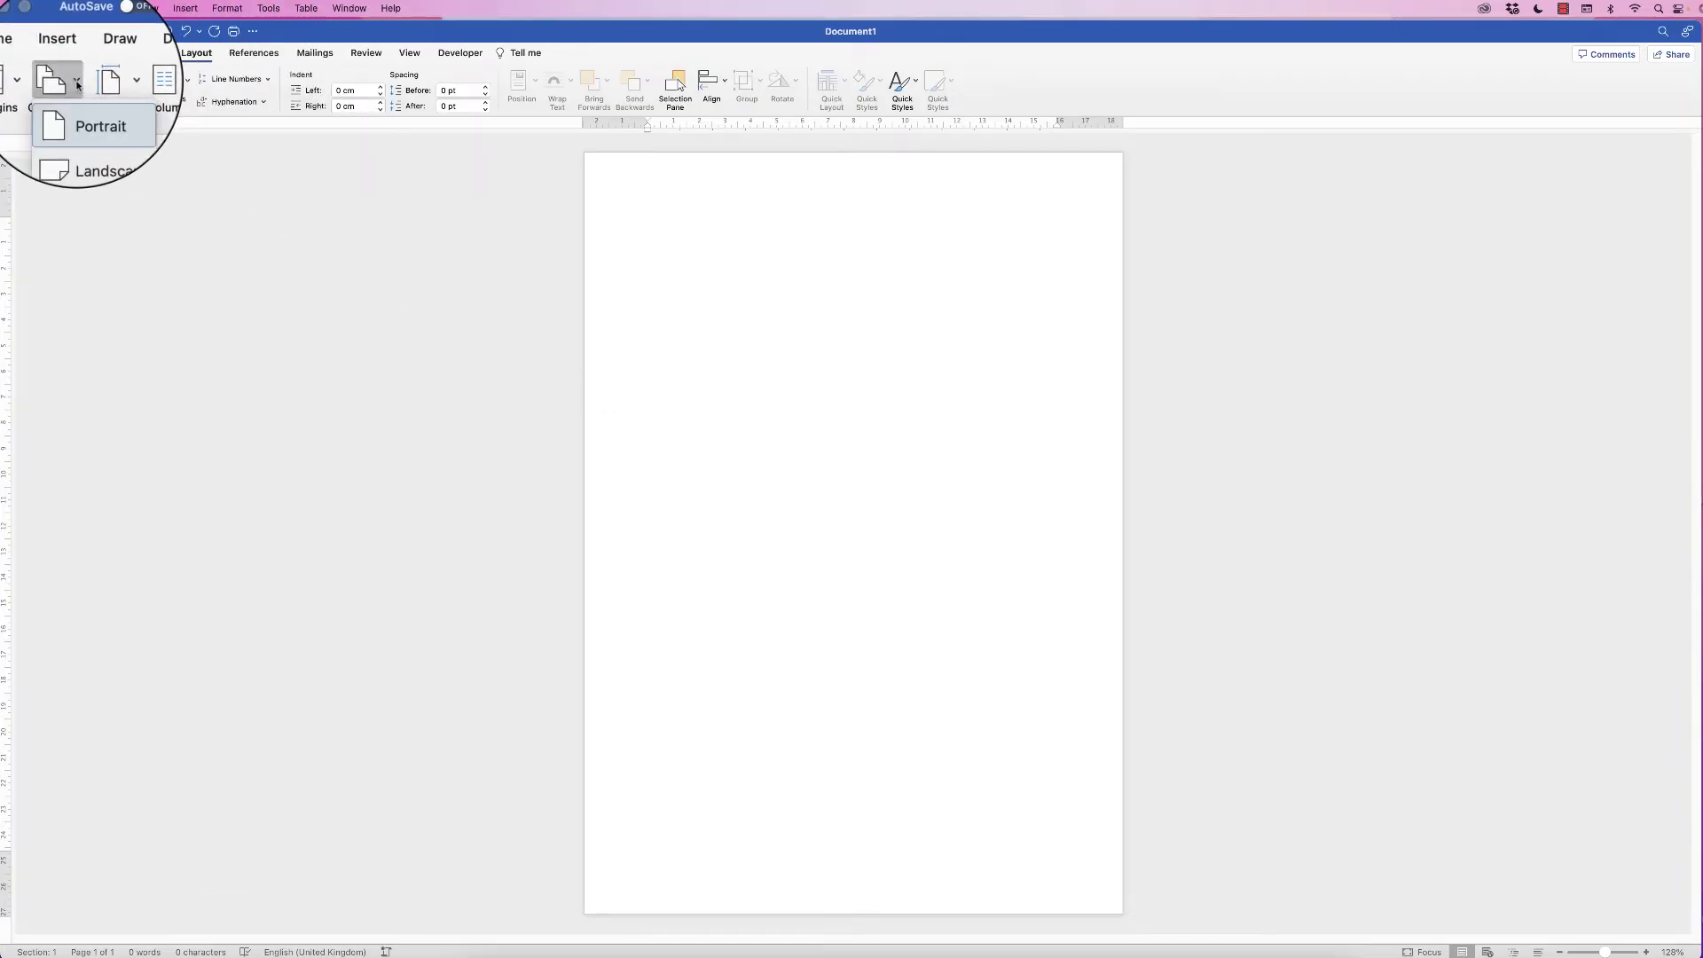
{"action": "left_click", "coordinate": [80, 147]}
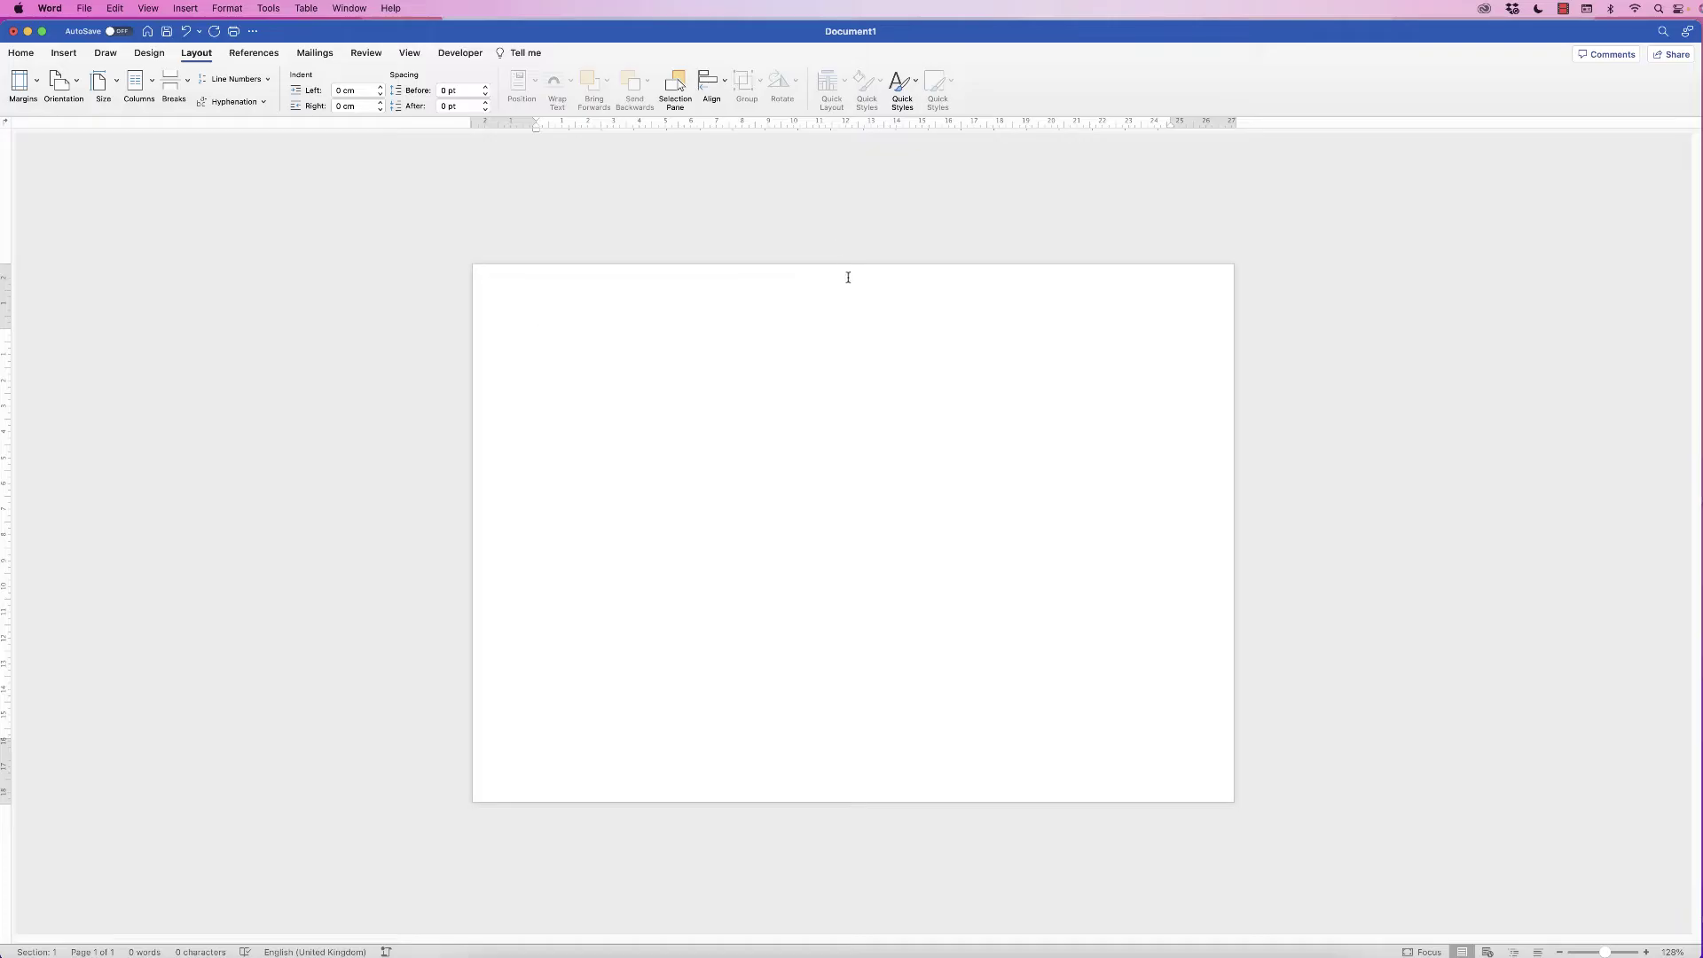
Step: Draw a straight vertical line about 18.75 cm long near the page's middle, placed in the header layer
{"action": "double_click", "coordinate": [700, 276]}
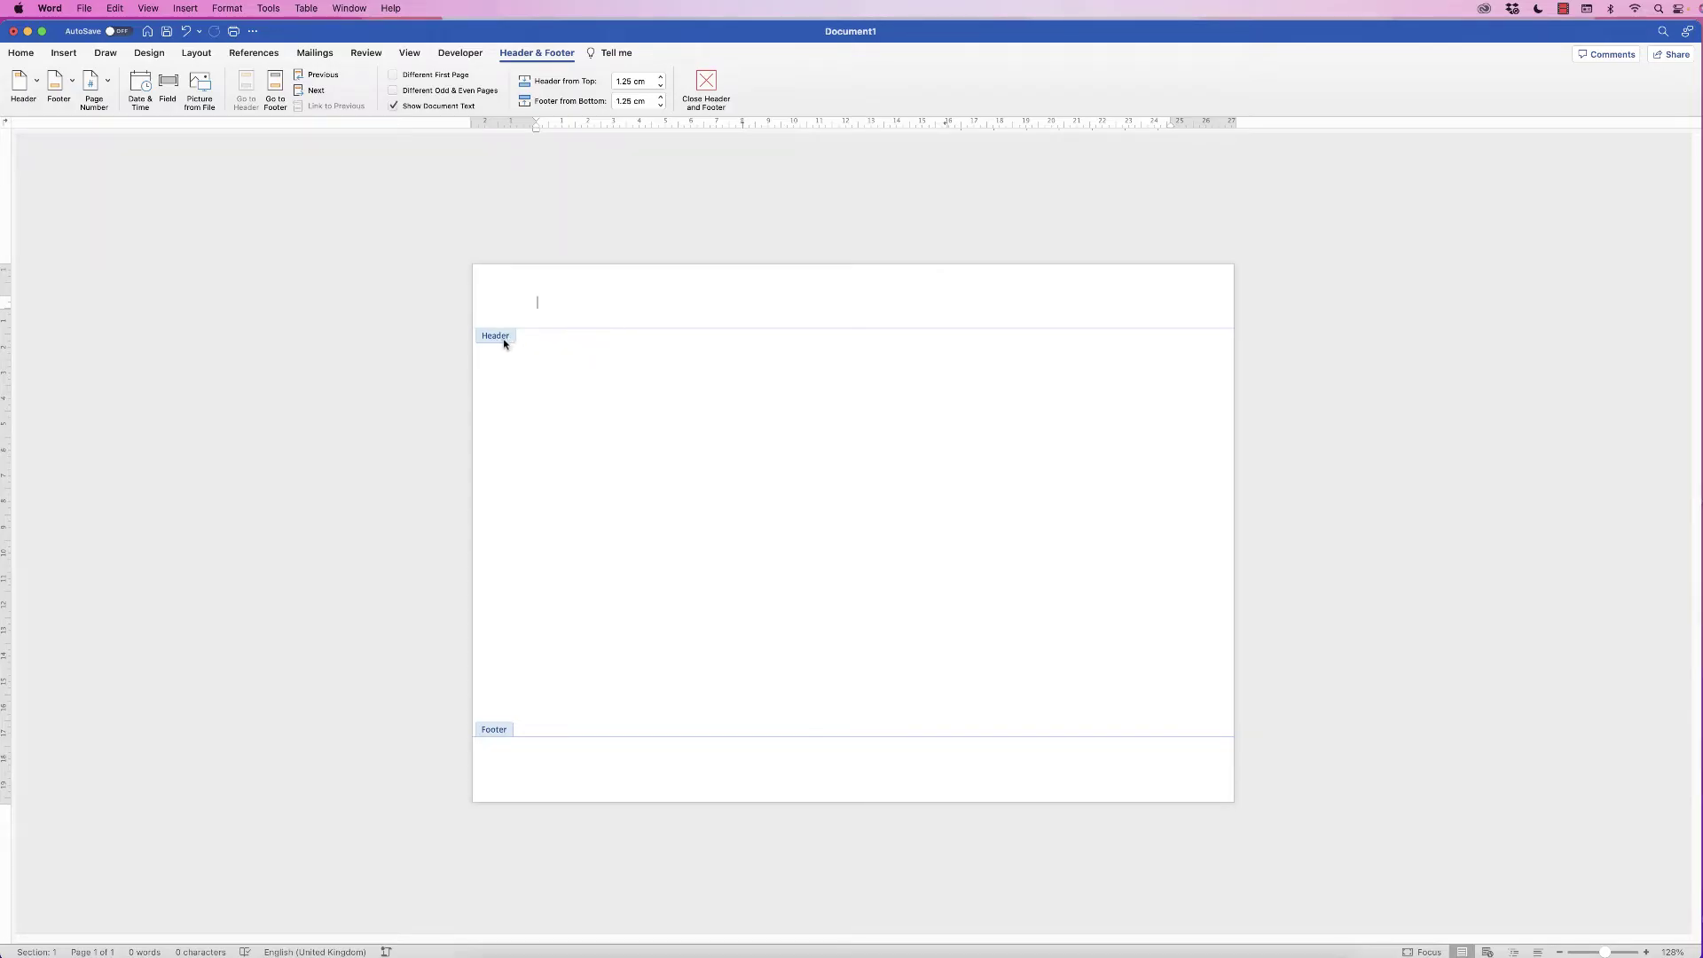
{"action": "left_click", "coordinate": [64, 52]}
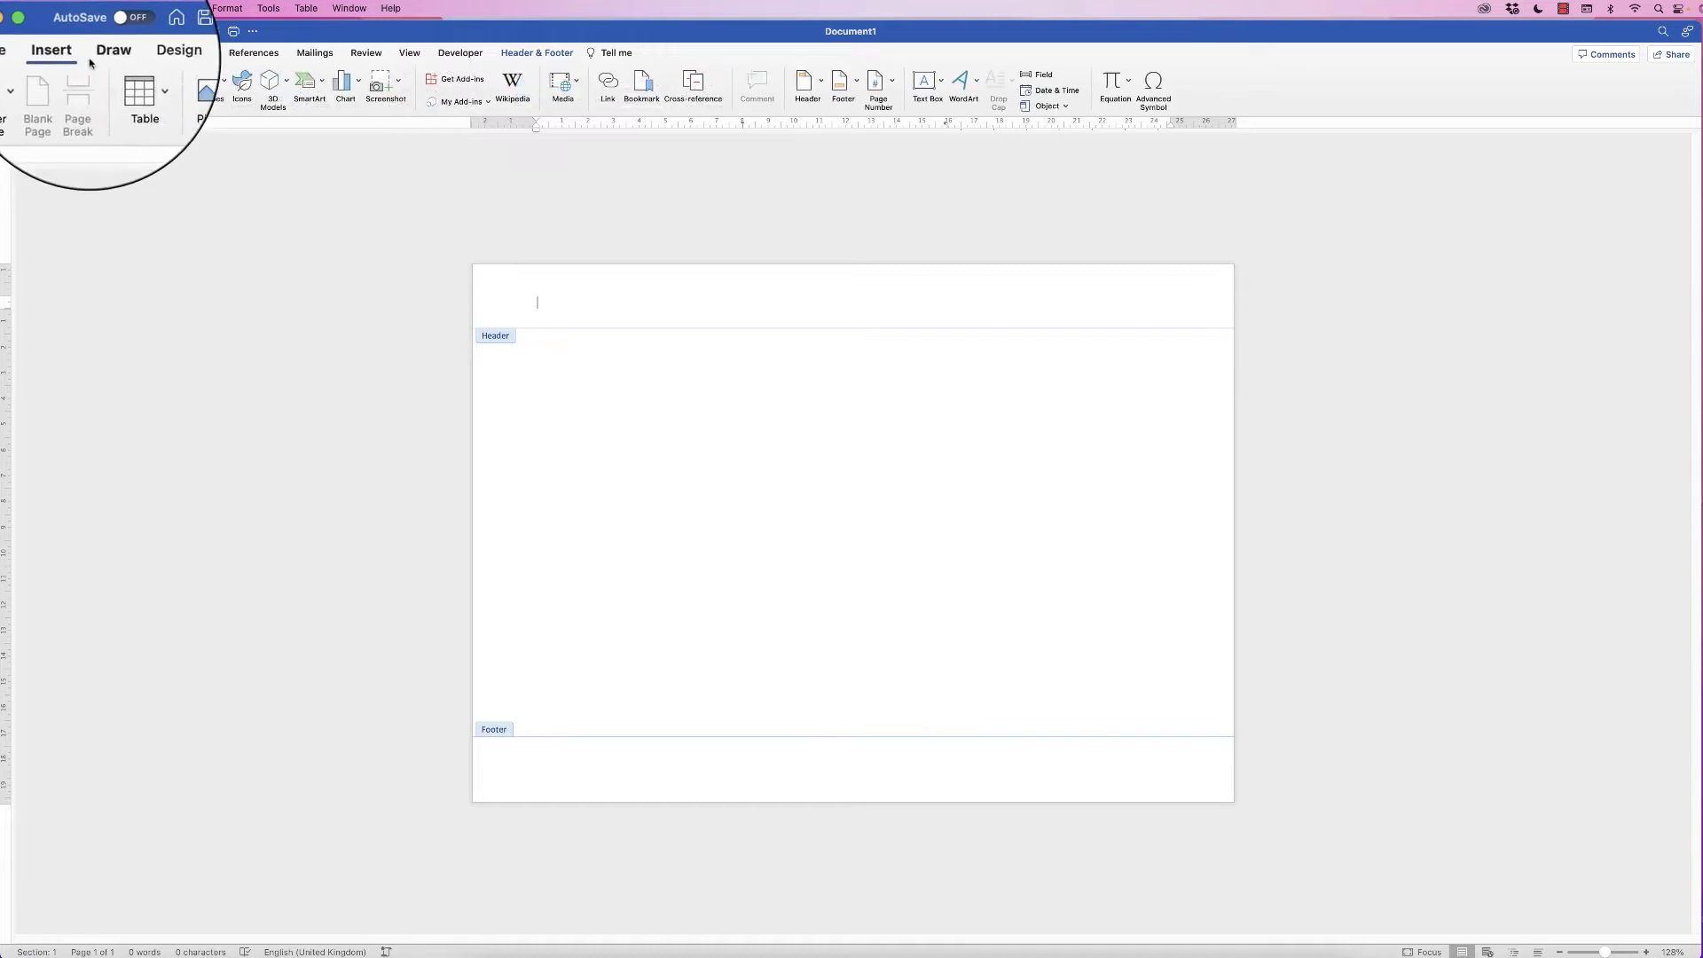
{"action": "left_click", "coordinate": [221, 92]}
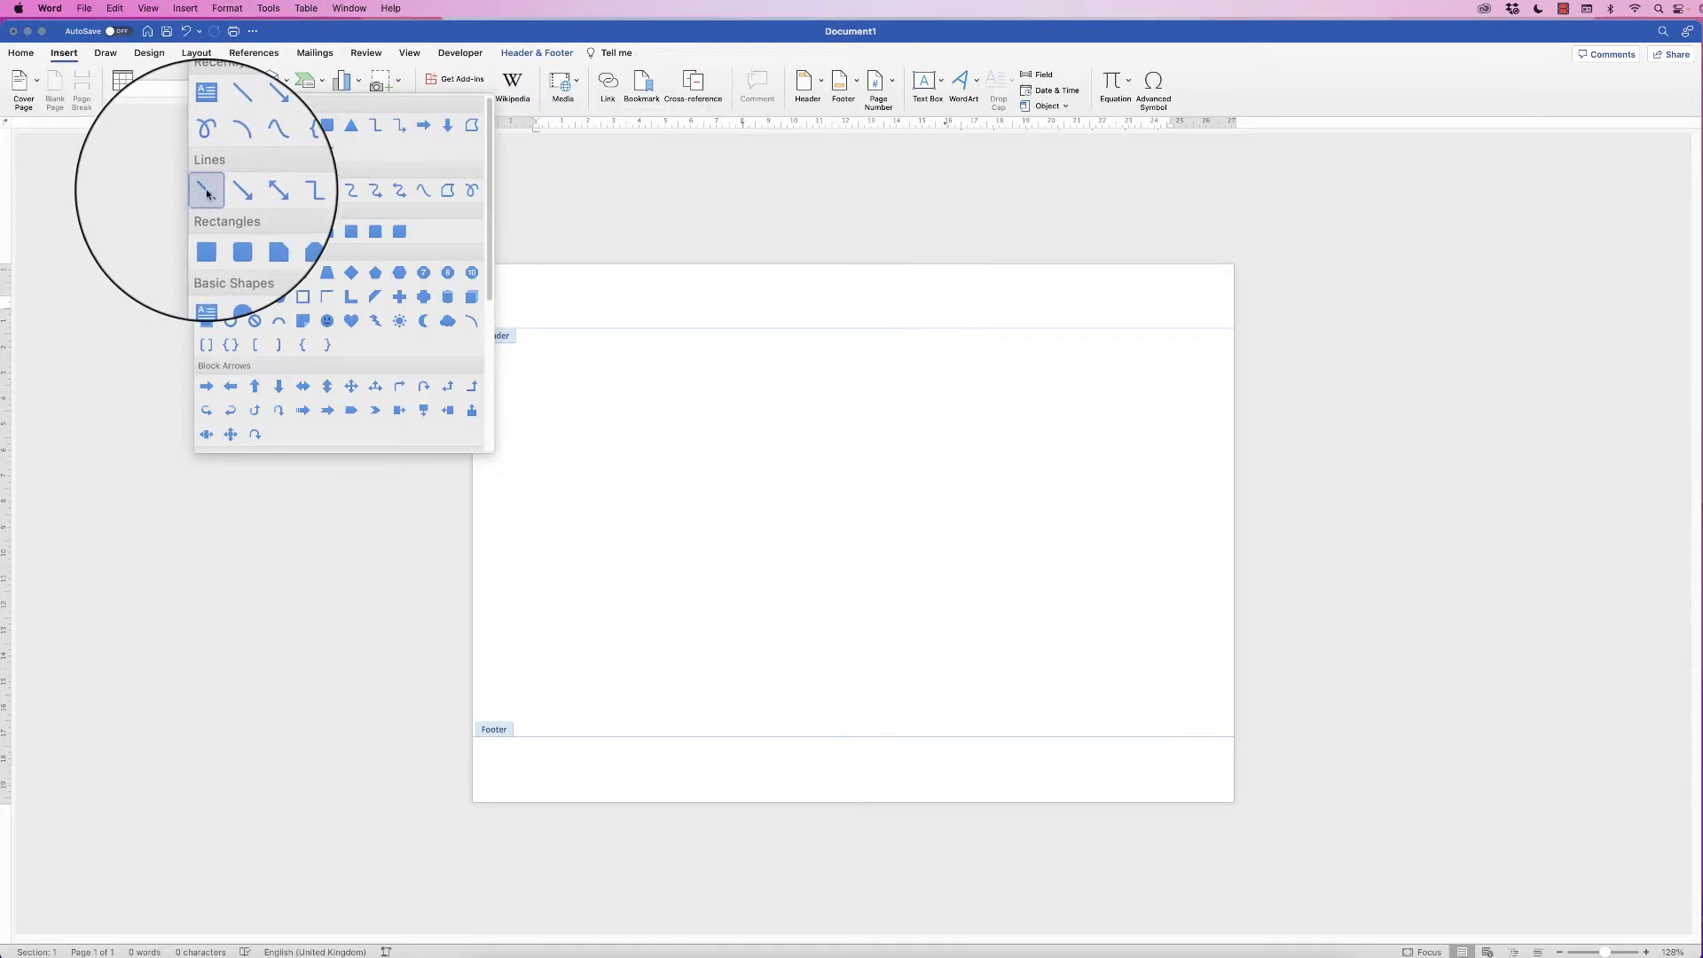
{"action": "left_click", "coordinate": [206, 188]}
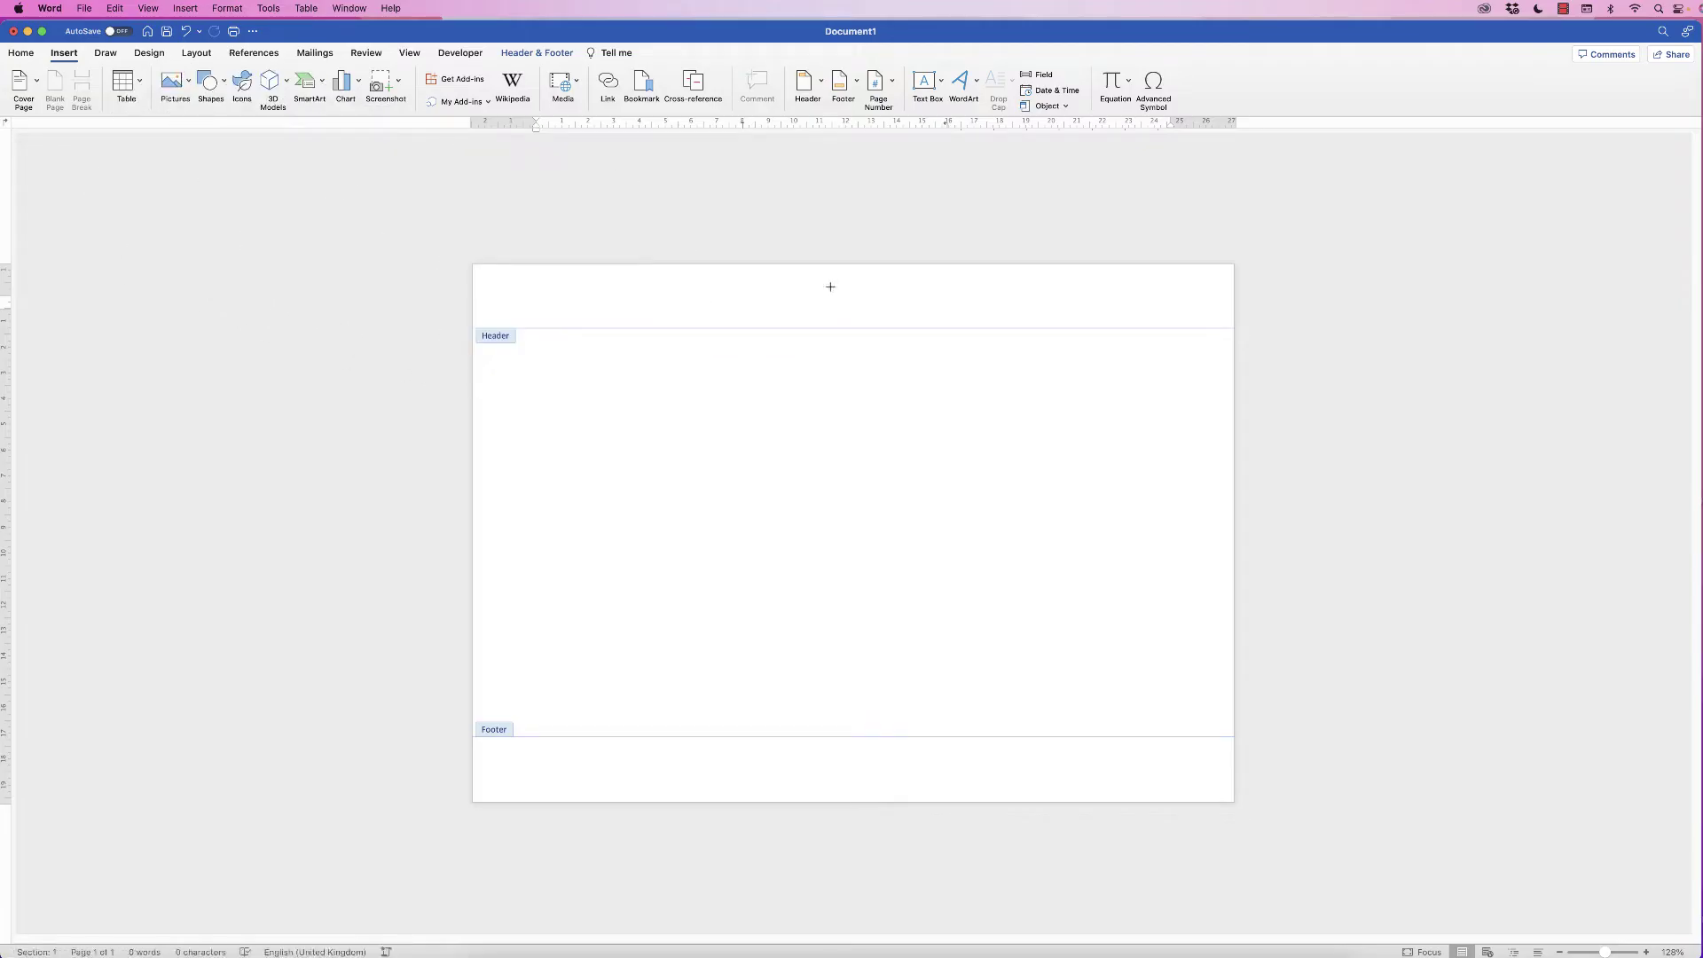
{"action": "left_click_drag", "start_coordinate": [830, 286], "coordinate": [850, 783]}
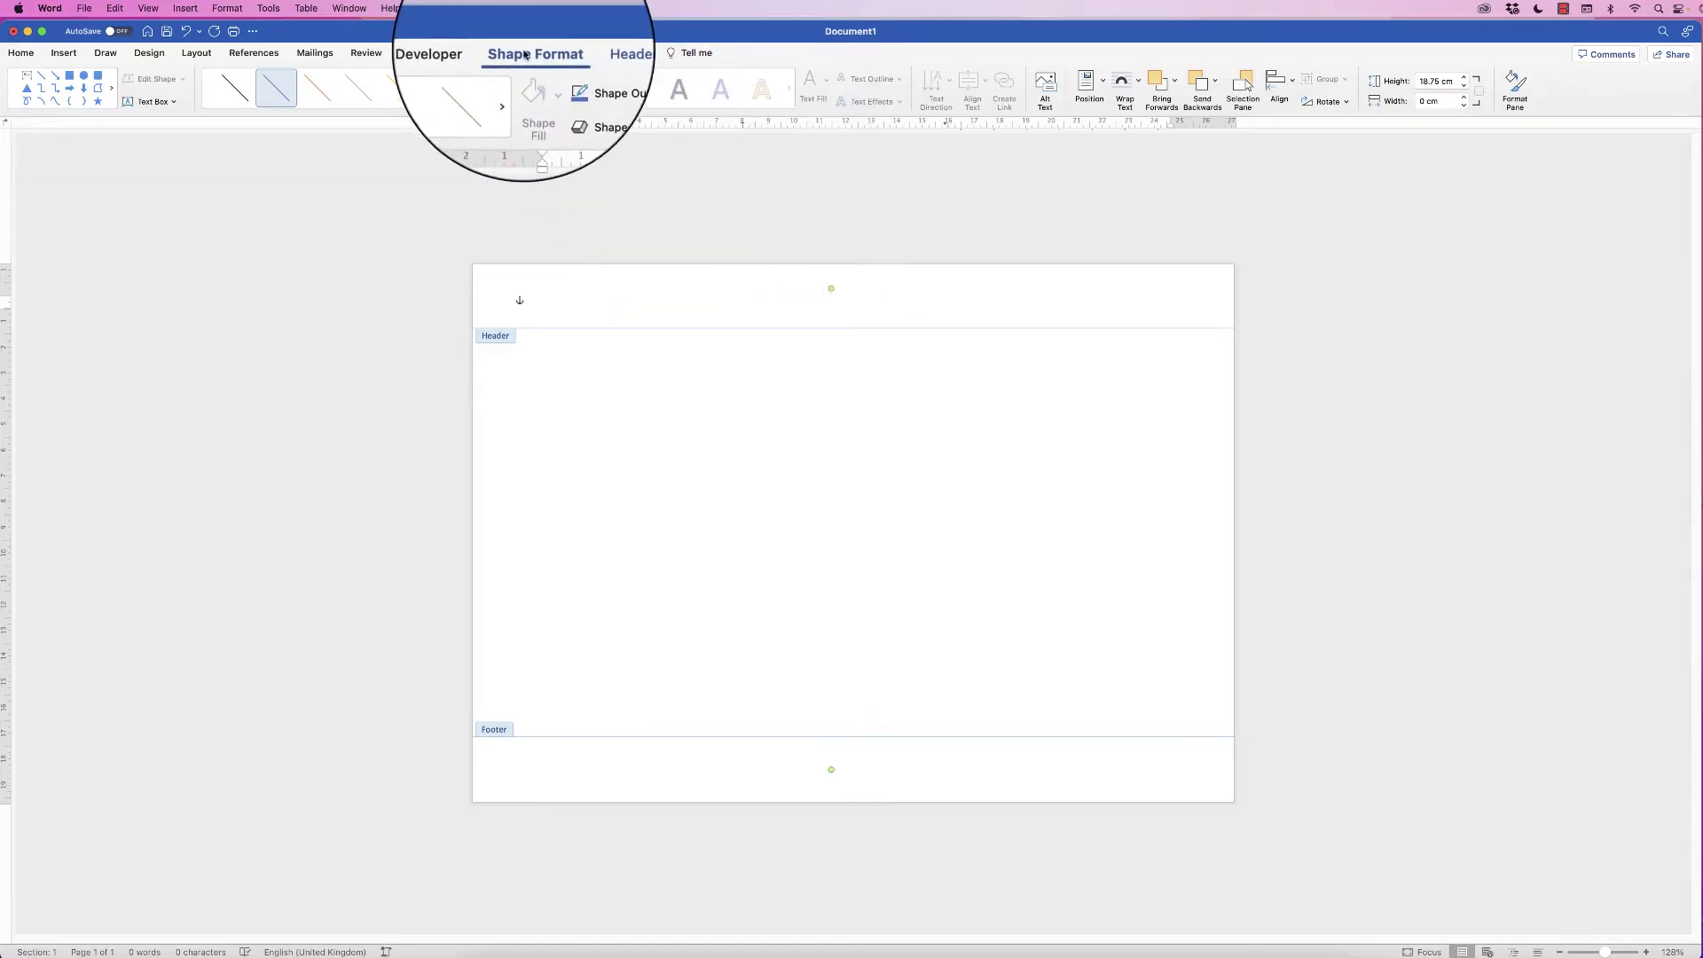
Step: Align the vertical line to the page's horizontal centre and return to the document body
{"action": "left_click", "coordinate": [1290, 82]}
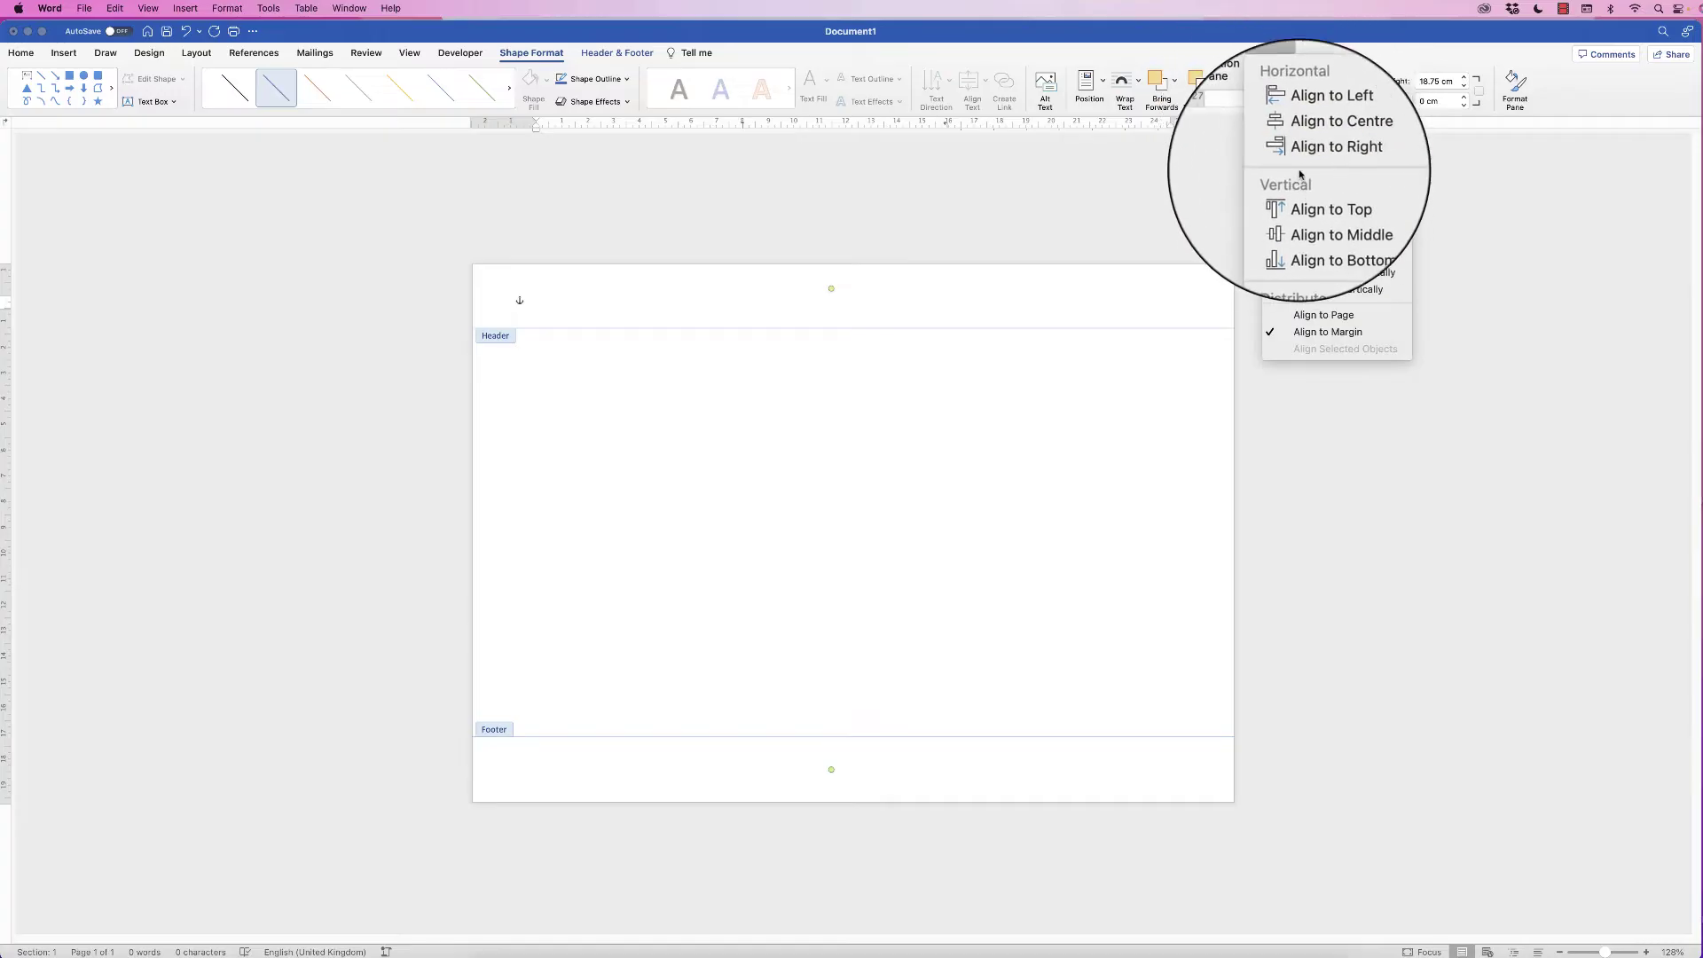
{"action": "left_click", "coordinate": [1300, 144]}
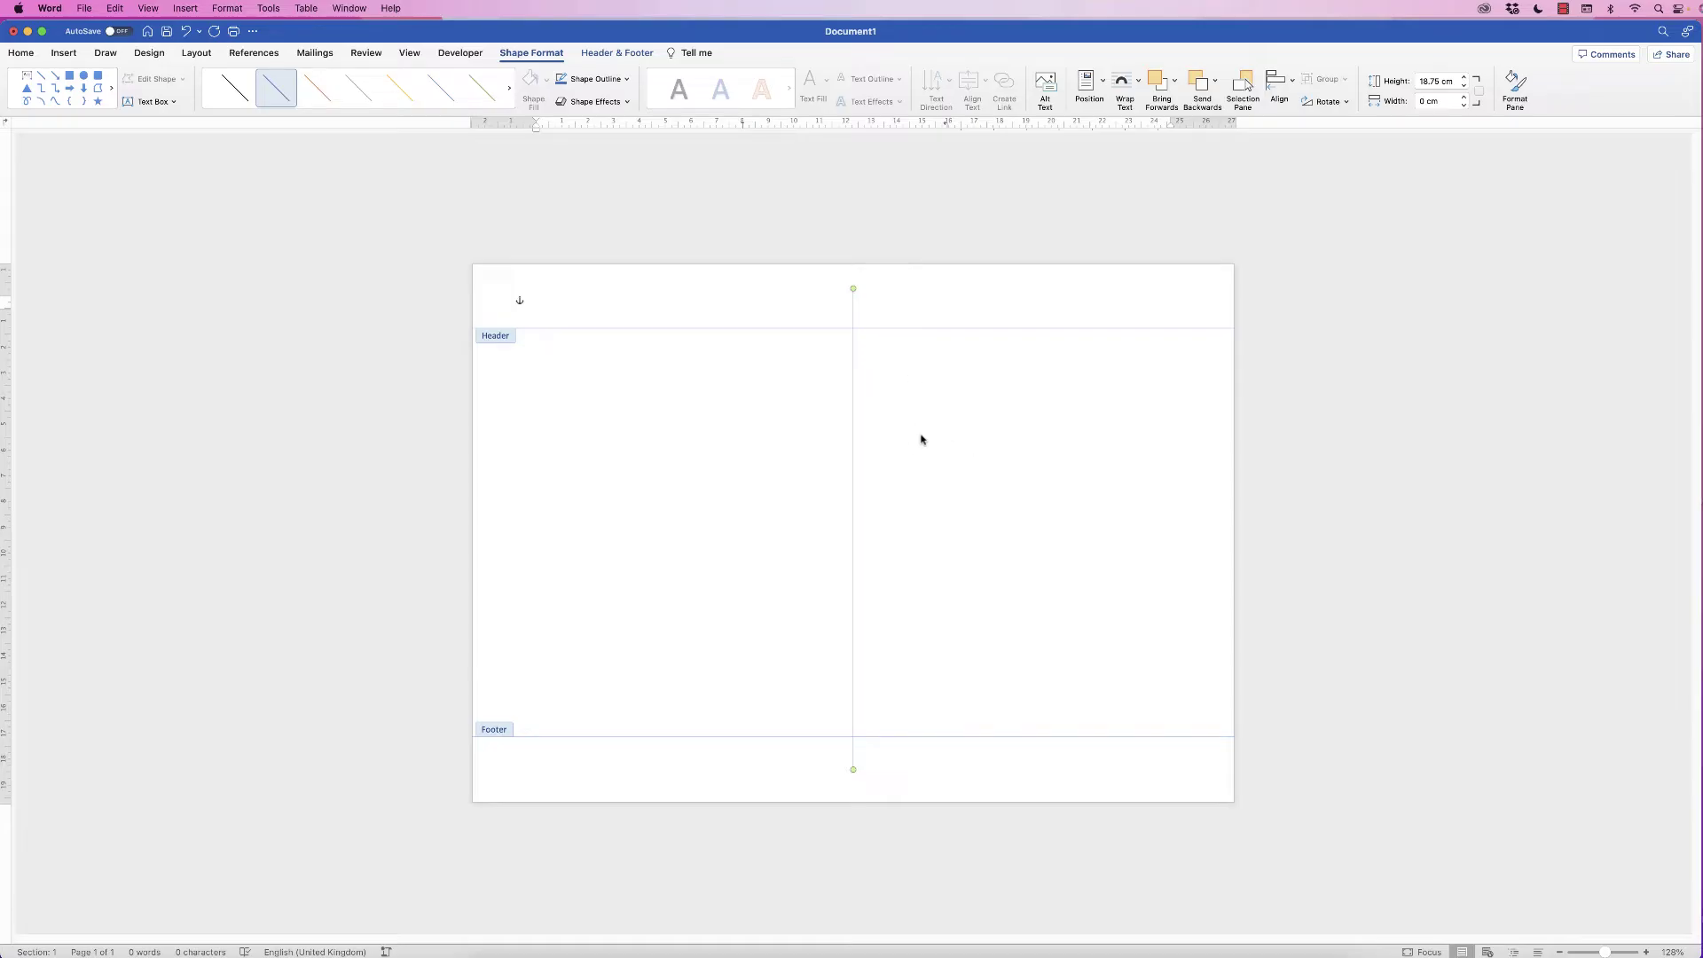
{"action": "double_click", "coordinate": [945, 447]}
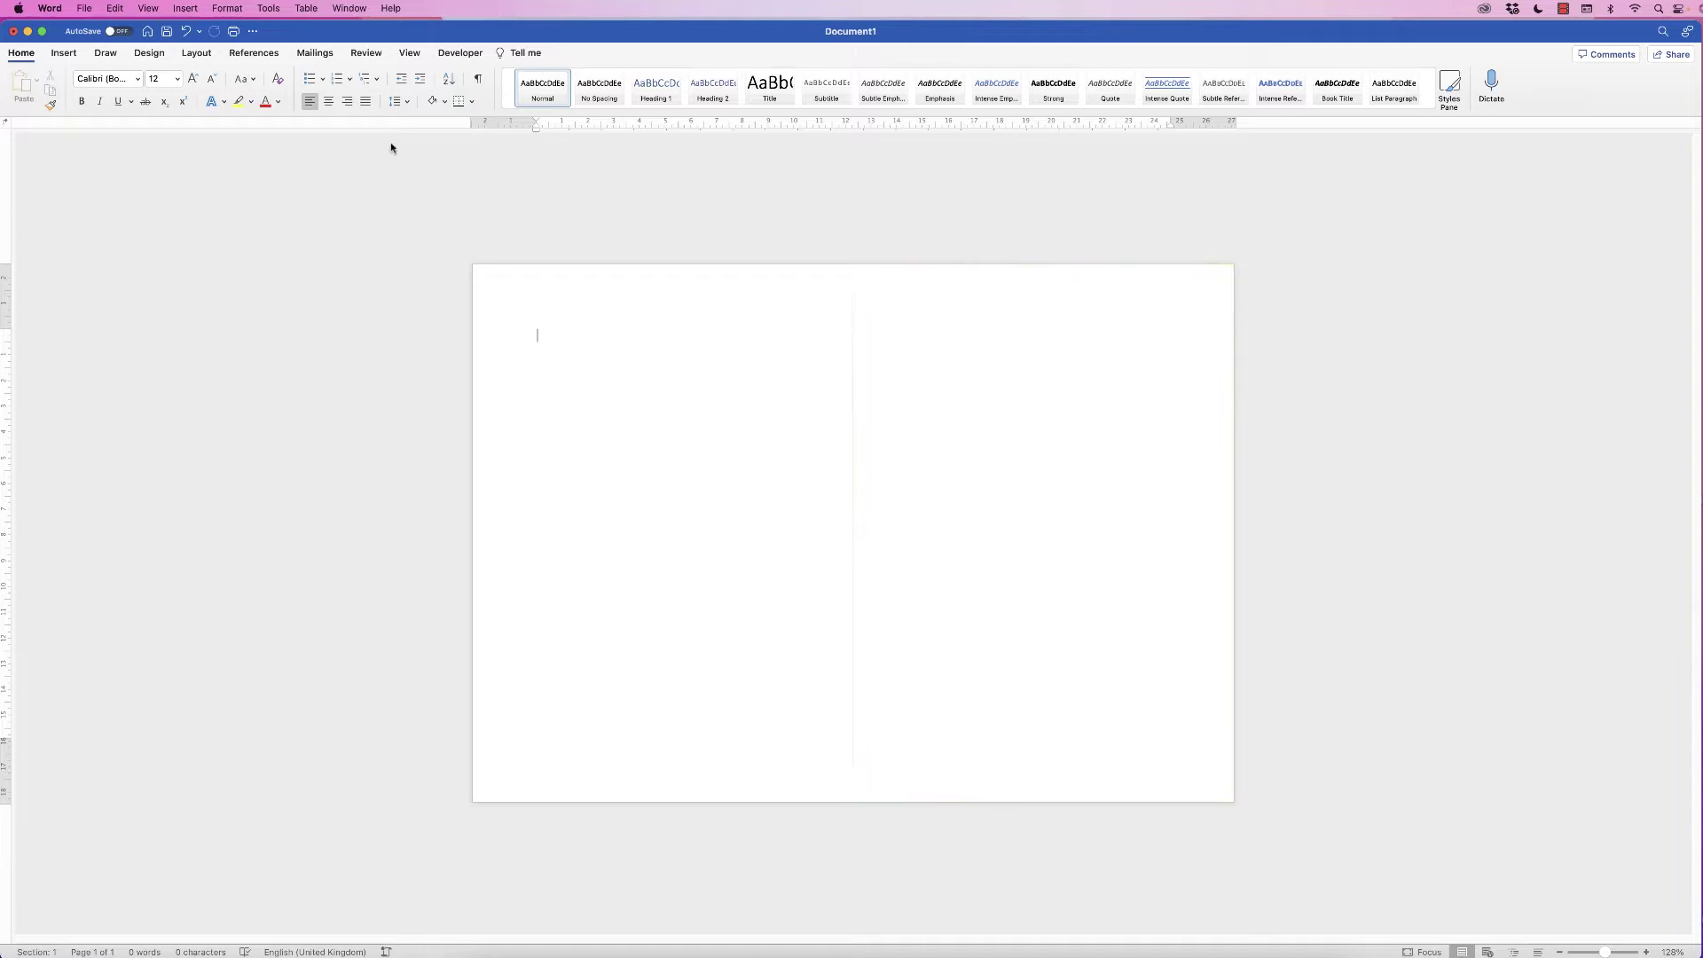
Step: Draw a rectangle about 20.97 cm high and 14.81 cm wide covering the page half to the right of the centre line
{"action": "left_click", "coordinate": [63, 53]}
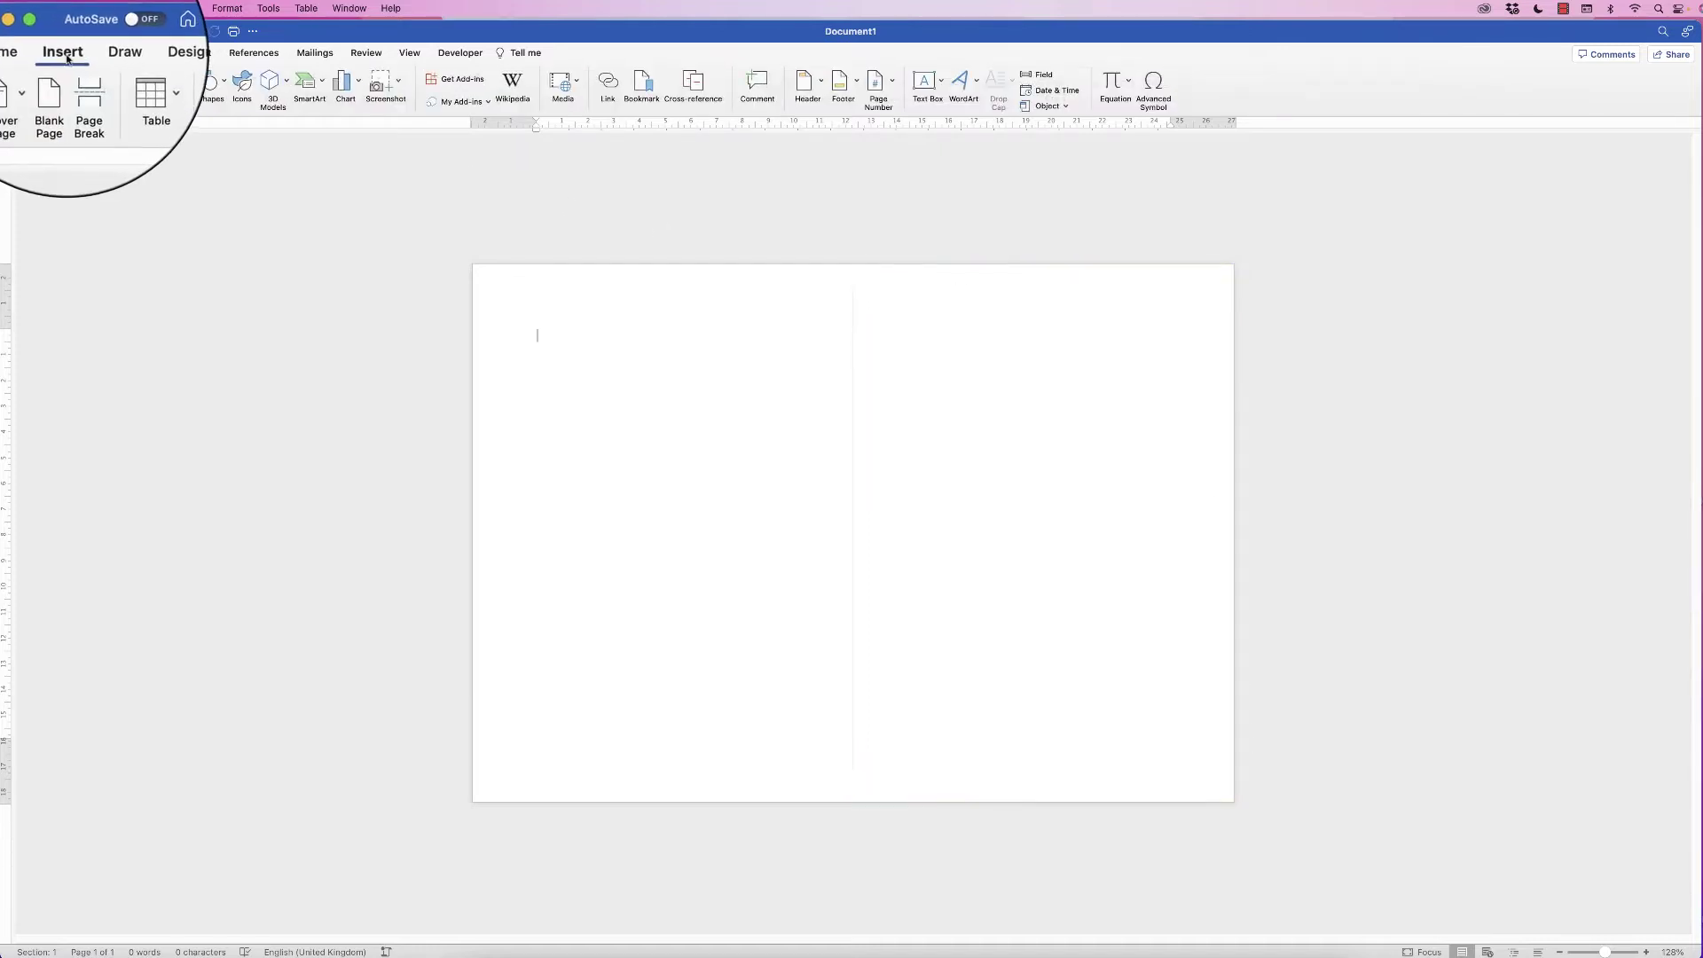
{"action": "left_click", "coordinate": [223, 82]}
{"action": "left_click", "coordinate": [208, 236]}
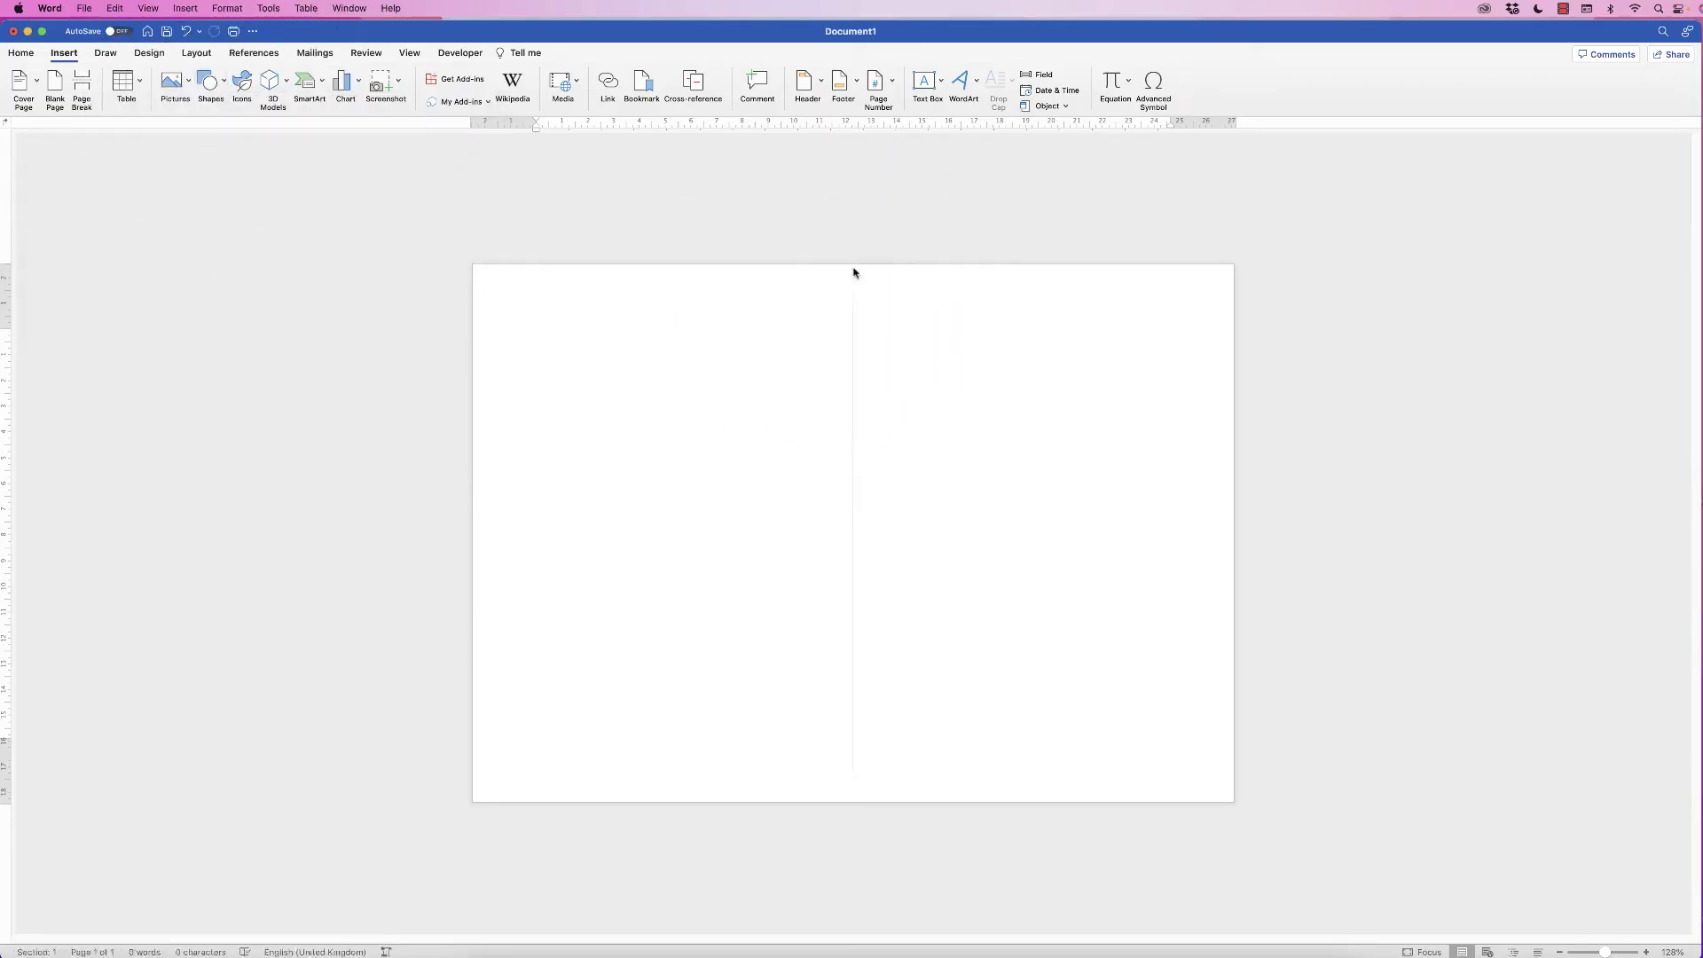
{"action": "mouse_move", "coordinate": [853, 269]}
{"action": "left_mouse_down"}
{"action": "mouse_move", "coordinate": [897, 392]}
{"action": "mouse_move", "coordinate": [1080, 650]}
{"action": "mouse_move", "coordinate": [1185, 775]}
{"action": "mouse_move", "coordinate": [1236, 797]}
{"action": "left_mouse_up"}
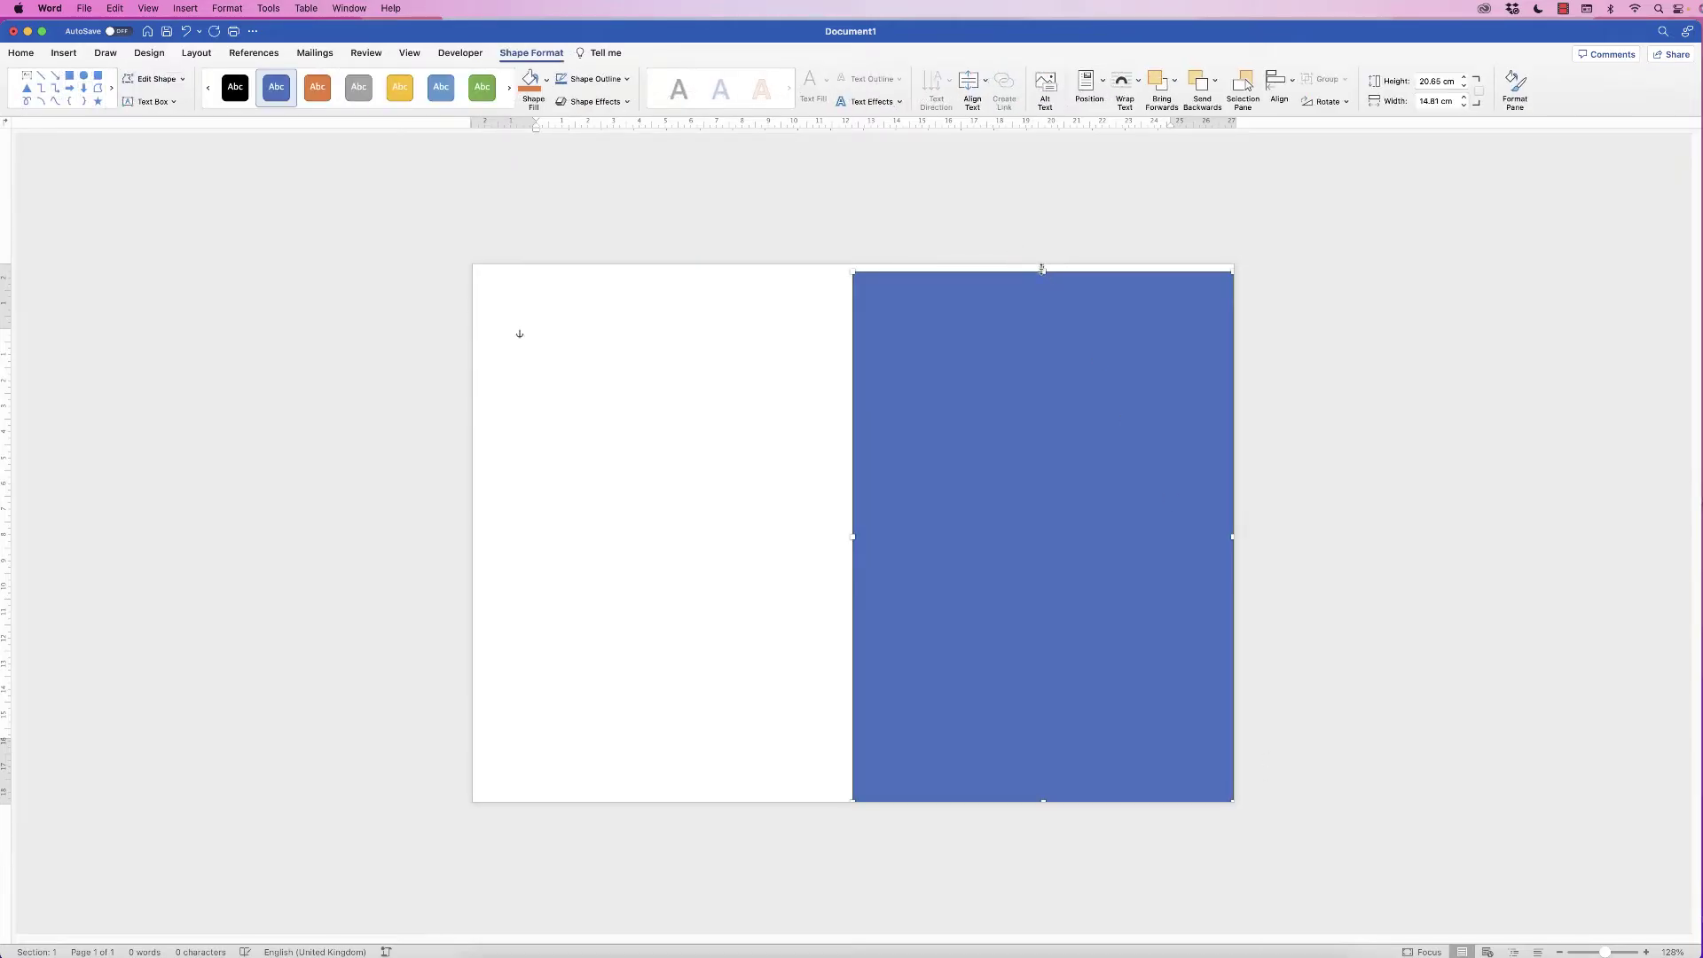
{"action": "left_click_drag", "start_coordinate": [1043, 268], "coordinate": [1042, 263]}
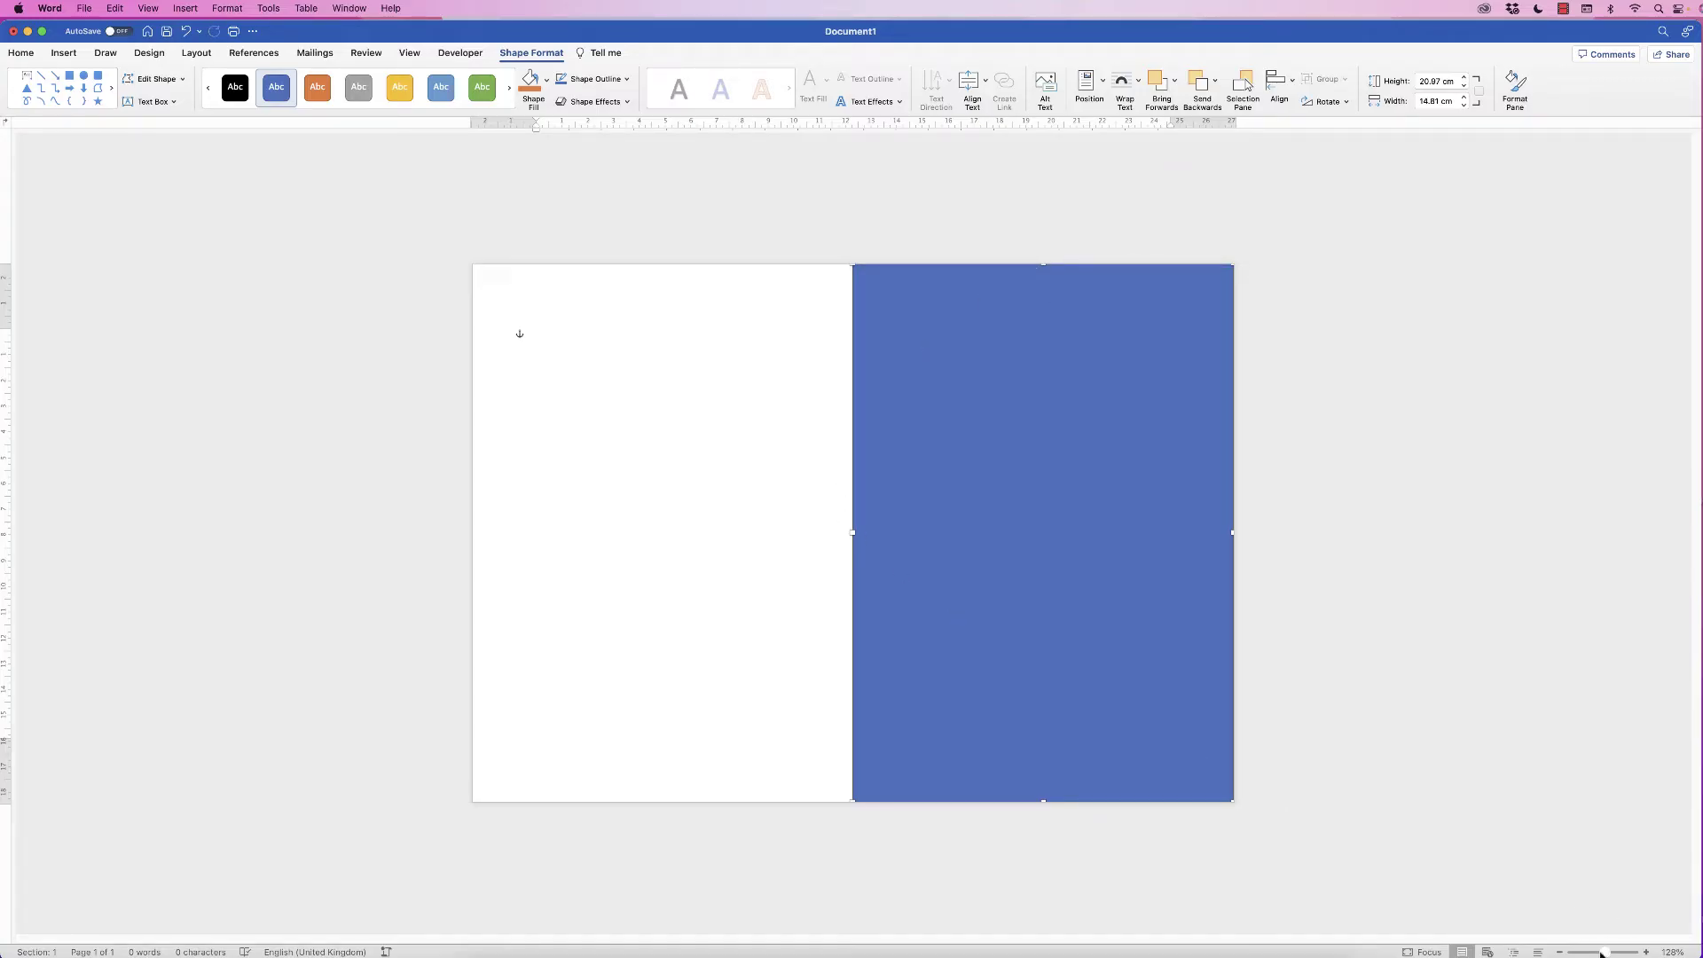
Step: Fine-tune the rectangle's side edges to meet the centre line and the page edge, making it about 15.03 cm wide
{"action": "left_click_drag", "start_coordinate": [1603, 953], "coordinate": [1618, 951]}
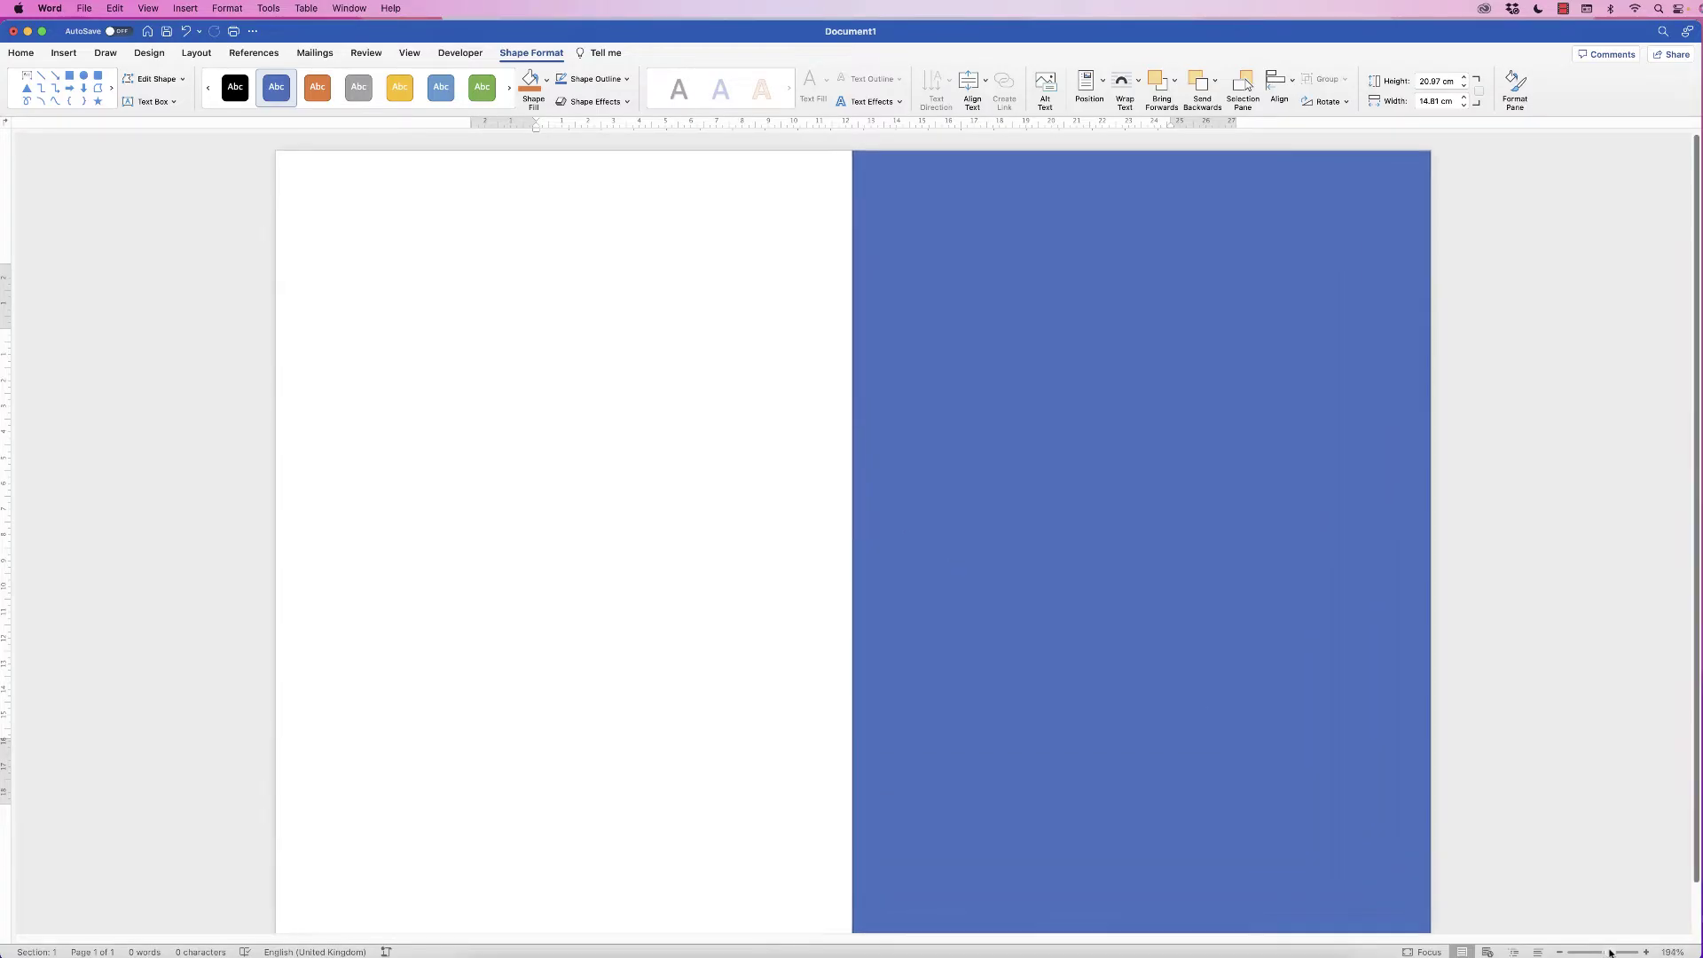
{"action": "left_click_drag", "start_coordinate": [852, 848], "coordinate": [853, 848]}
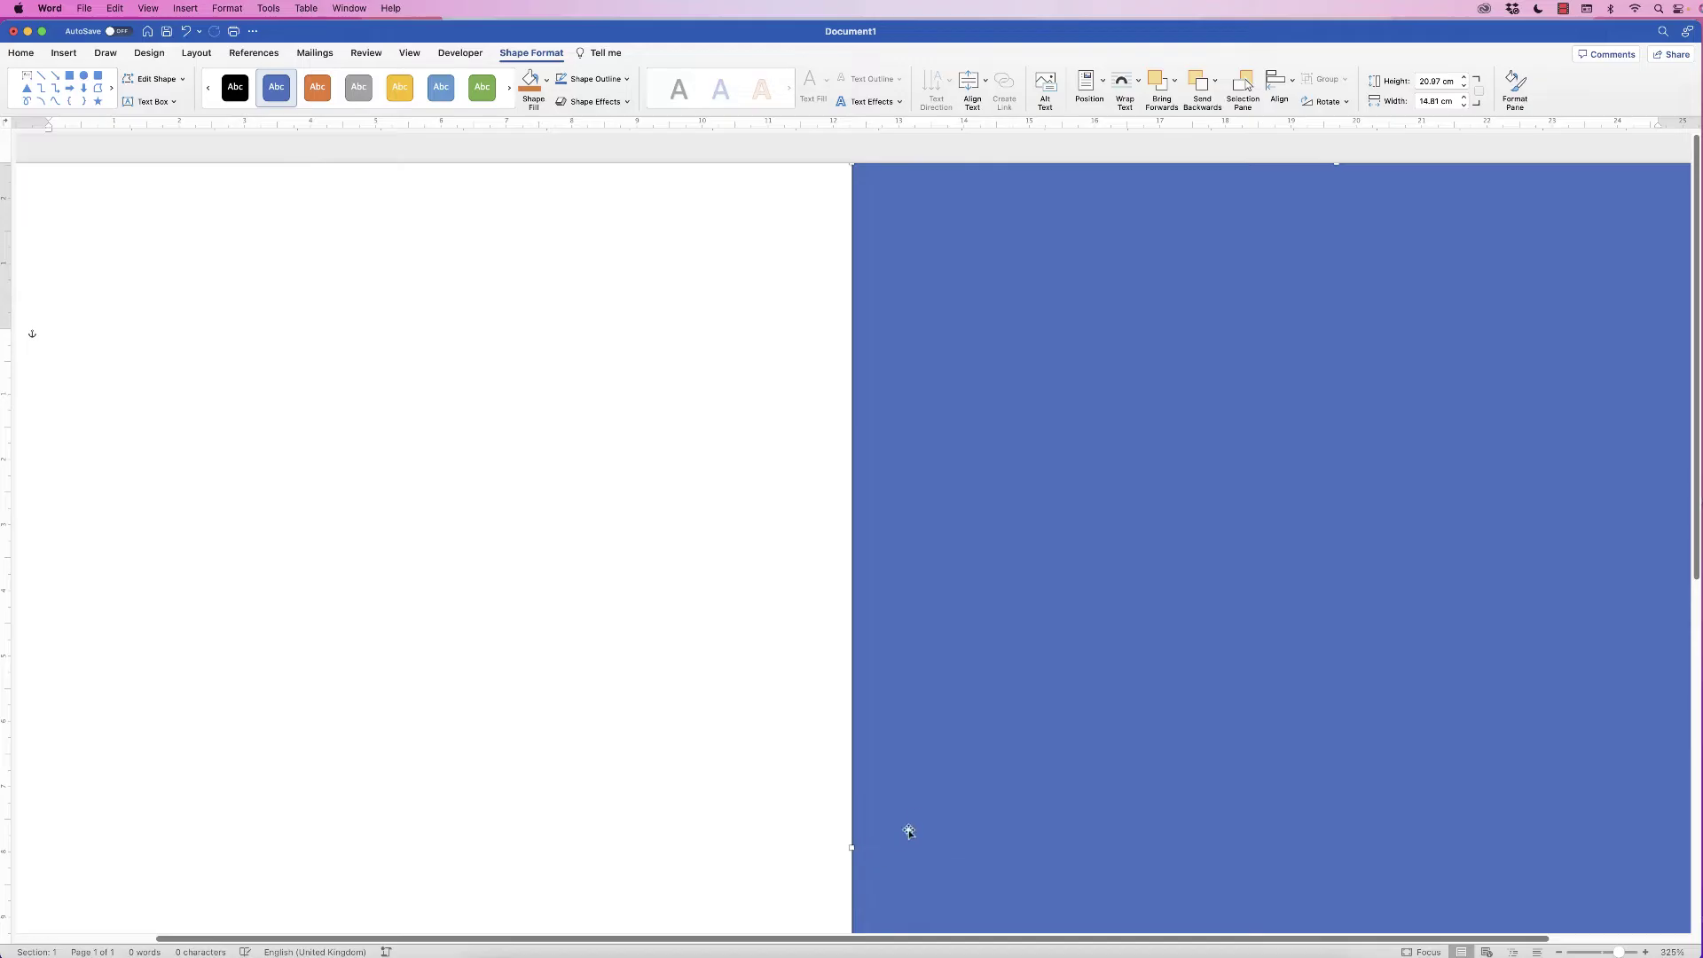
{"action": "left_click_drag", "start_coordinate": [1619, 952], "coordinate": [1605, 951]}
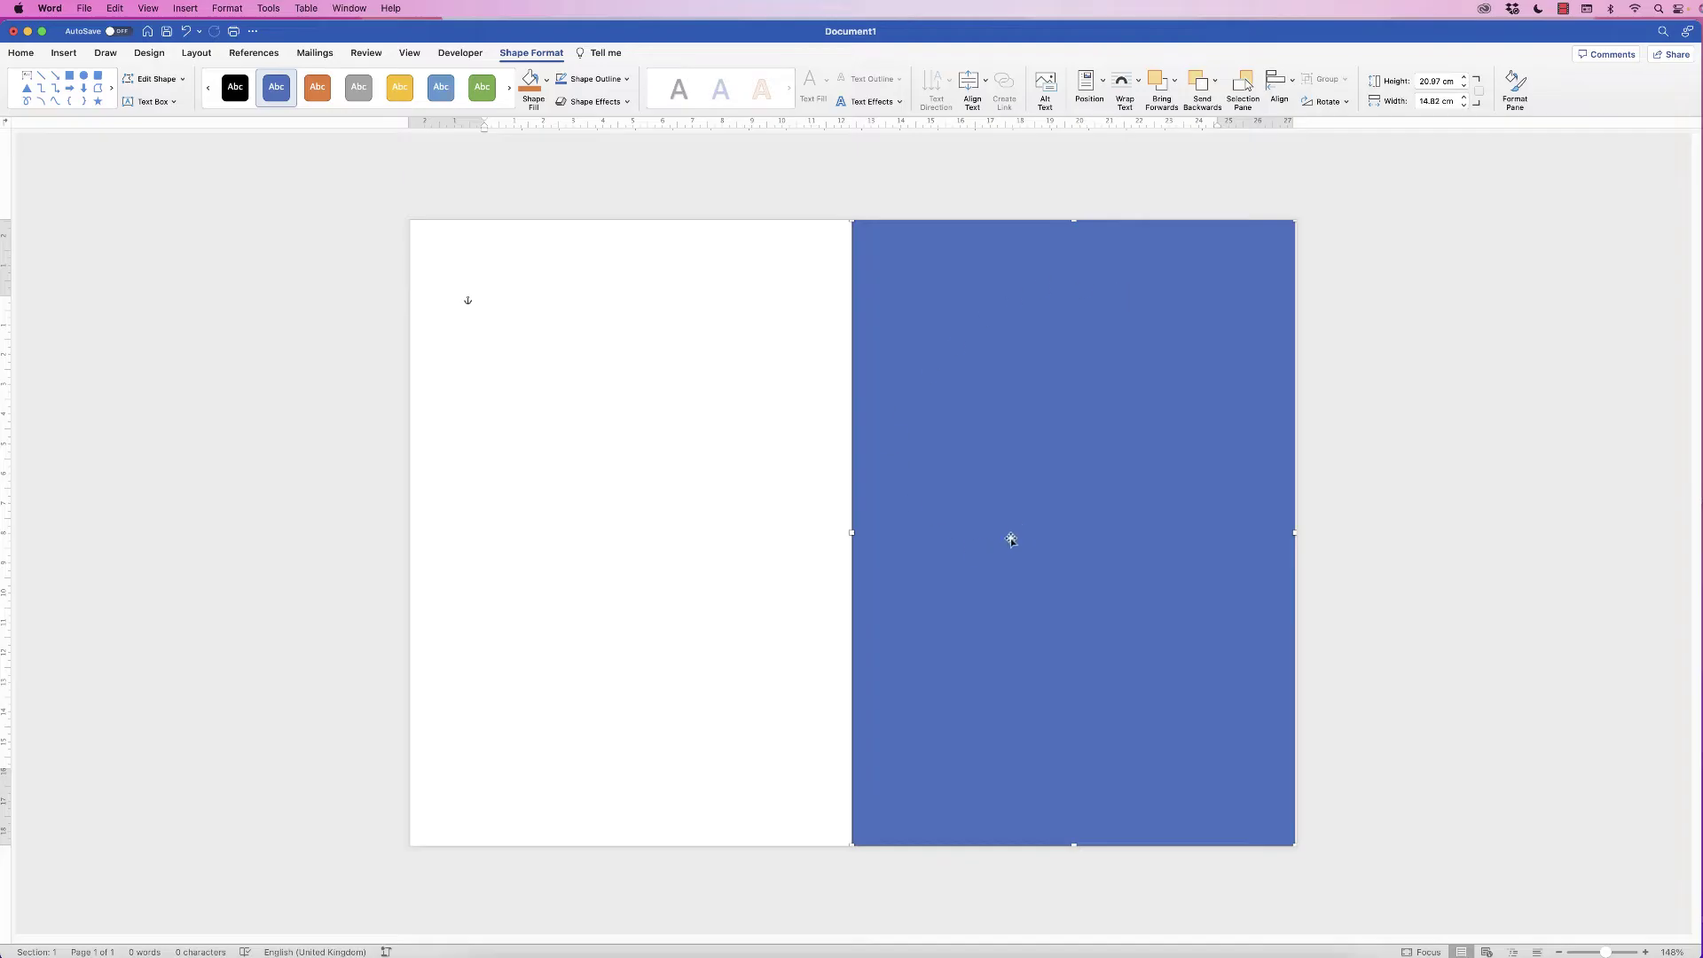
{"action": "key", "text": "Escape"}
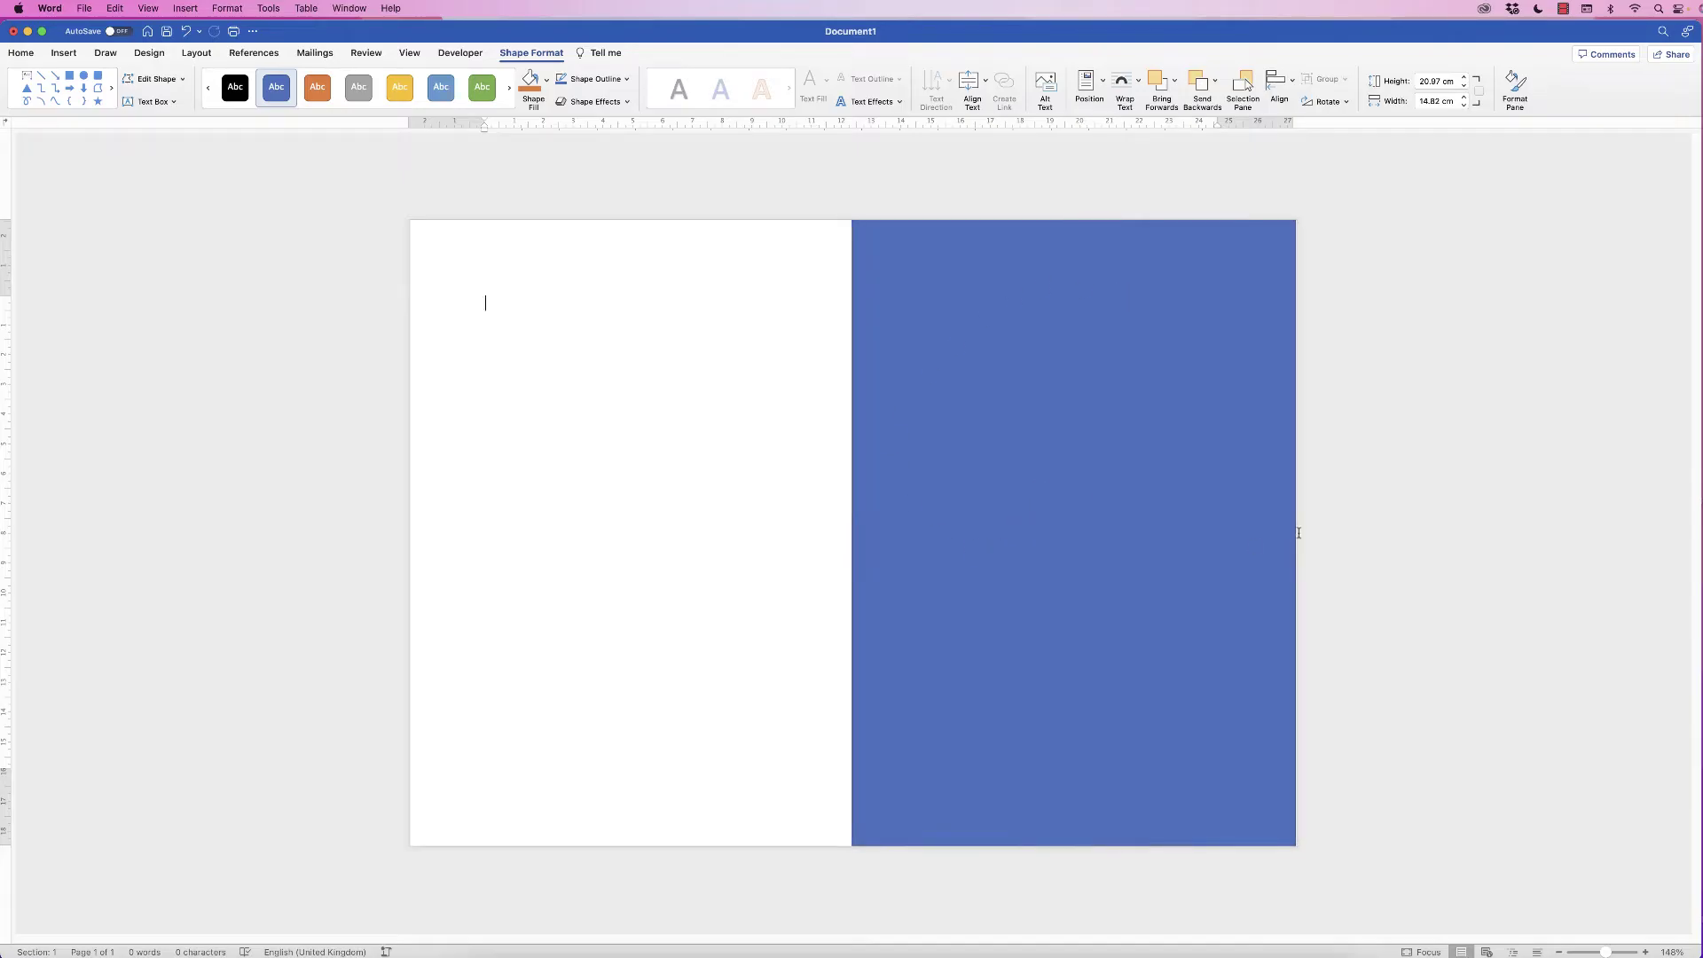
{"action": "left_click", "coordinate": [1291, 534]}
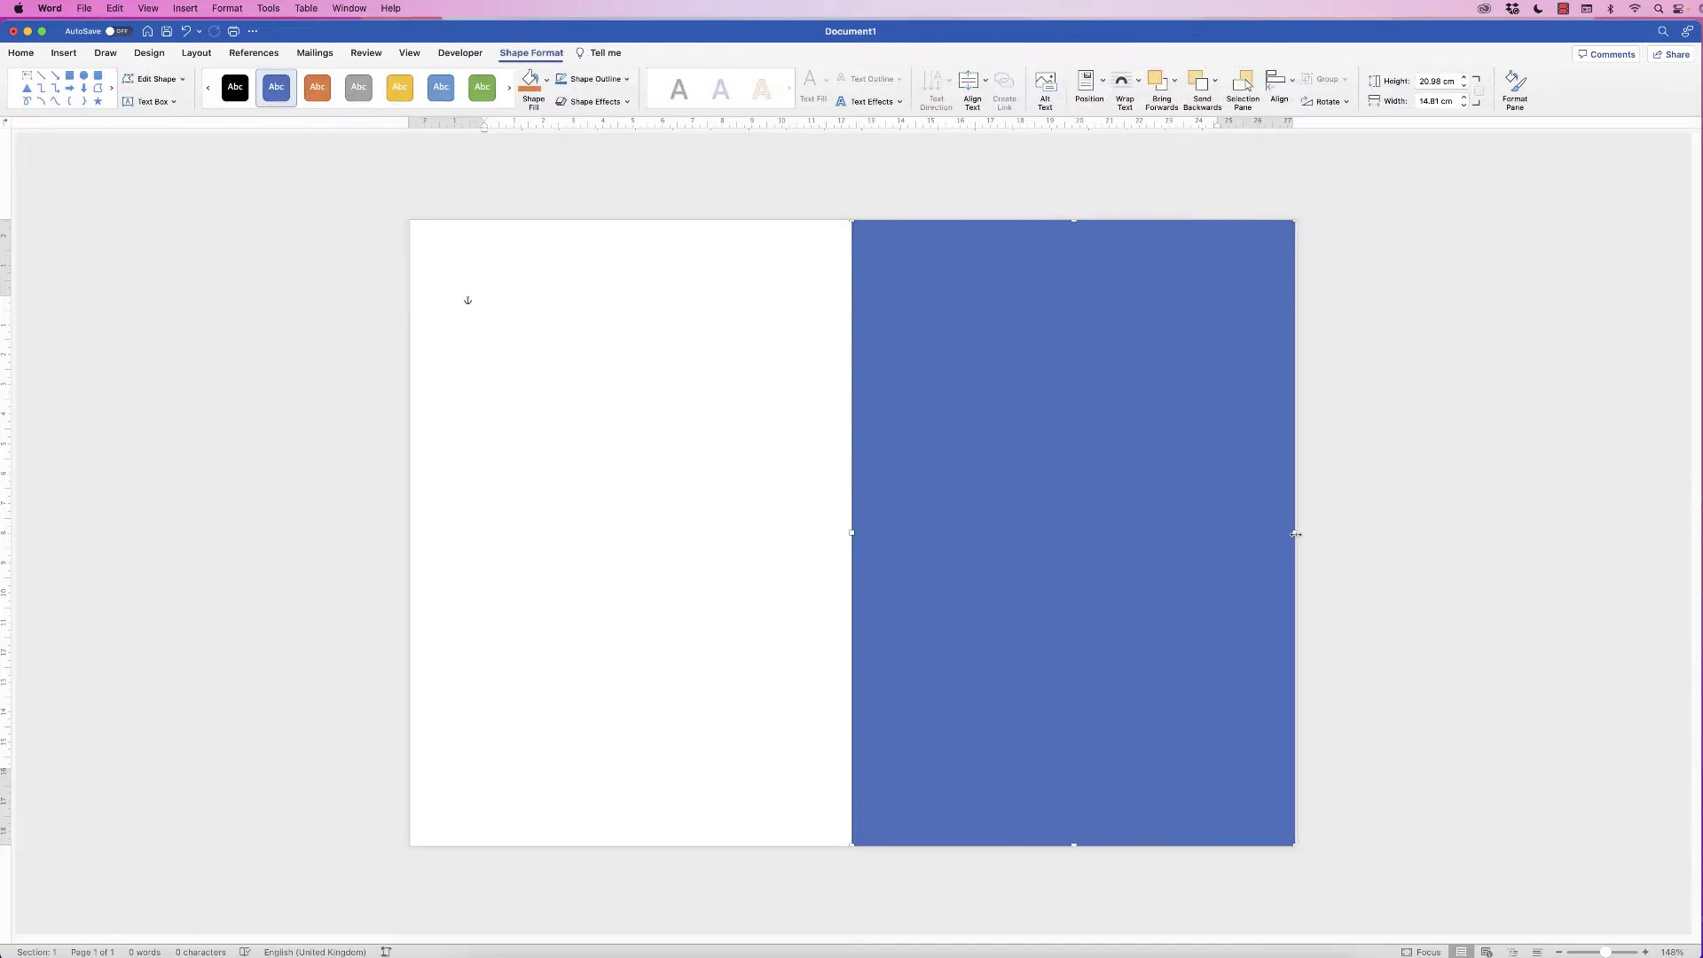
{"action": "left_click_drag", "start_coordinate": [1297, 533], "coordinate": [1298, 533]}
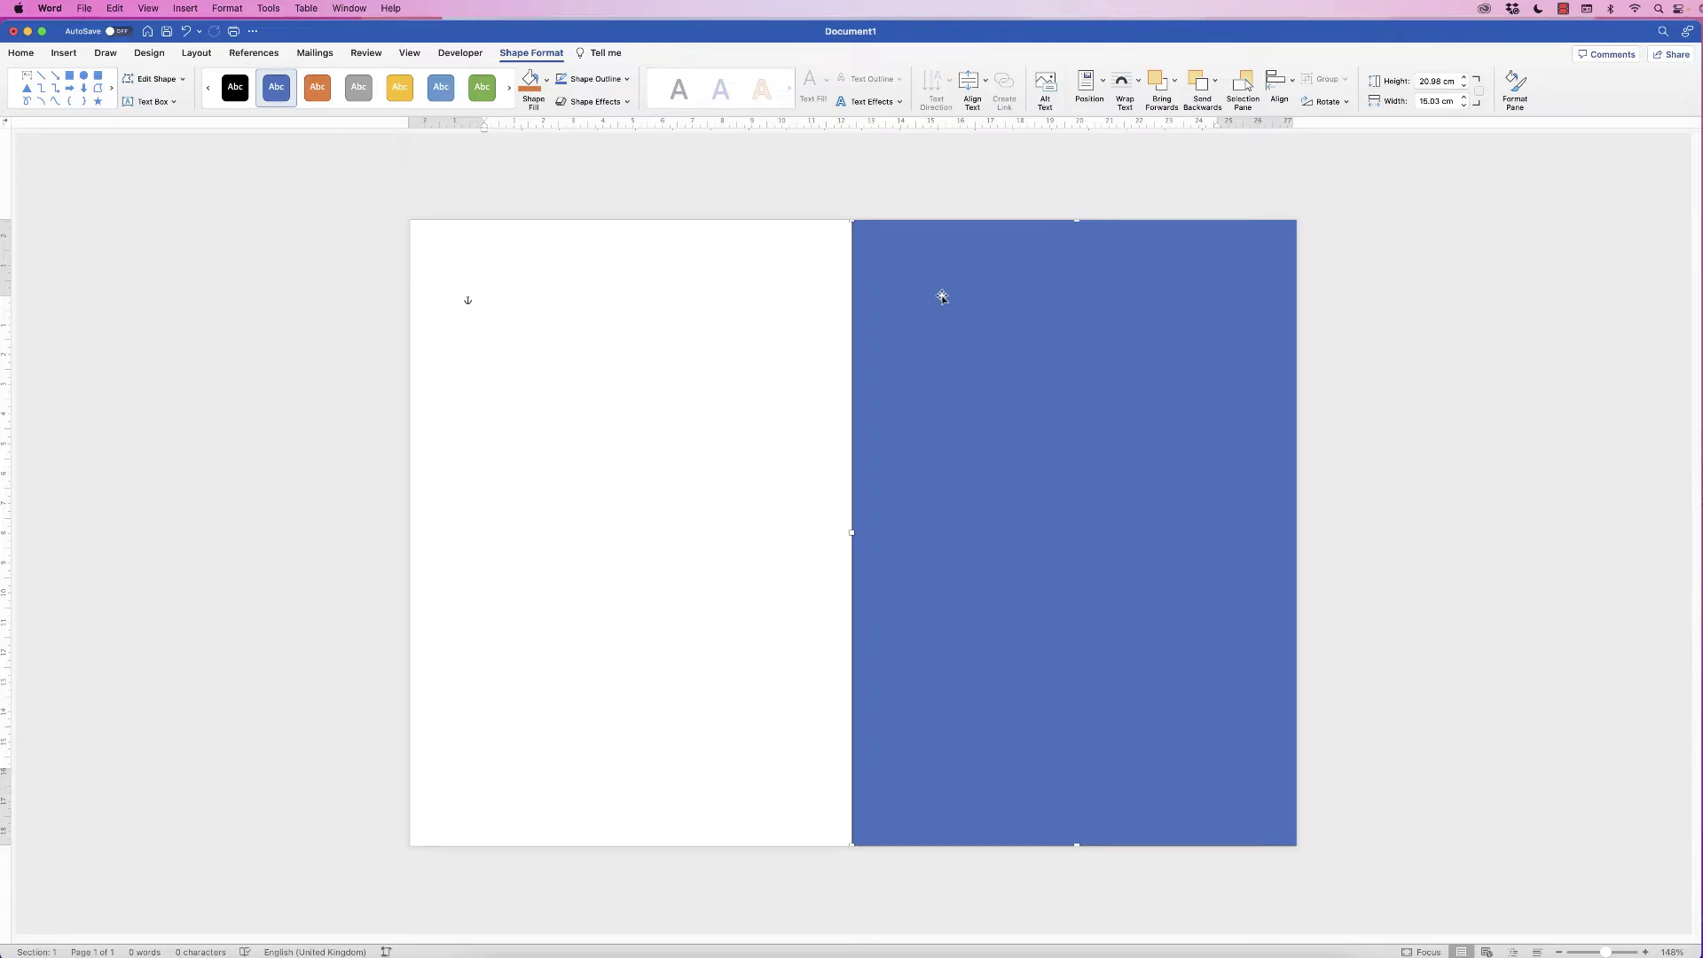
Step: Remove the fill from the half-page rectangle so only its outline remains, and deselect it
{"action": "left_click", "coordinate": [547, 81]}
{"action": "left_click", "coordinate": [581, 124]}
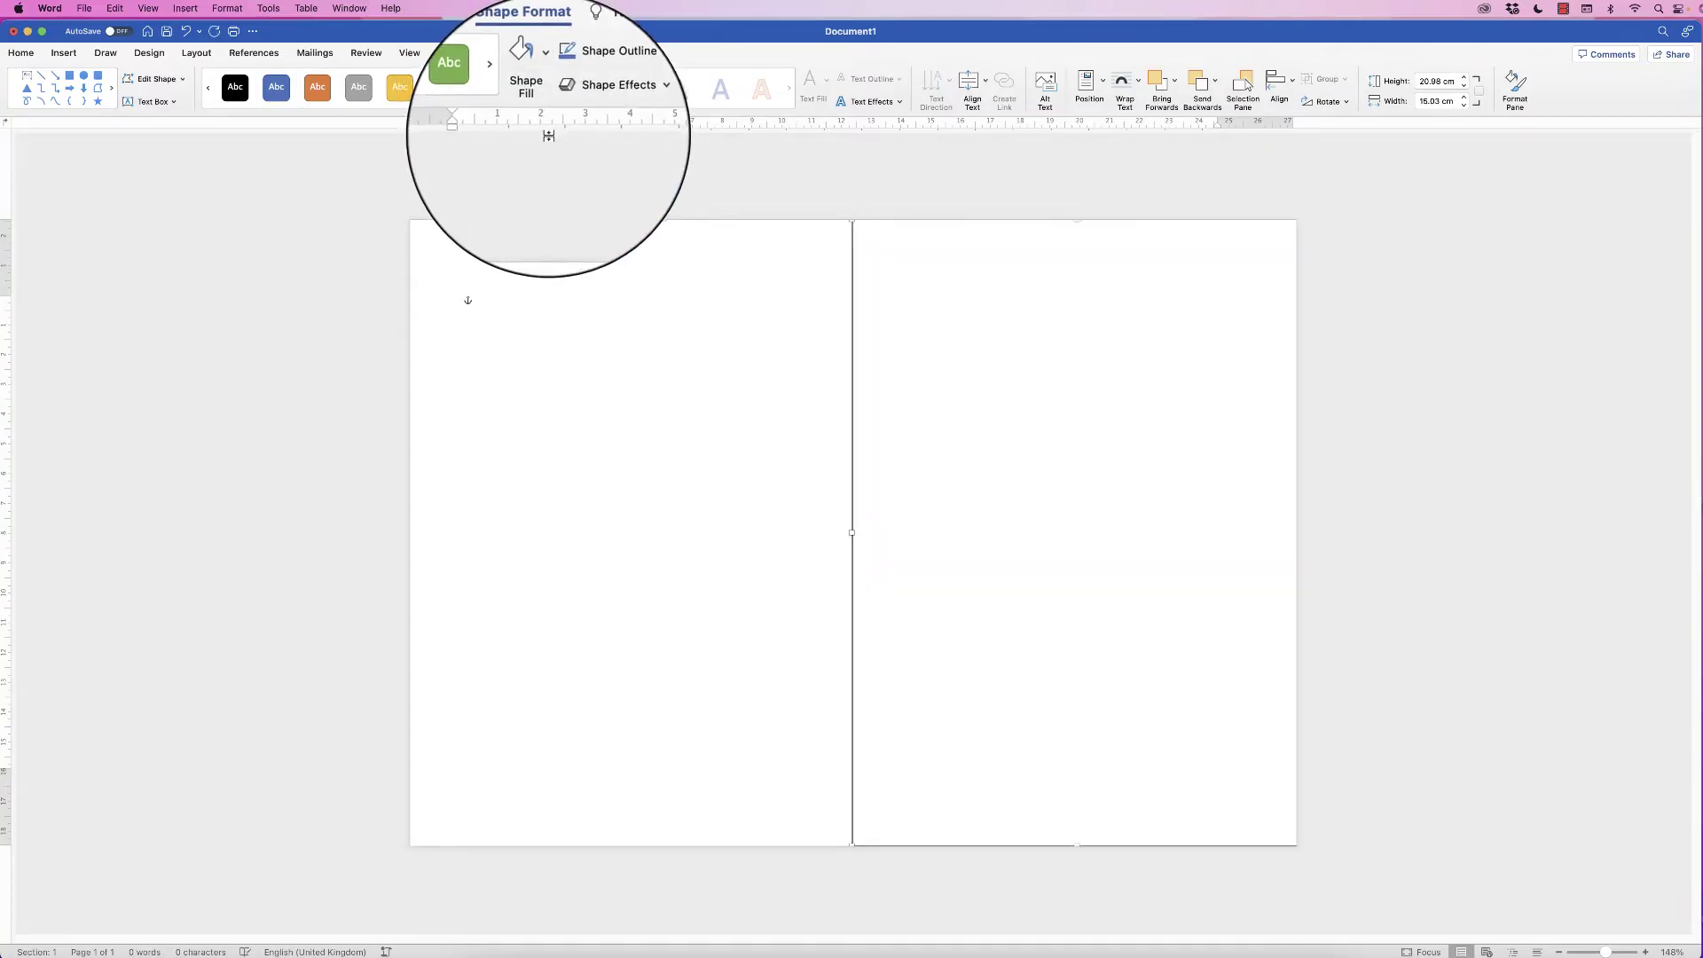
{"action": "left_click", "coordinate": [768, 346]}
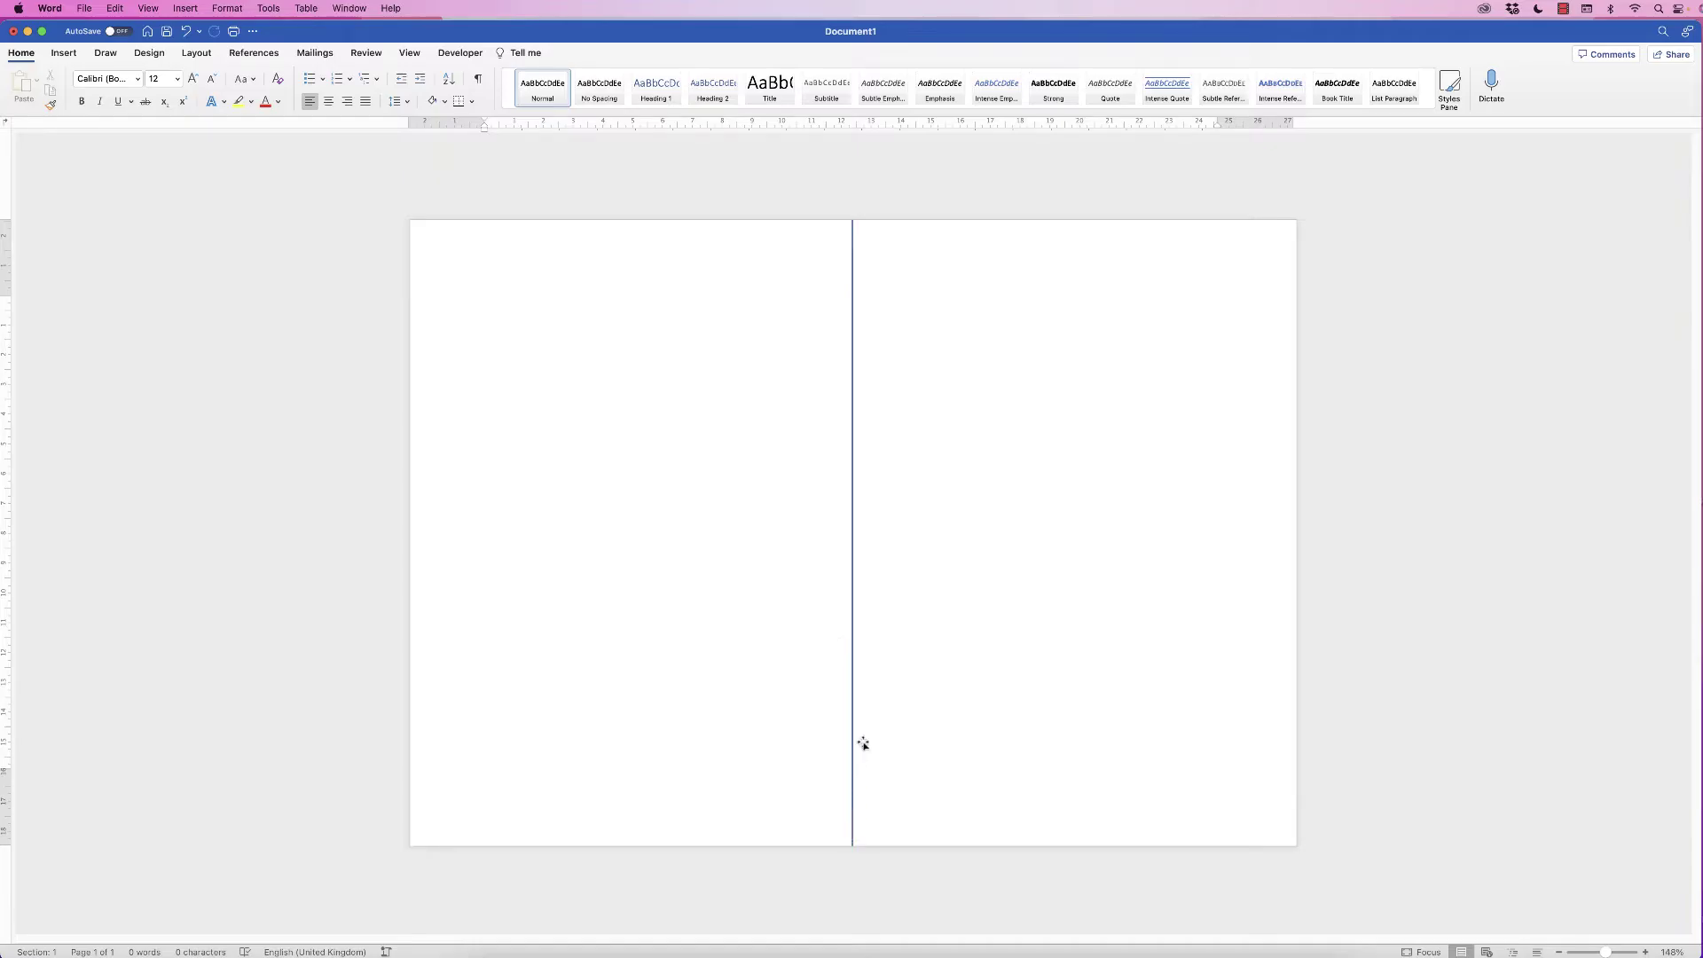
Step: Draw a second rectangle about 19.69 cm high and 13.34 cm wide inside the outlined one, leaving an even border
{"action": "left_click", "coordinate": [60, 55]}
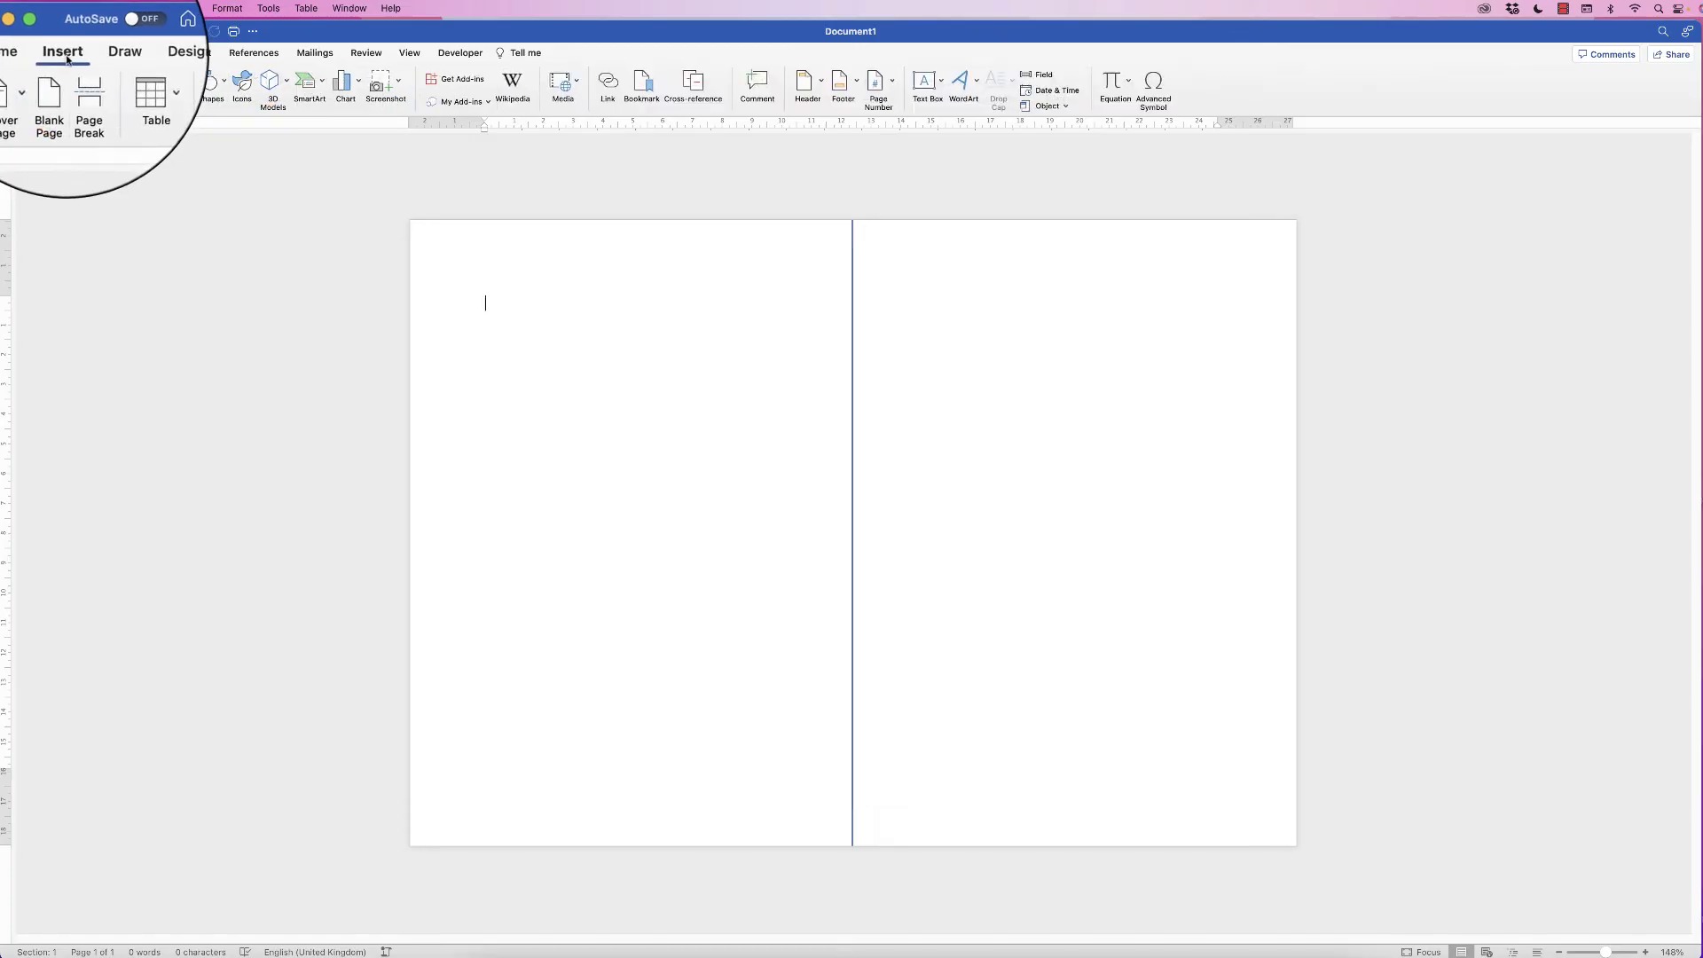
{"action": "left_click", "coordinate": [224, 86]}
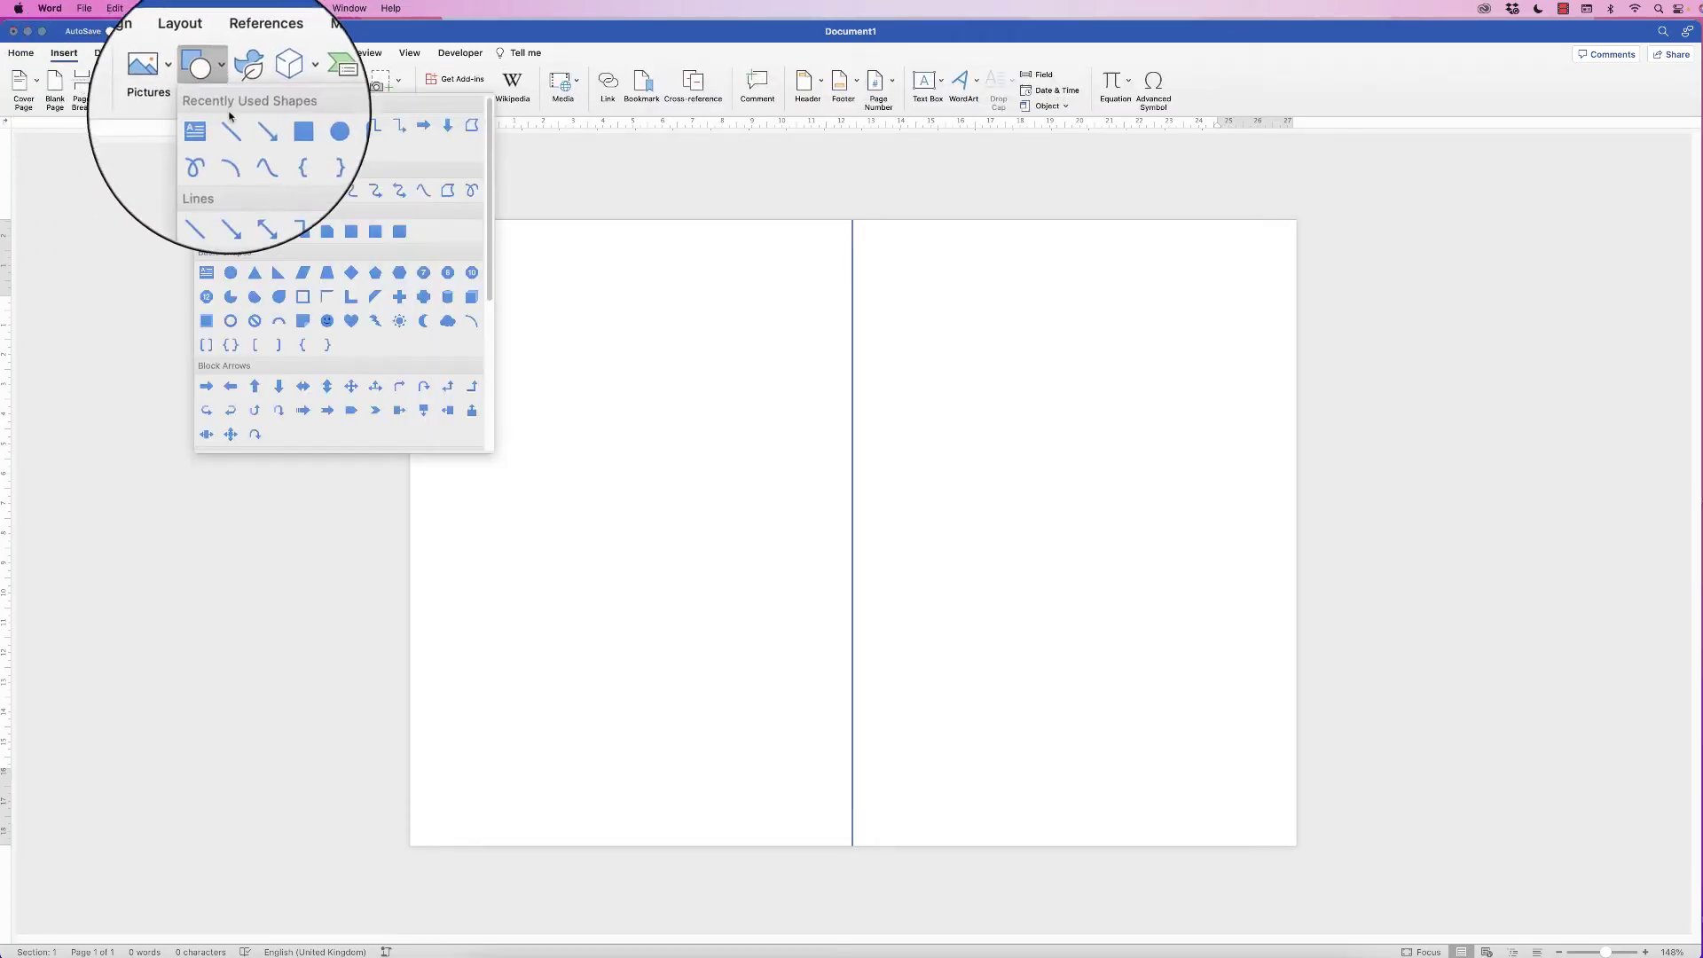
{"action": "left_click", "coordinate": [206, 232]}
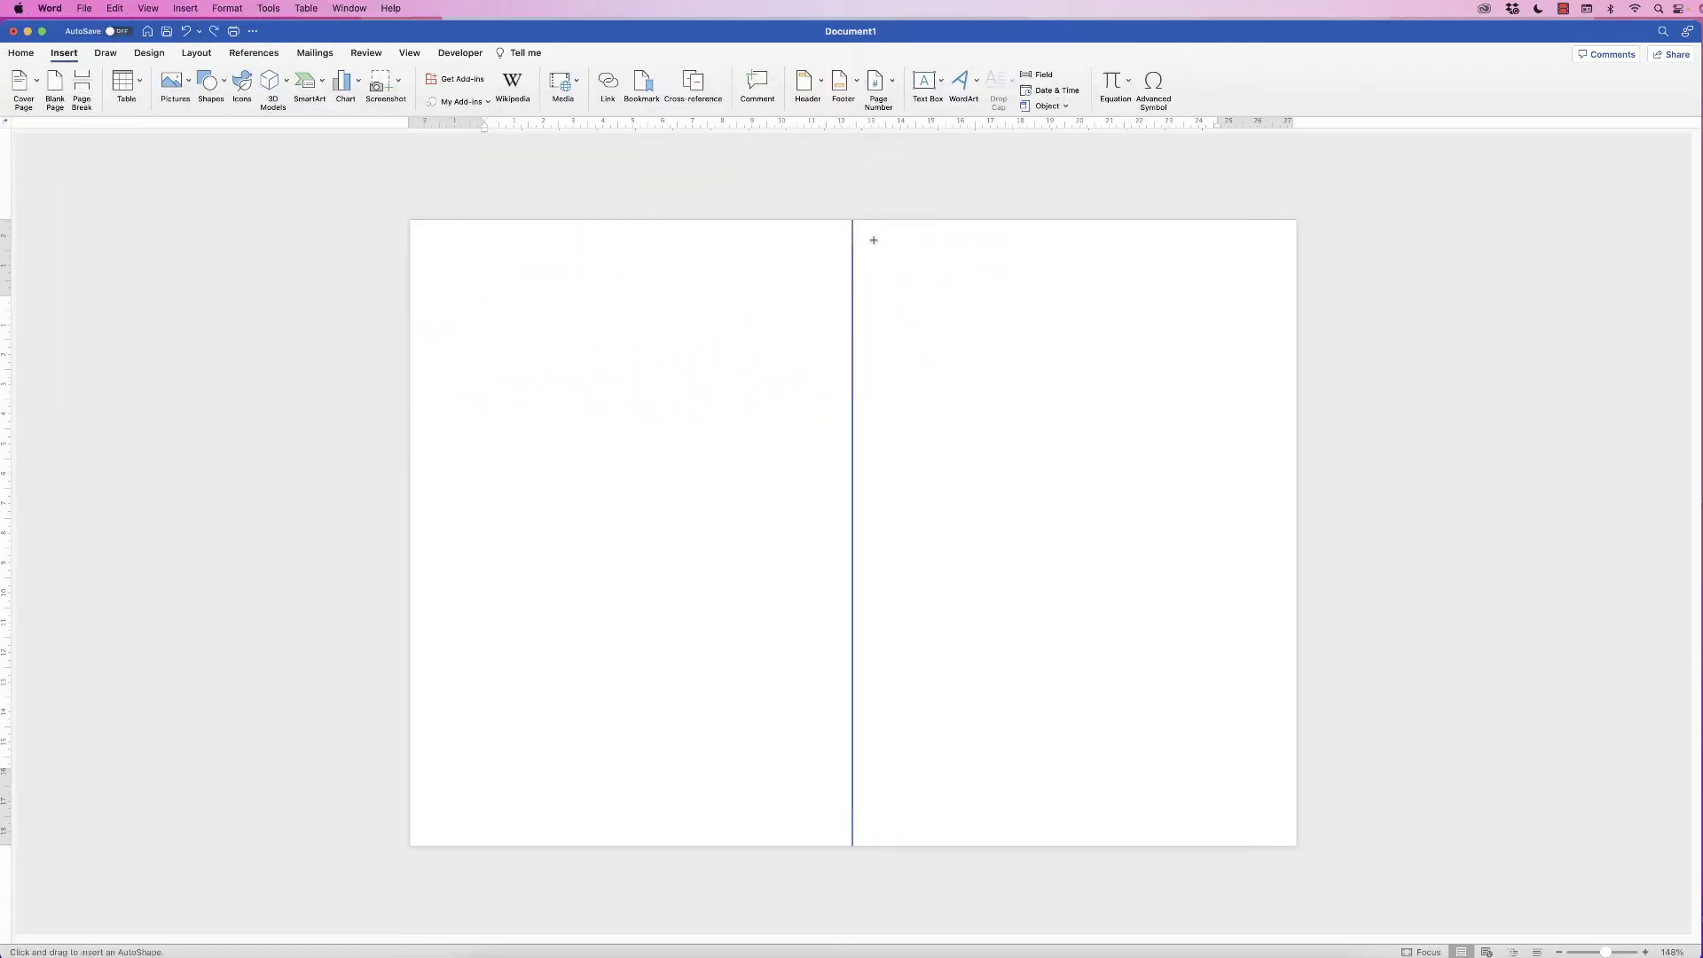
{"action": "left_click_drag", "start_coordinate": [876, 239], "coordinate": [1274, 827]}
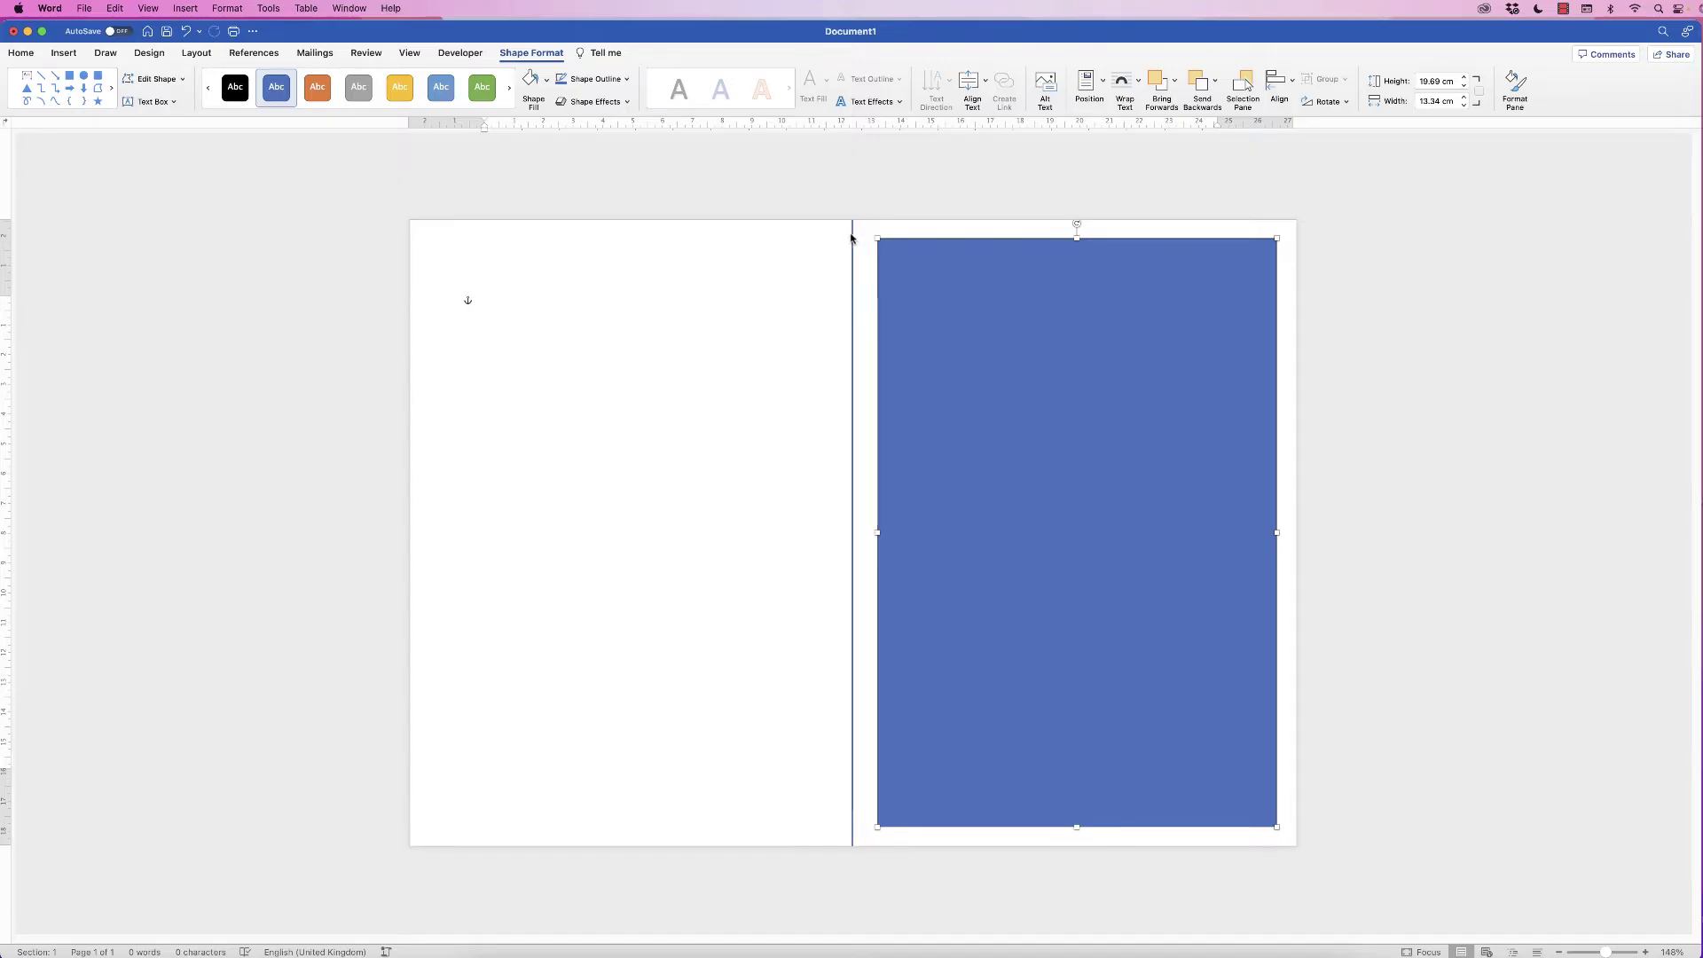
{"action": "key", "text": "Escape"}
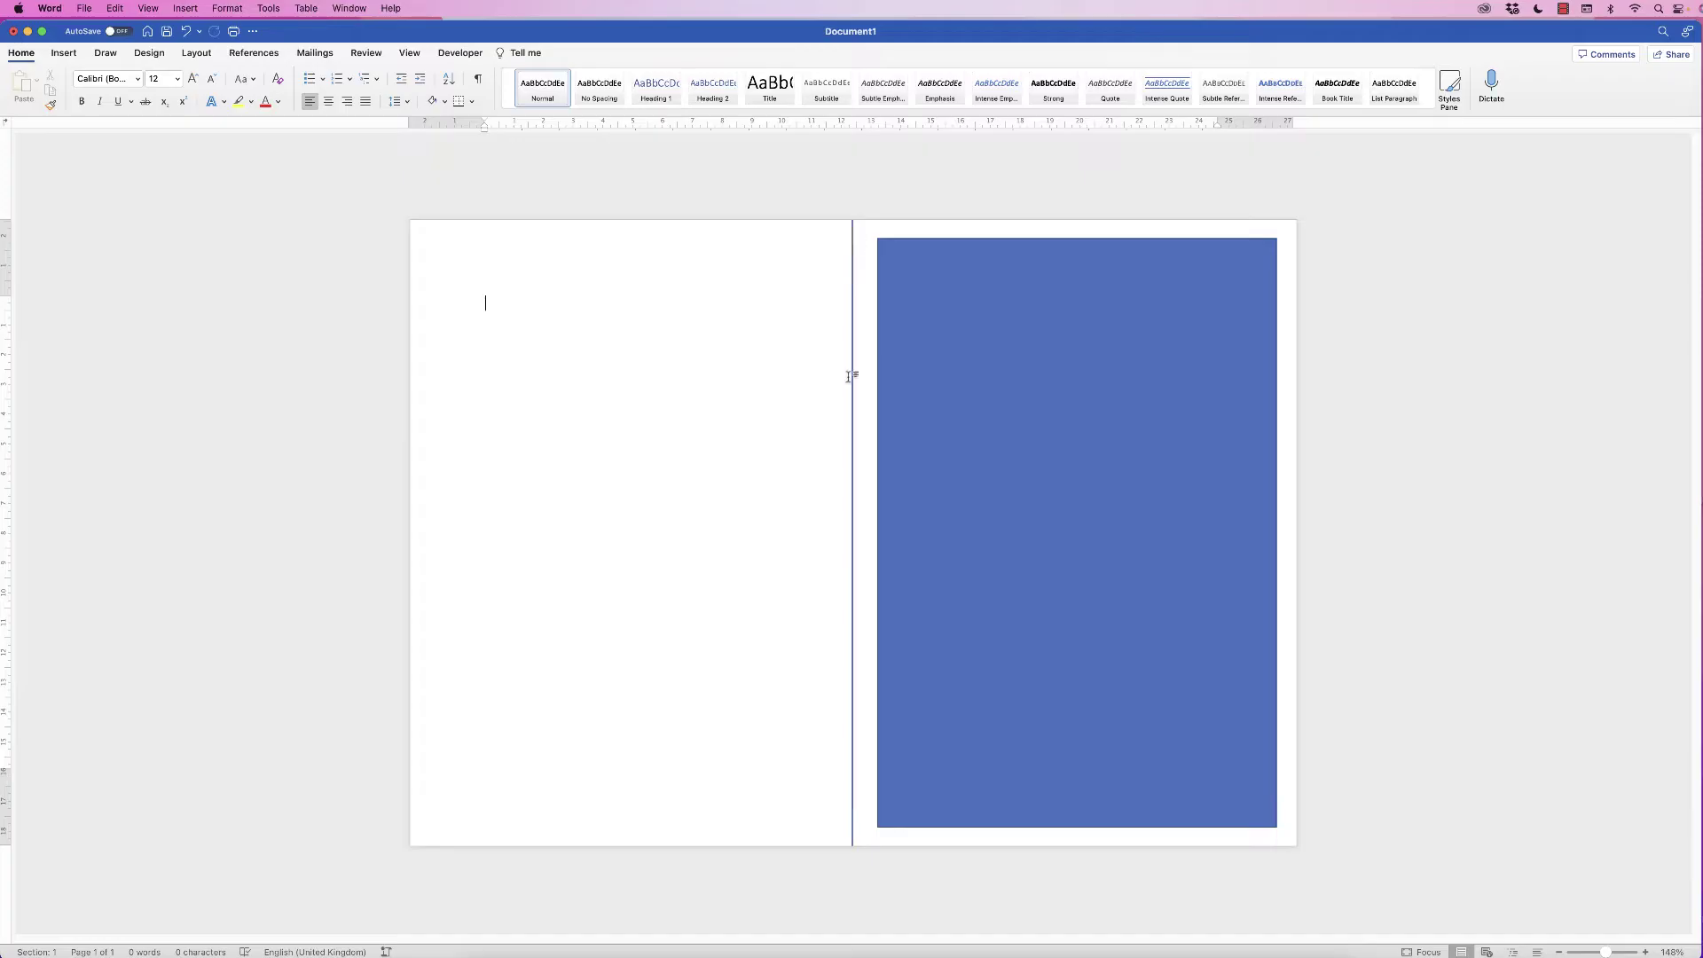
Step: Select the outlined and the filled rectangle together, align them to centre and to middle, and deselect them
{"action": "left_click", "coordinate": [853, 828]}
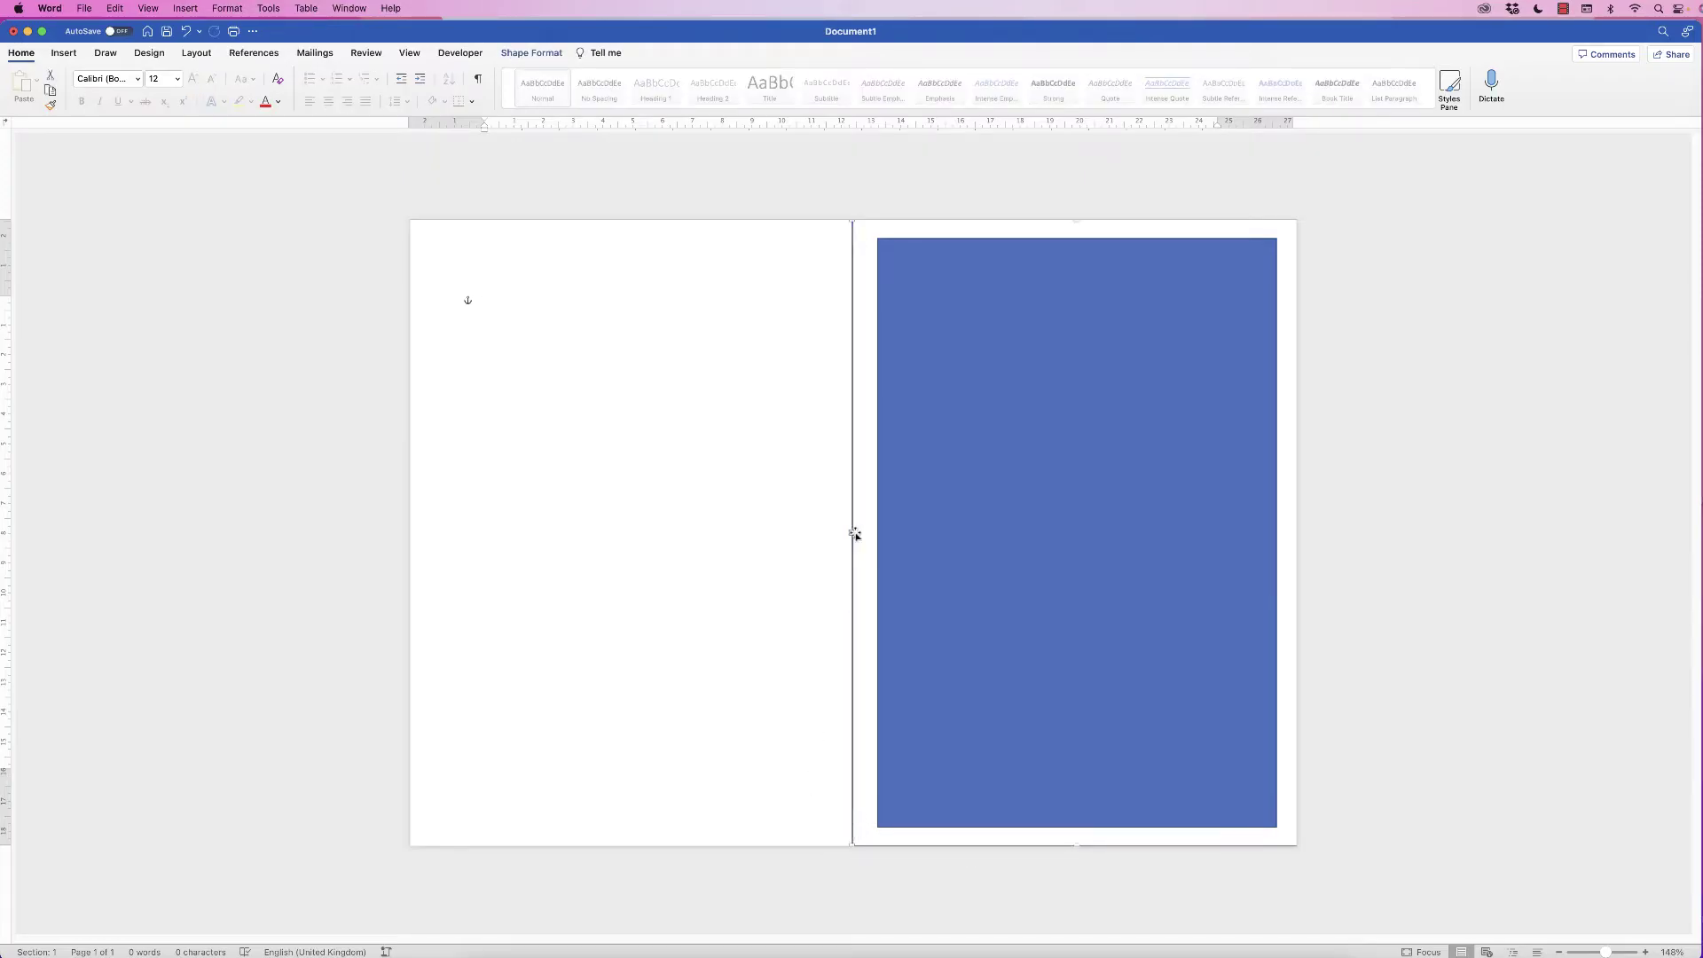
{"action": "left_click", "coordinate": [1012, 507]}
{"action": "left_click", "coordinate": [531, 52]}
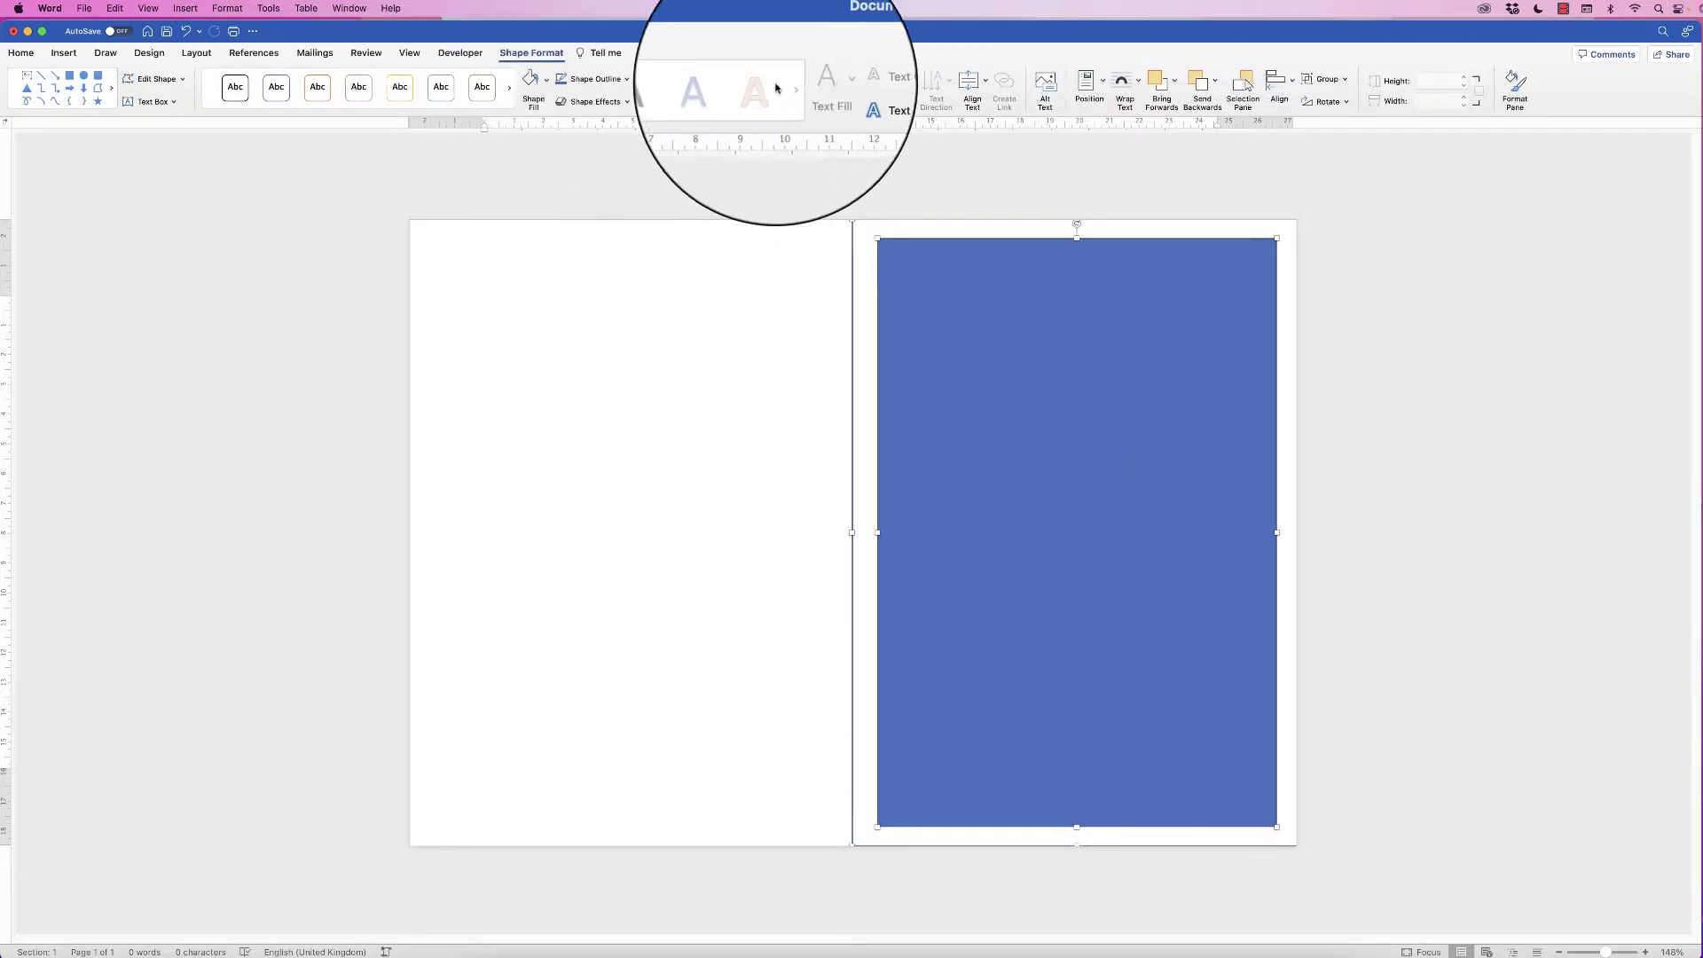
{"action": "left_click", "coordinate": [1279, 85]}
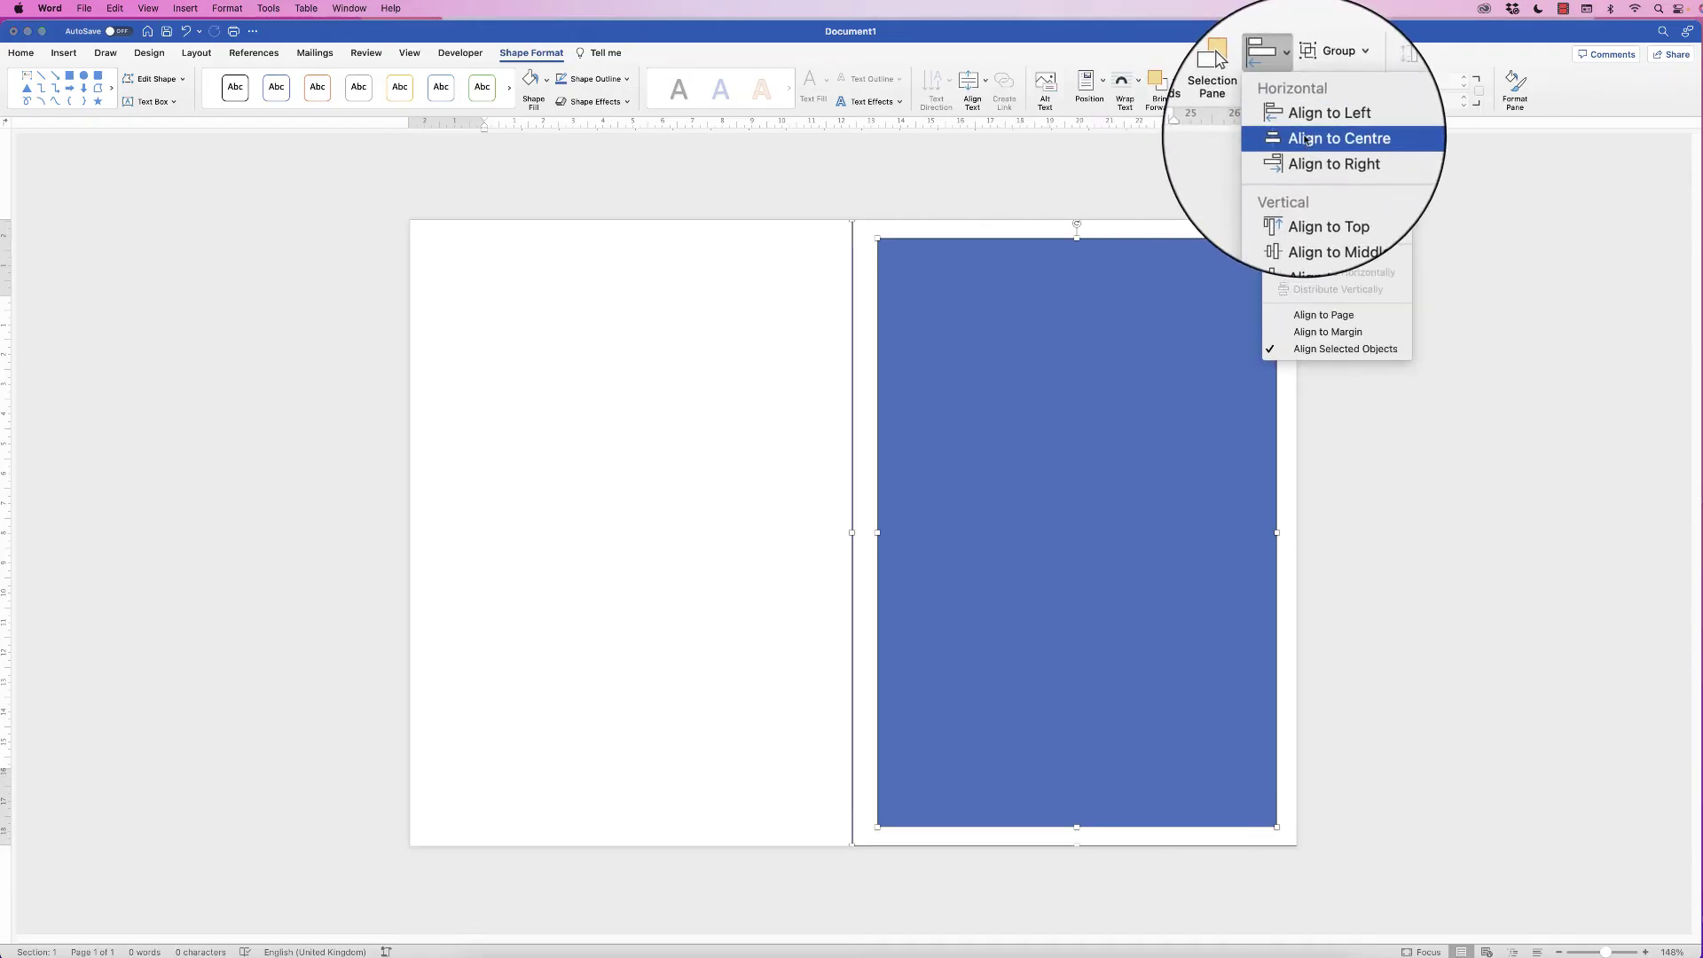
{"action": "left_click", "coordinate": [1305, 141]}
{"action": "left_click", "coordinate": [1293, 86]}
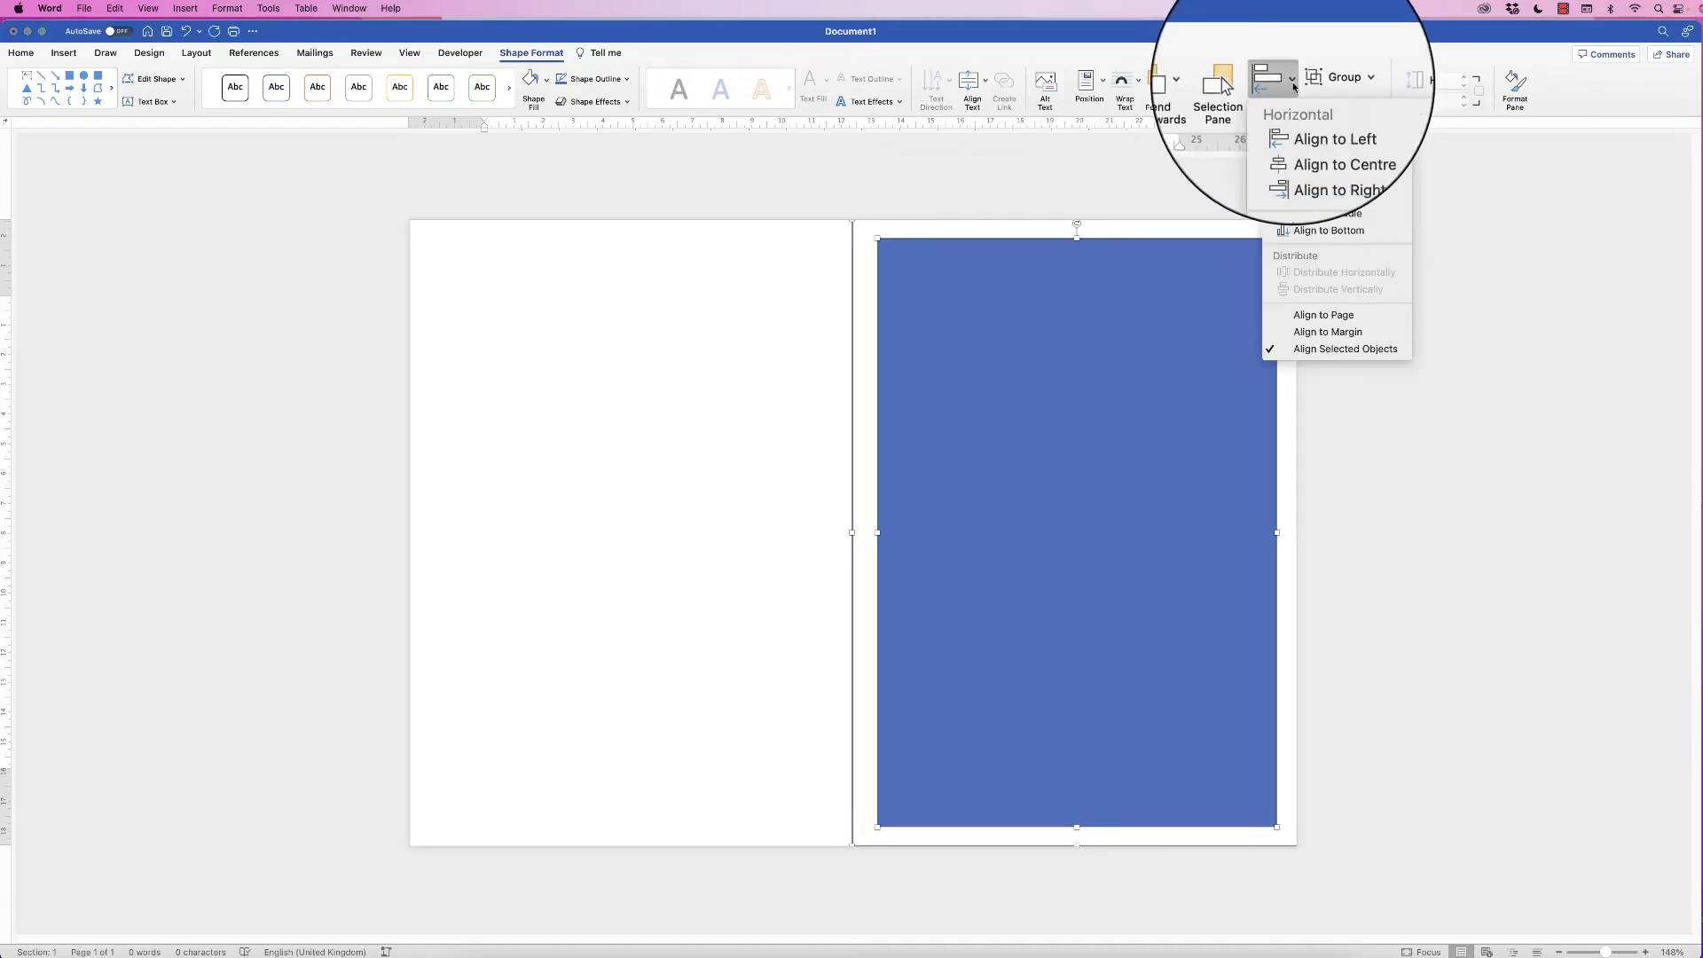
{"action": "left_click", "coordinate": [1297, 217]}
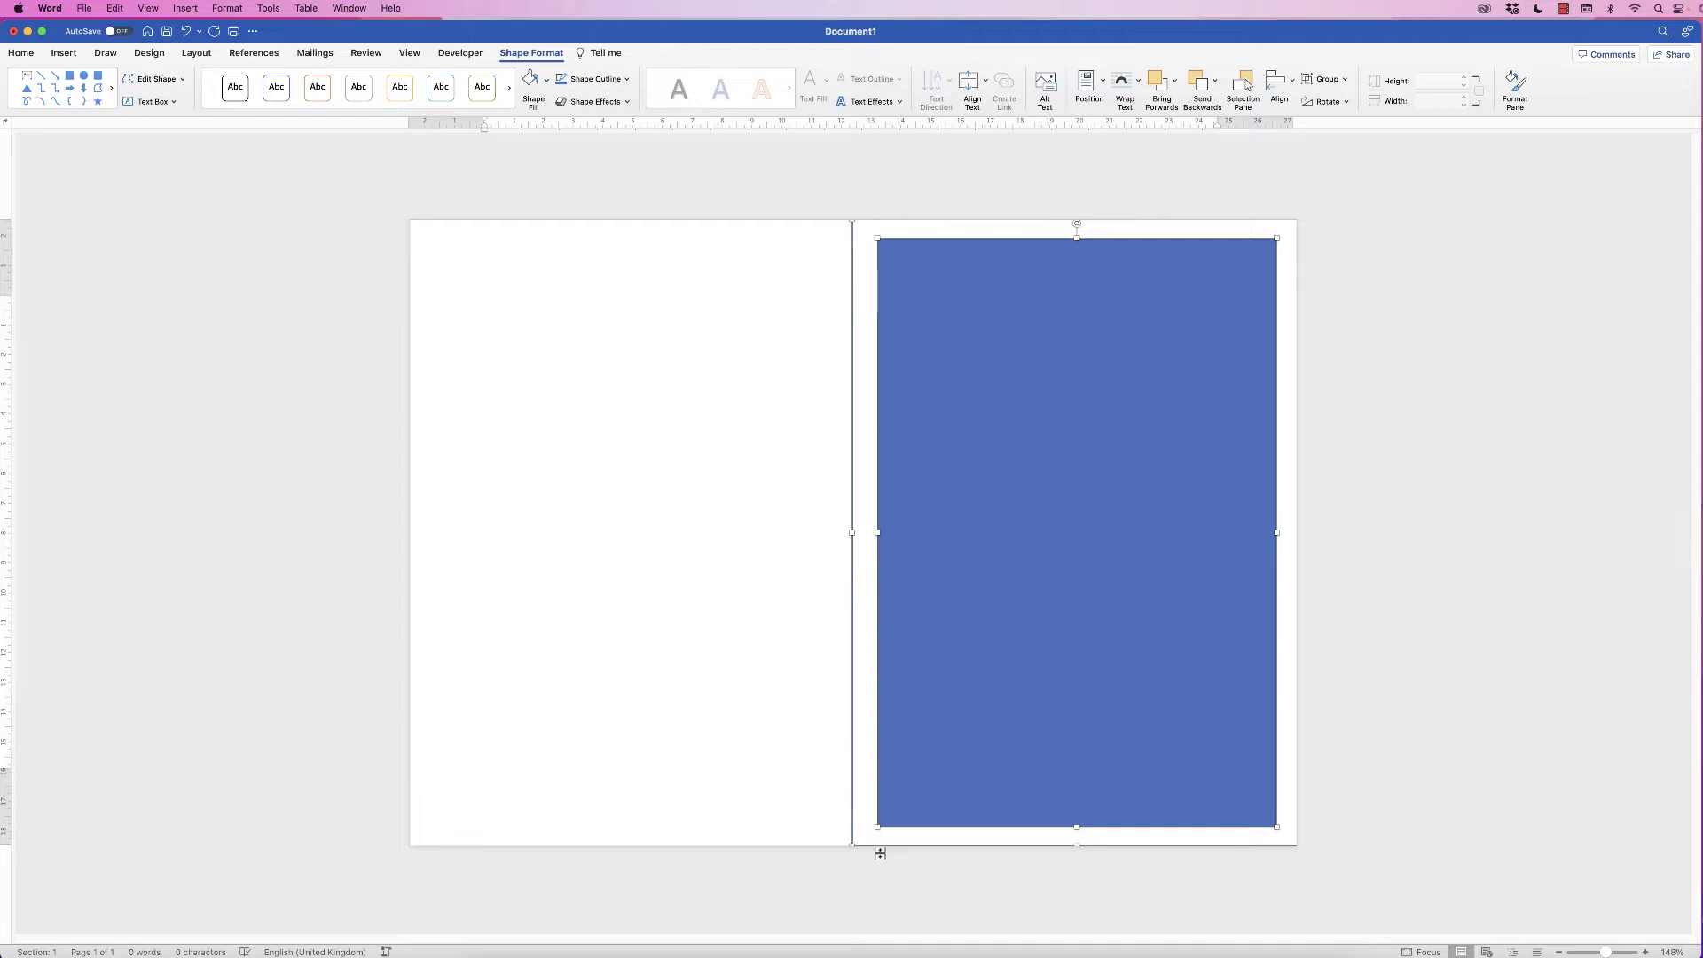
{"action": "left_click", "coordinate": [655, 465]}
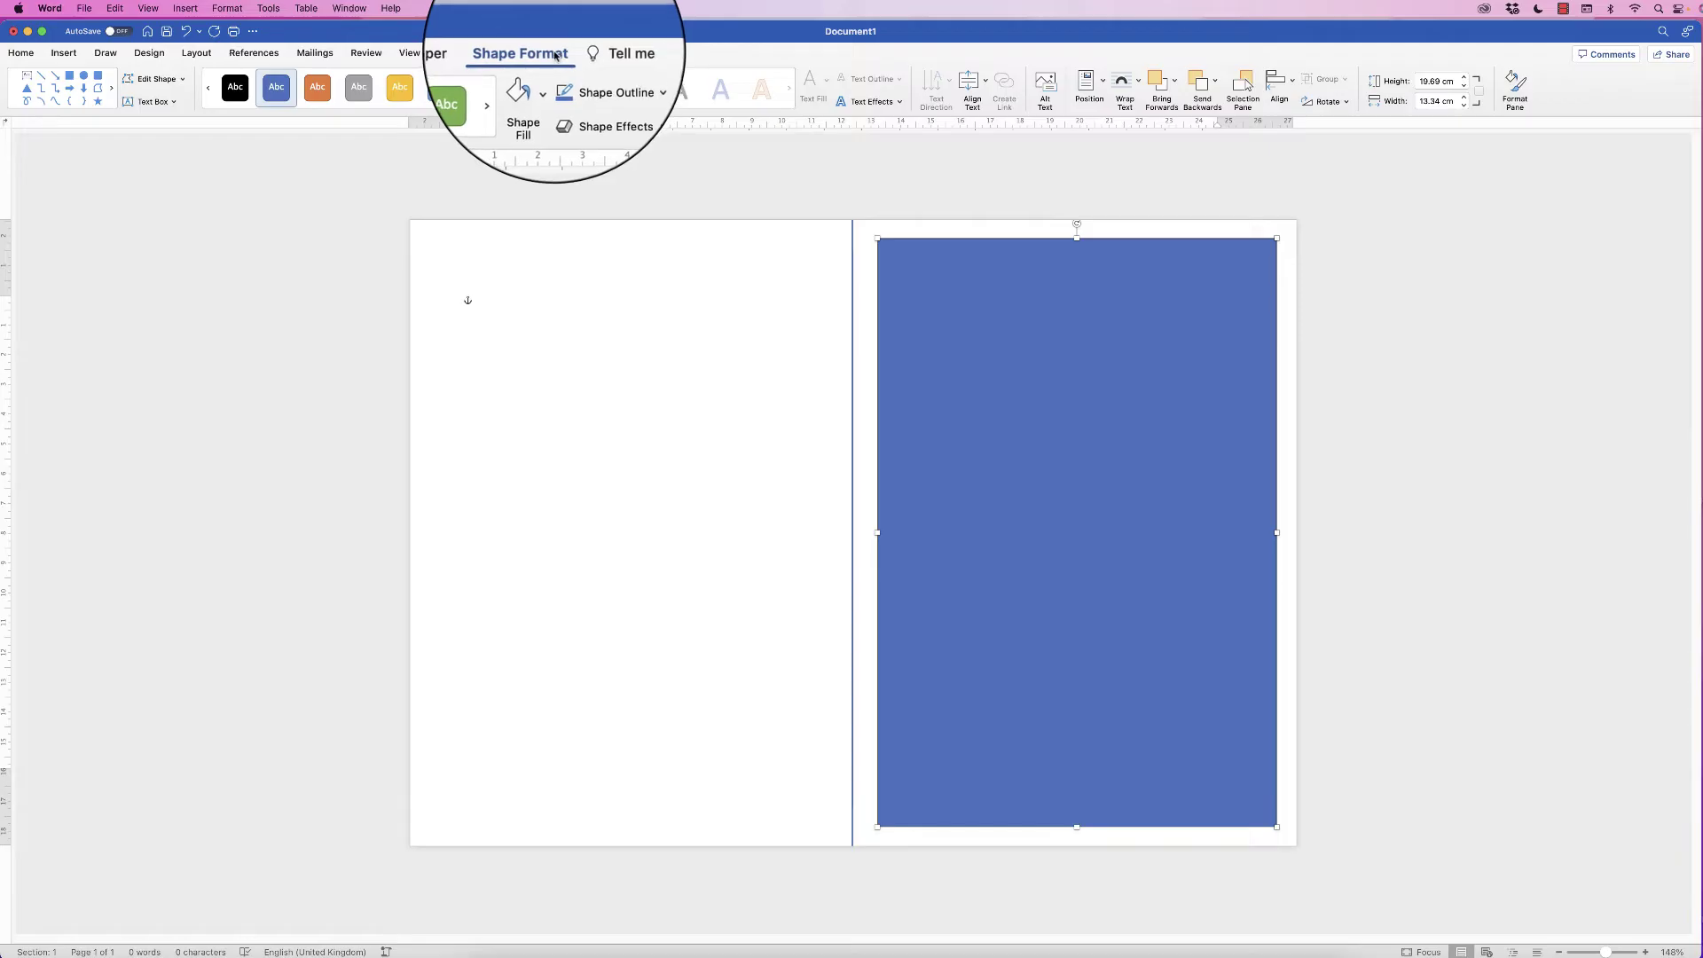
Step: Remove the outline of the inner rectangle and fill it with Magenta from the pencil colours
{"action": "left_click", "coordinate": [629, 81]}
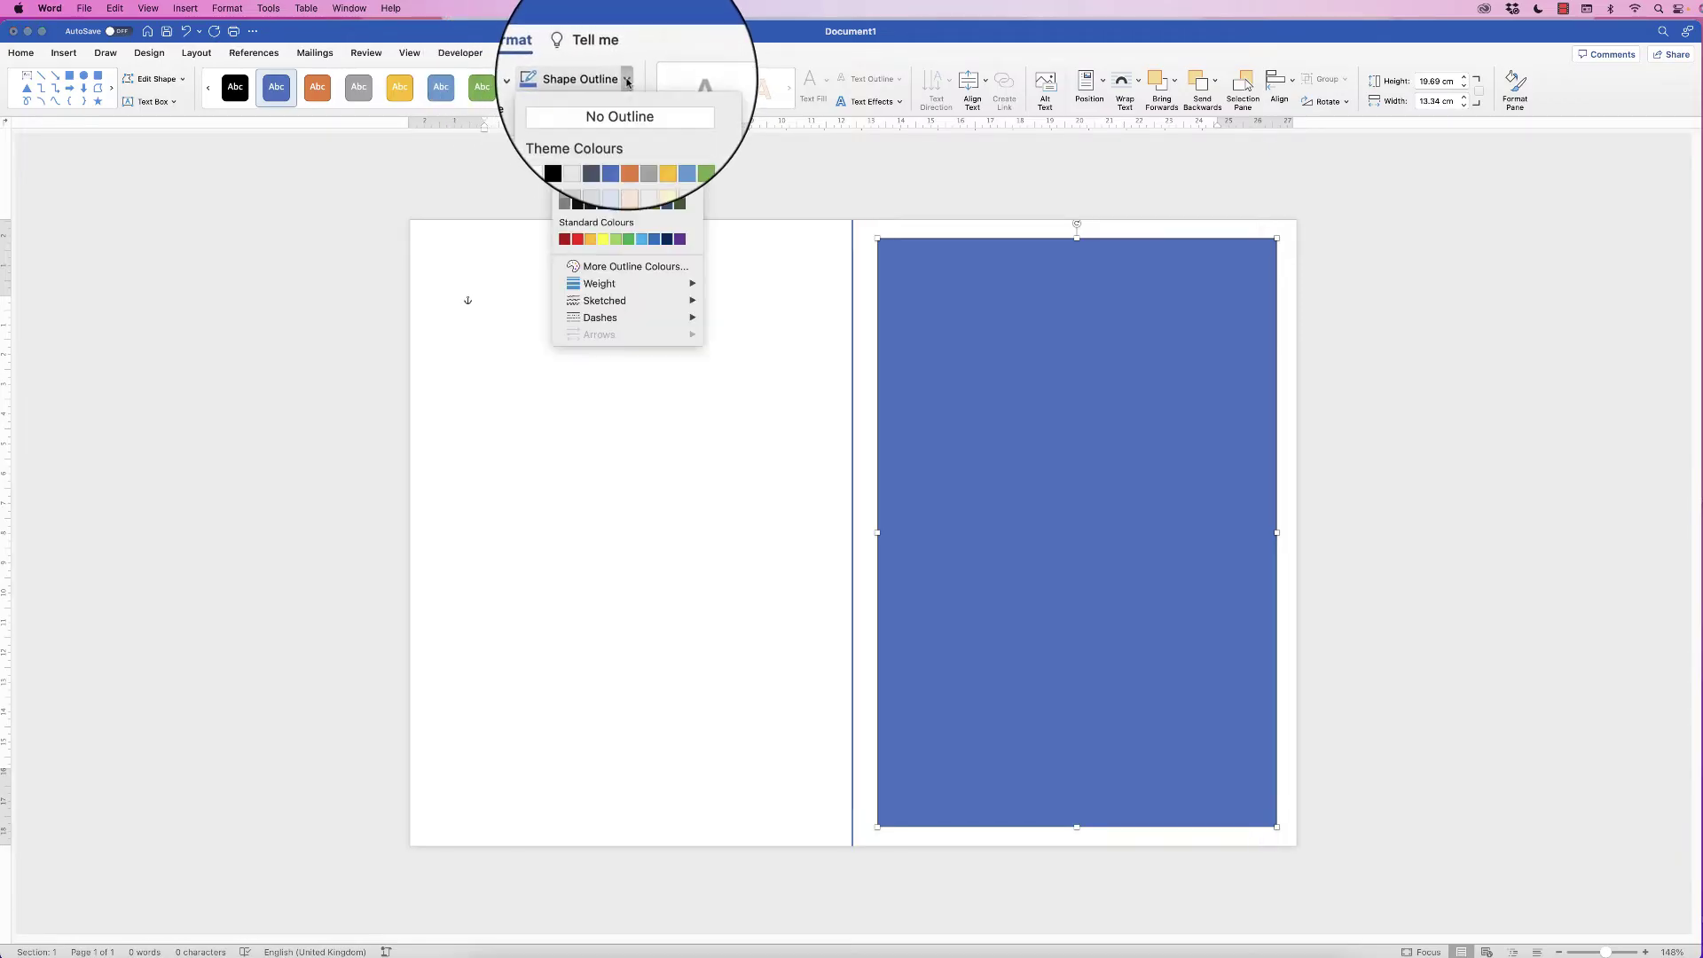
{"action": "left_click", "coordinate": [621, 105]}
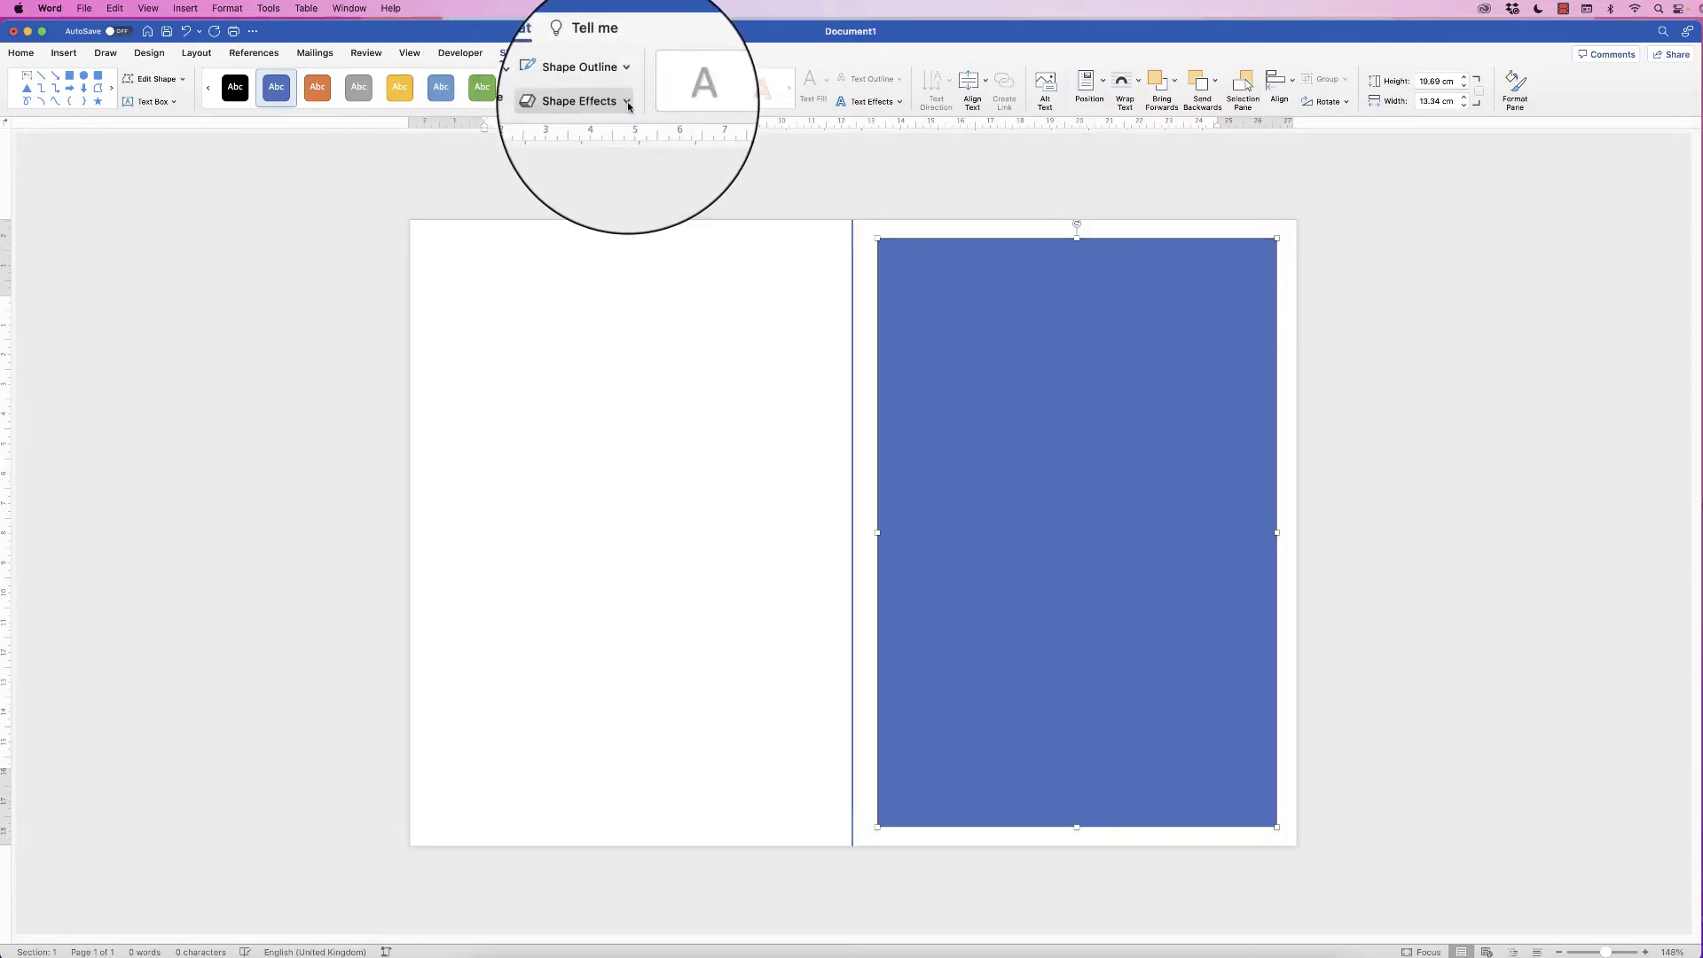
{"action": "left_click", "coordinate": [544, 85]}
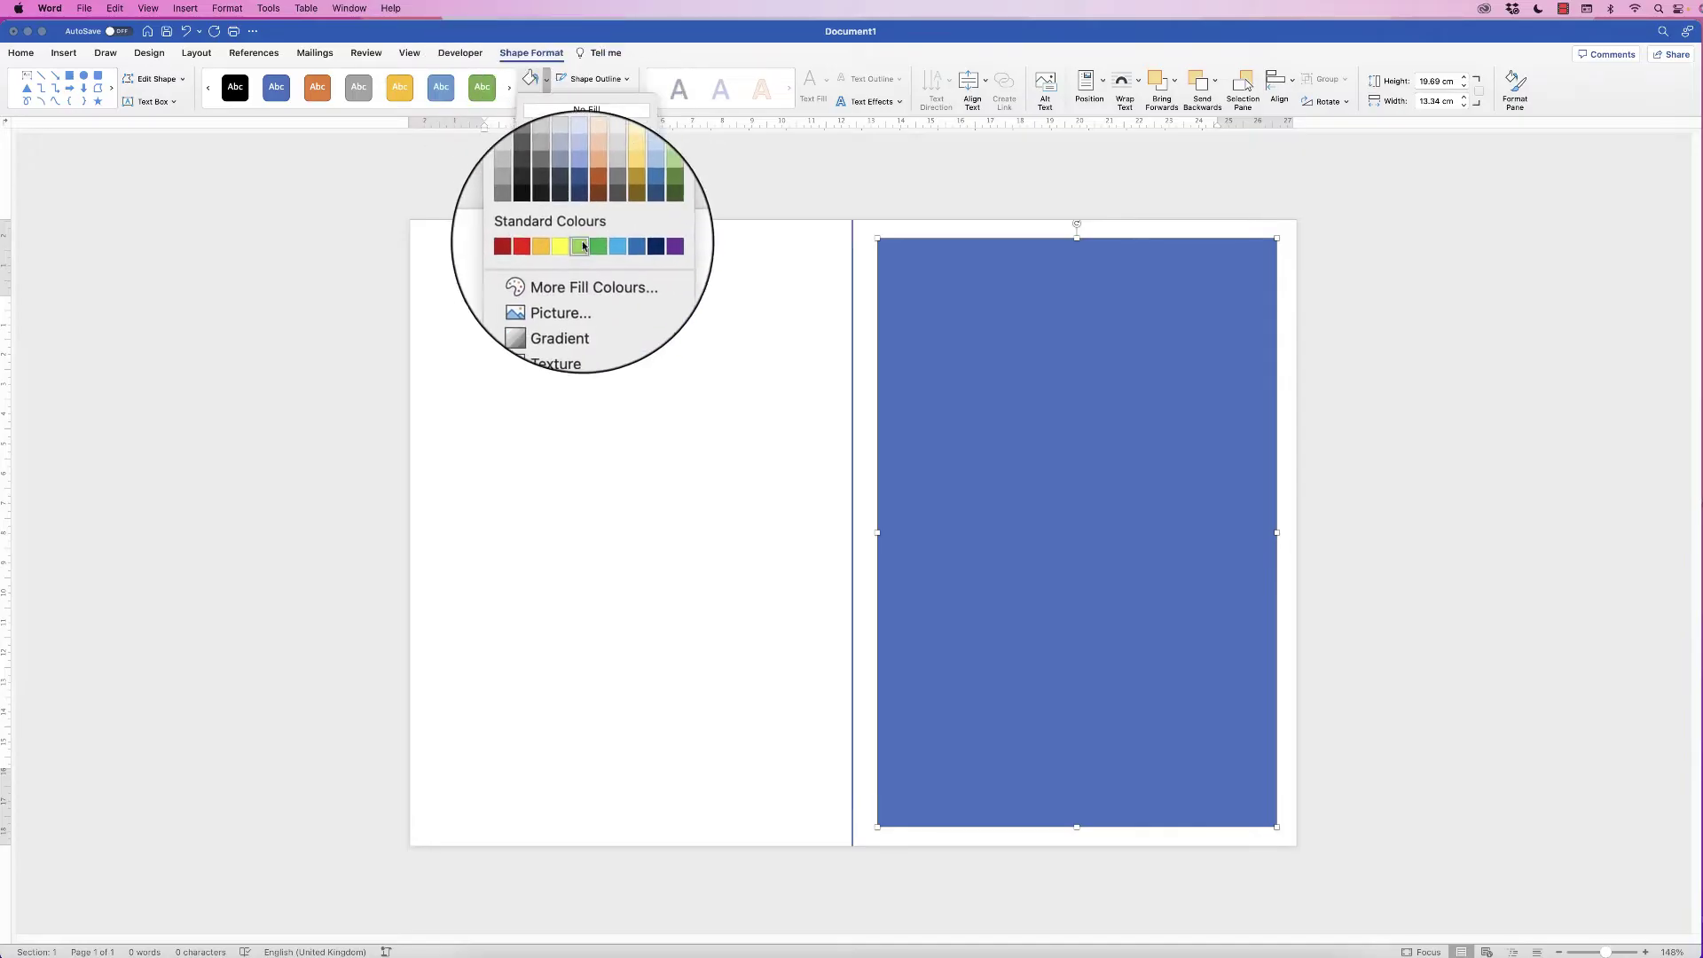
{"action": "left_click", "coordinate": [575, 280]}
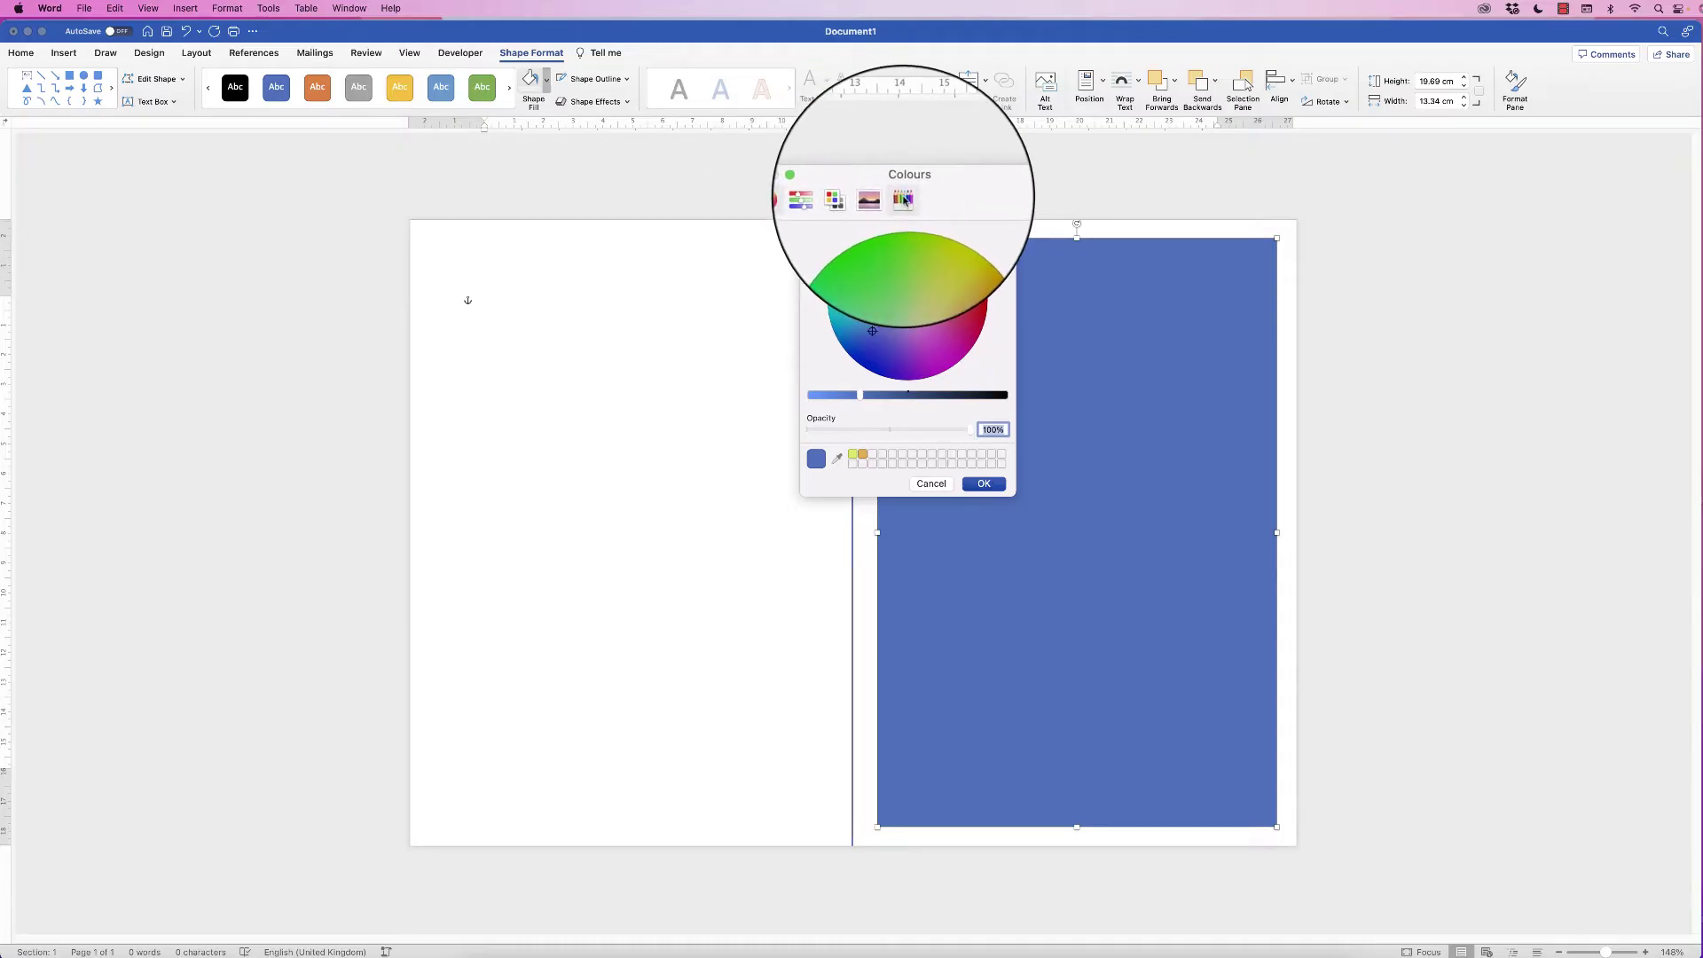
{"action": "left_click", "coordinate": [903, 199]}
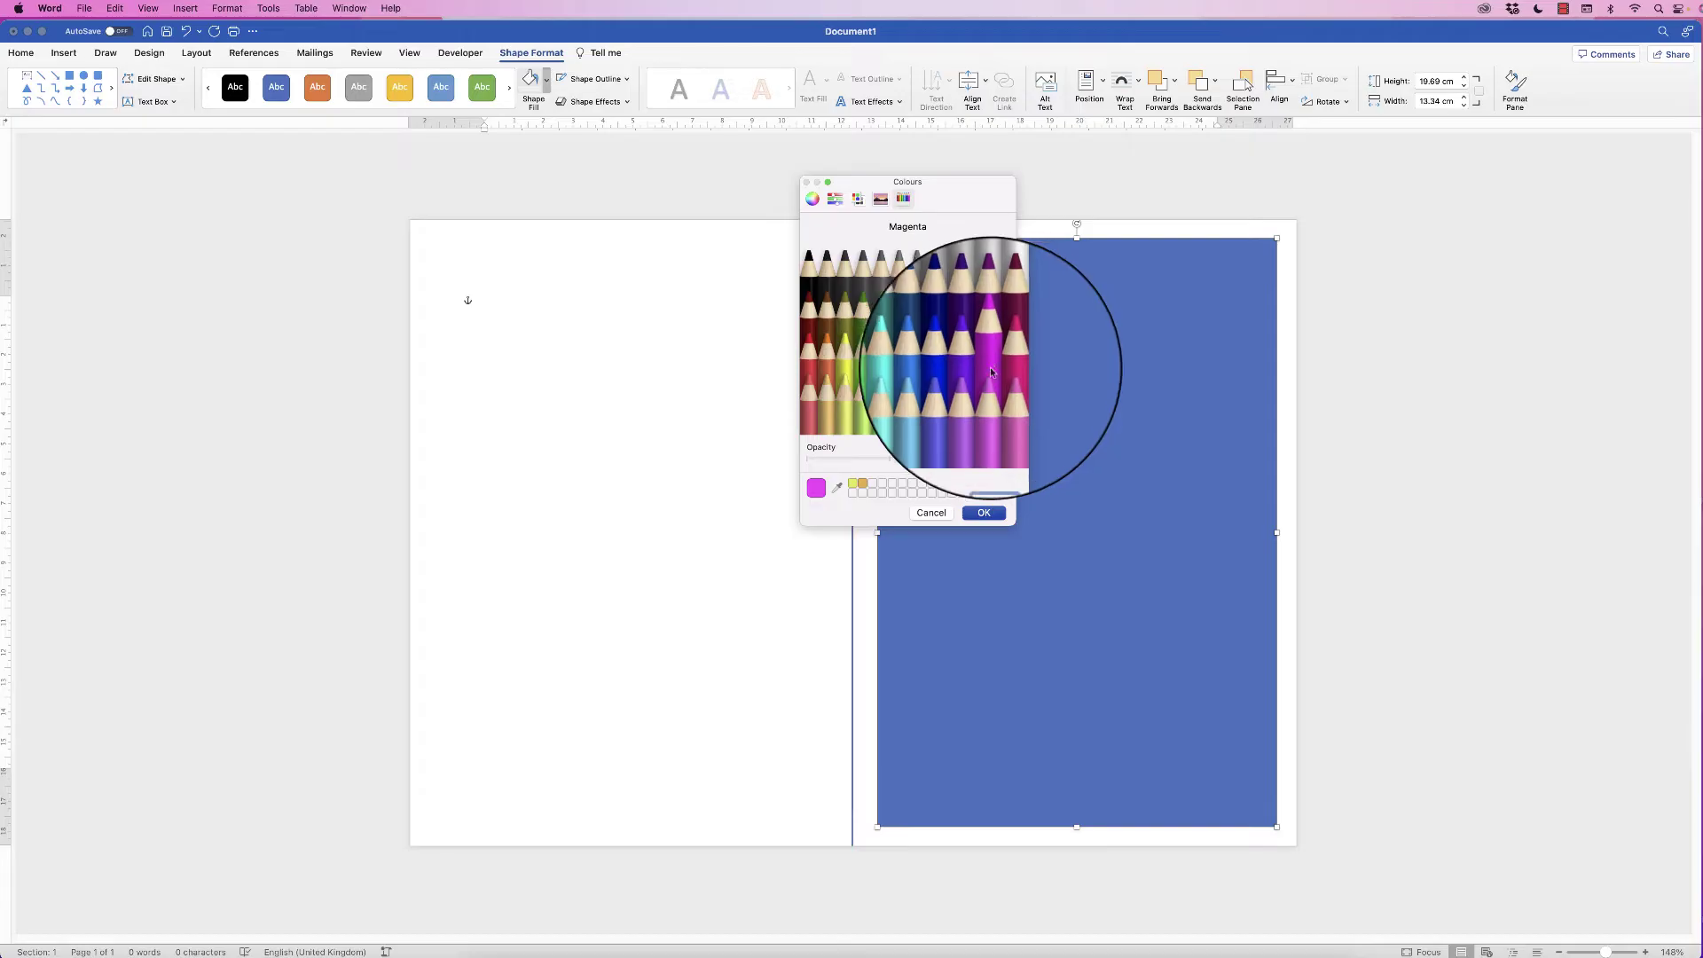
{"action": "left_click", "coordinate": [983, 513]}
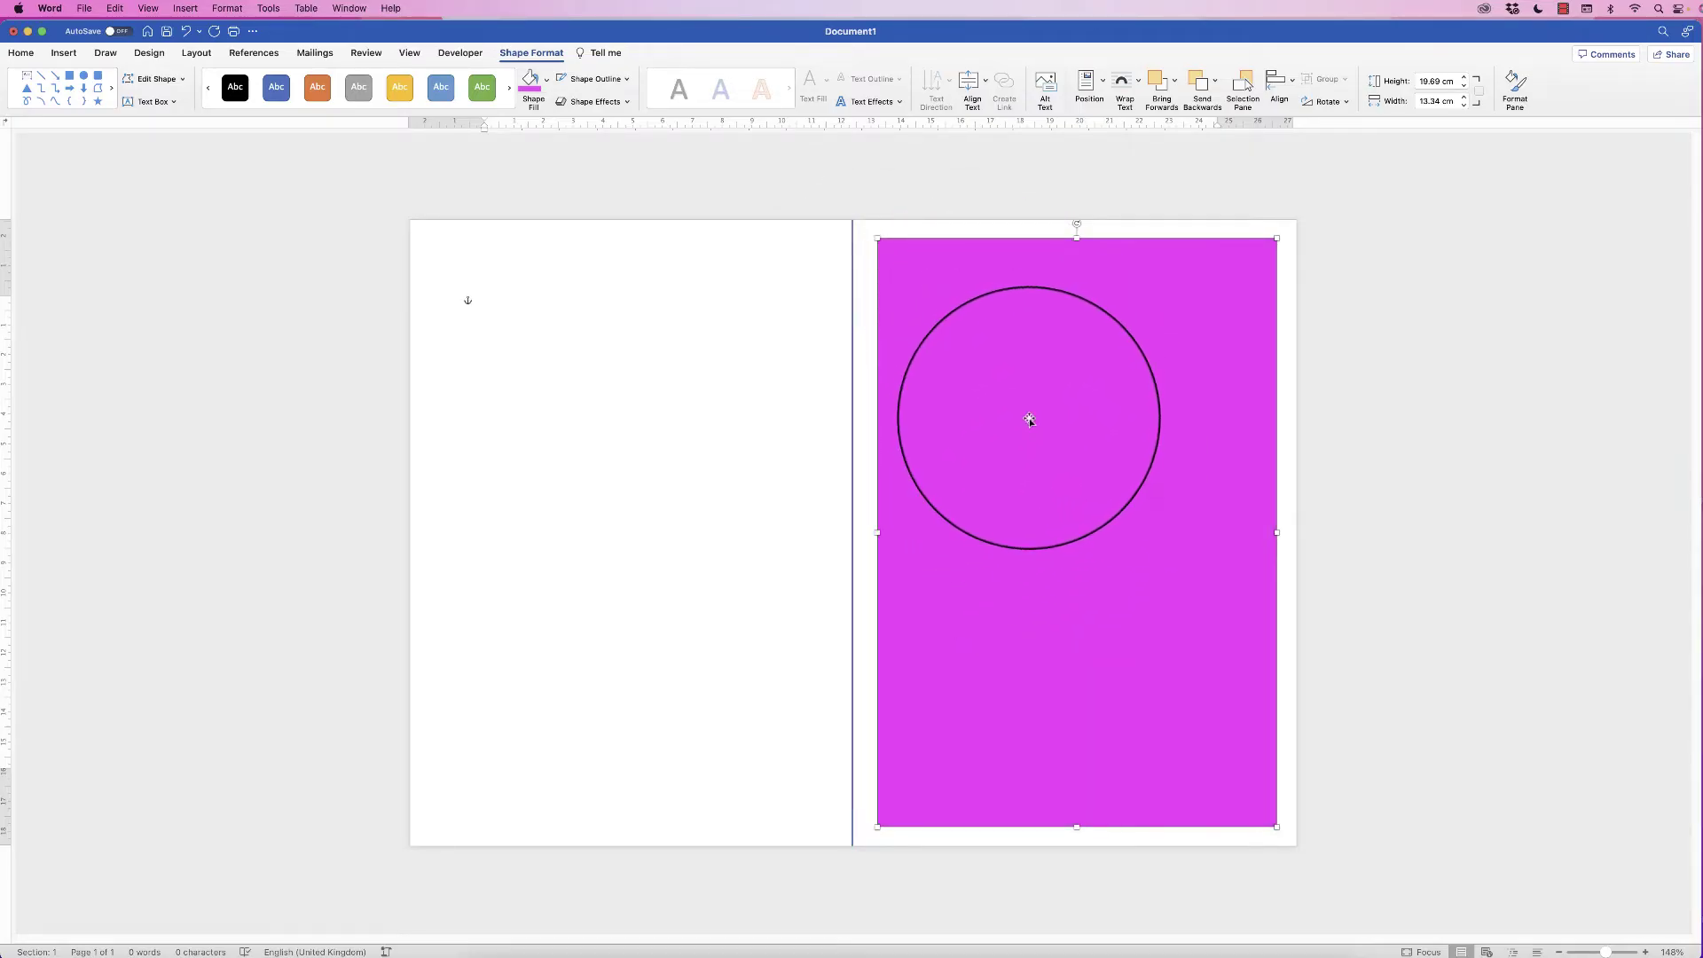
Step: Change the rectangle's fill to a softer pinkish purple picked on the colour wheel
{"action": "left_click", "coordinate": [546, 80]}
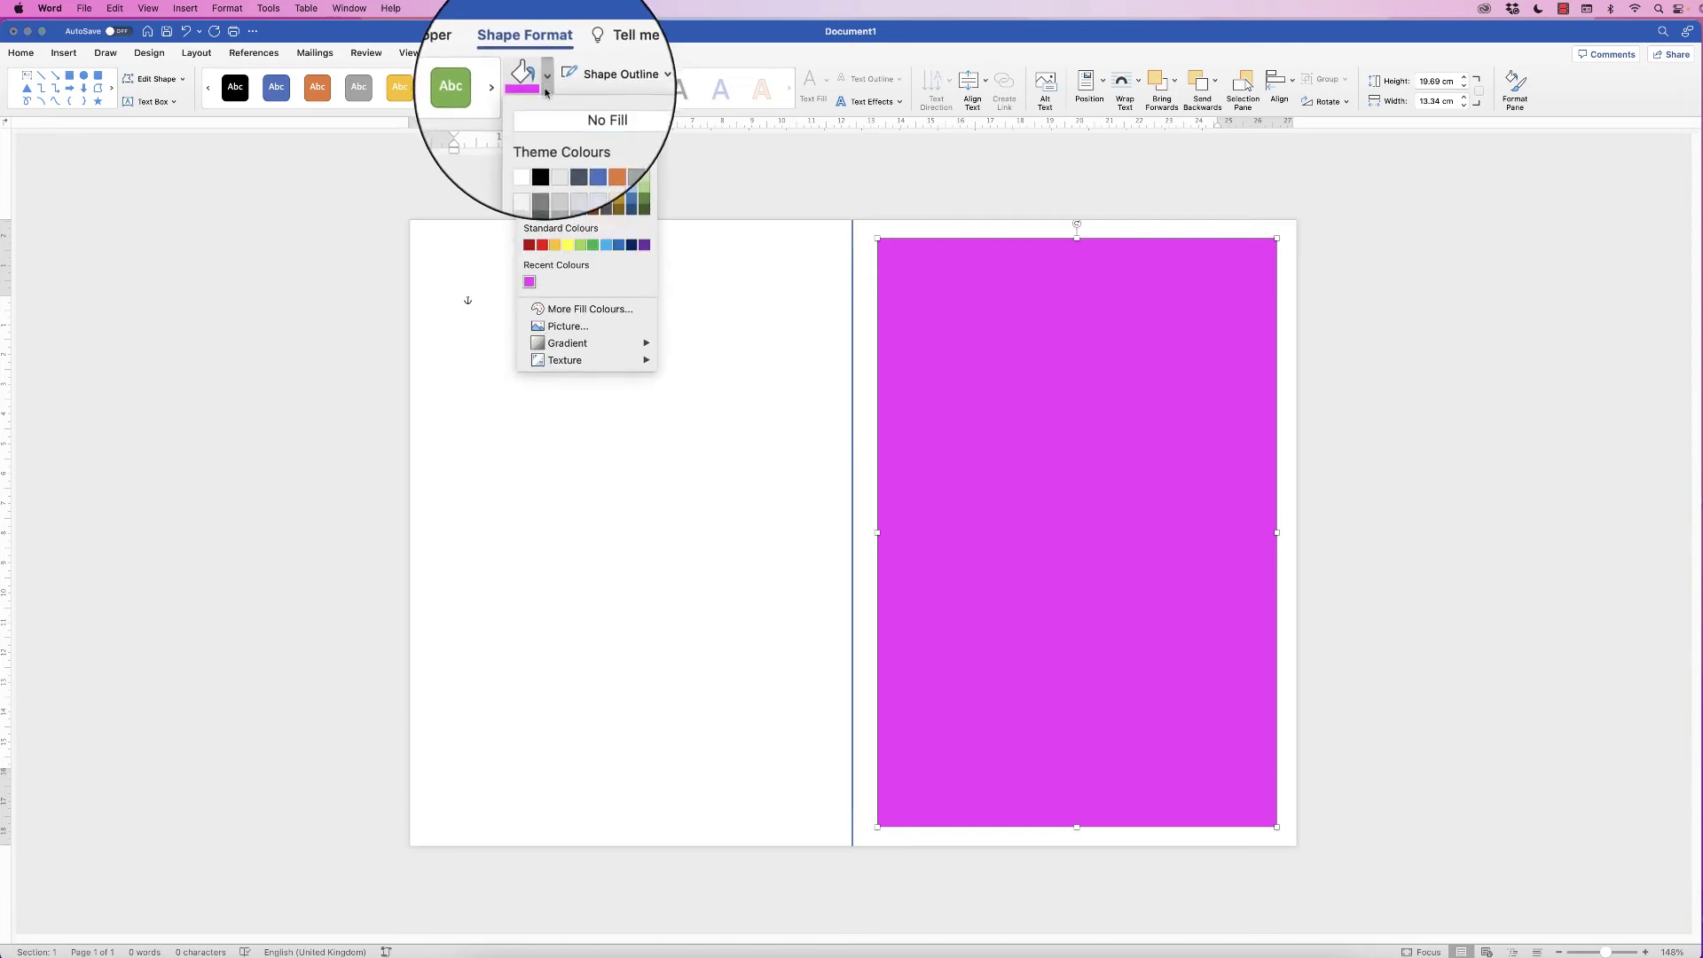
{"action": "left_click", "coordinate": [585, 309]}
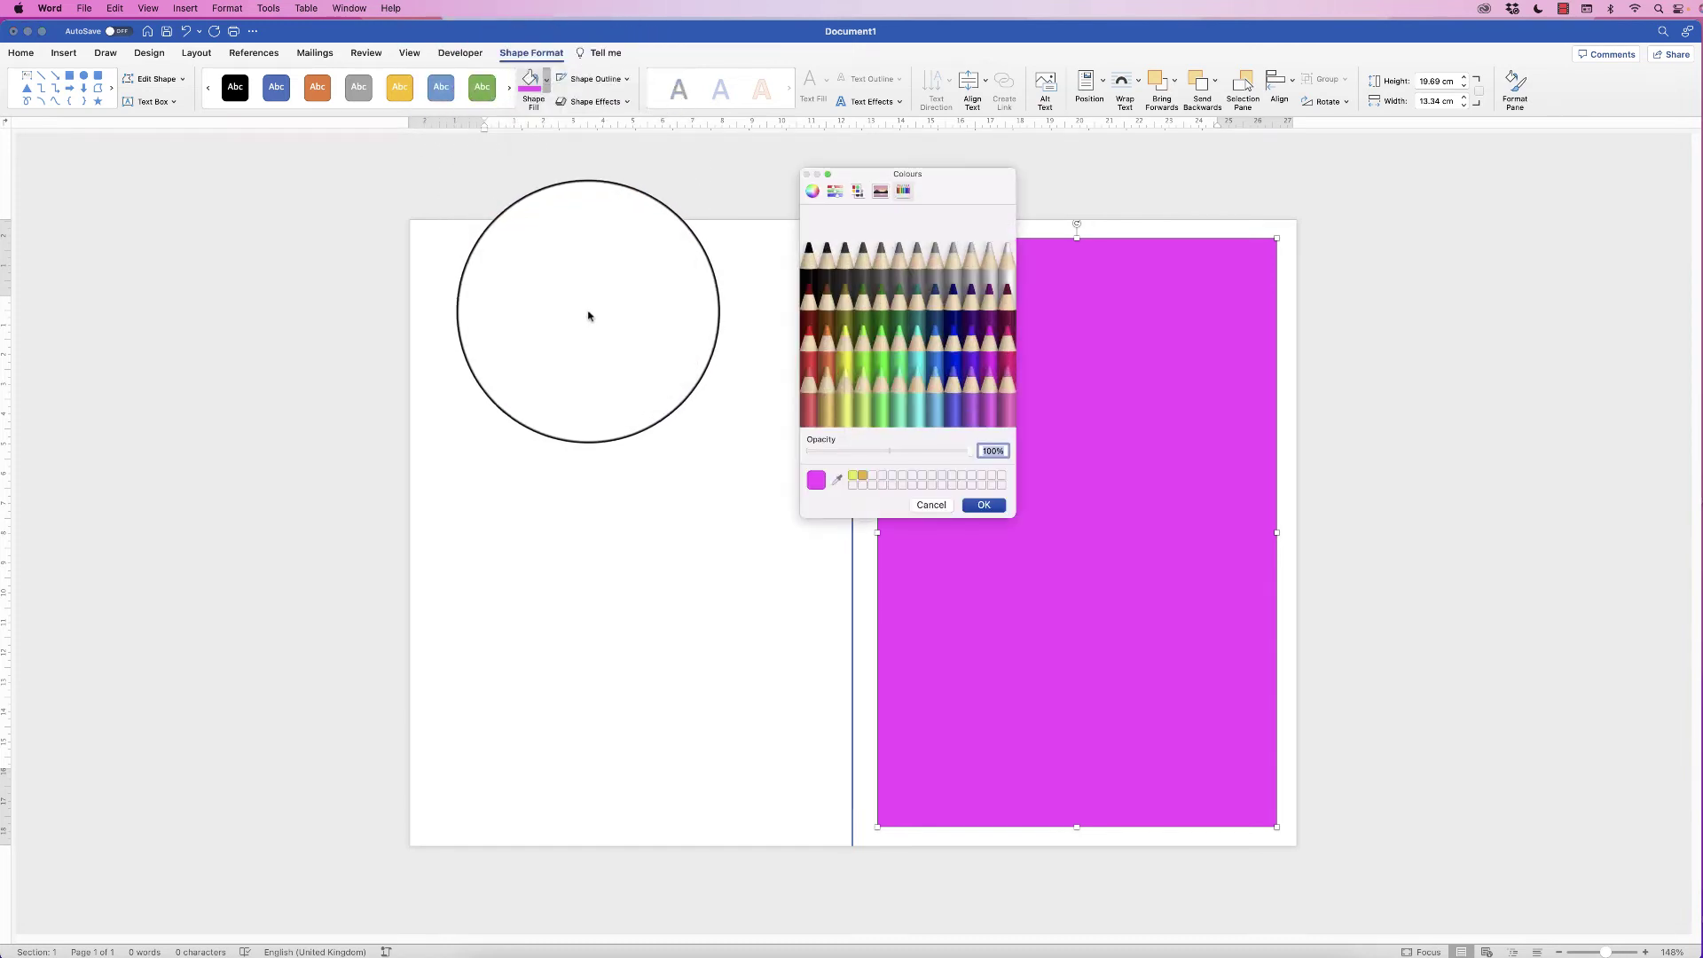
{"action": "left_click", "coordinate": [812, 190]}
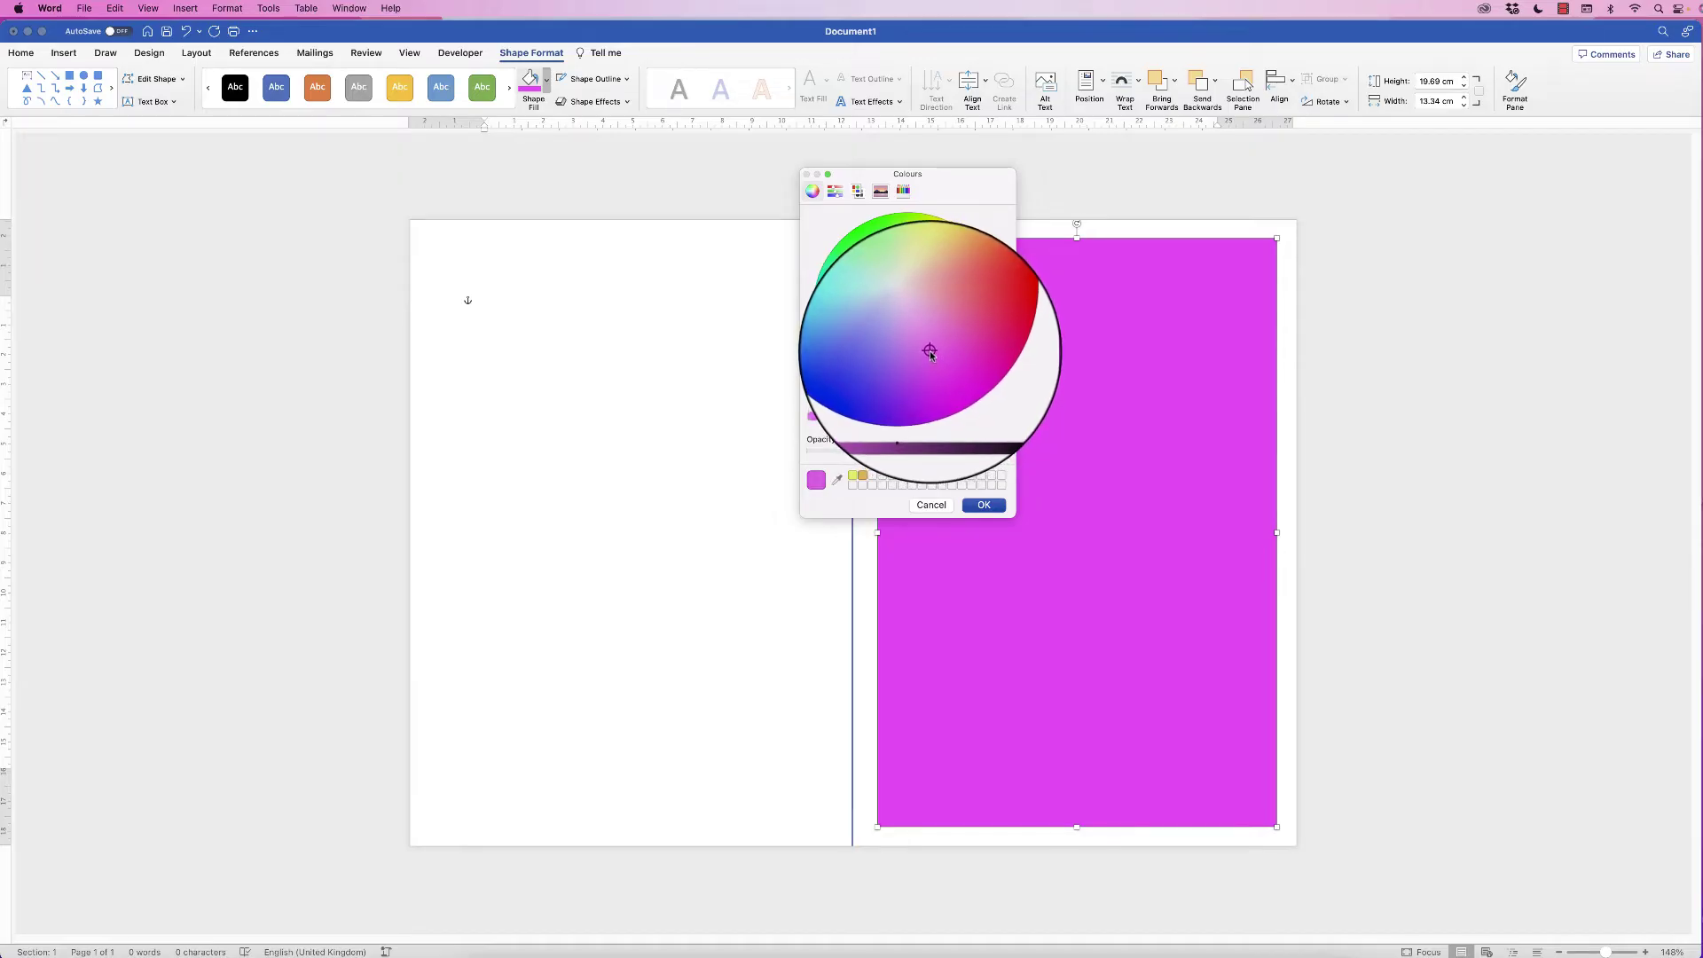
{"action": "left_click", "coordinate": [986, 504]}
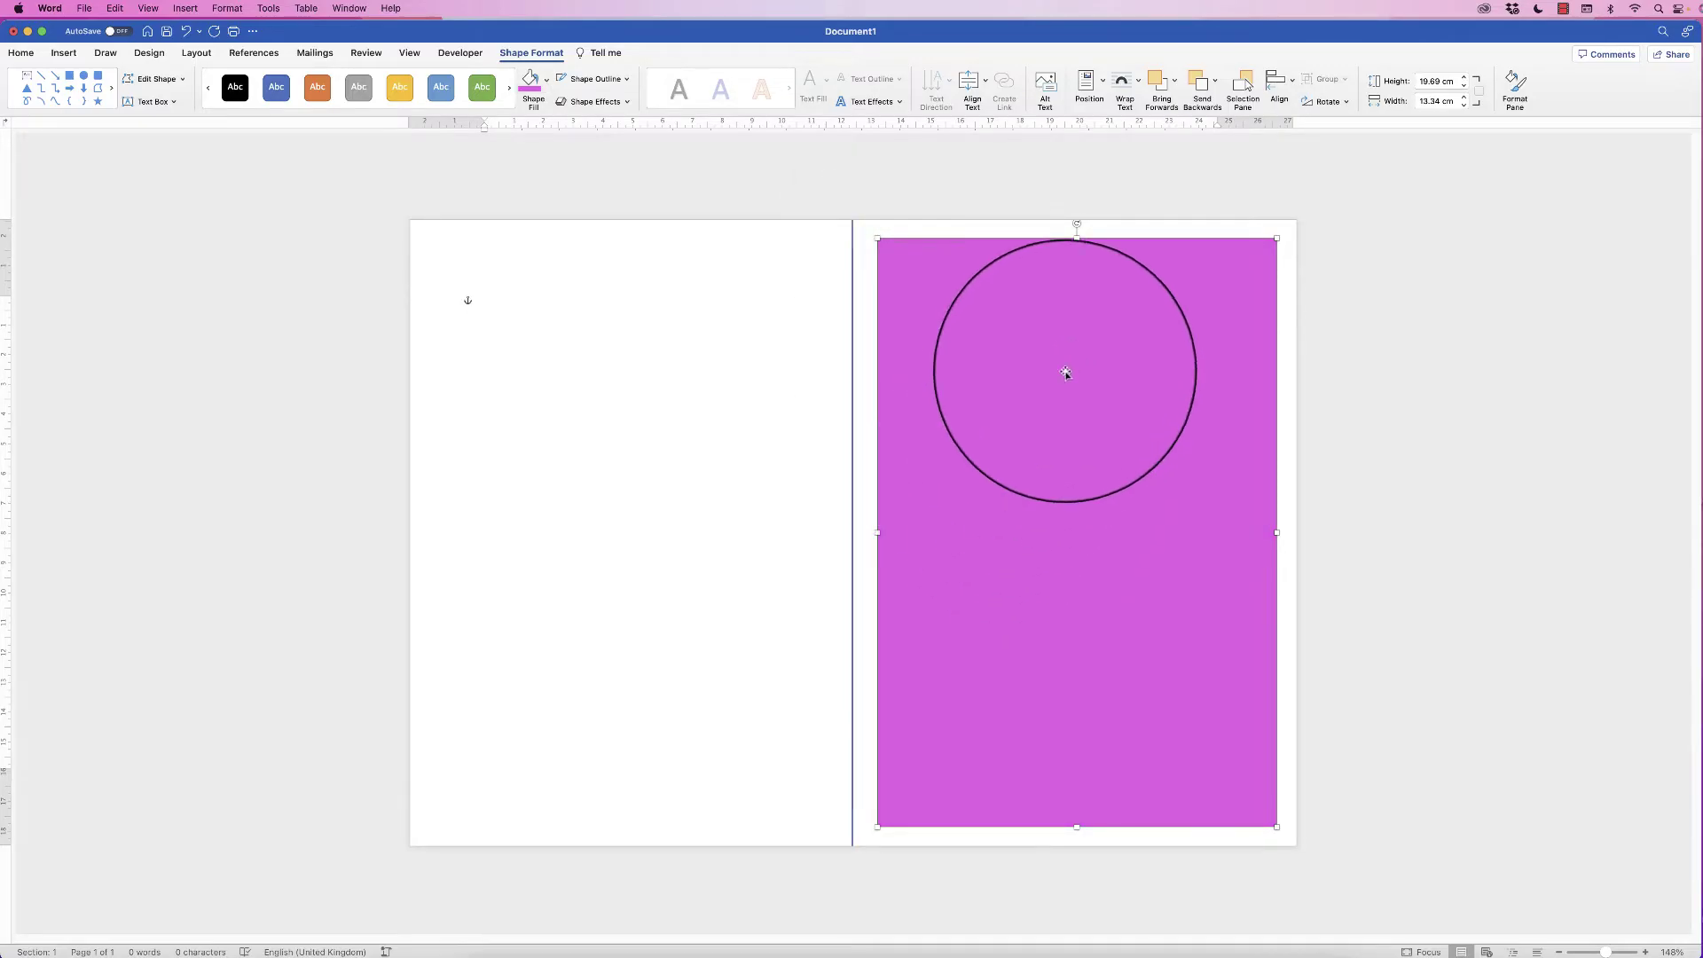
Step: Darken the rectangle's purple fill slightly with the colour wheel's brightness setting, and deselect the shape
{"action": "left_click", "coordinate": [547, 83]}
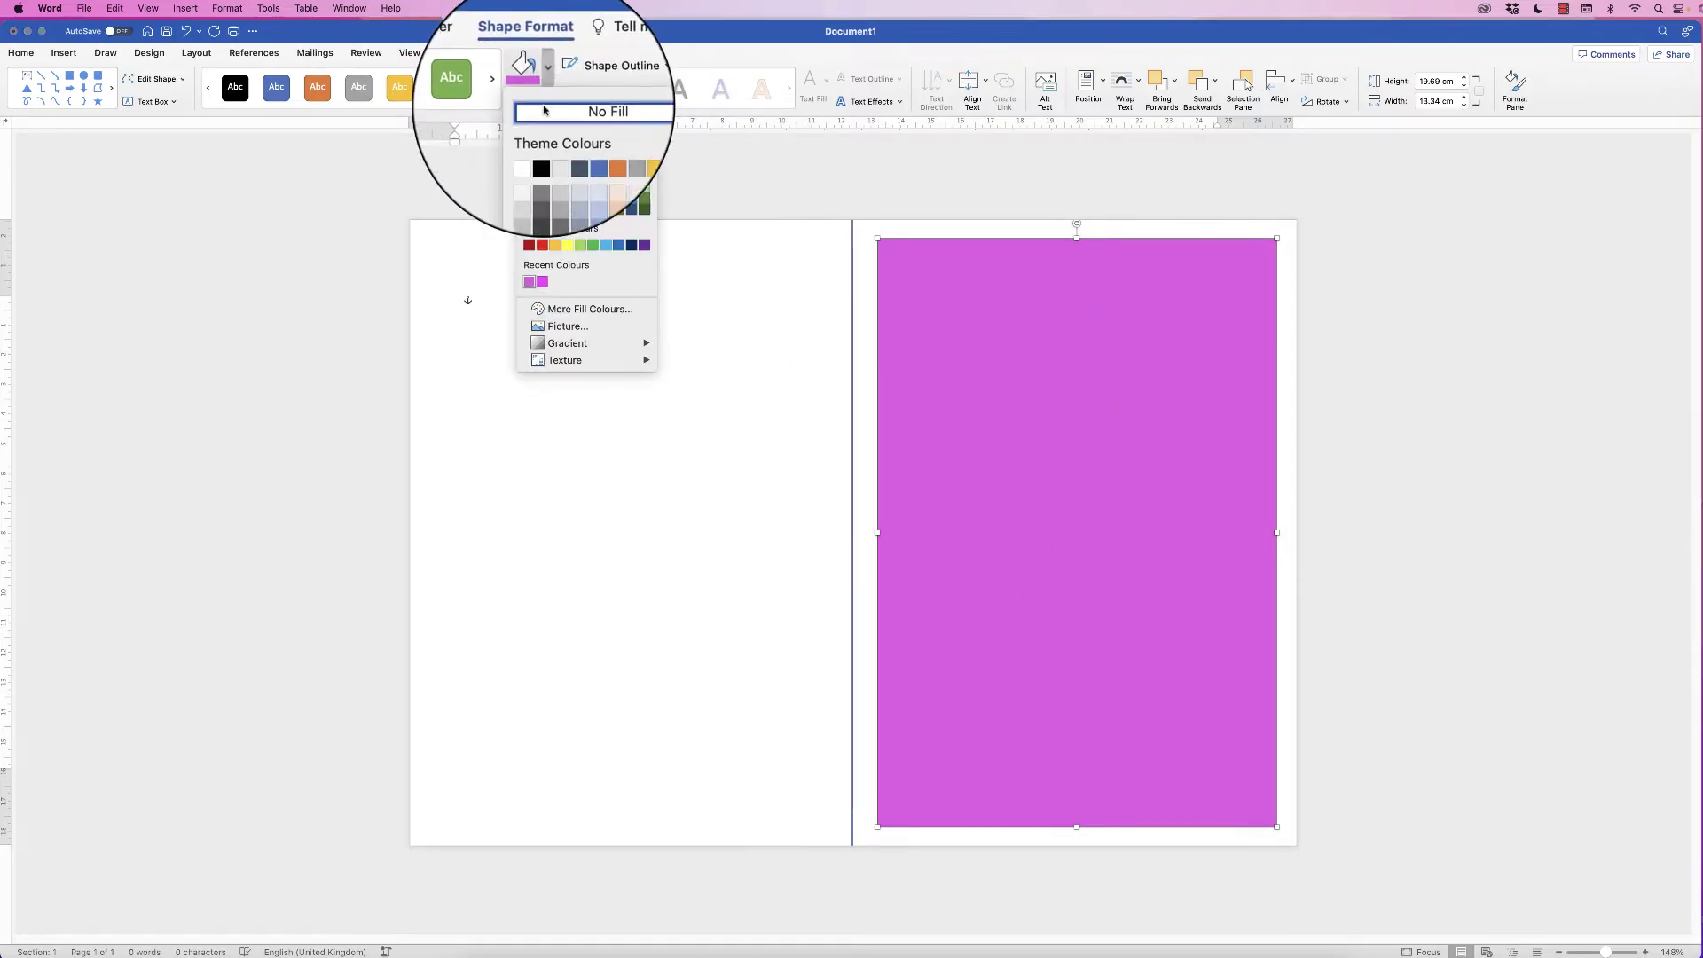
{"action": "left_click", "coordinate": [589, 310]}
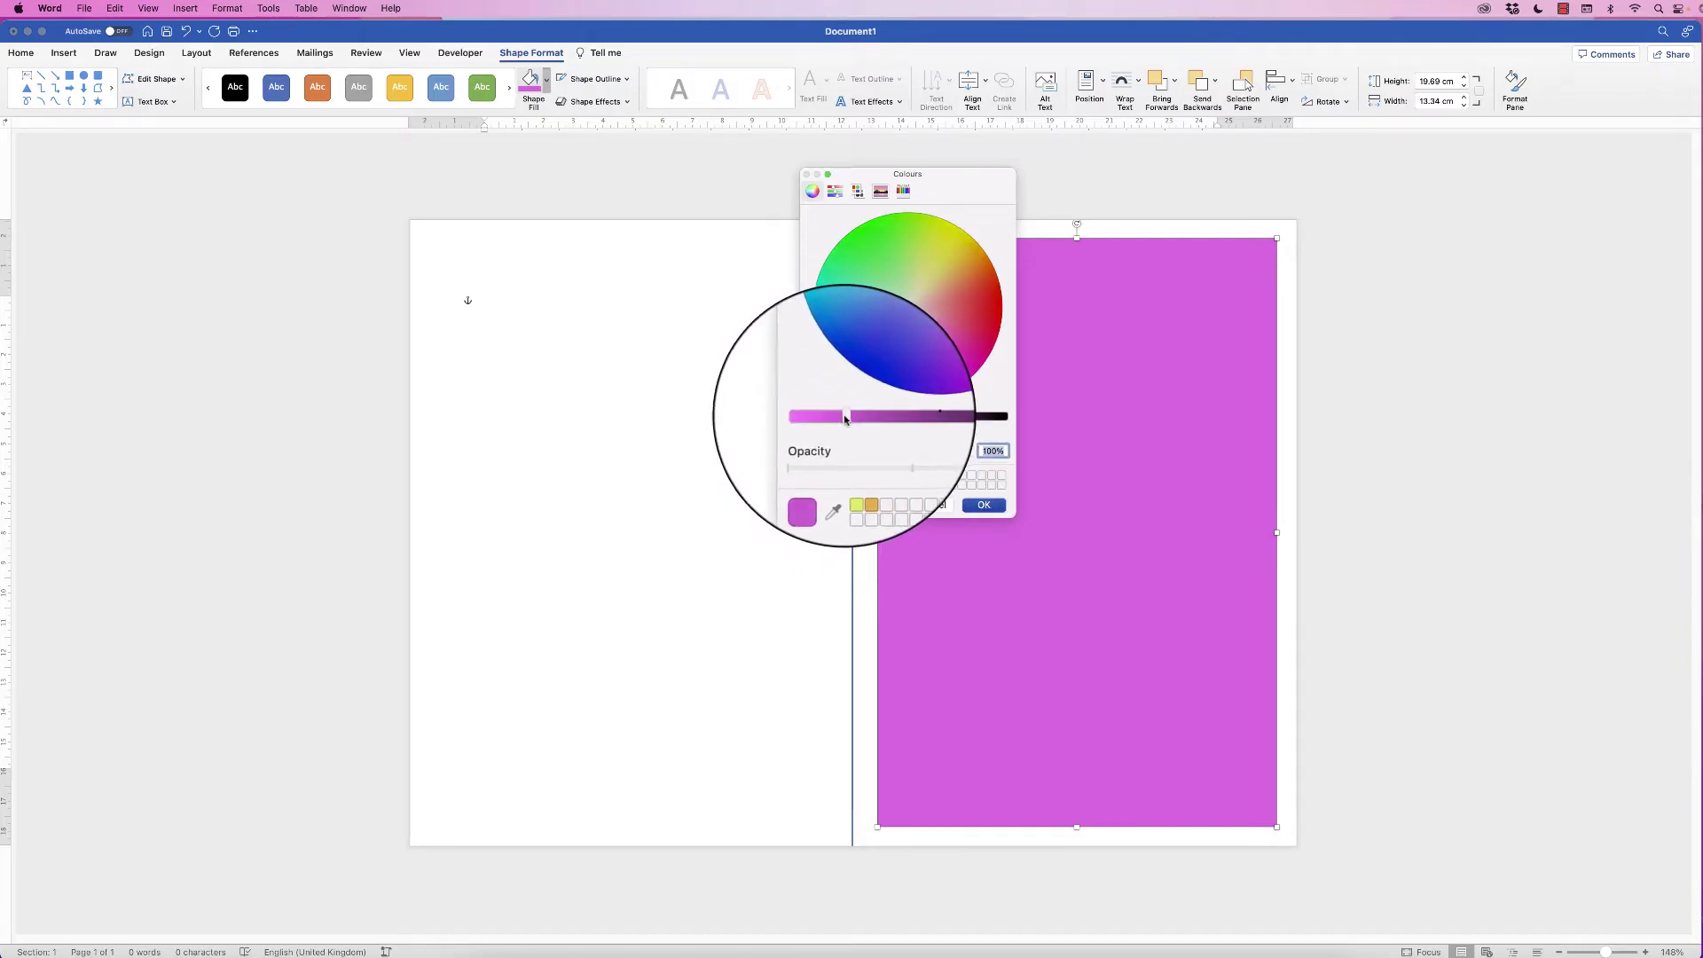
{"action": "left_click", "coordinate": [983, 505]}
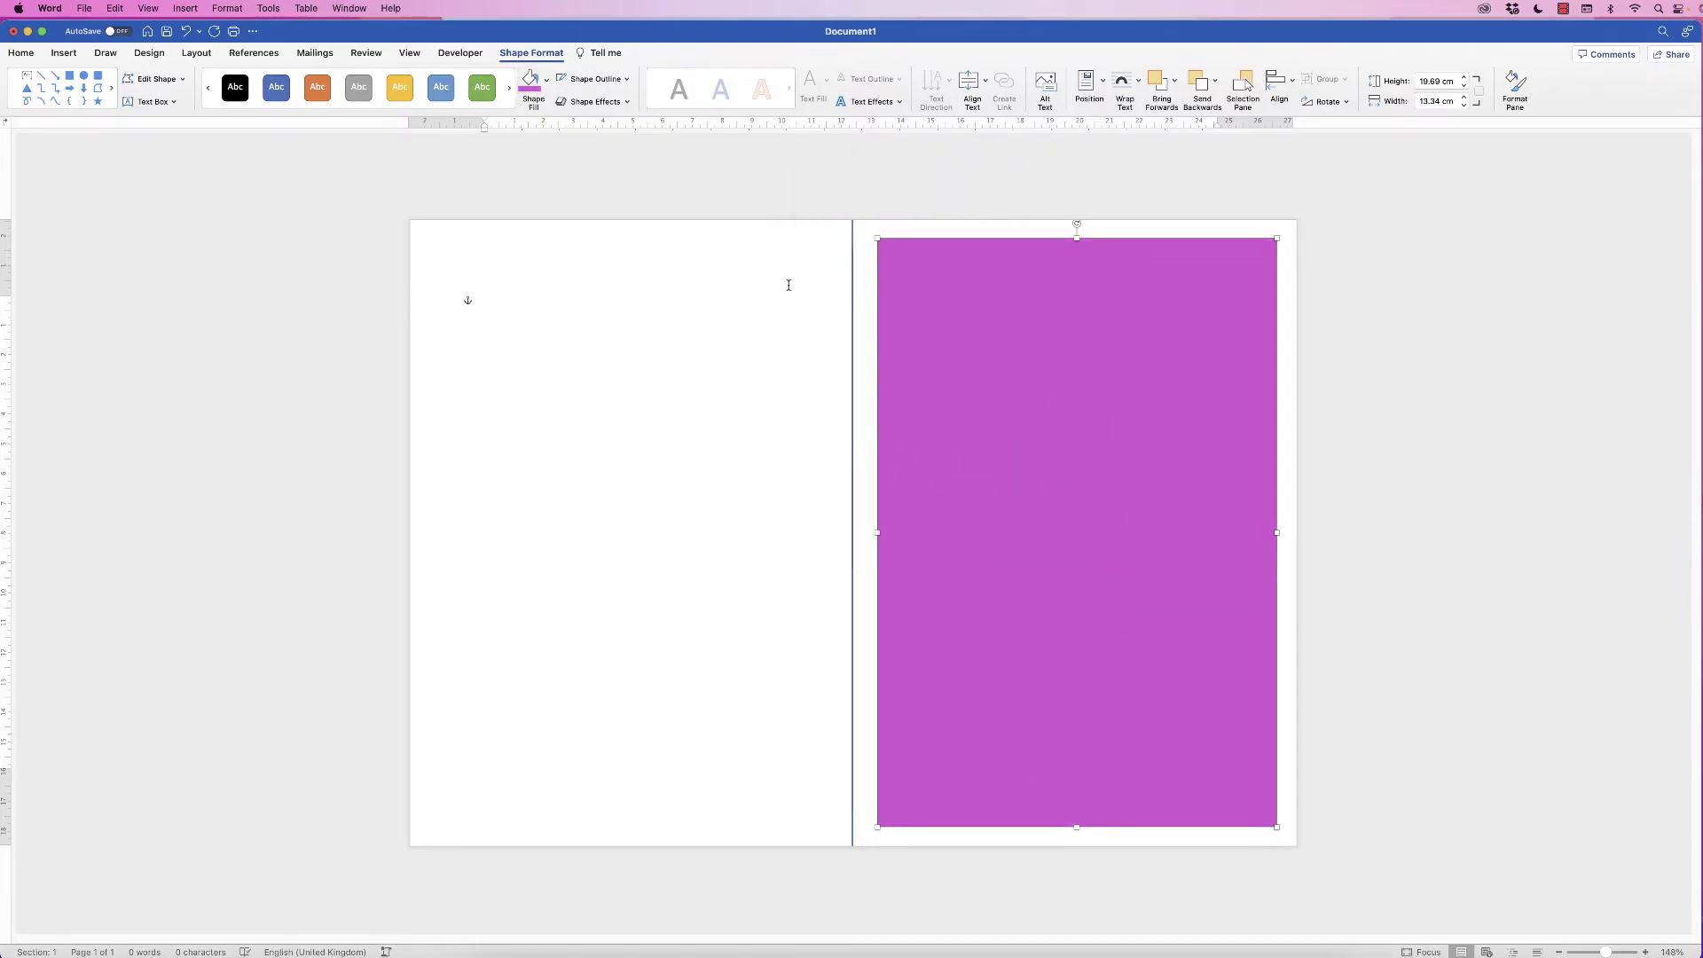
{"action": "left_click", "coordinate": [776, 328]}
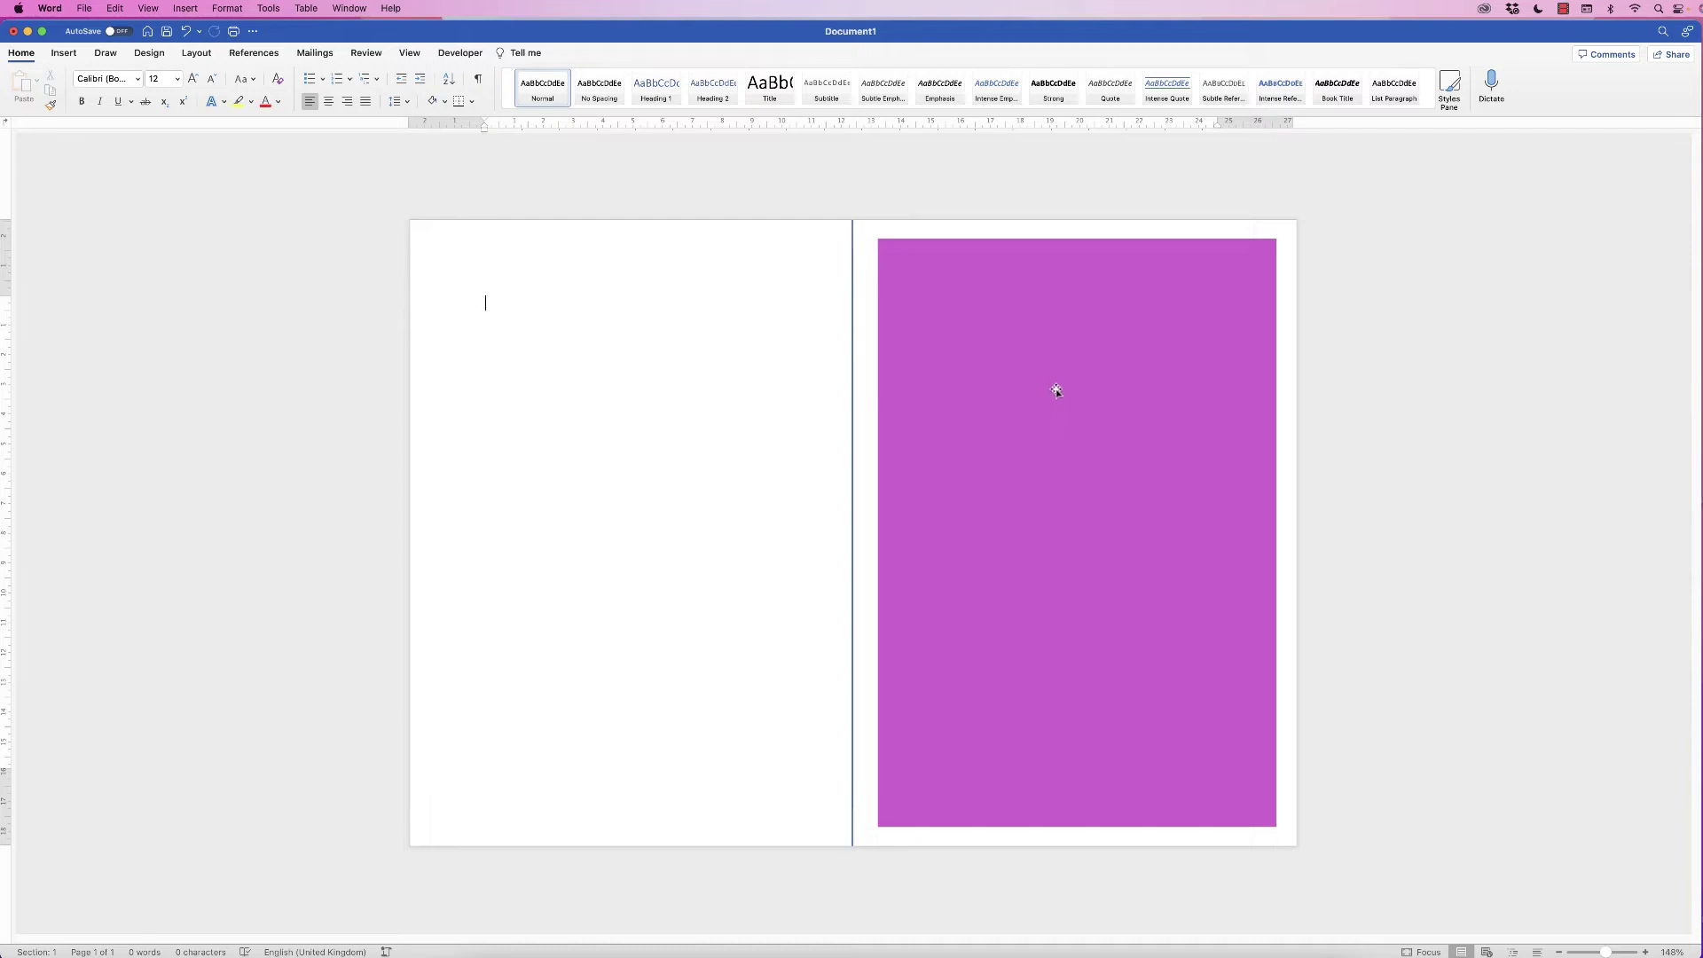
Step: Search the stock images for "people", insert the photo of the laughing boy in glasses, and set its wrapping to In Front of Text
{"action": "left_click", "coordinate": [64, 54]}
{"action": "left_click", "coordinate": [189, 85]}
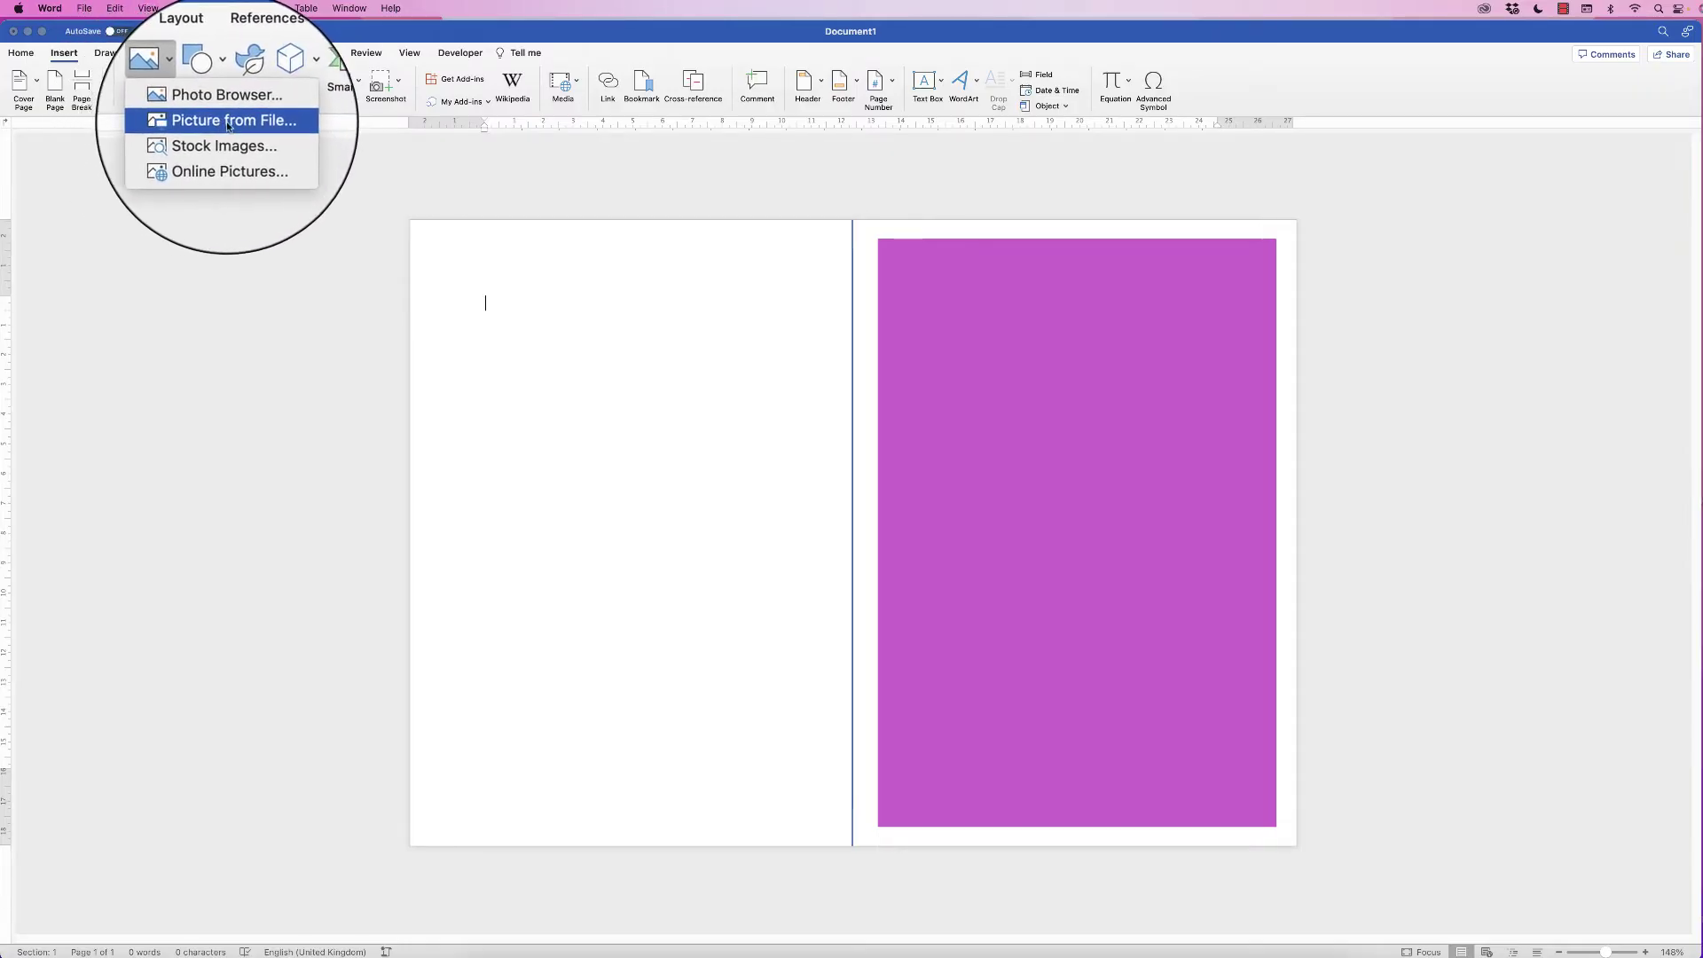
{"action": "left_click", "coordinate": [184, 138]}
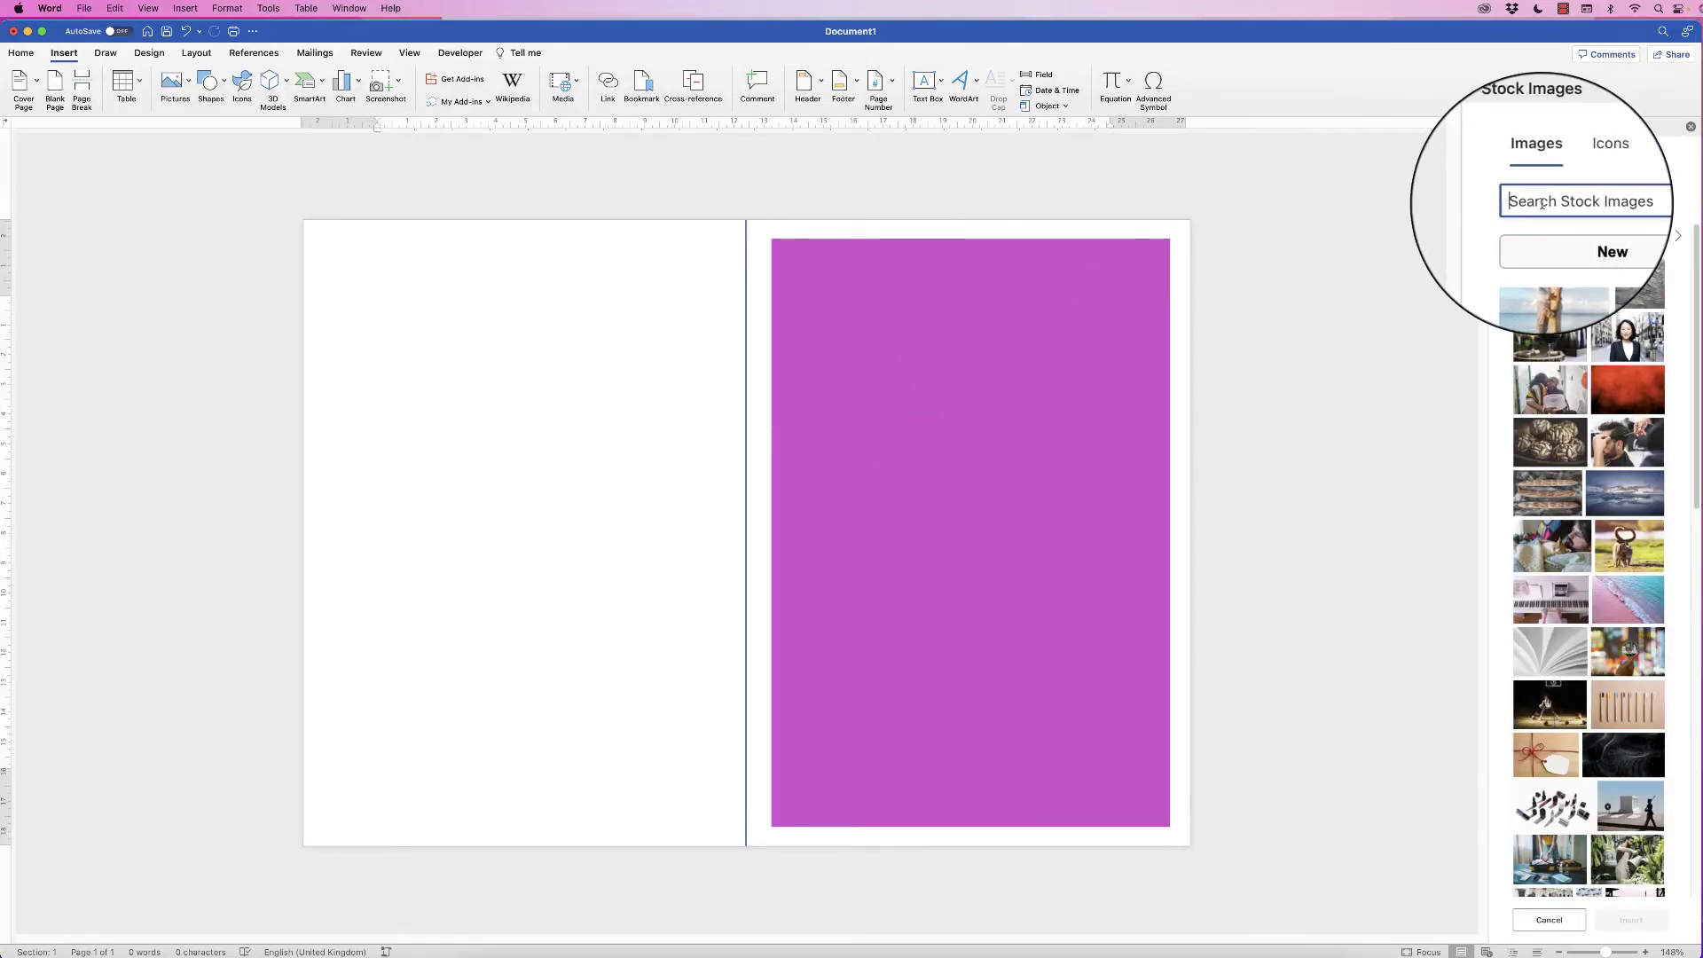
{"action": "type", "text": "people"}
{"action": "scroll", "coordinate": [1587, 532], "scroll_direction": "down", "scroll_amount": 10}
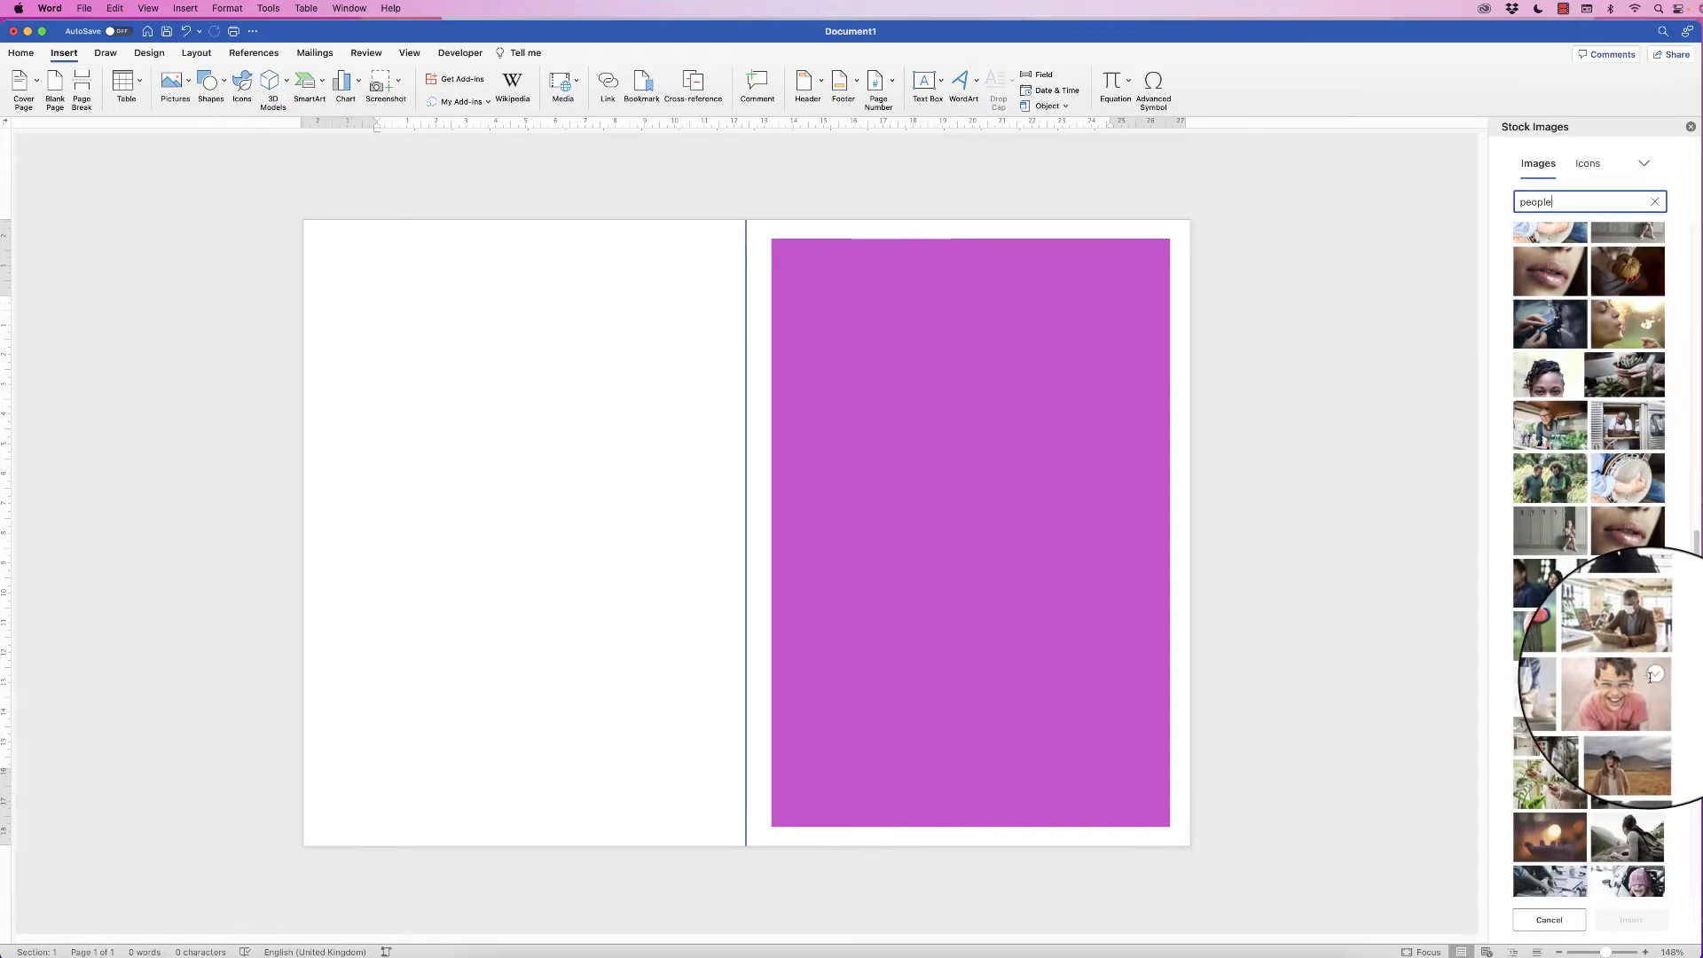
{"action": "left_click", "coordinate": [1650, 677]}
{"action": "left_click", "coordinate": [1630, 920]}
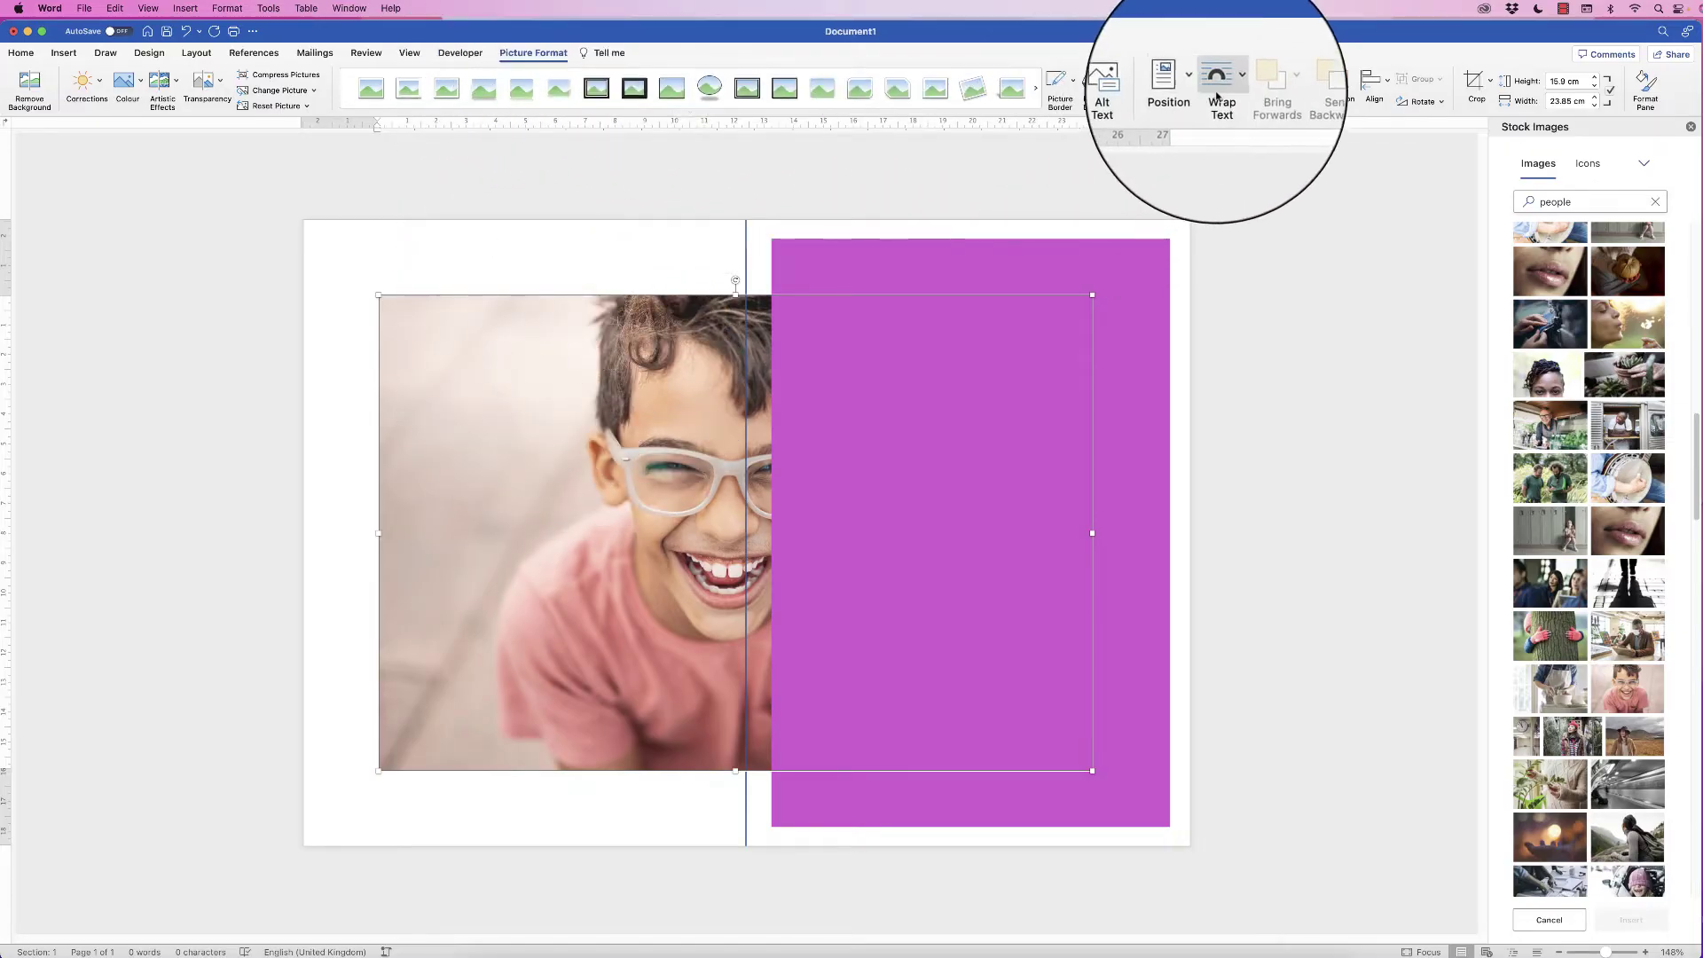
{"action": "left_click", "coordinate": [1234, 85]}
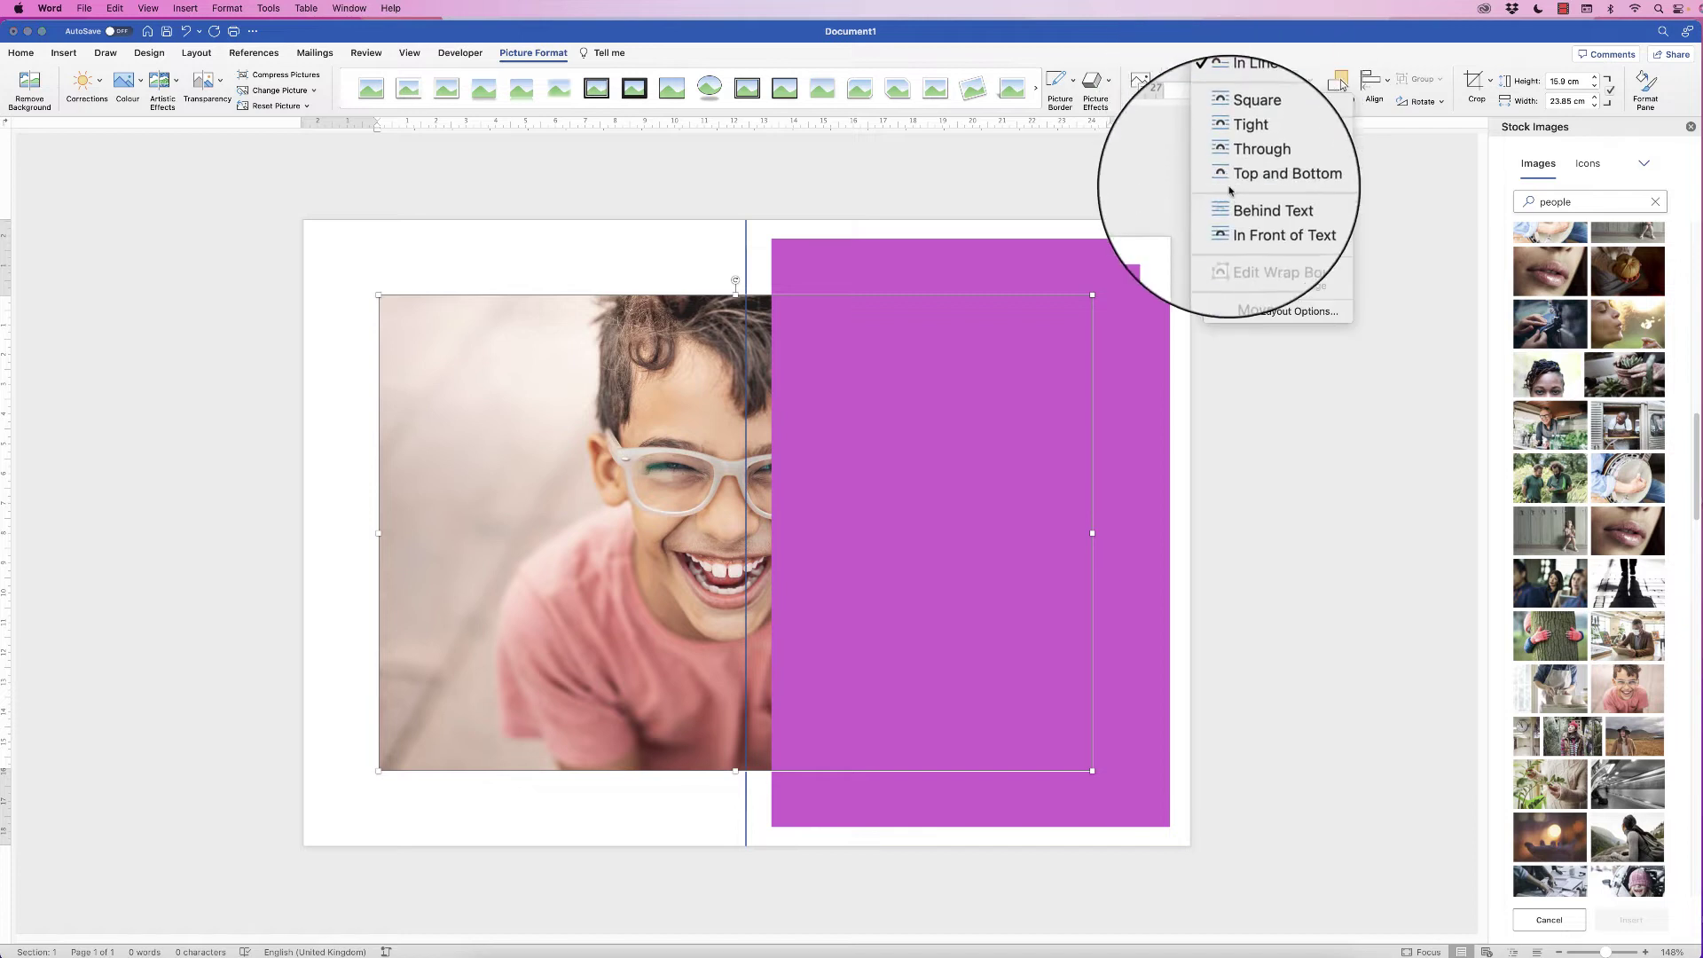
{"action": "left_click", "coordinate": [1222, 234]}
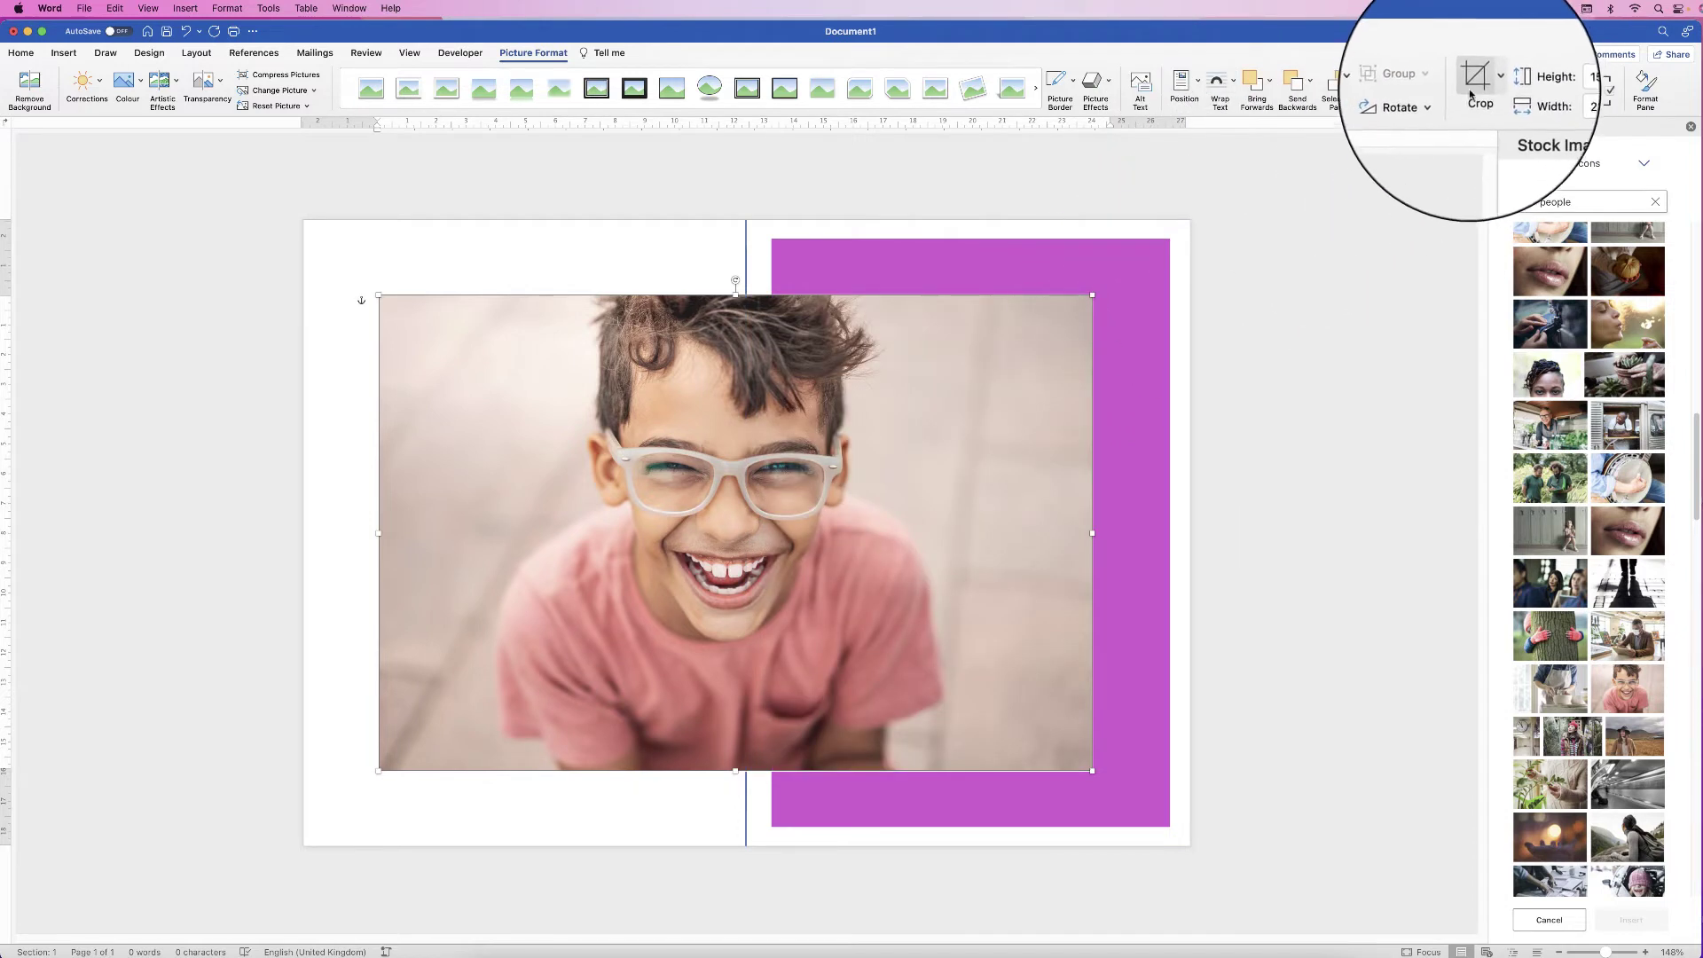
Step: Crop the photo to a square 1:1 aspect ratio, shifting the image slightly within the frame
{"action": "left_click", "coordinate": [1491, 85]}
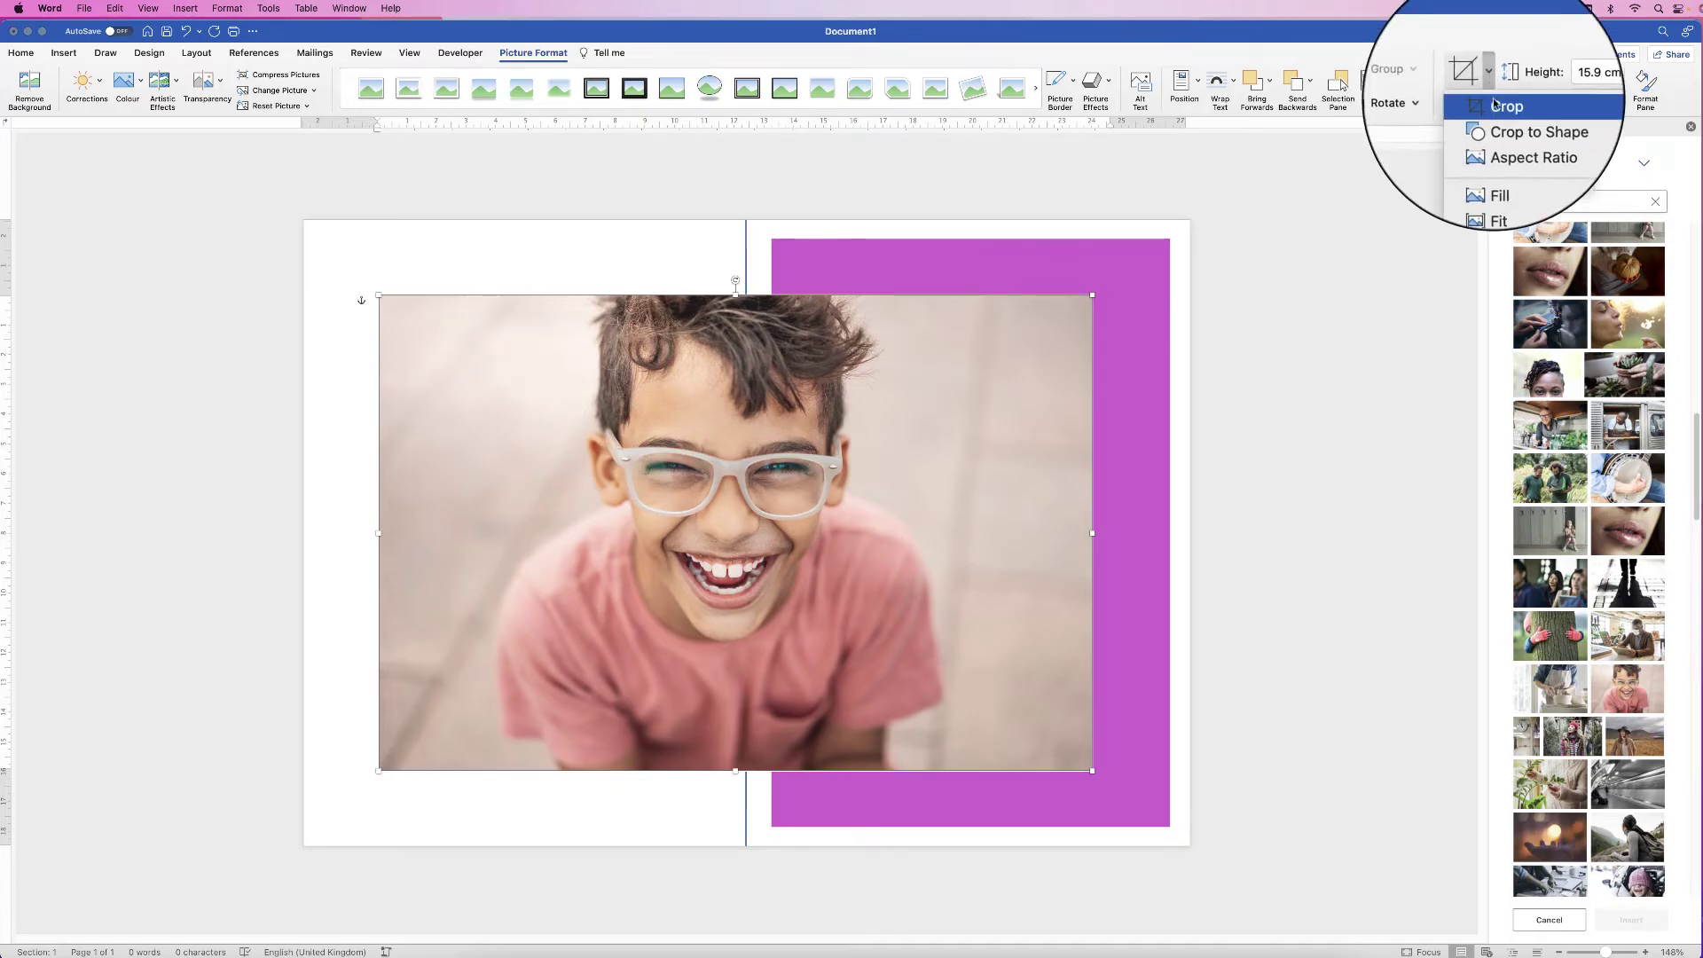
{"action": "mouse_move", "coordinate": [1529, 140]}
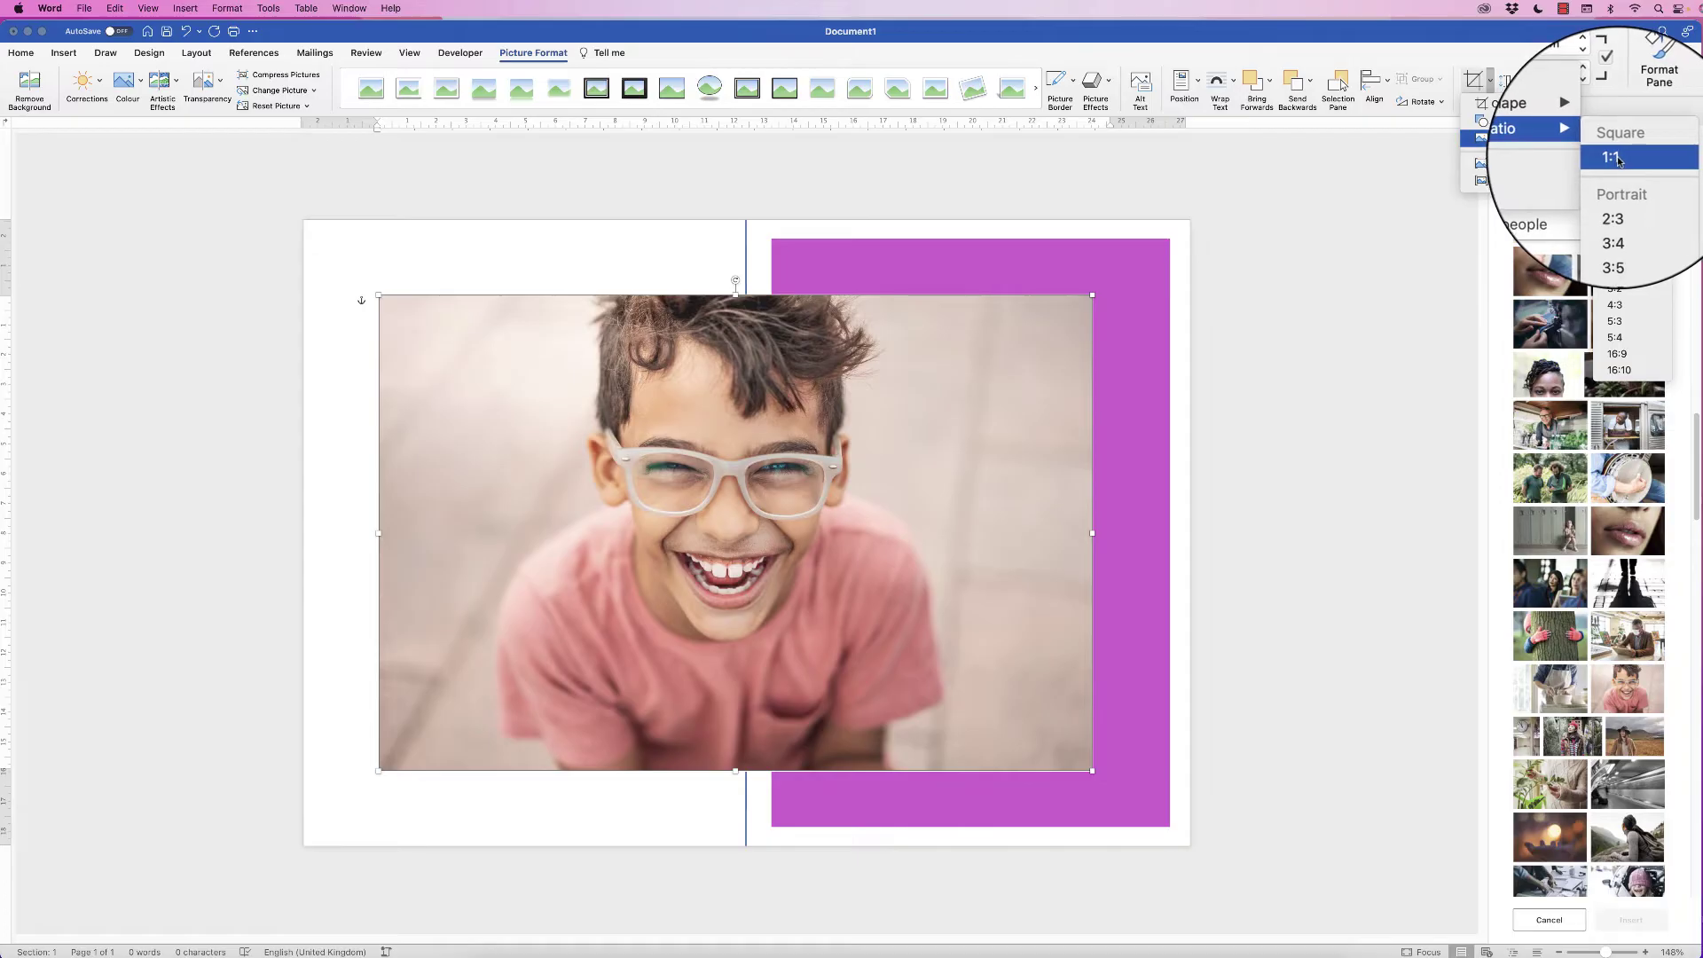
{"action": "left_click", "coordinate": [1617, 160]}
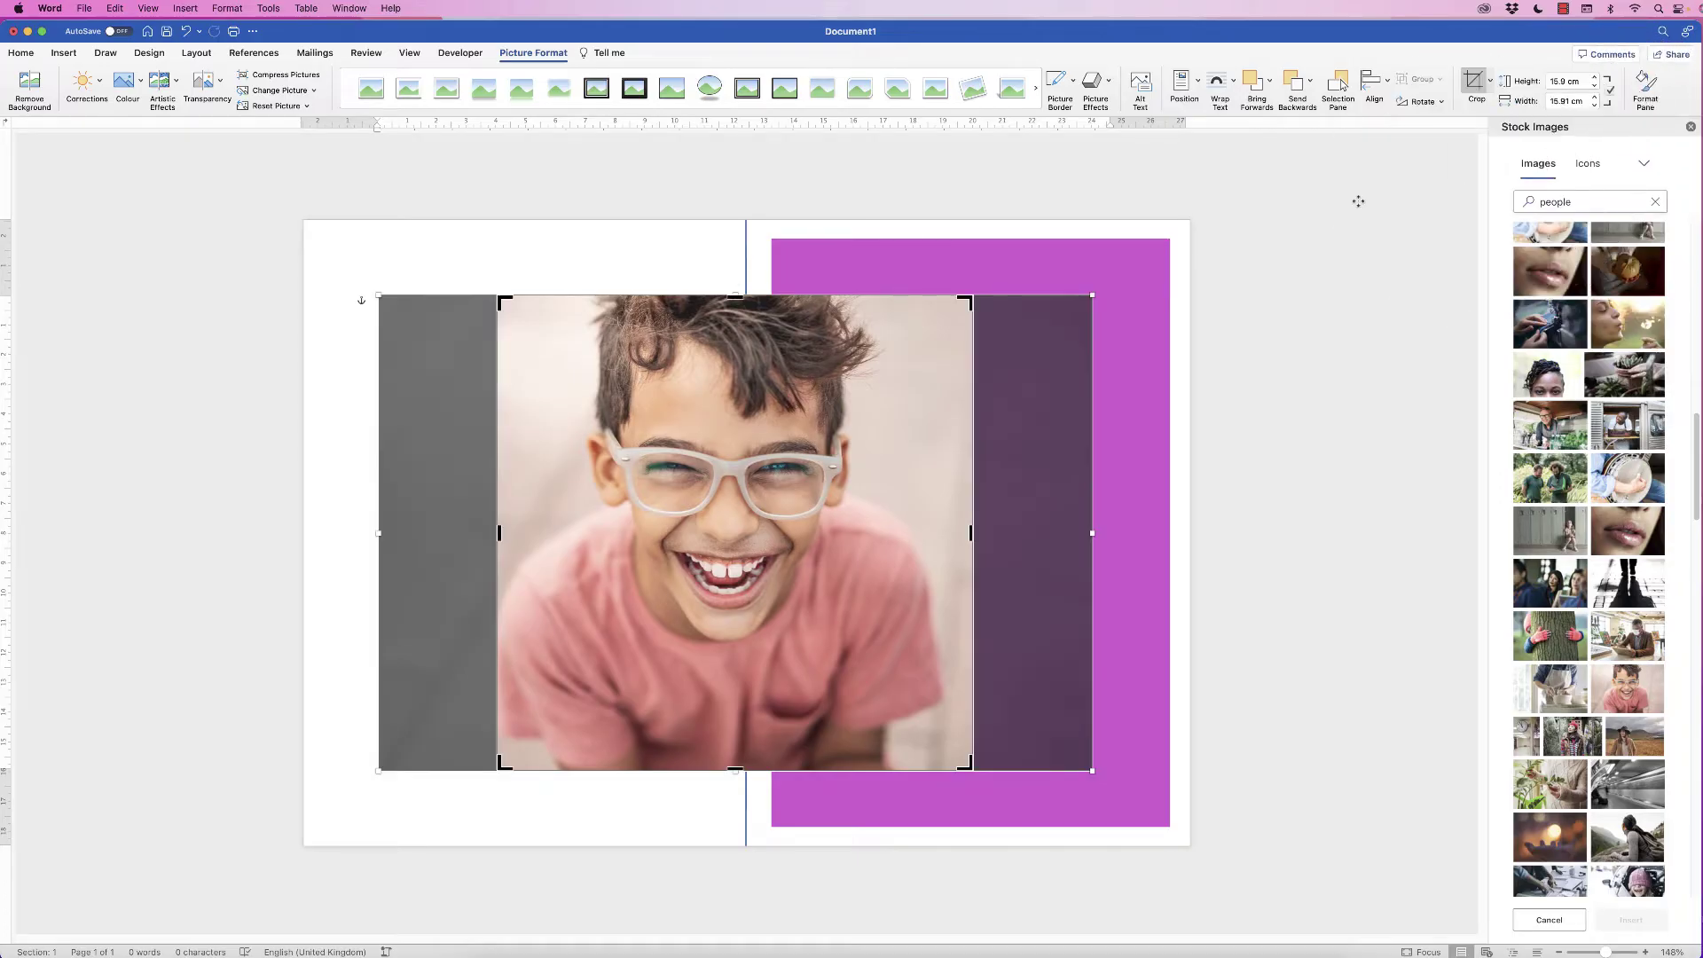
{"action": "mouse_move", "coordinate": [690, 535]}
{"action": "left_mouse_down"}
{"action": "mouse_move", "coordinate": [736, 538]}
{"action": "mouse_move", "coordinate": [704, 534]}
{"action": "left_mouse_up"}
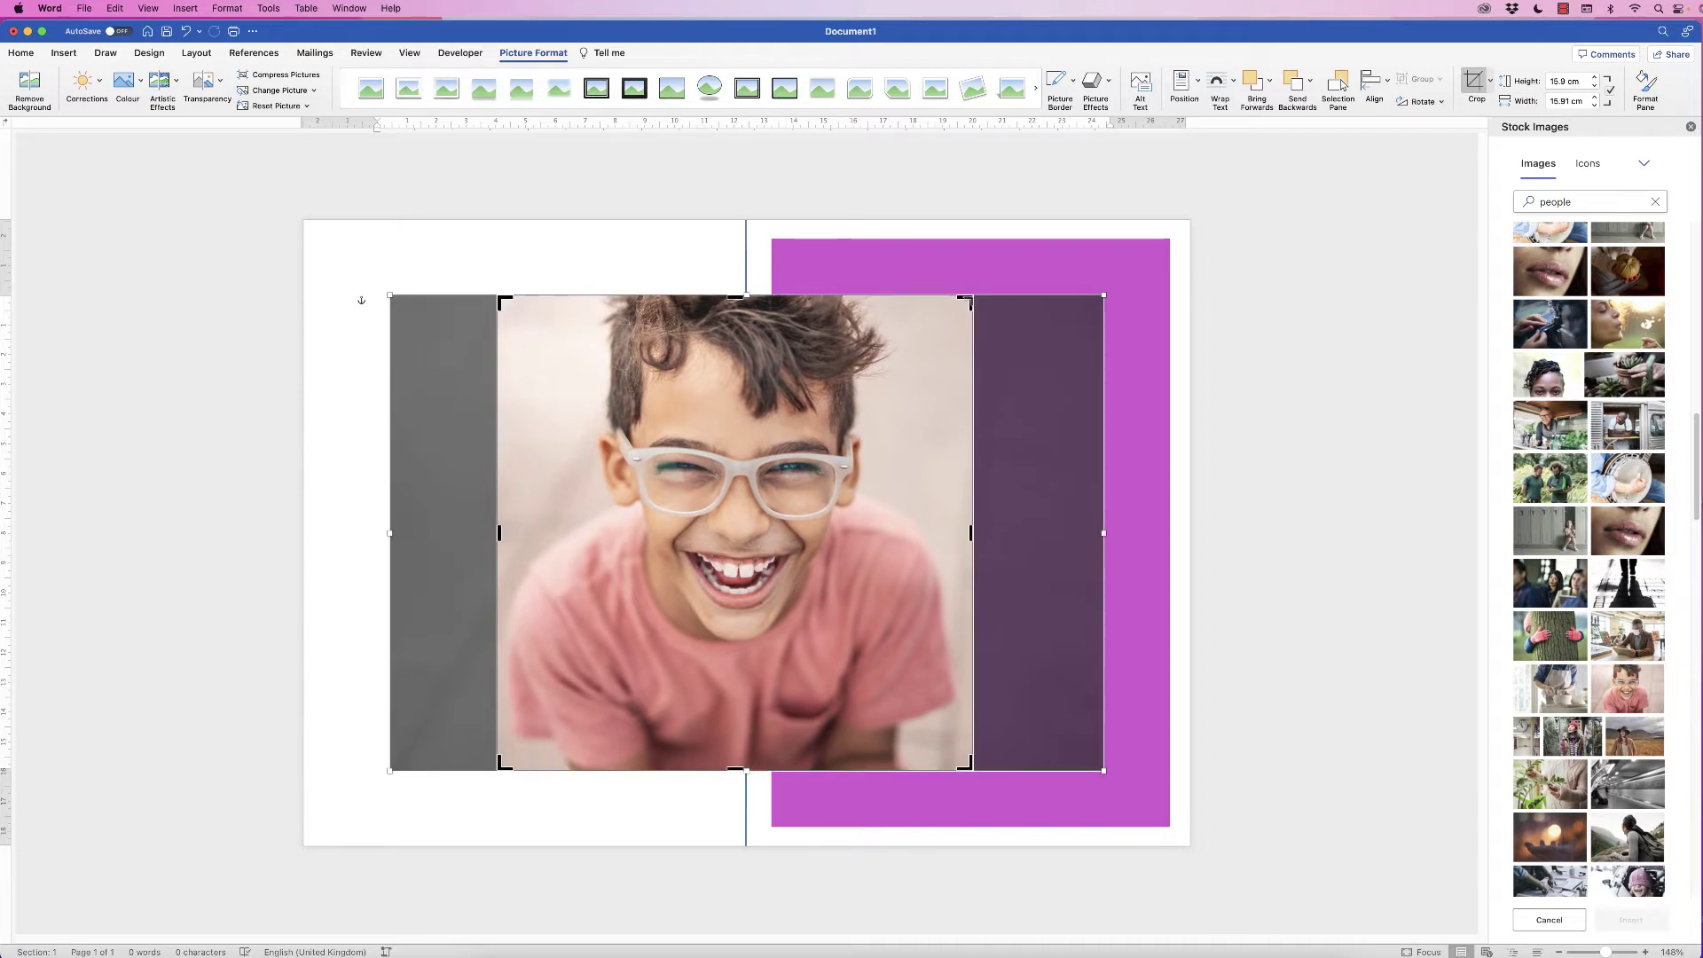
{"action": "mouse_move", "coordinate": [967, 302]}
{"action": "left_mouse_down"}
{"action": "mouse_move", "coordinate": [767, 412]}
{"action": "mouse_move", "coordinate": [973, 325]}
{"action": "left_mouse_up"}
{"action": "key", "text": "Escape"}
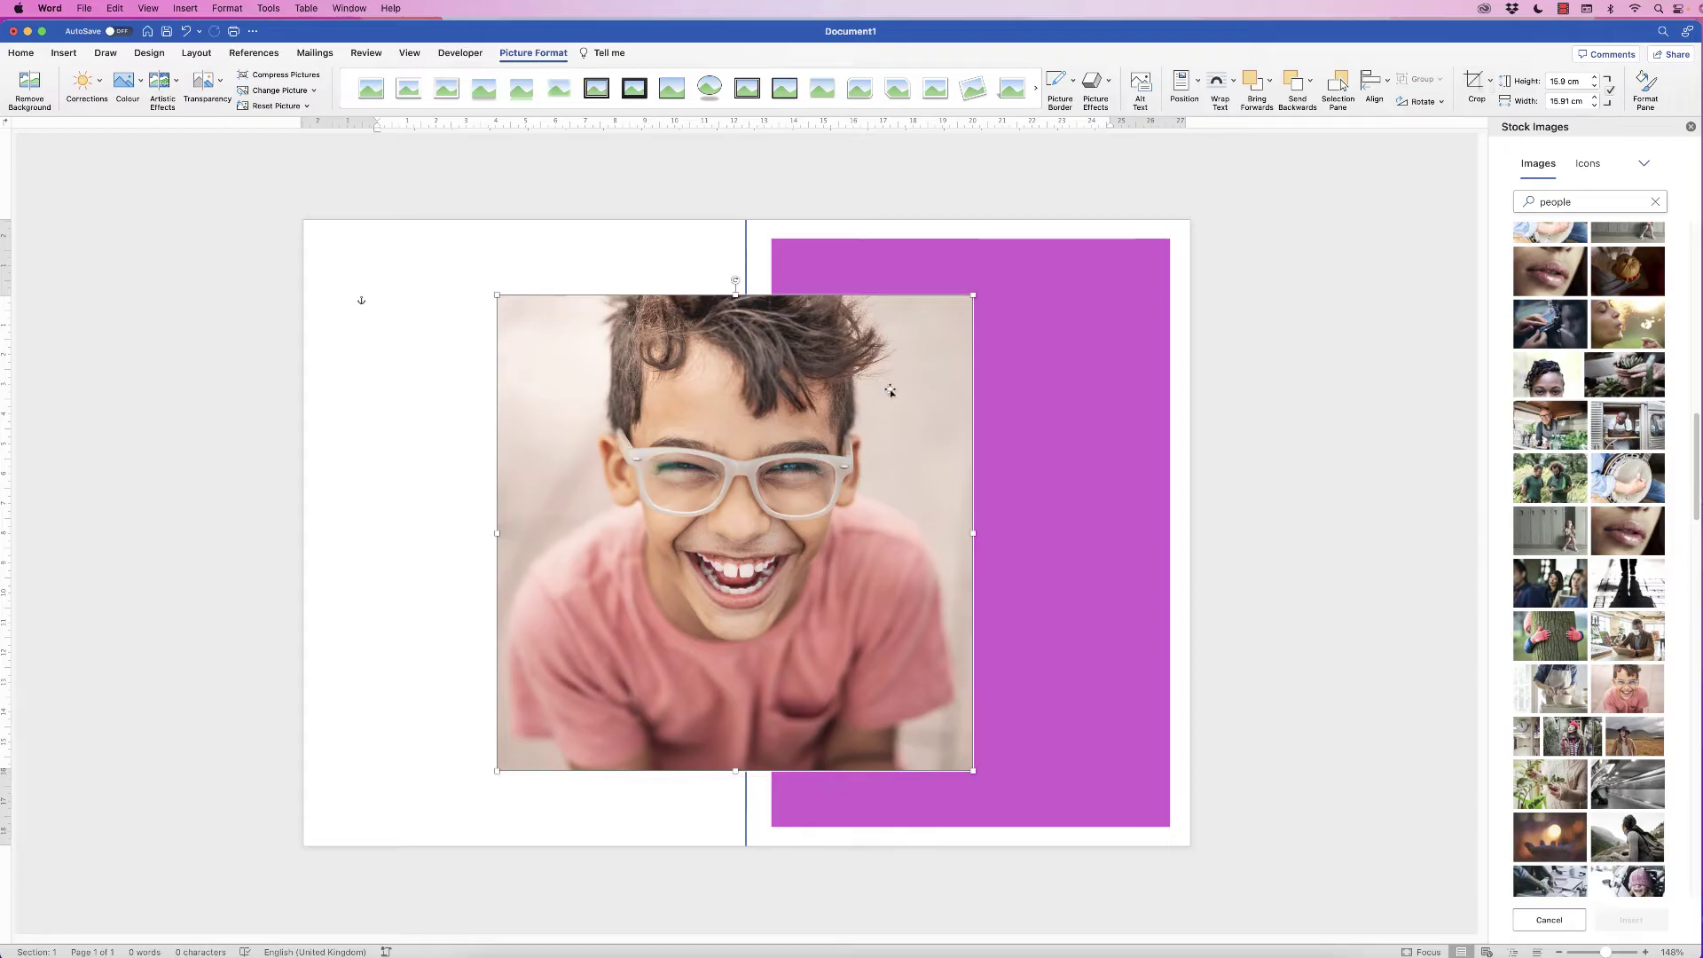
Step: Shrink the cropped photo to about 7.02 cm square and centre it across the purple rectangle, slightly above its middle
{"action": "left_click_drag", "start_coordinate": [972, 297], "coordinate": [707, 560]}
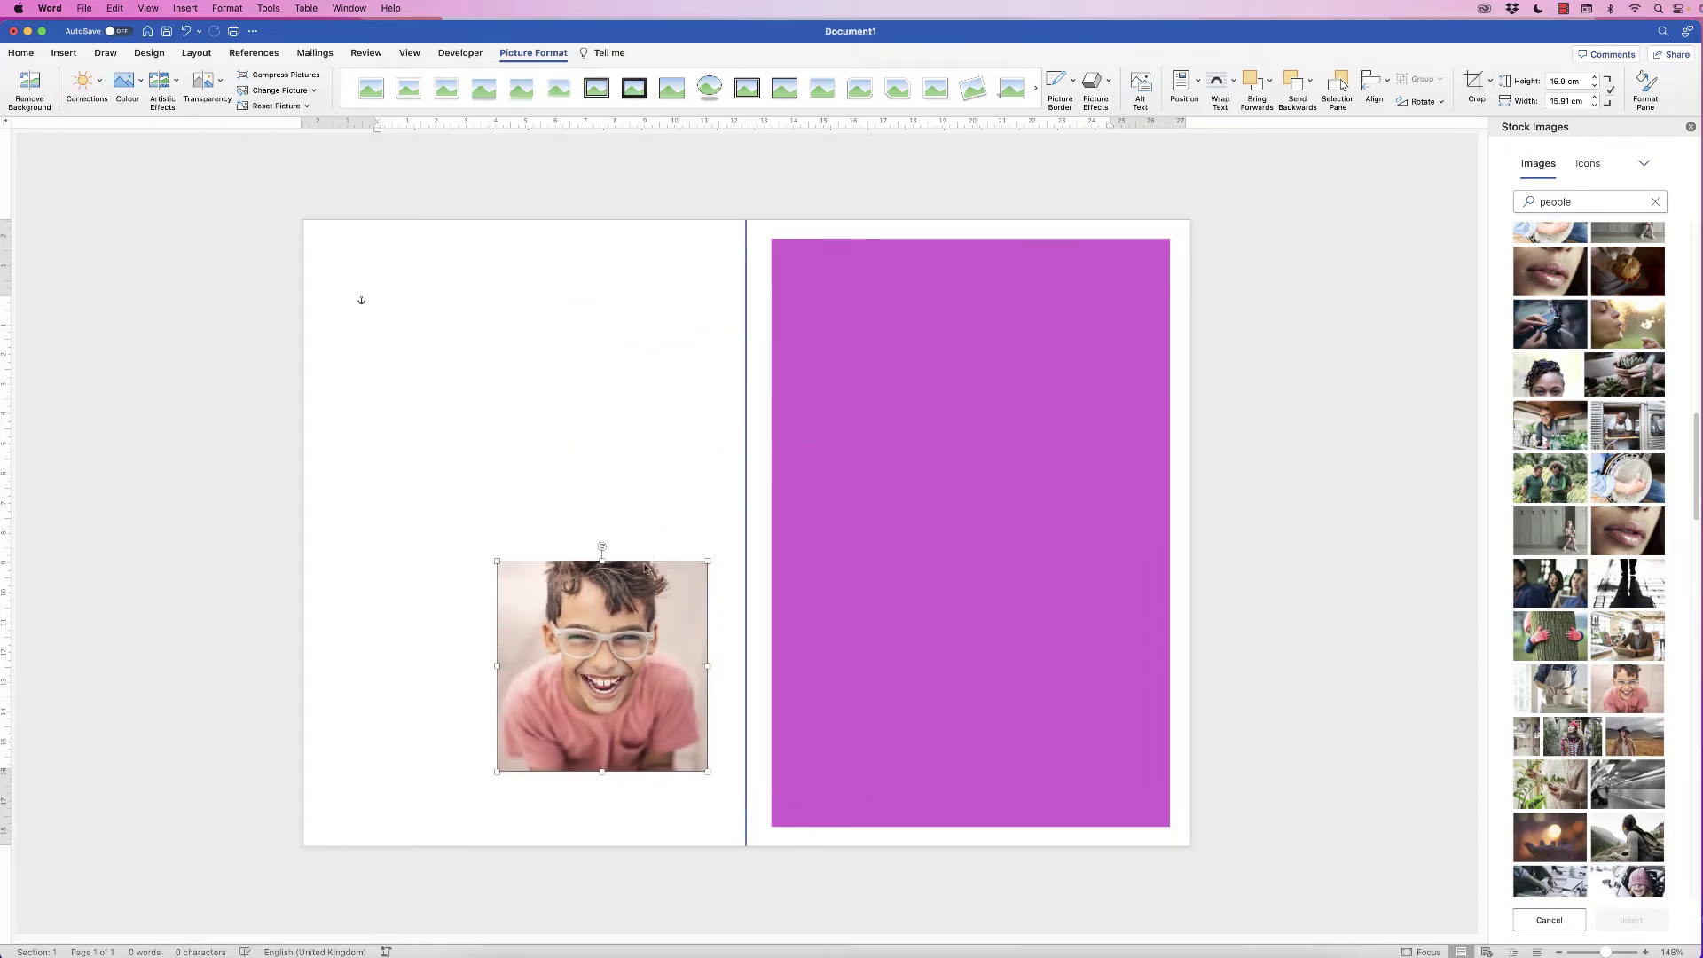
{"action": "left_click_drag", "start_coordinate": [600, 652], "coordinate": [976, 511]}
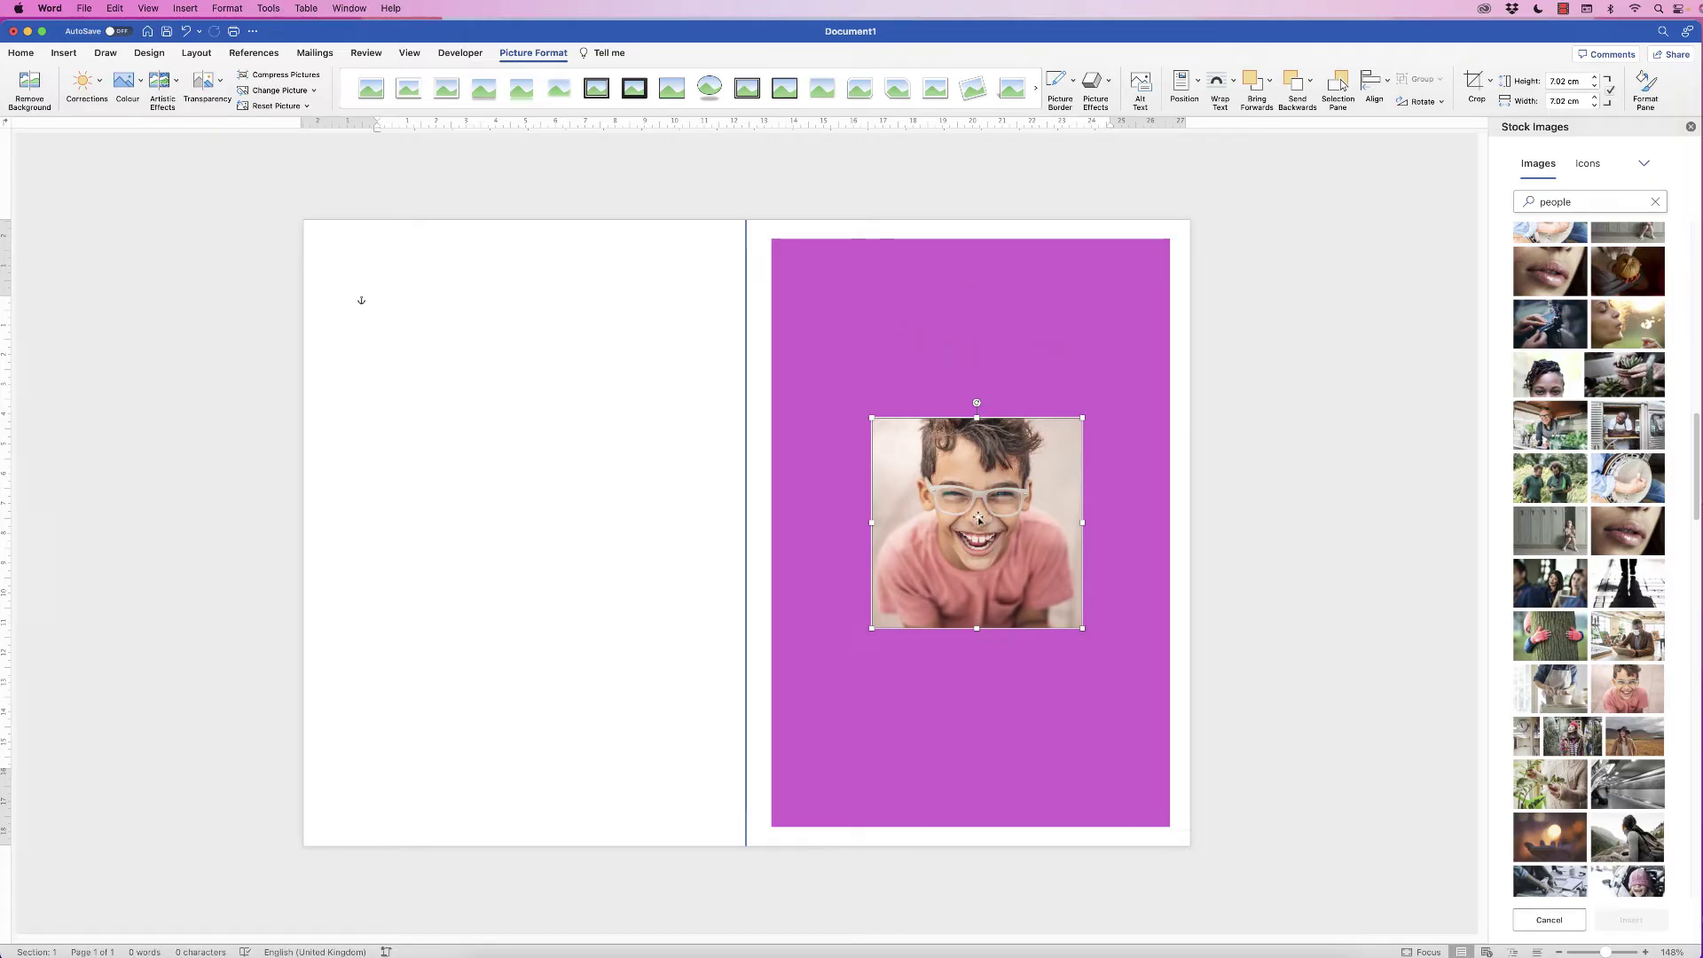
{"action": "left_click_drag", "start_coordinate": [973, 508], "coordinate": [968, 500]}
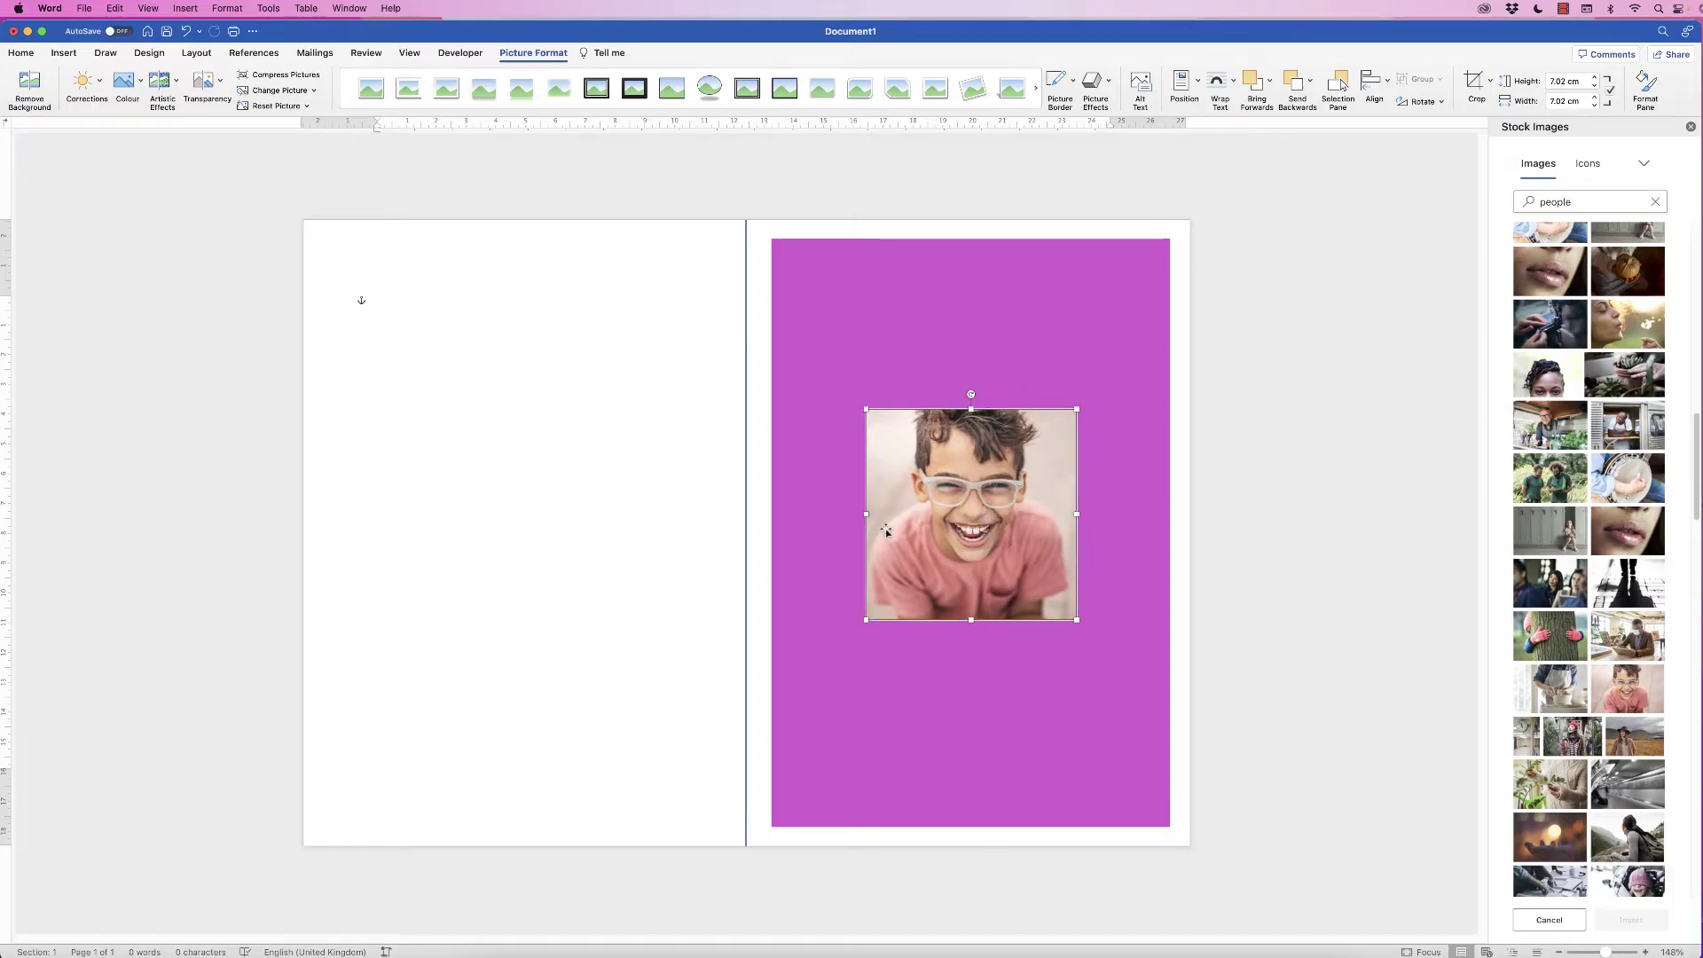
{"action": "left_click", "coordinate": [545, 53]}
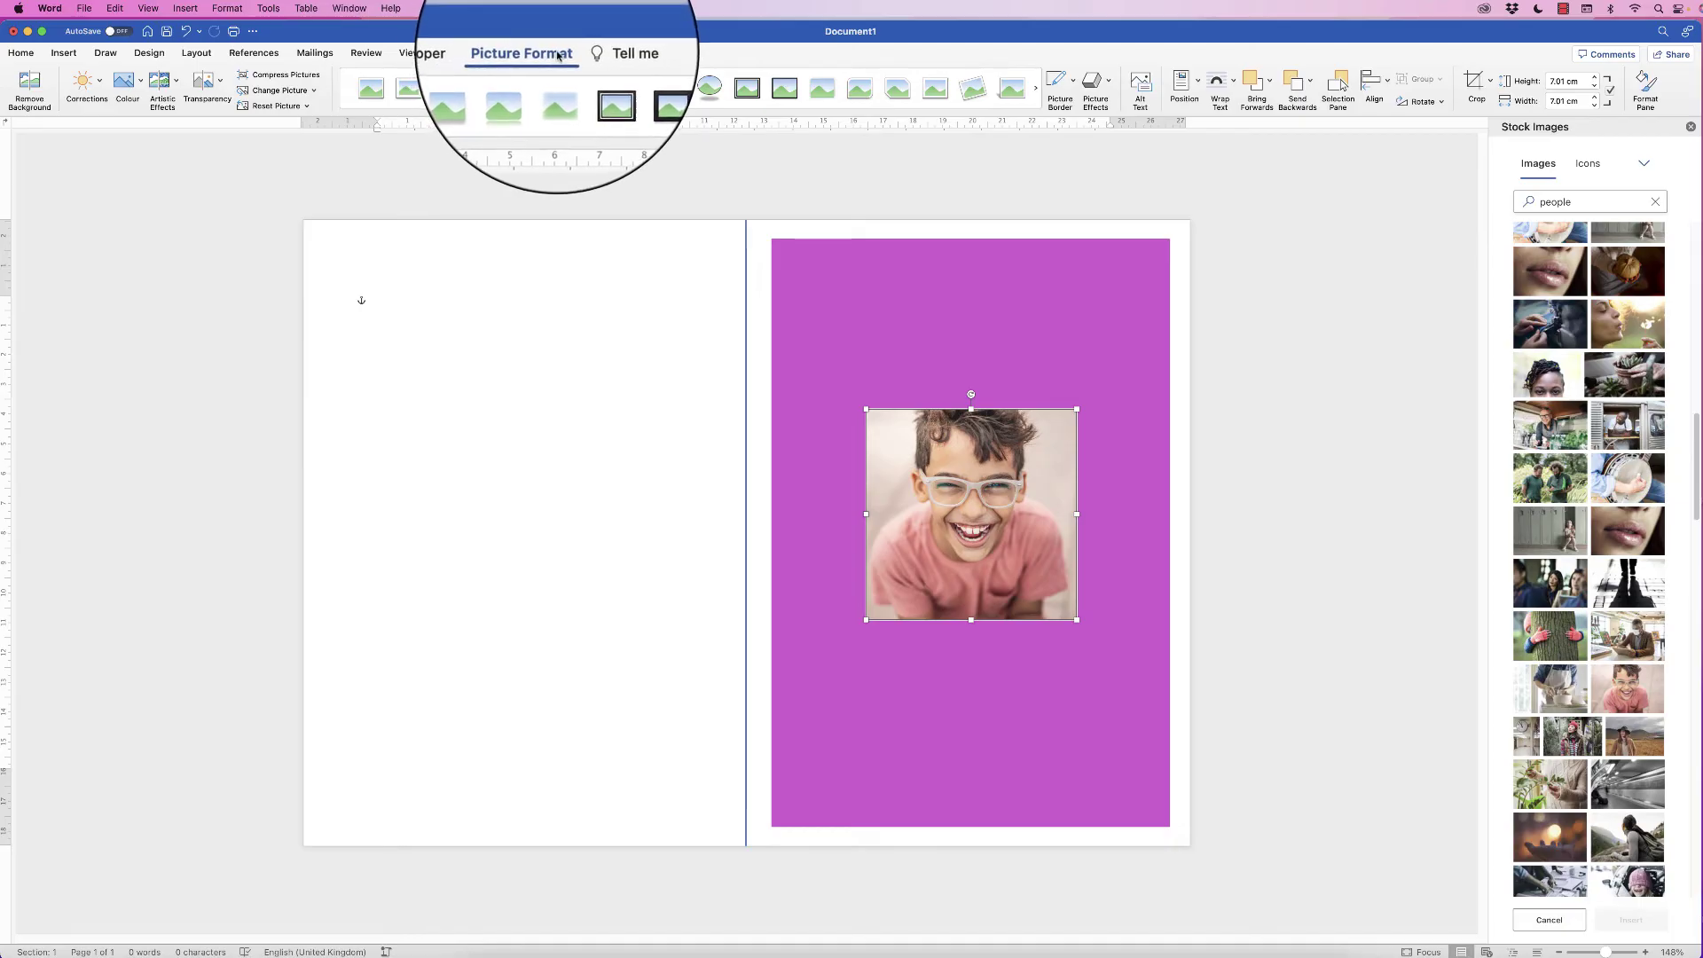
Step: Give the photo a solid white outline 5 pt wide, and deselect the photo
{"action": "left_click", "coordinate": [1645, 89]}
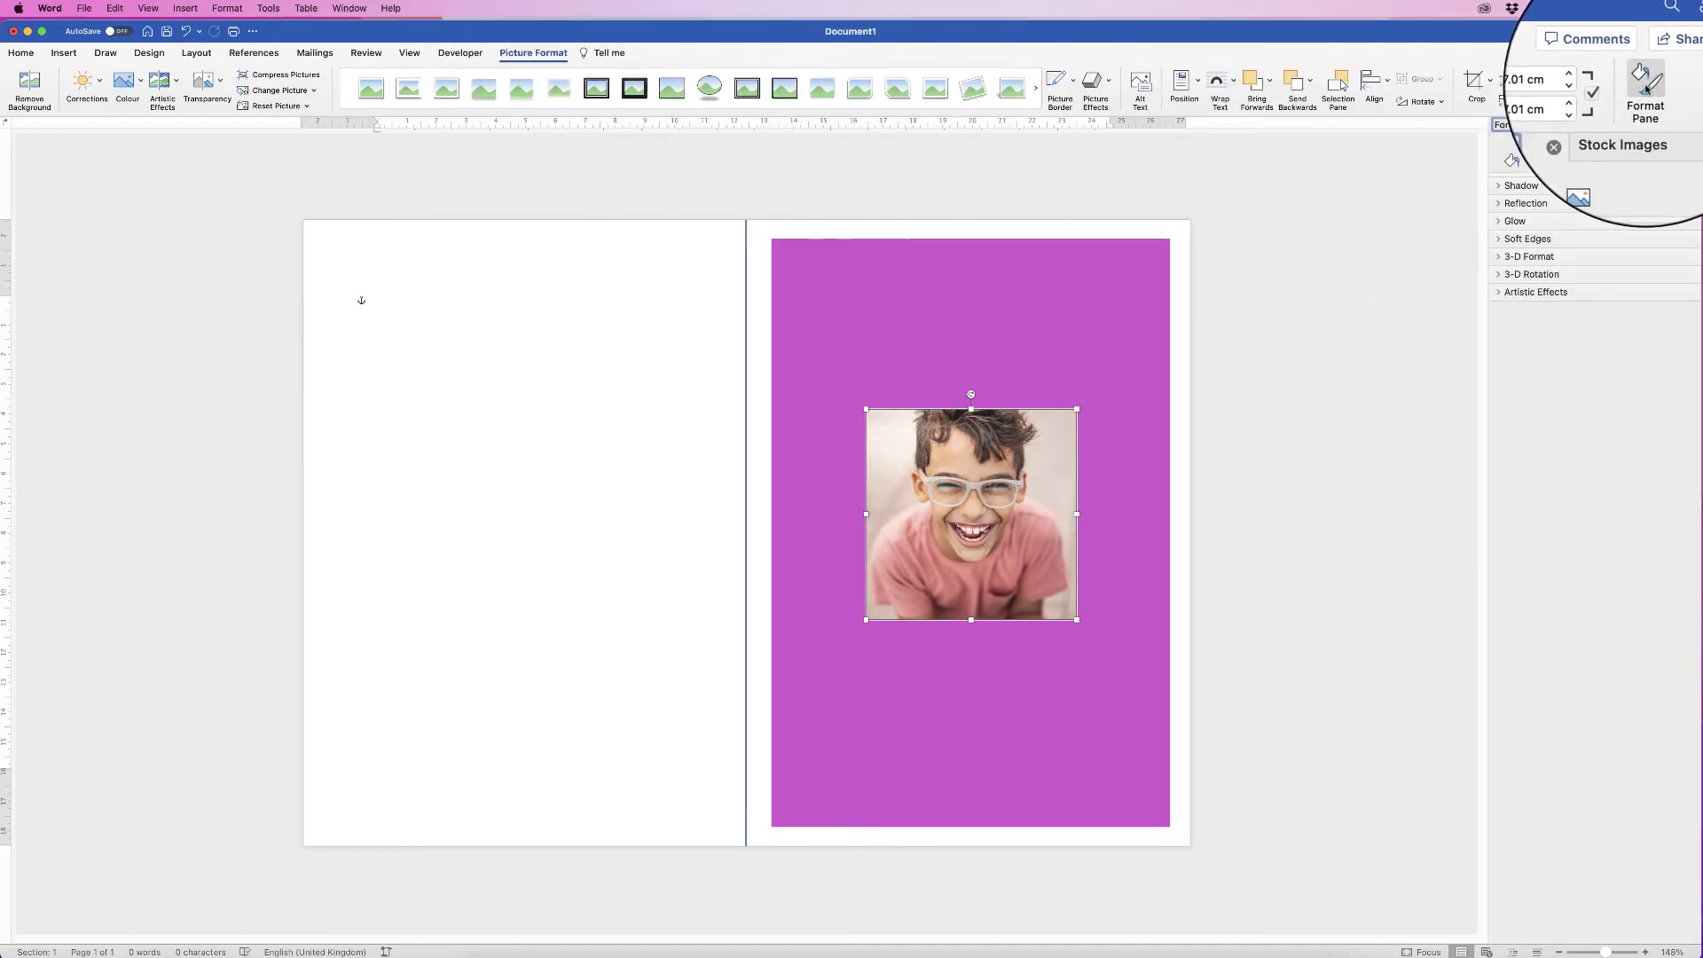
{"action": "left_click", "coordinate": [1515, 160]}
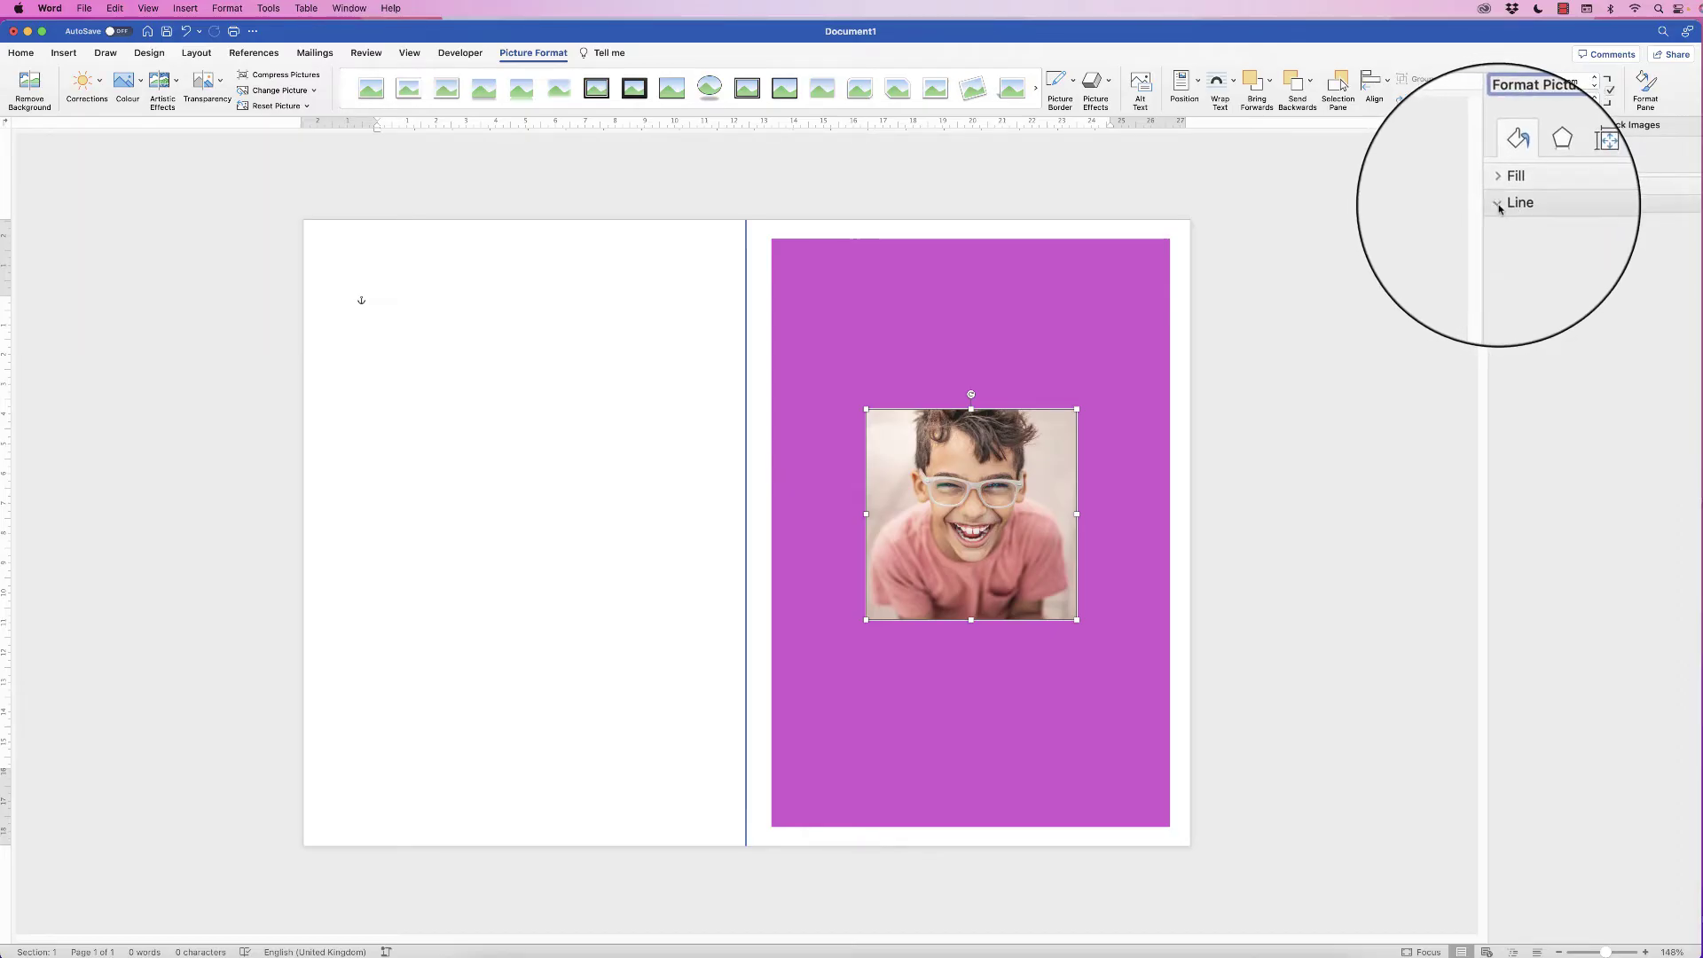
{"action": "left_click", "coordinate": [1499, 206]}
{"action": "left_click", "coordinate": [1505, 237]}
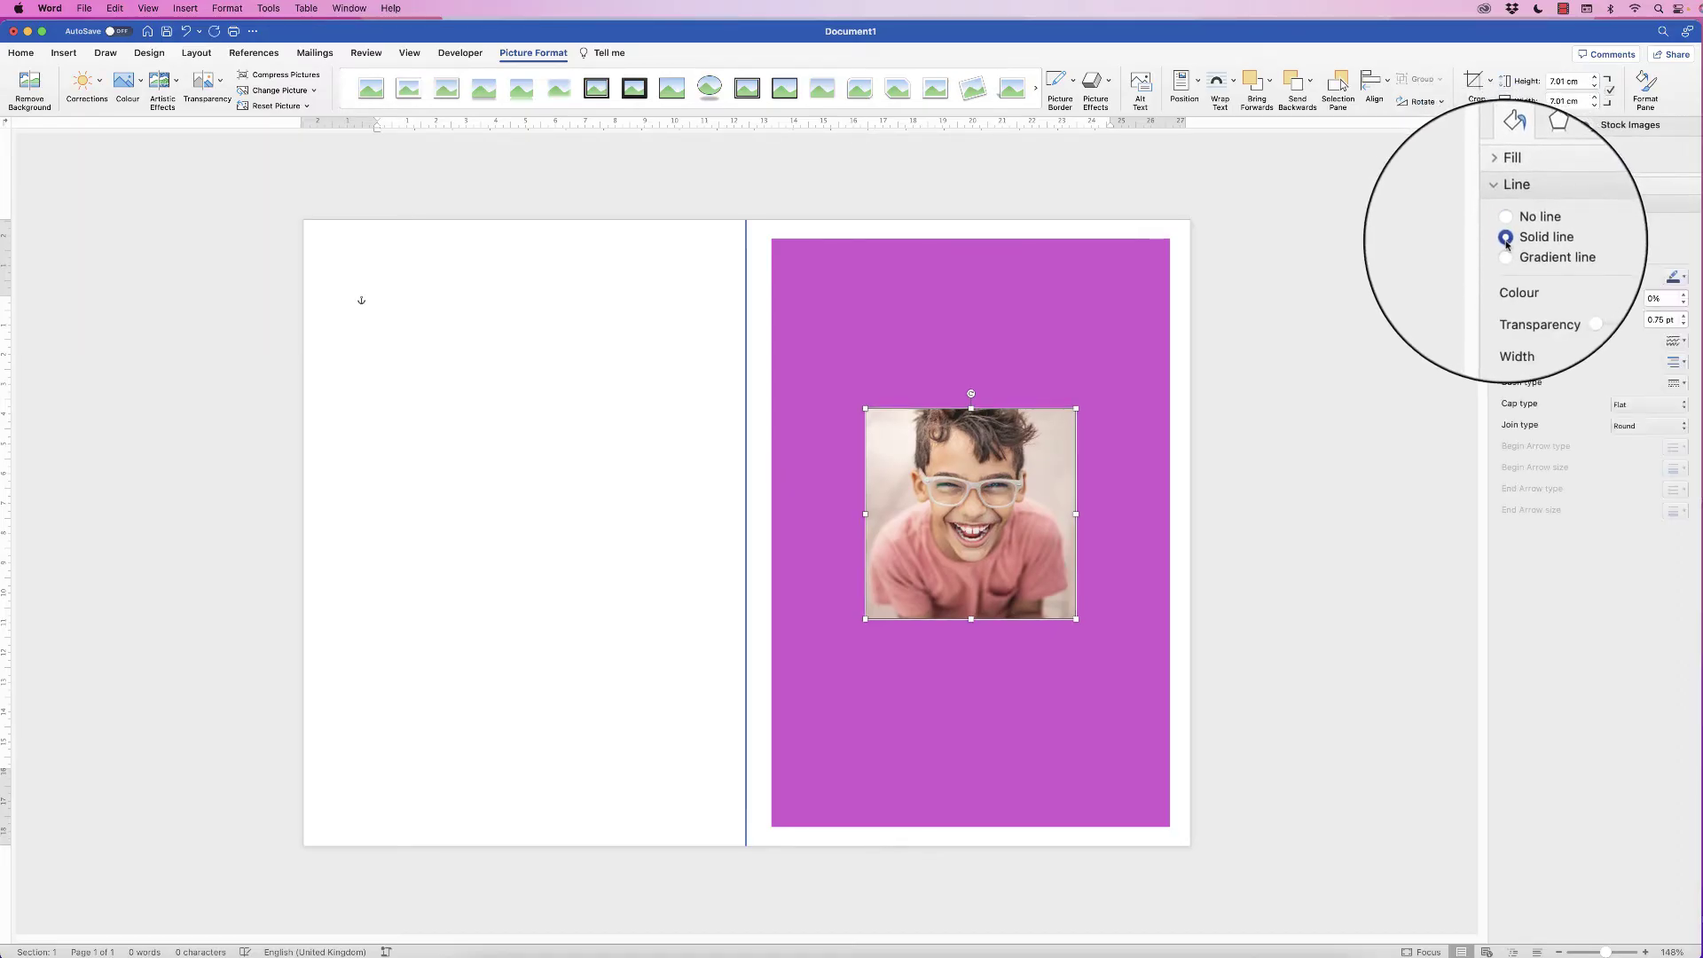
{"action": "left_click", "coordinate": [1682, 279]}
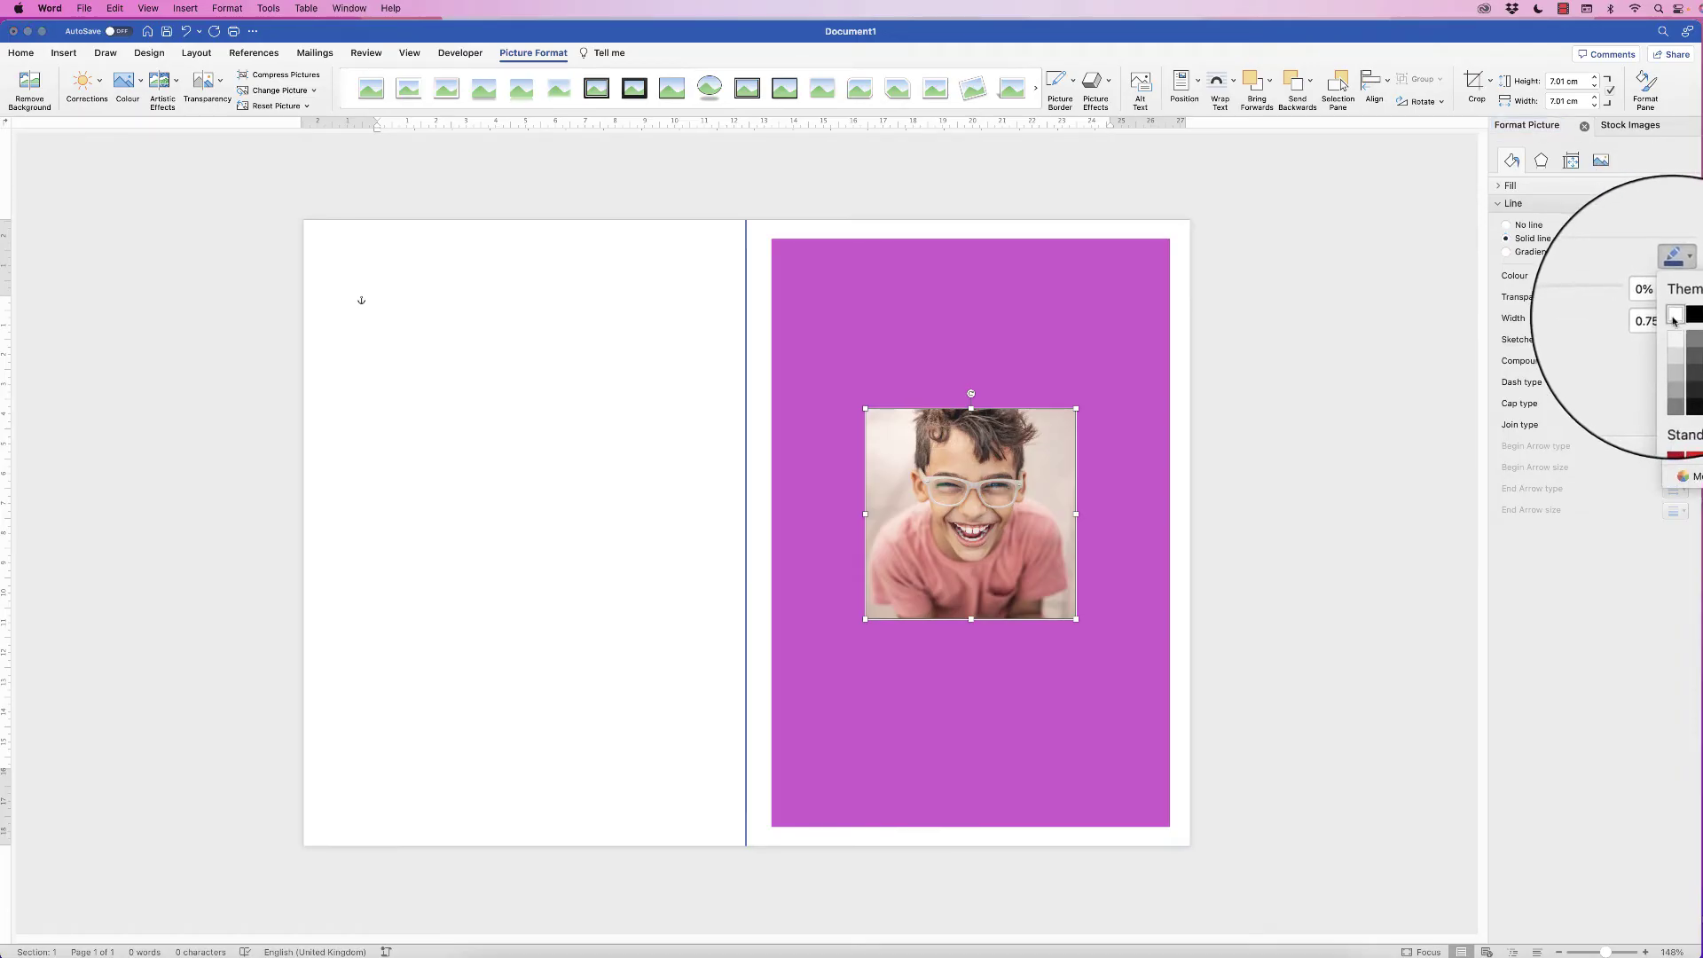
{"action": "left_click", "coordinate": [1674, 319]}
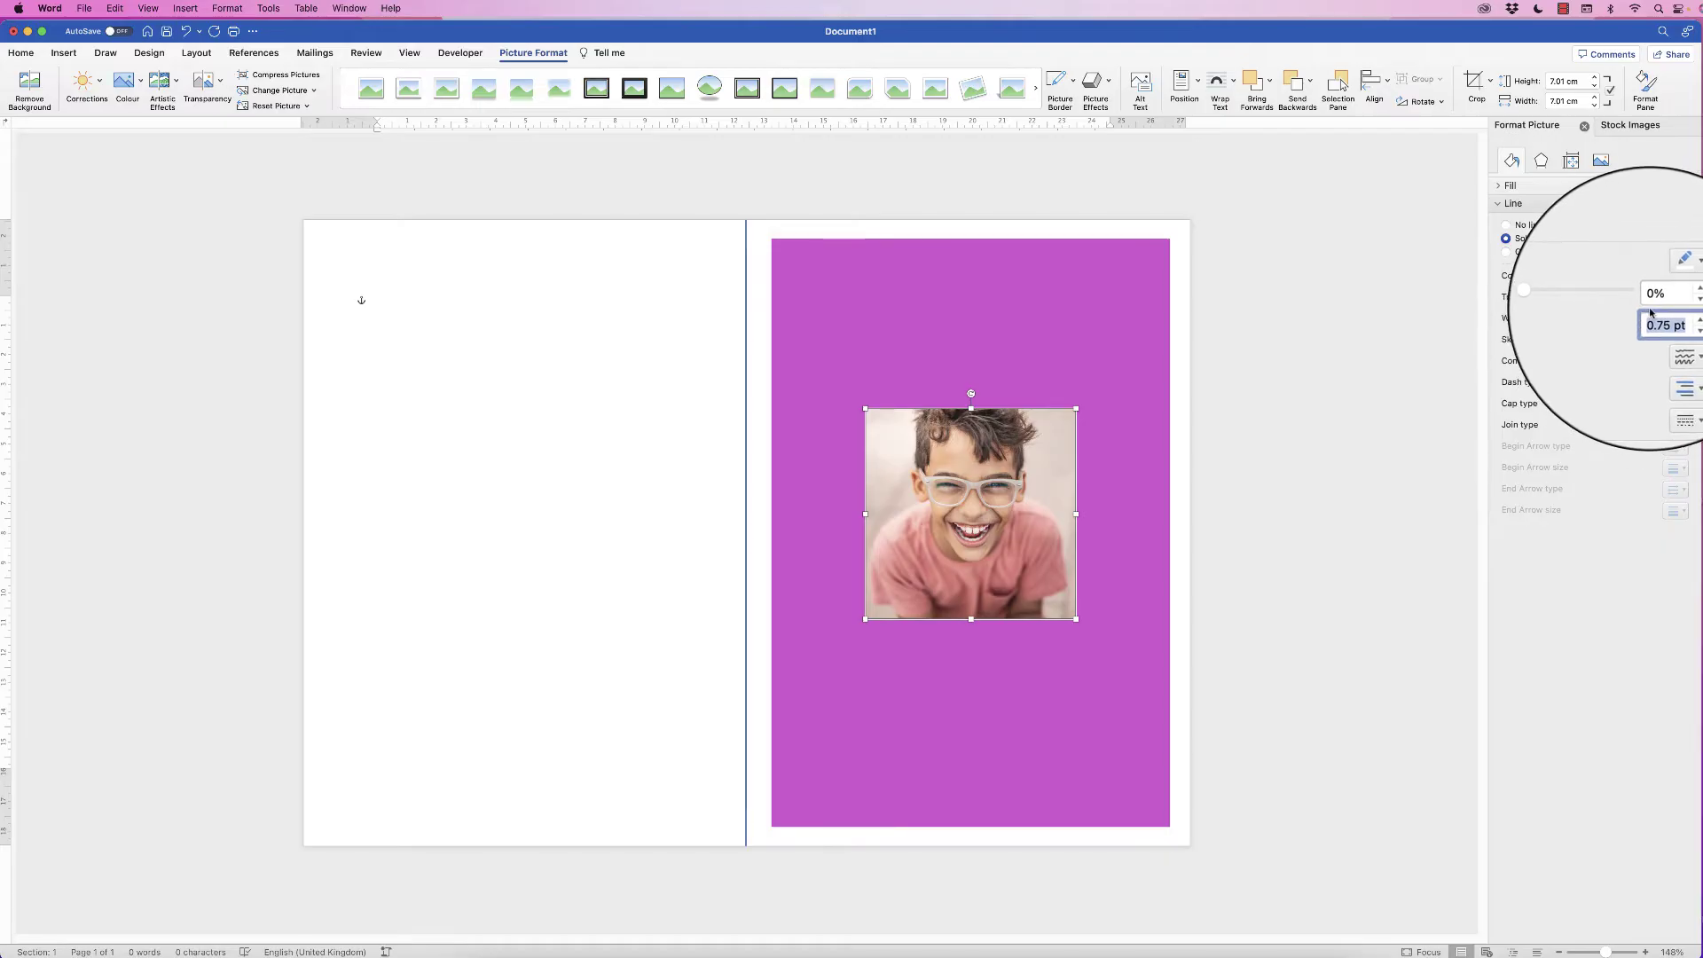
{"action": "type", "text": "5"}
{"action": "key", "text": "Return"}
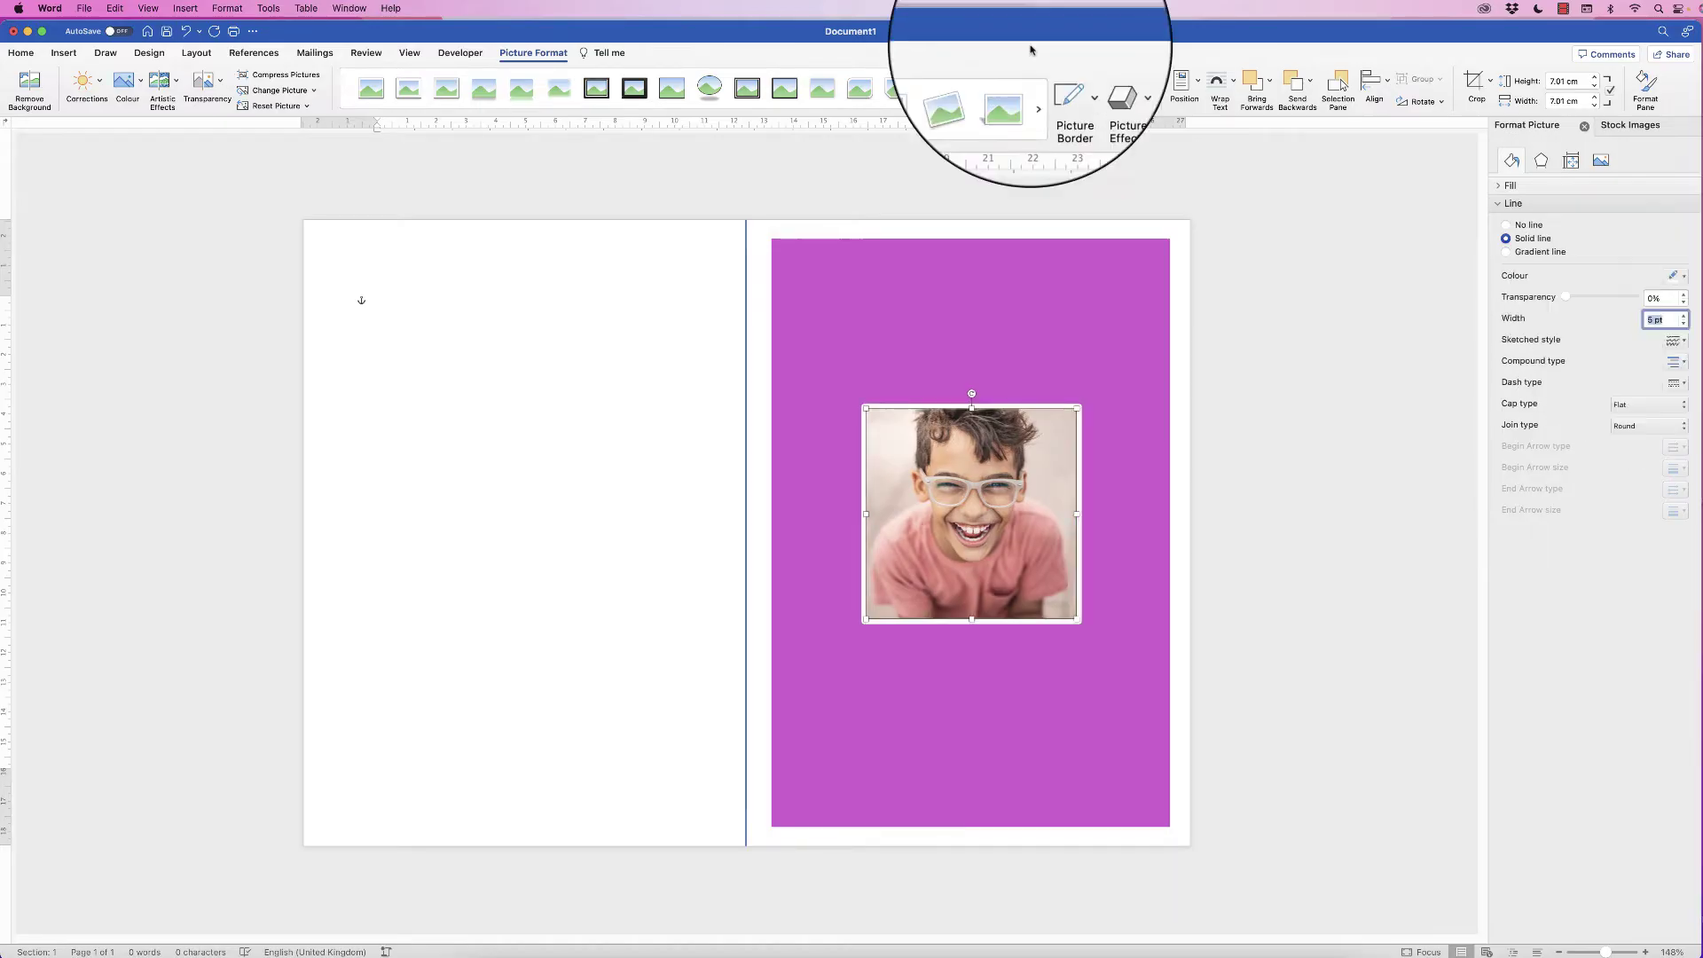
{"action": "left_click", "coordinate": [982, 320]}
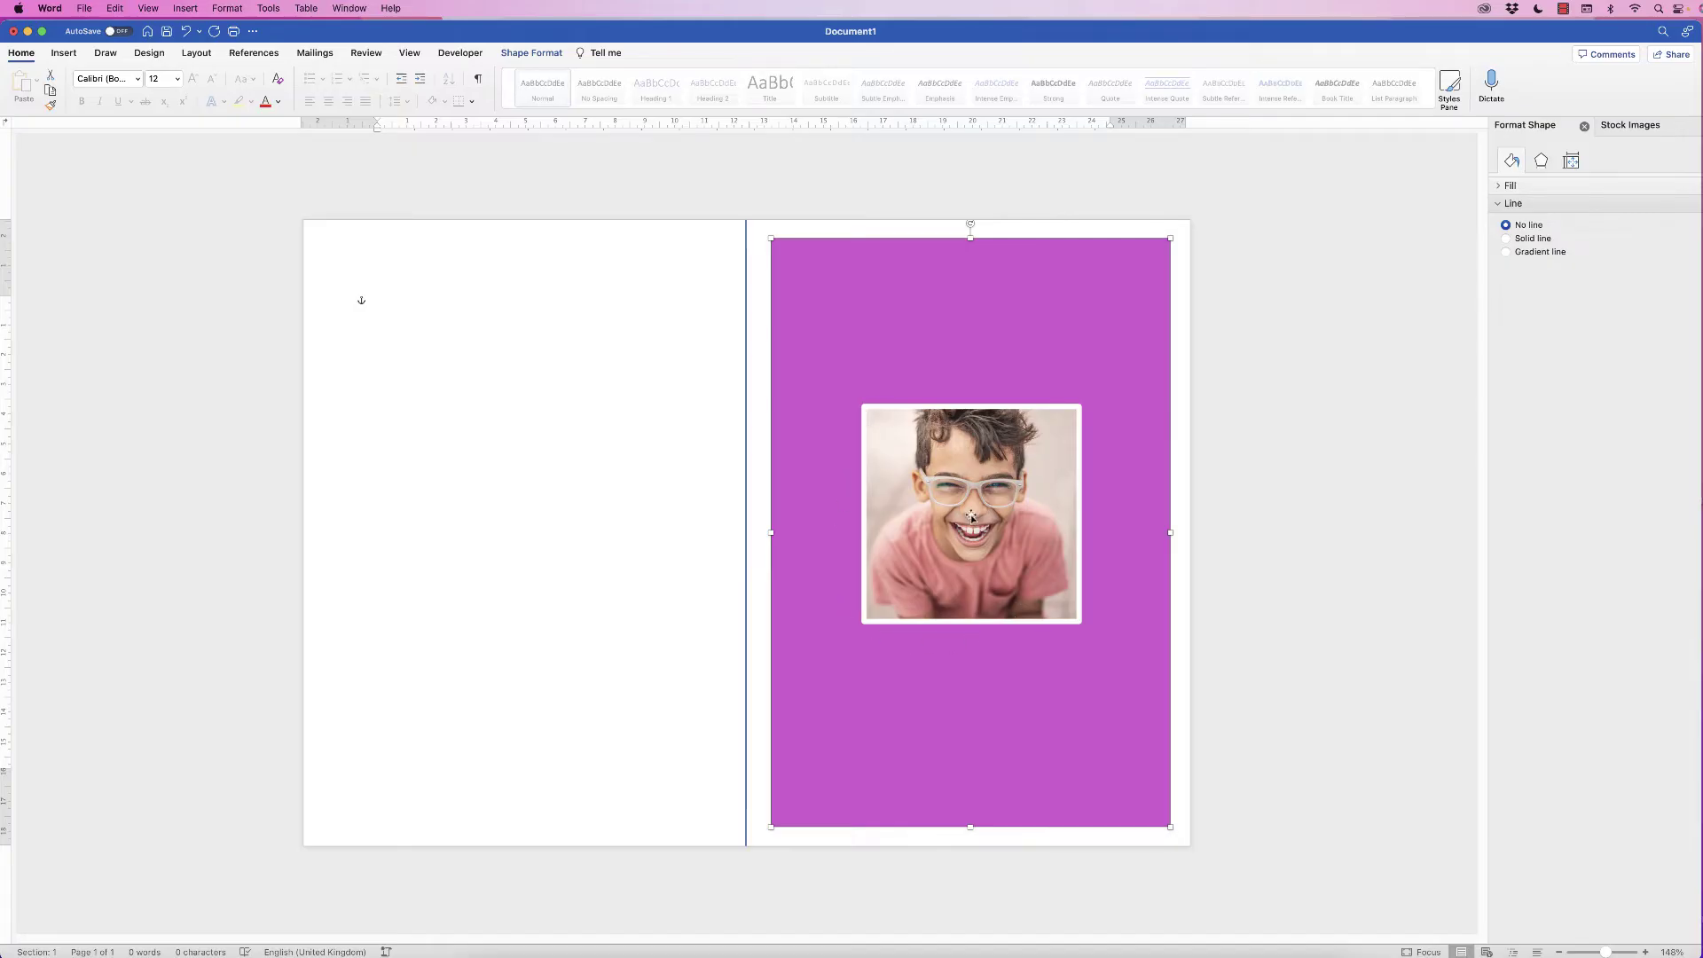
Step: Set the join type of the photo's white outline to Miter
{"action": "left_click", "coordinate": [1045, 437]}
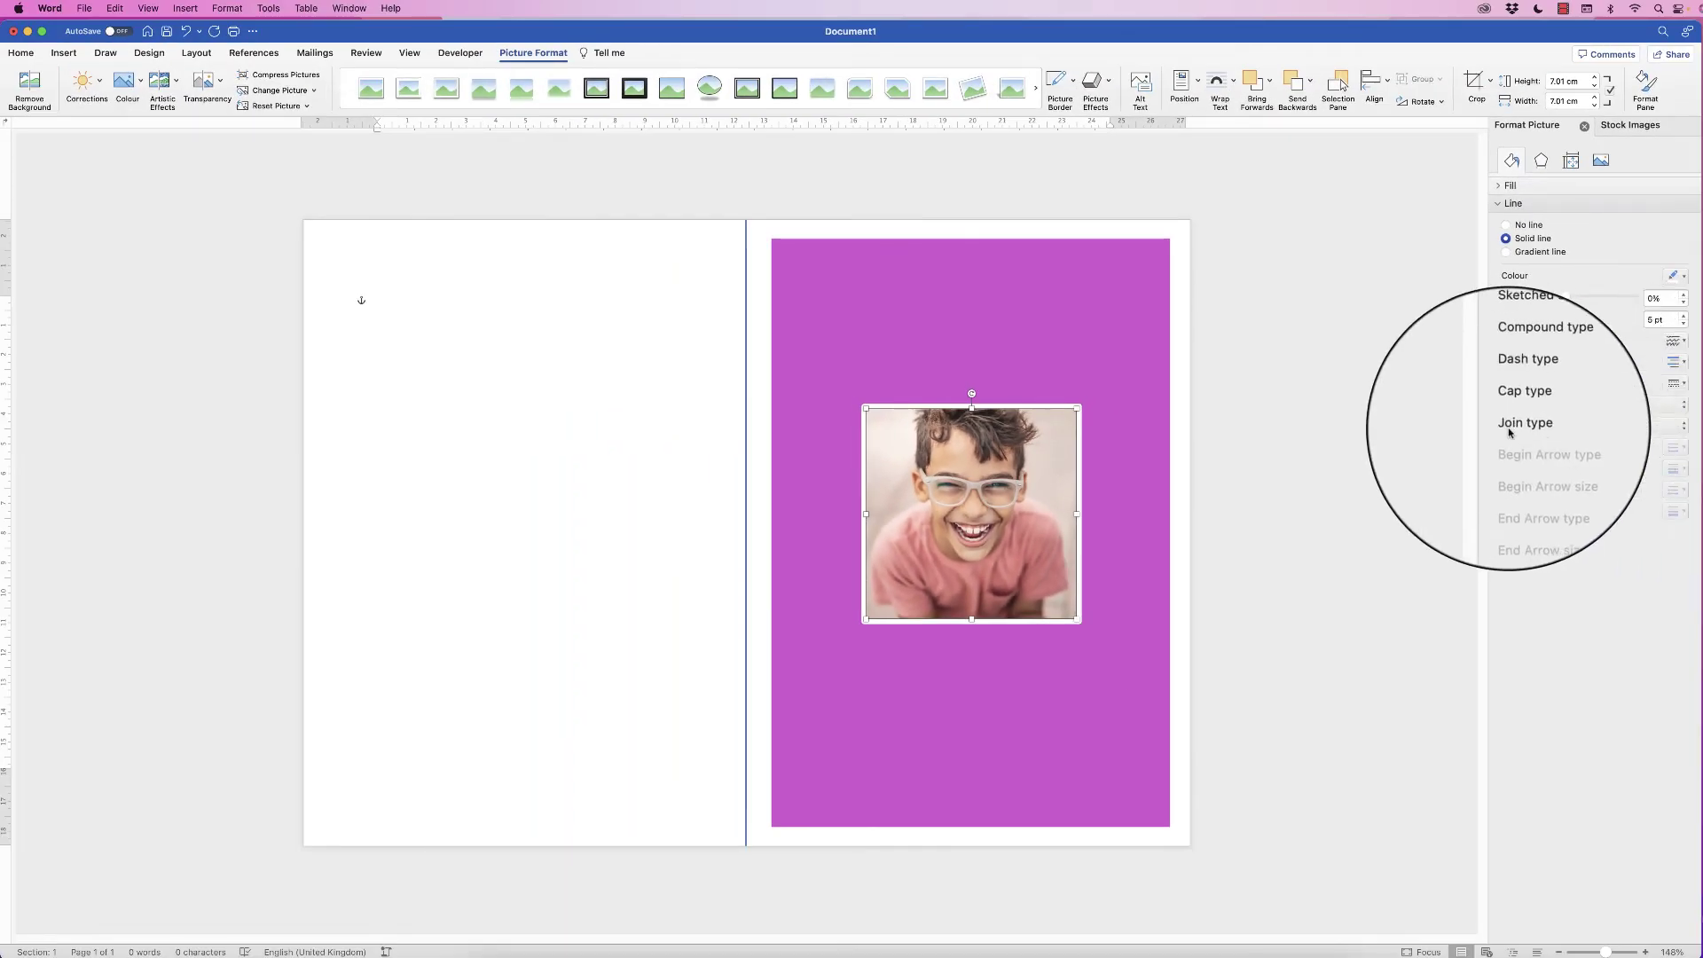
{"action": "left_click", "coordinate": [1627, 432]}
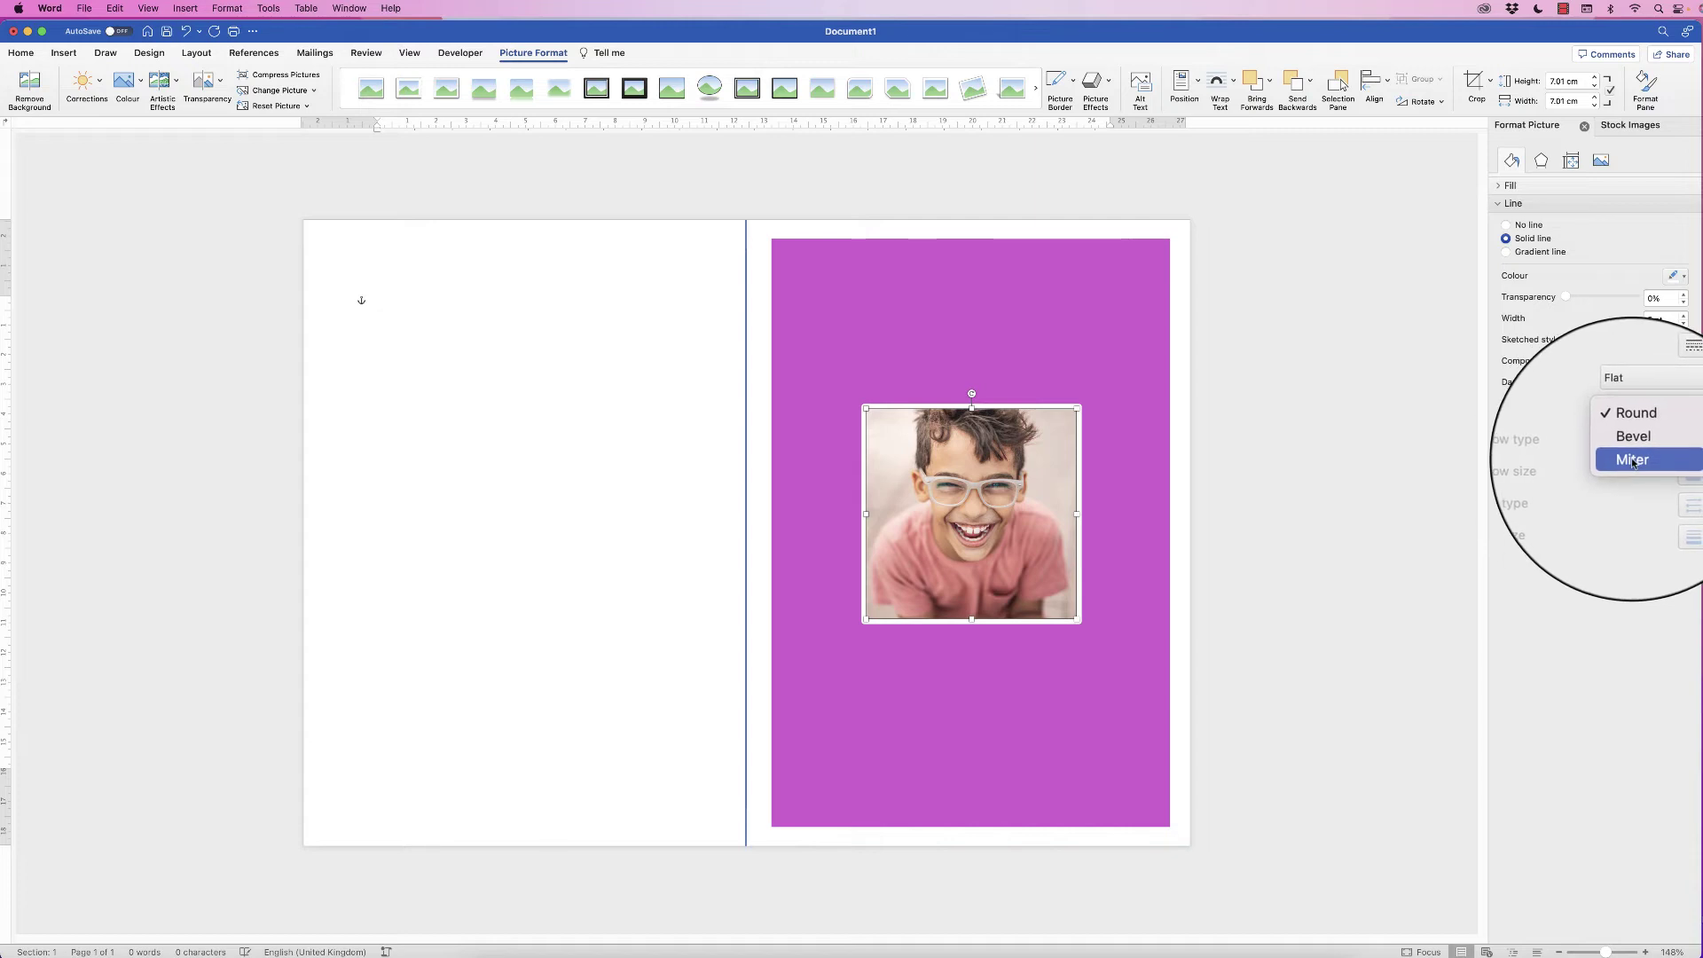
{"action": "left_click", "coordinate": [1632, 461]}
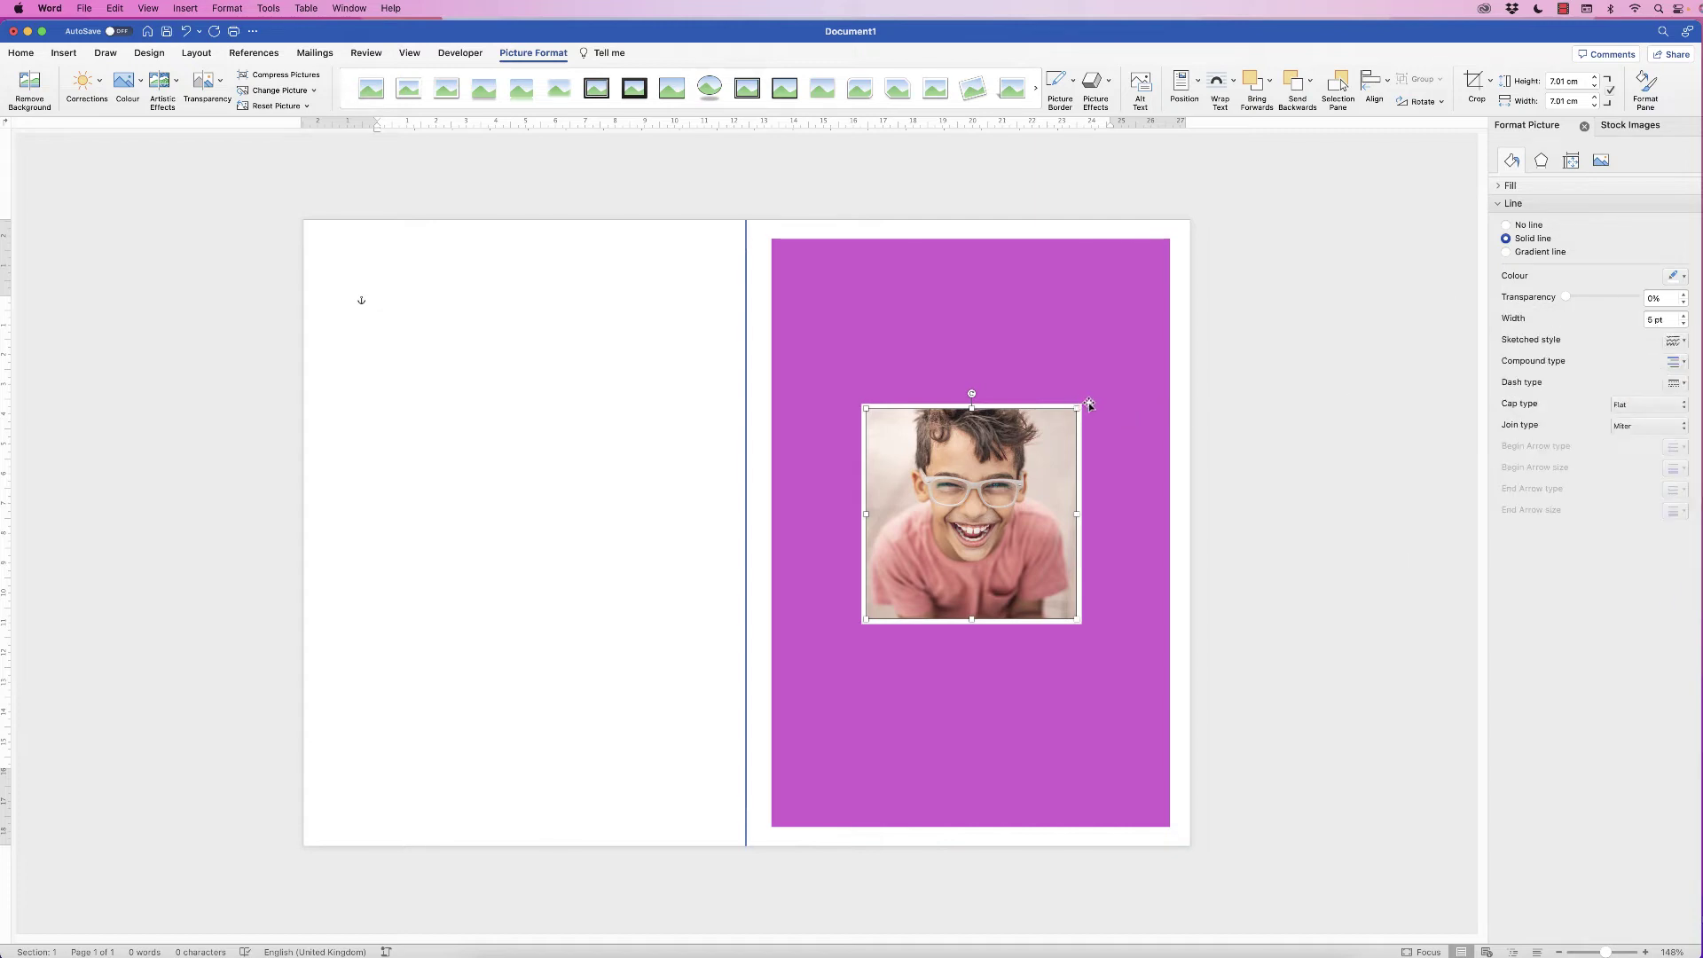
{"action": "left_click", "coordinate": [1036, 369]}
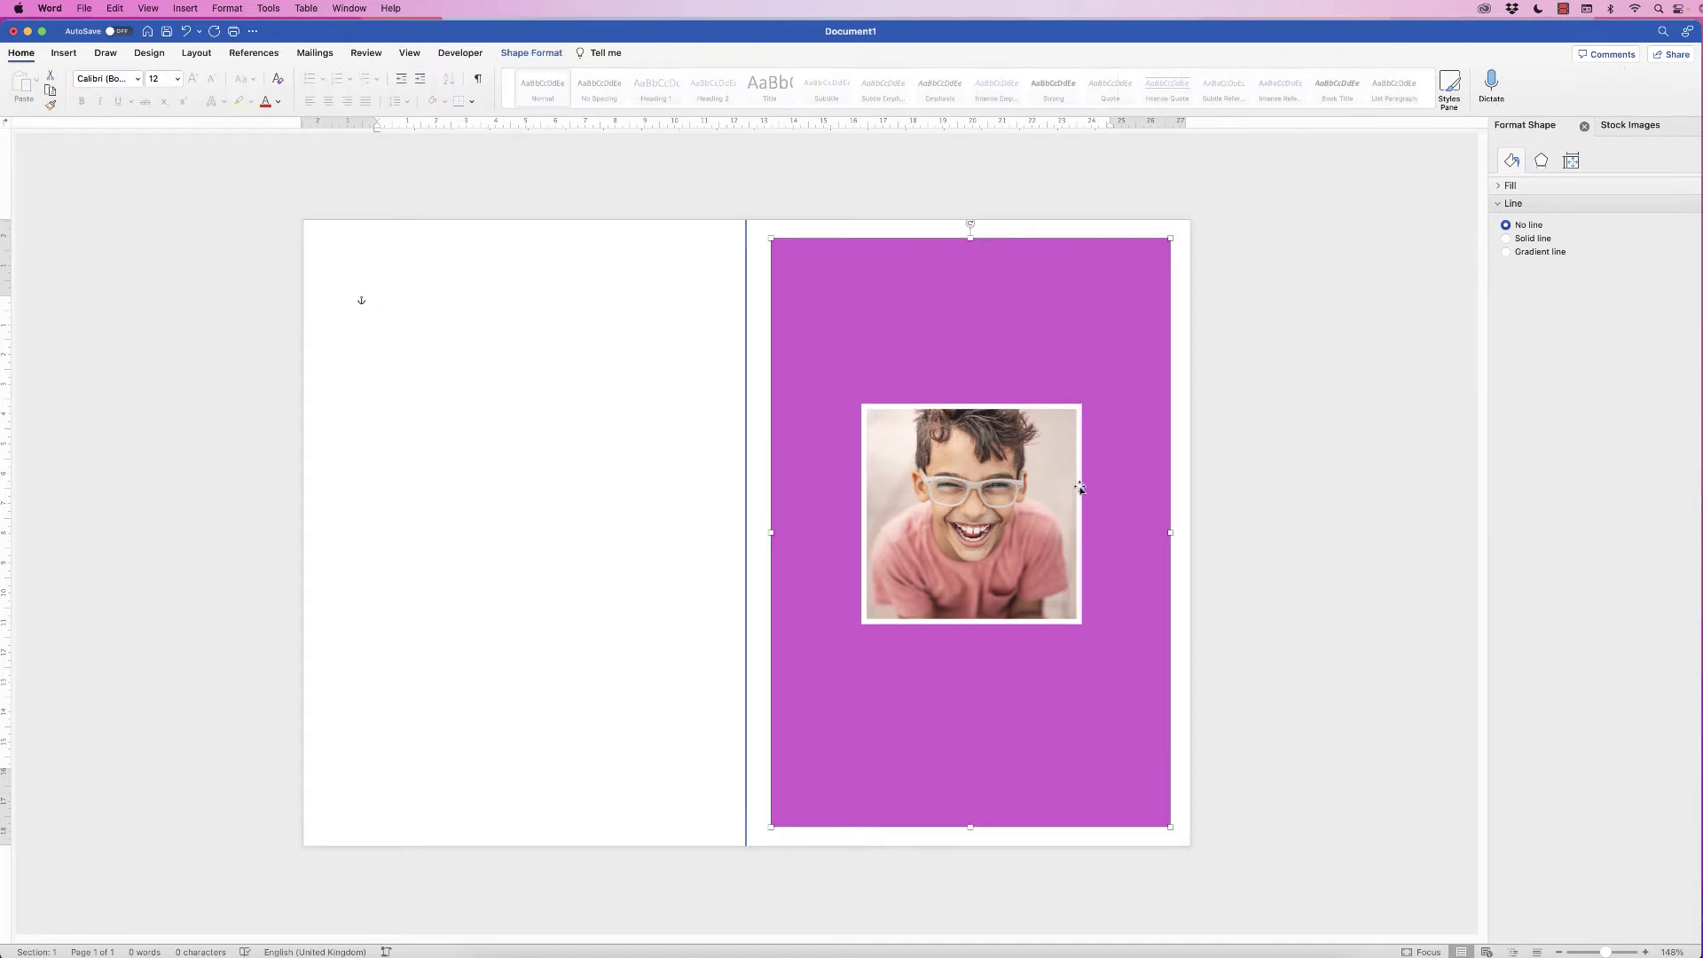
Step: Draw a text box about 7.8 cm wide and 2.9 cm high above the photo, containing "Thank you"
{"action": "left_click", "coordinate": [63, 52]}
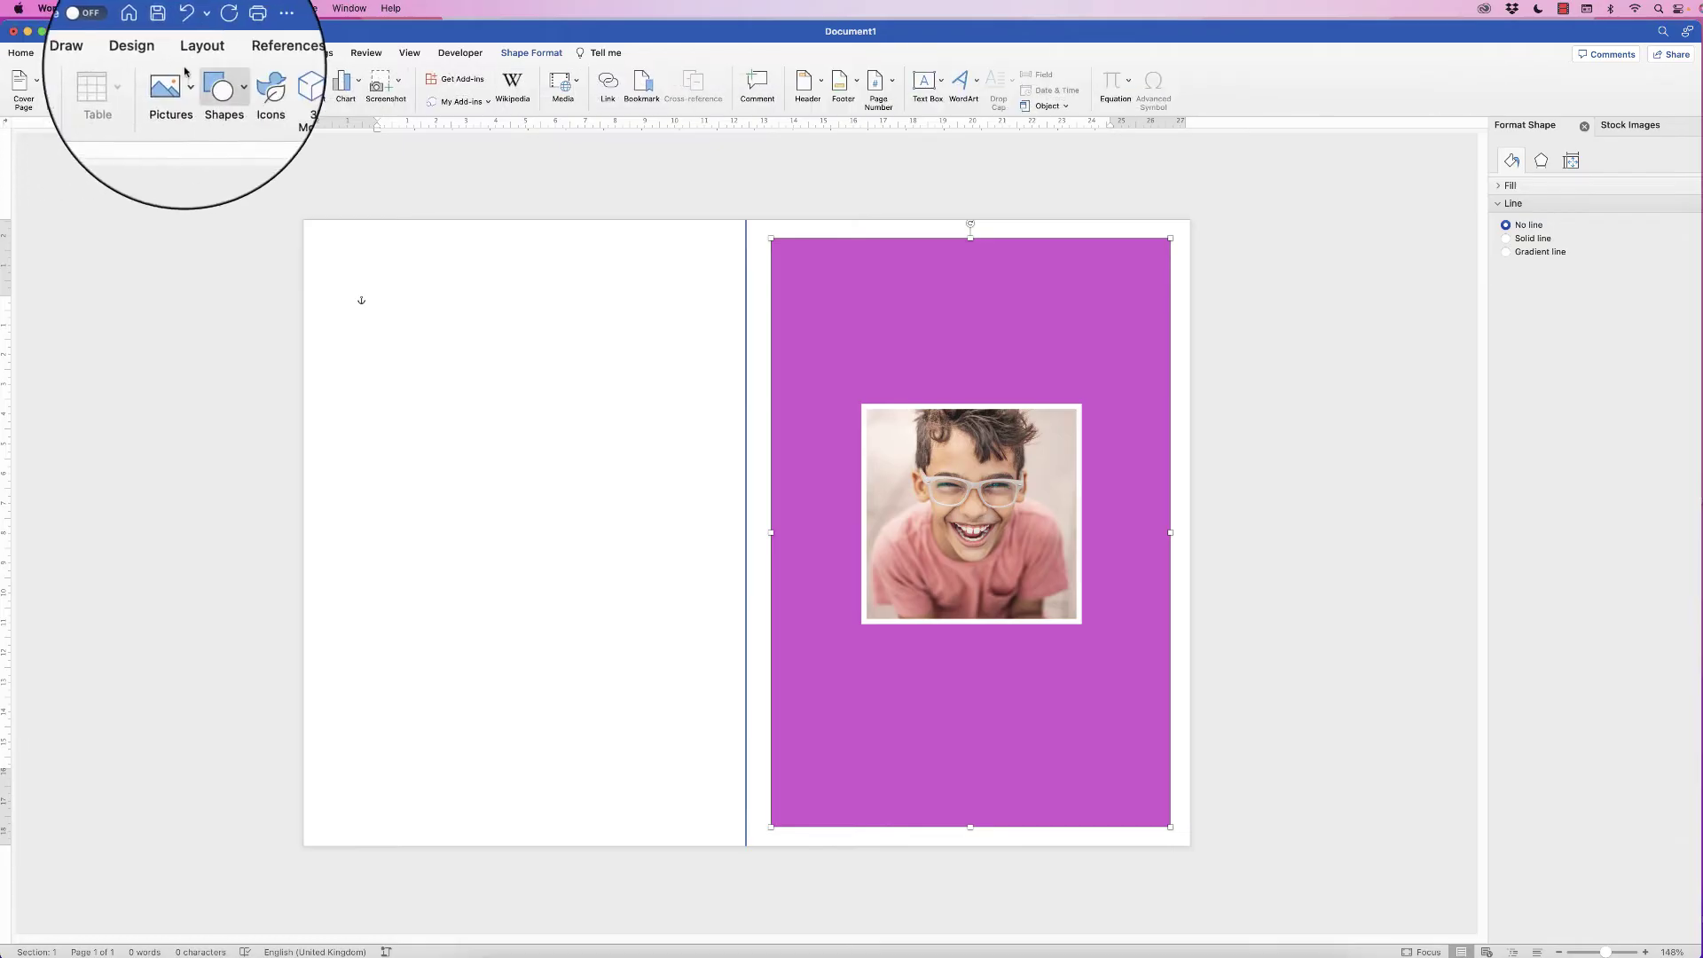
{"action": "left_click", "coordinate": [940, 81]}
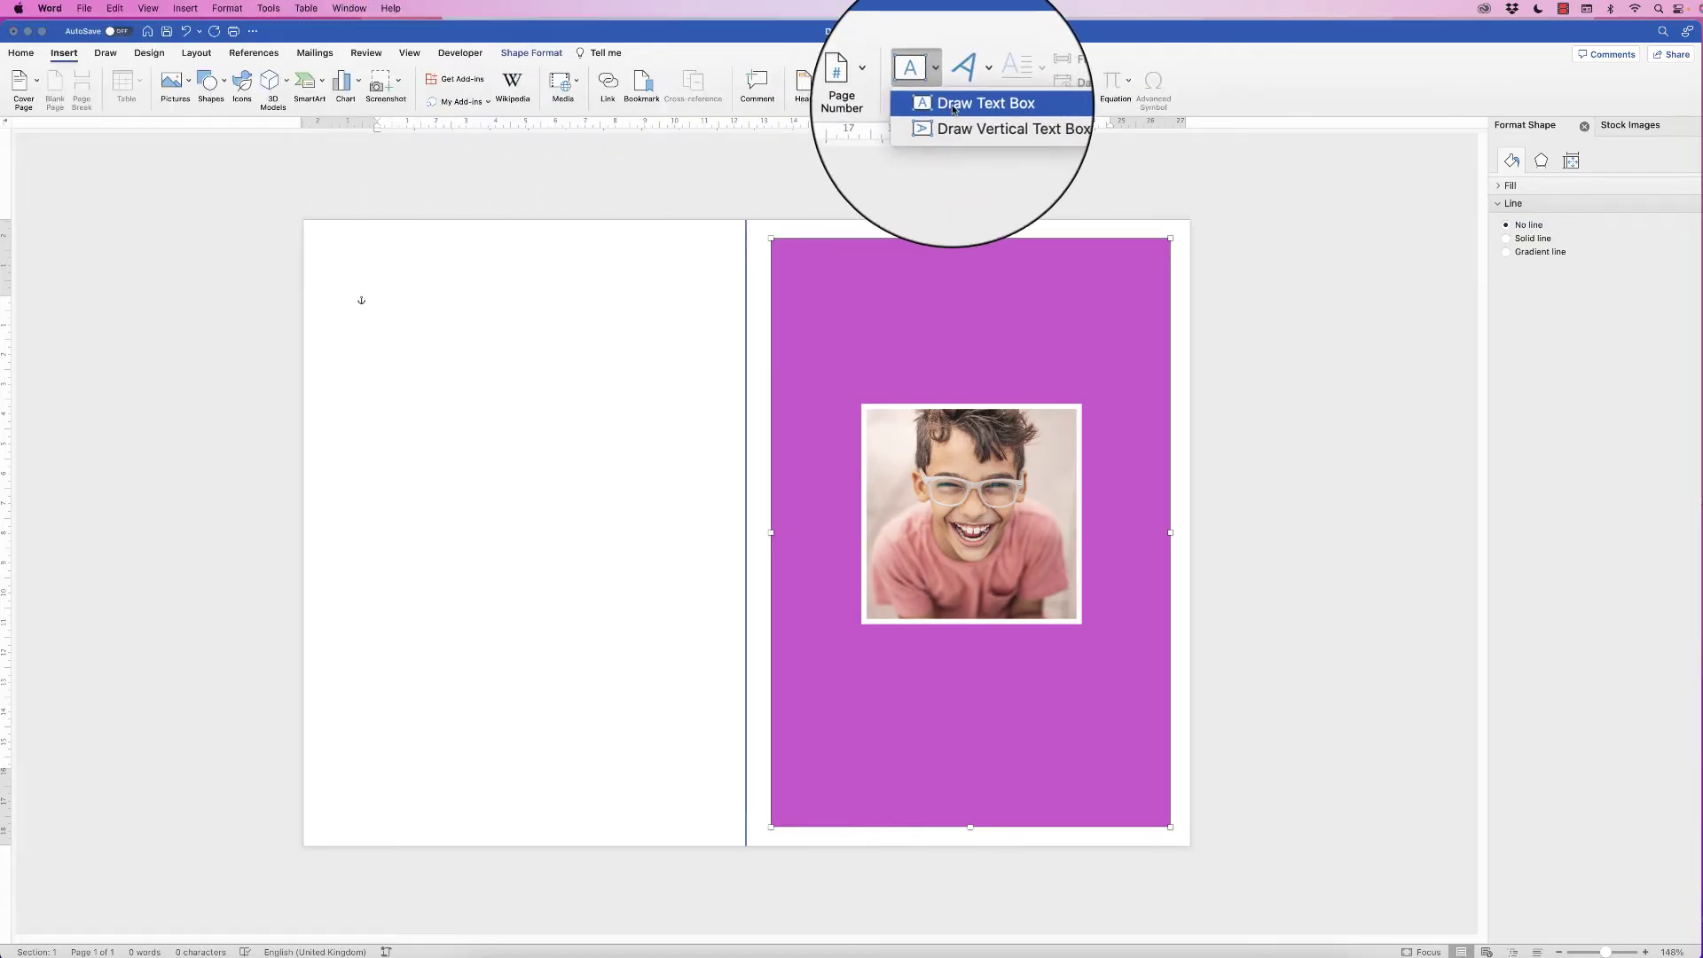
{"action": "left_click", "coordinate": [953, 104]}
{"action": "mouse_move", "coordinate": [867, 285]}
{"action": "left_mouse_down"}
{"action": "mouse_move", "coordinate": [869, 337]}
{"action": "mouse_move", "coordinate": [1100, 370]}
{"action": "left_mouse_up"}
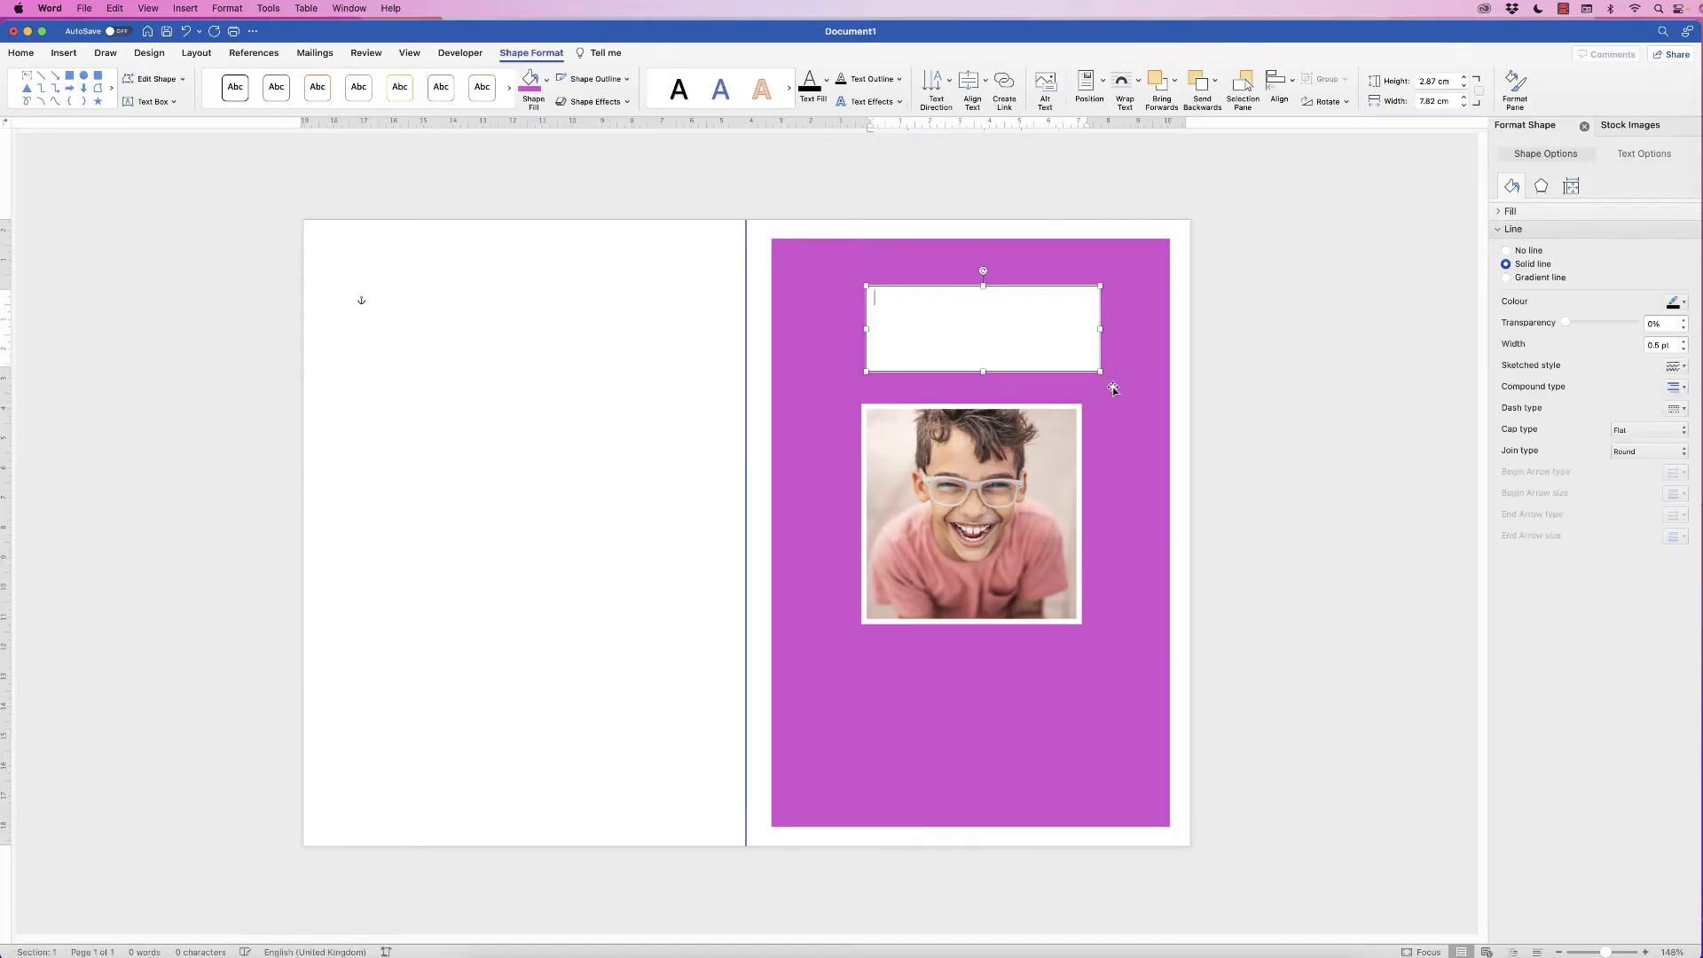
{"action": "type", "text": "Thank you"}
{"action": "left_click", "coordinate": [843, 257]}
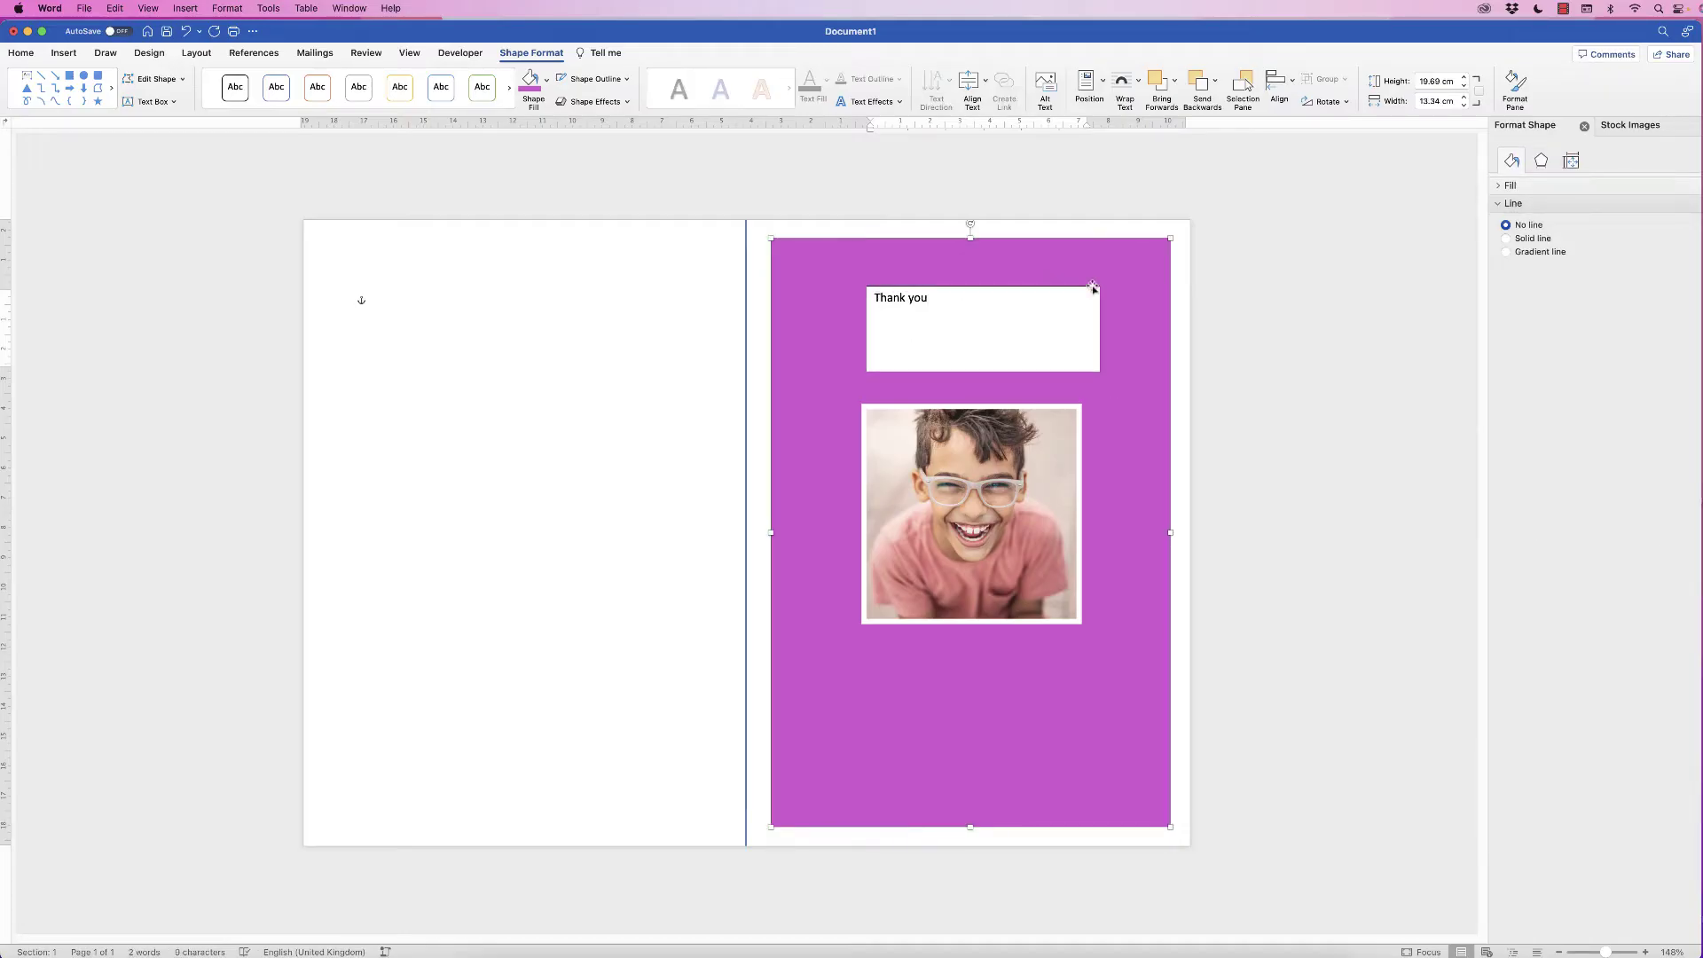
Step: Remove the outline and the fill from the "Thank you" text box
{"action": "left_click", "coordinate": [963, 332]}
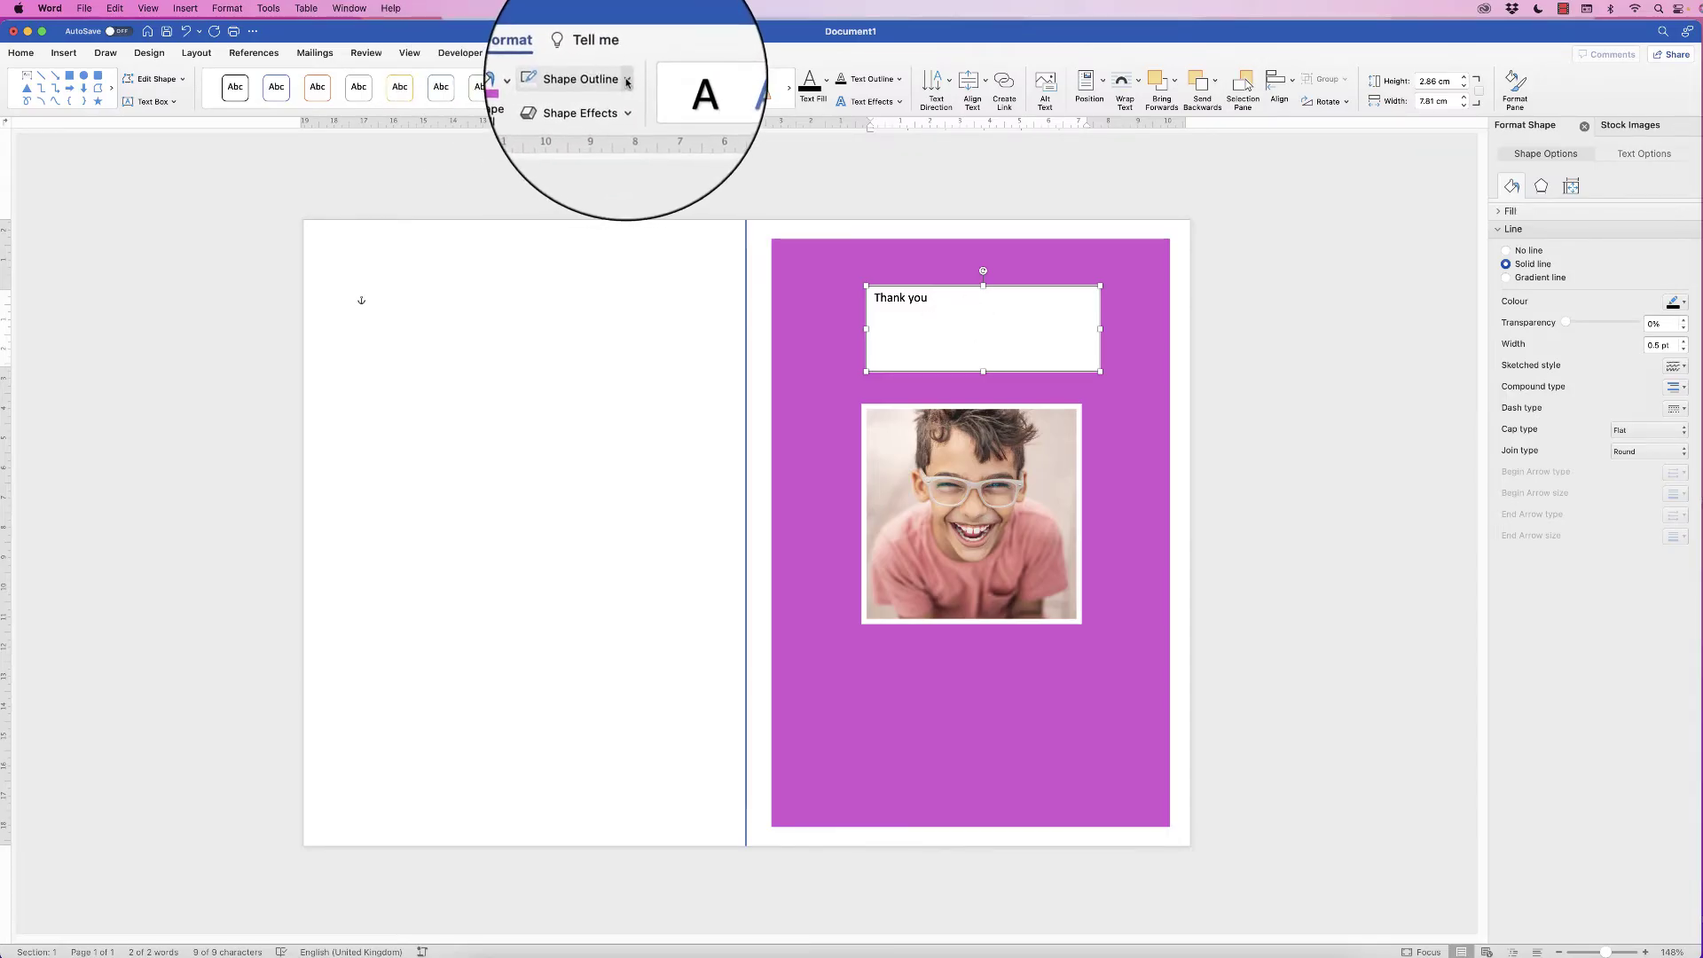
{"action": "left_click", "coordinate": [627, 80]}
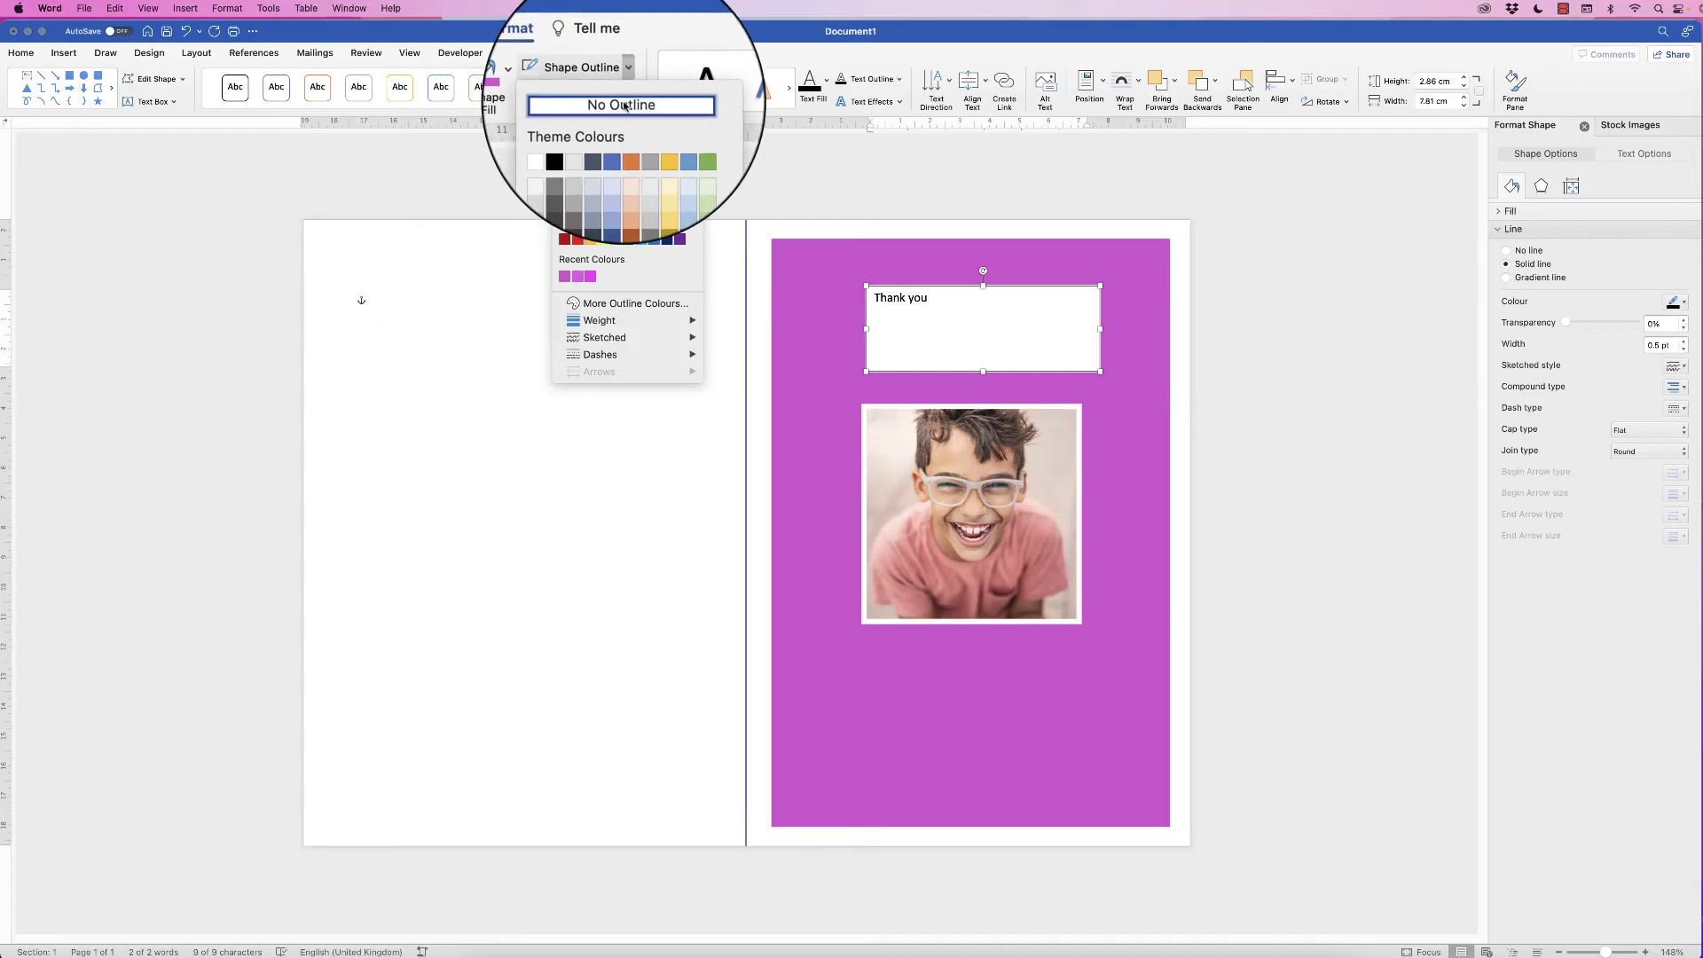
{"action": "left_click", "coordinate": [621, 116]}
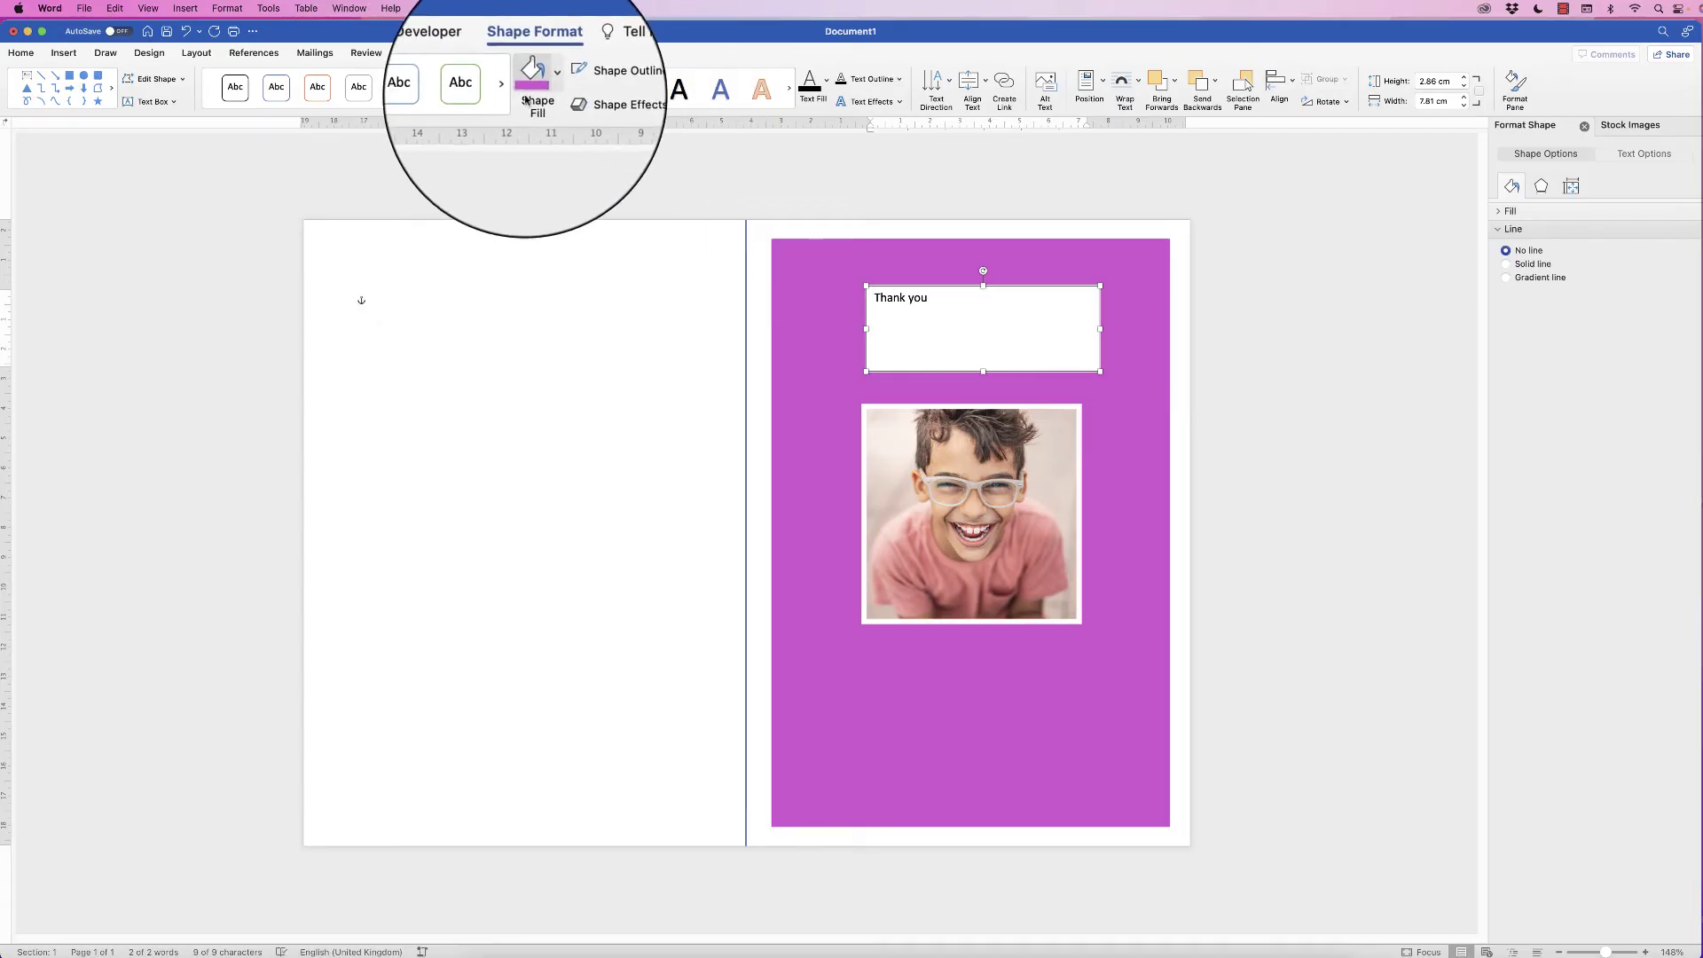
{"action": "left_click", "coordinate": [543, 86]}
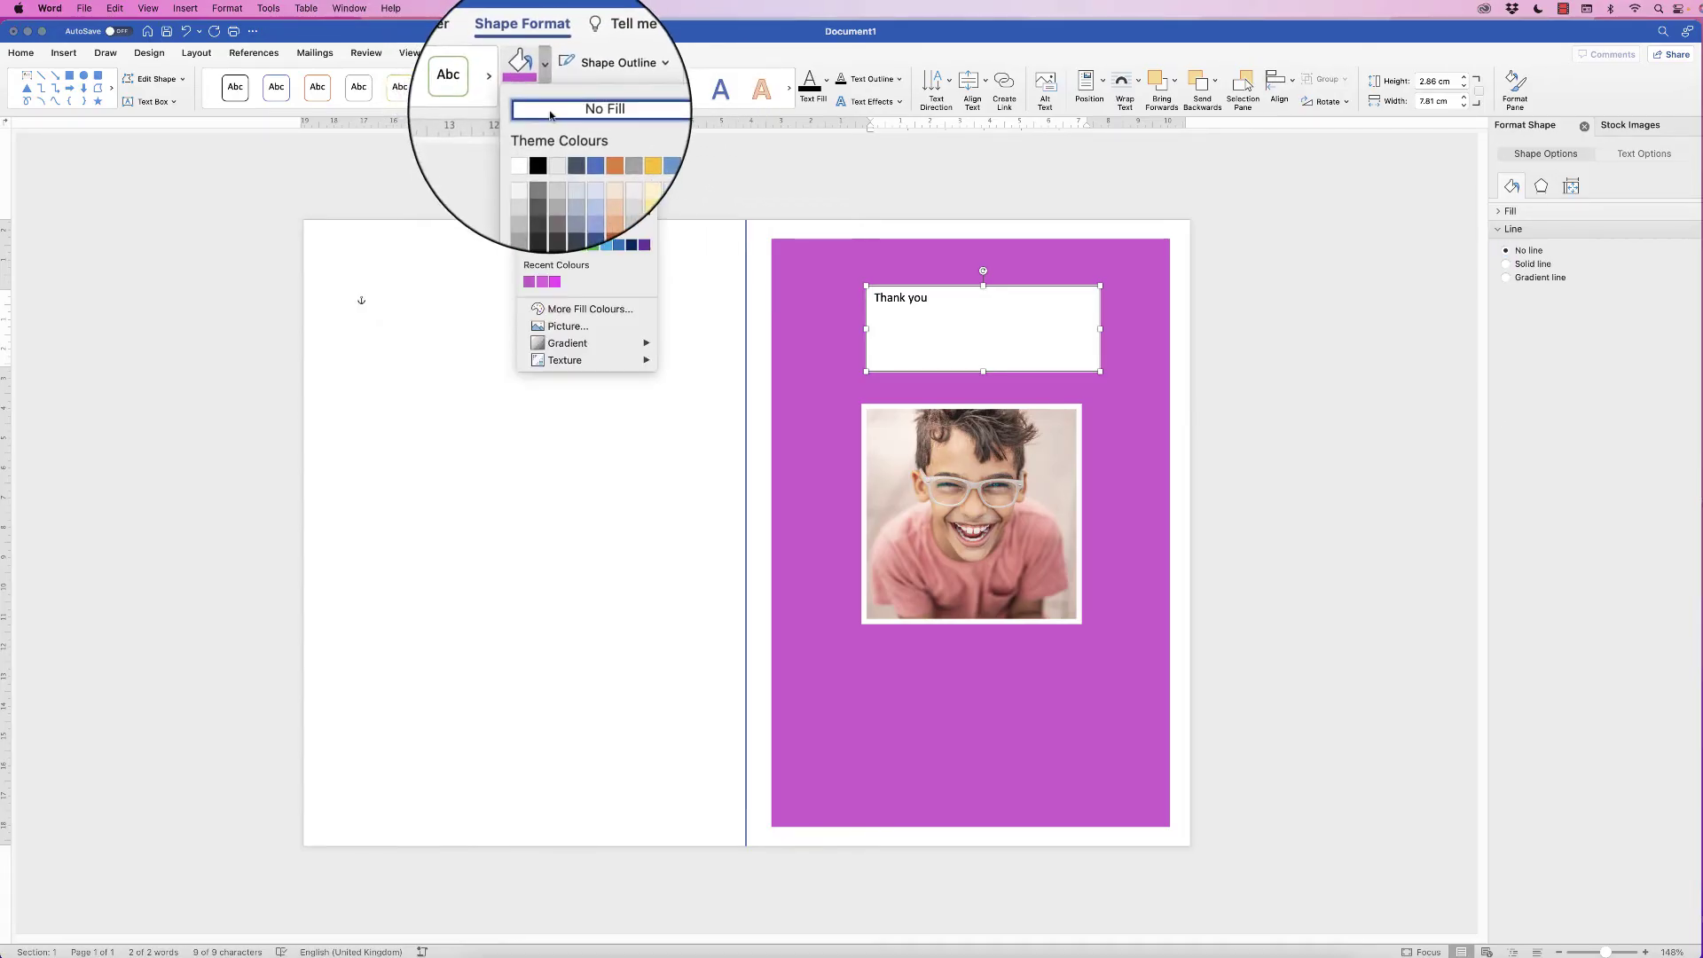
{"action": "left_click", "coordinate": [545, 115]}
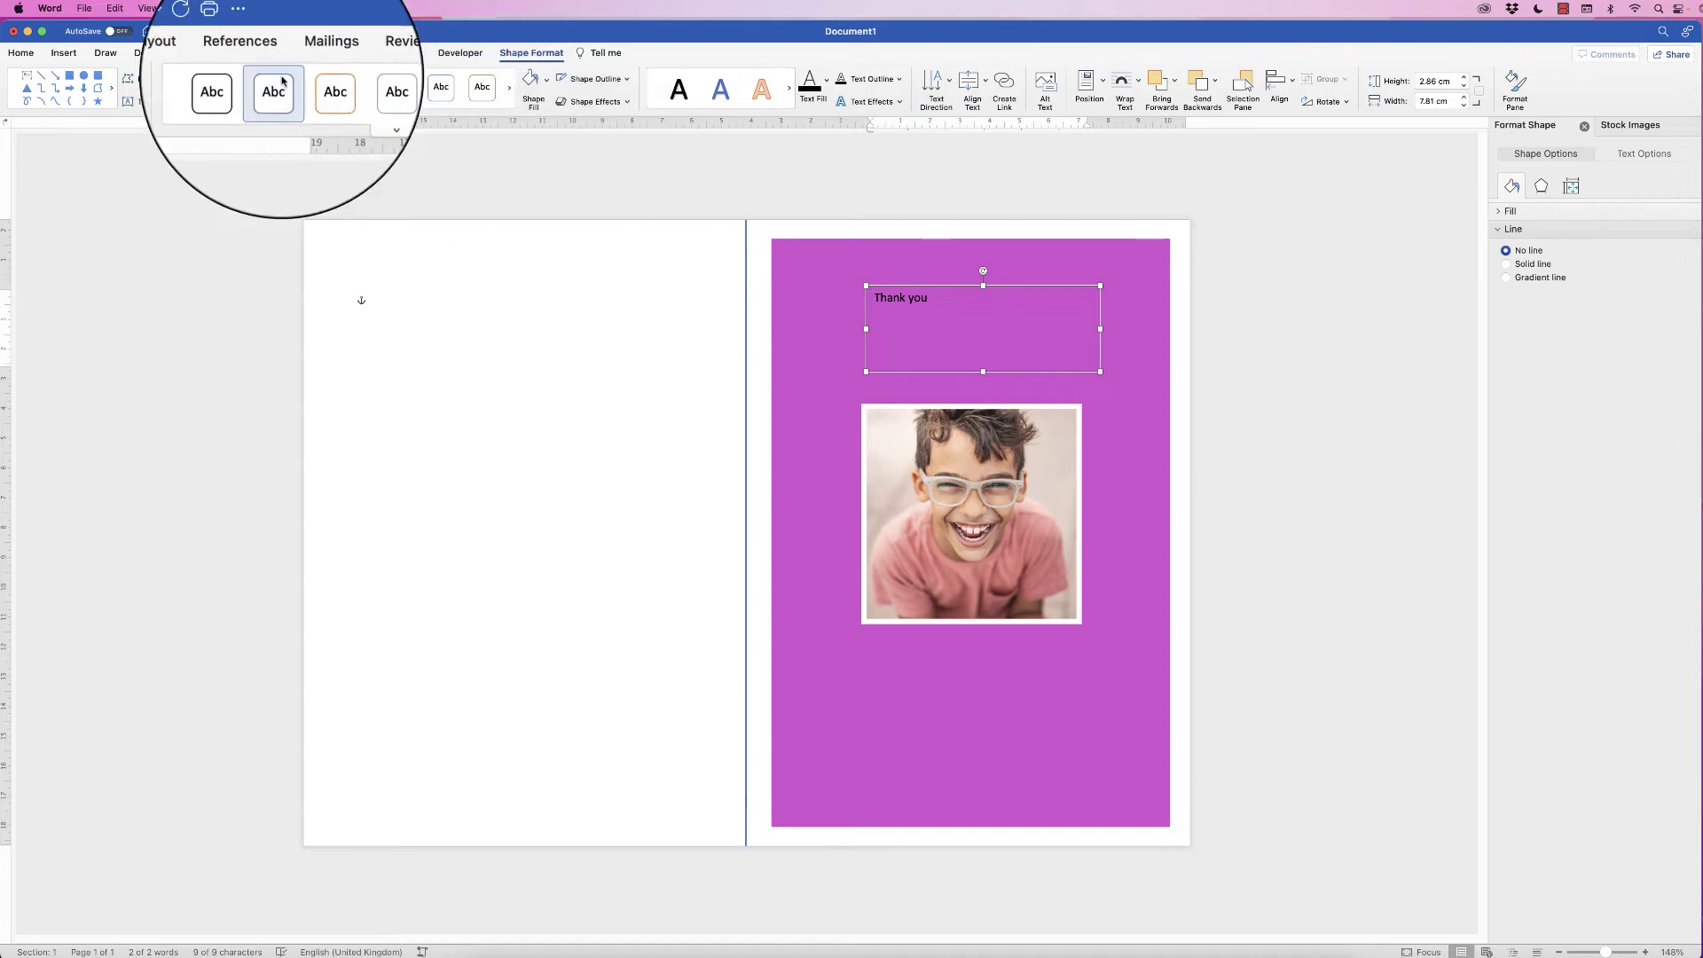
Step: Set the "Thank you" text in the Atma font and colour it white
{"action": "left_click", "coordinate": [20, 53]}
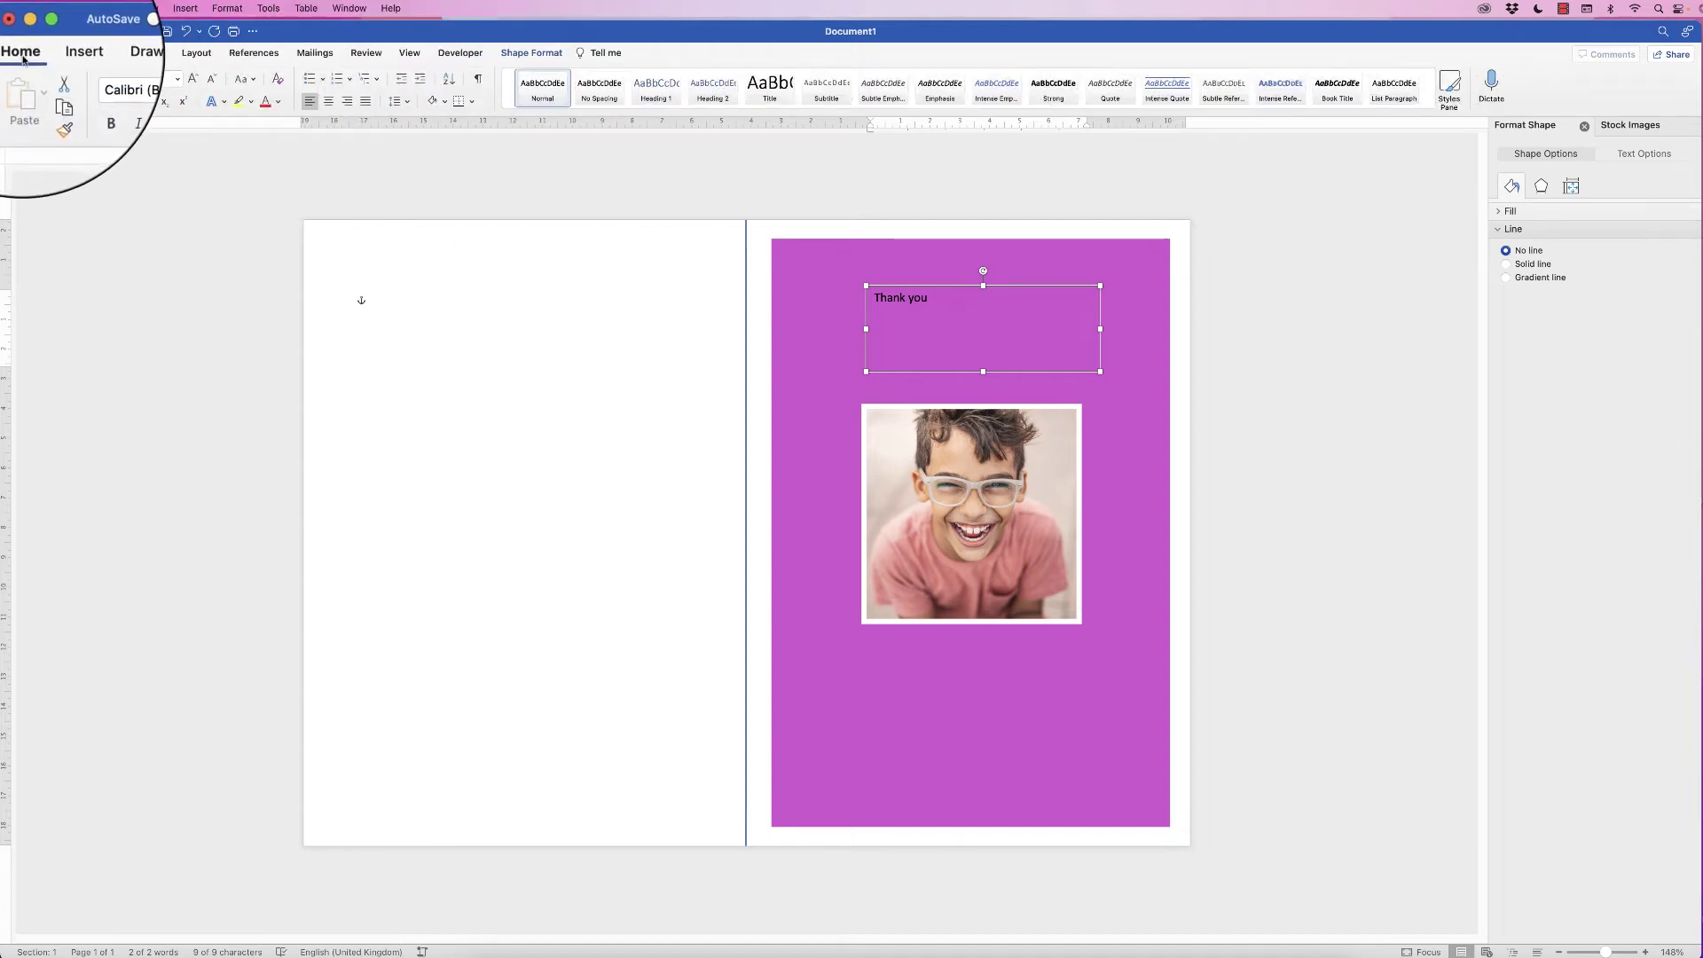
{"action": "left_click", "coordinate": [138, 83]}
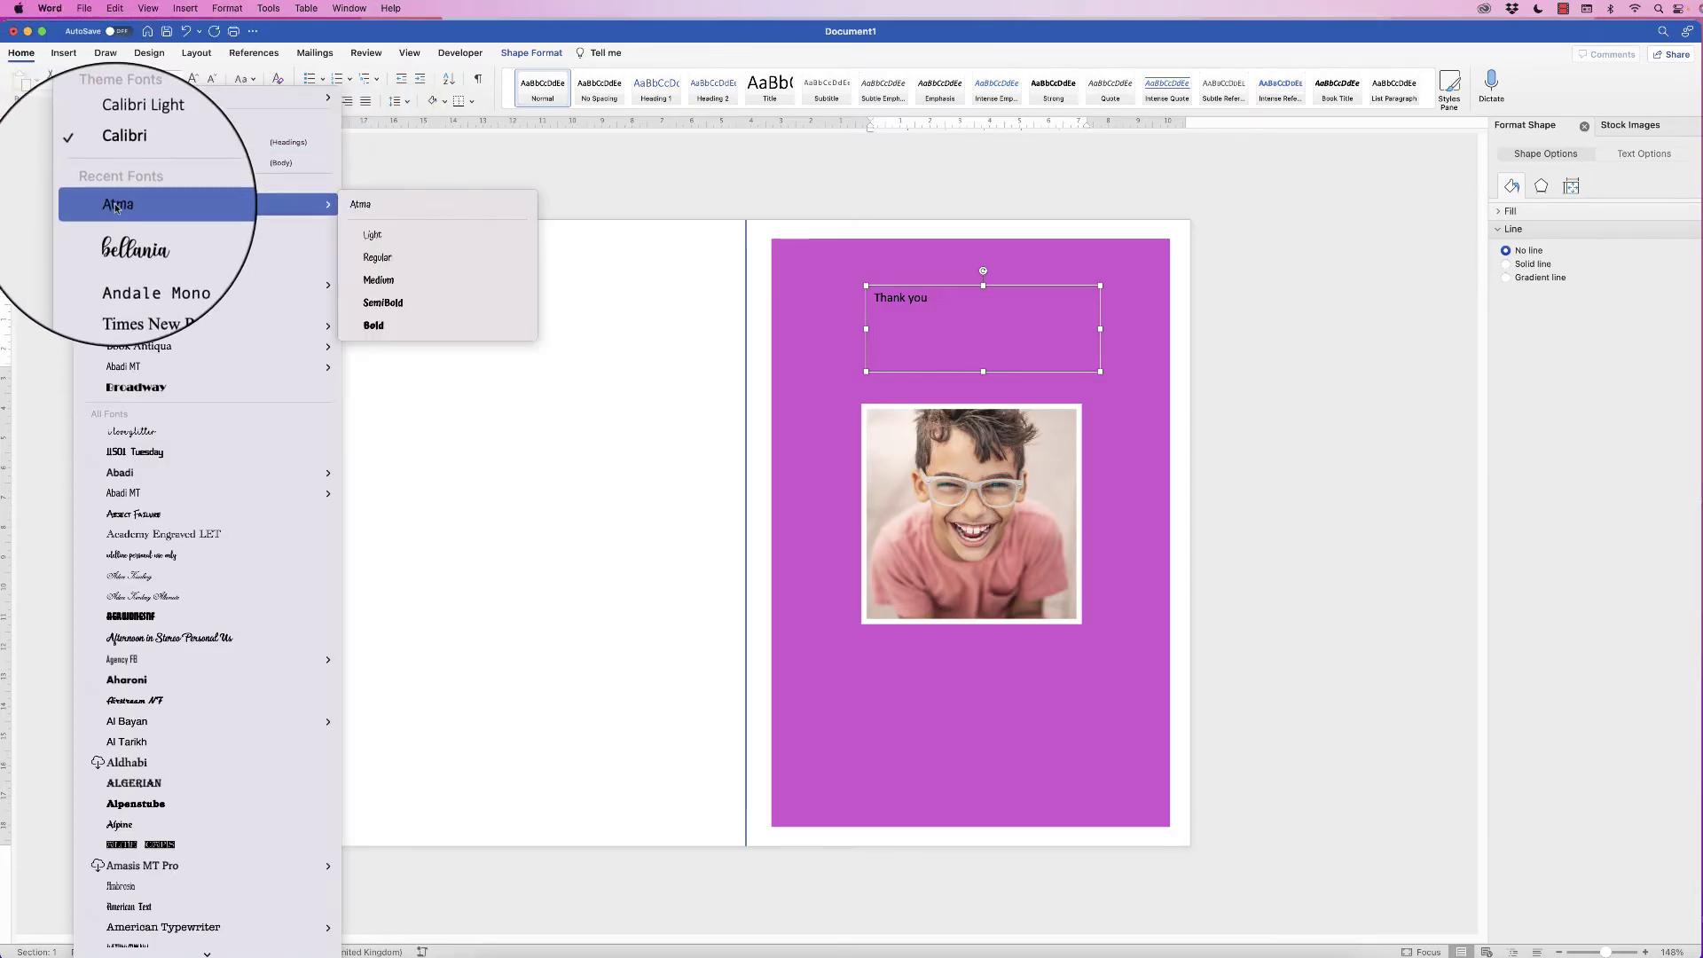
{"action": "left_click", "coordinate": [119, 202]}
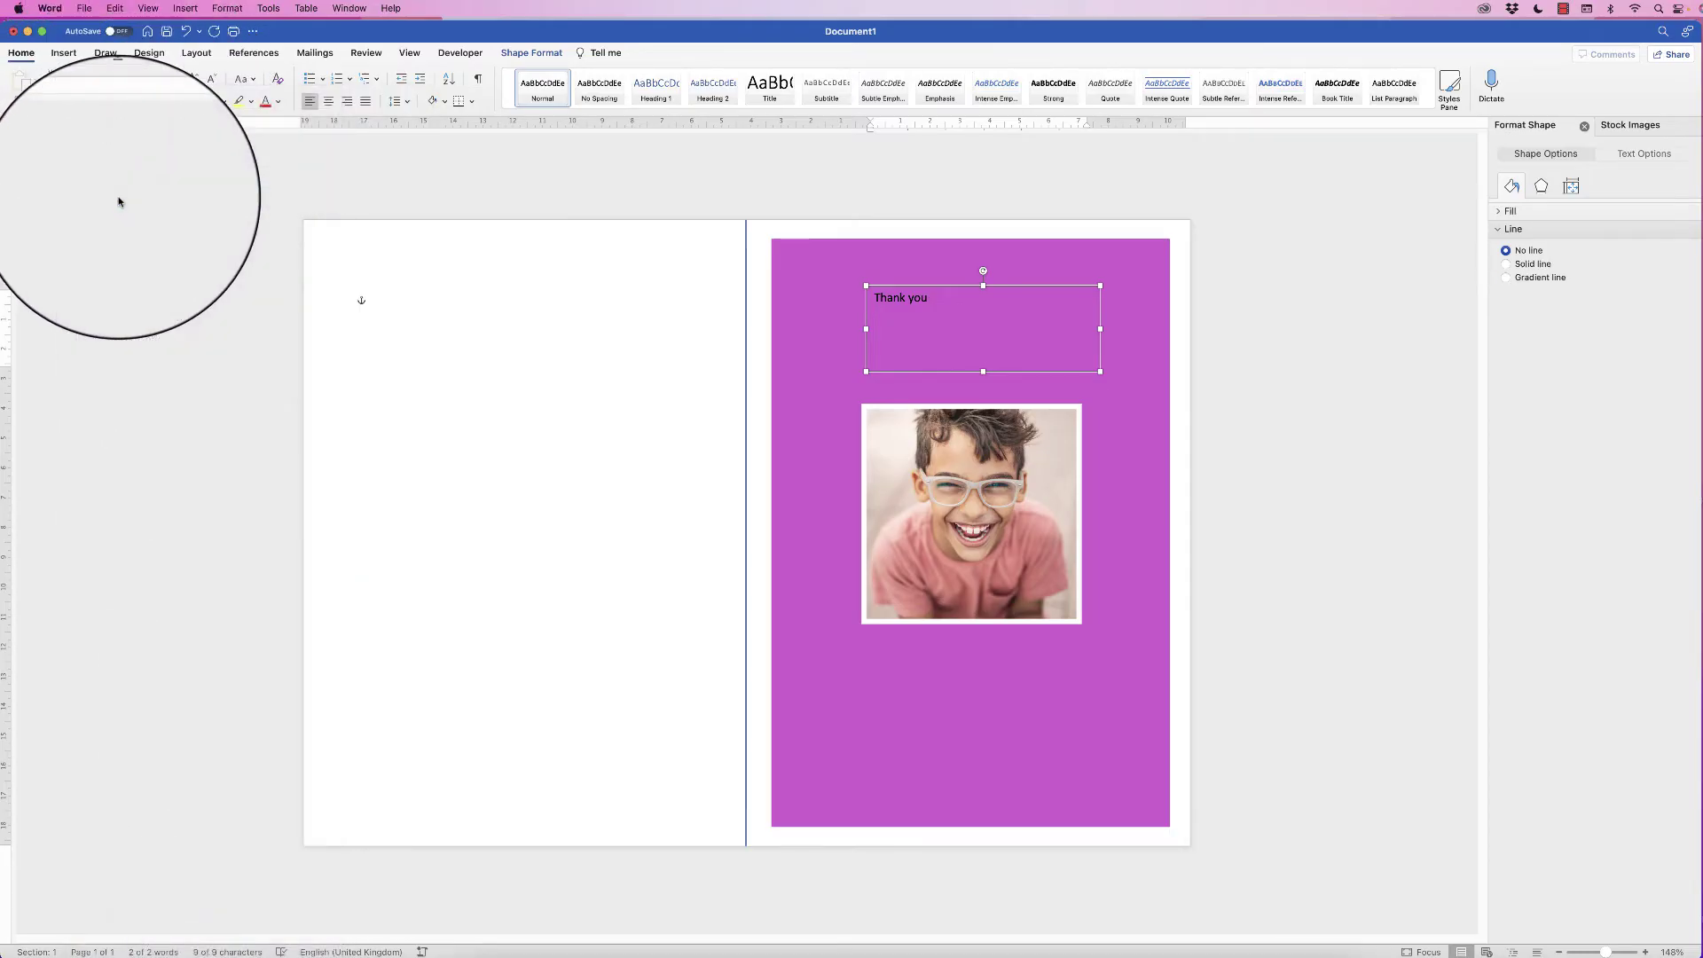
{"action": "left_click", "coordinate": [278, 100]}
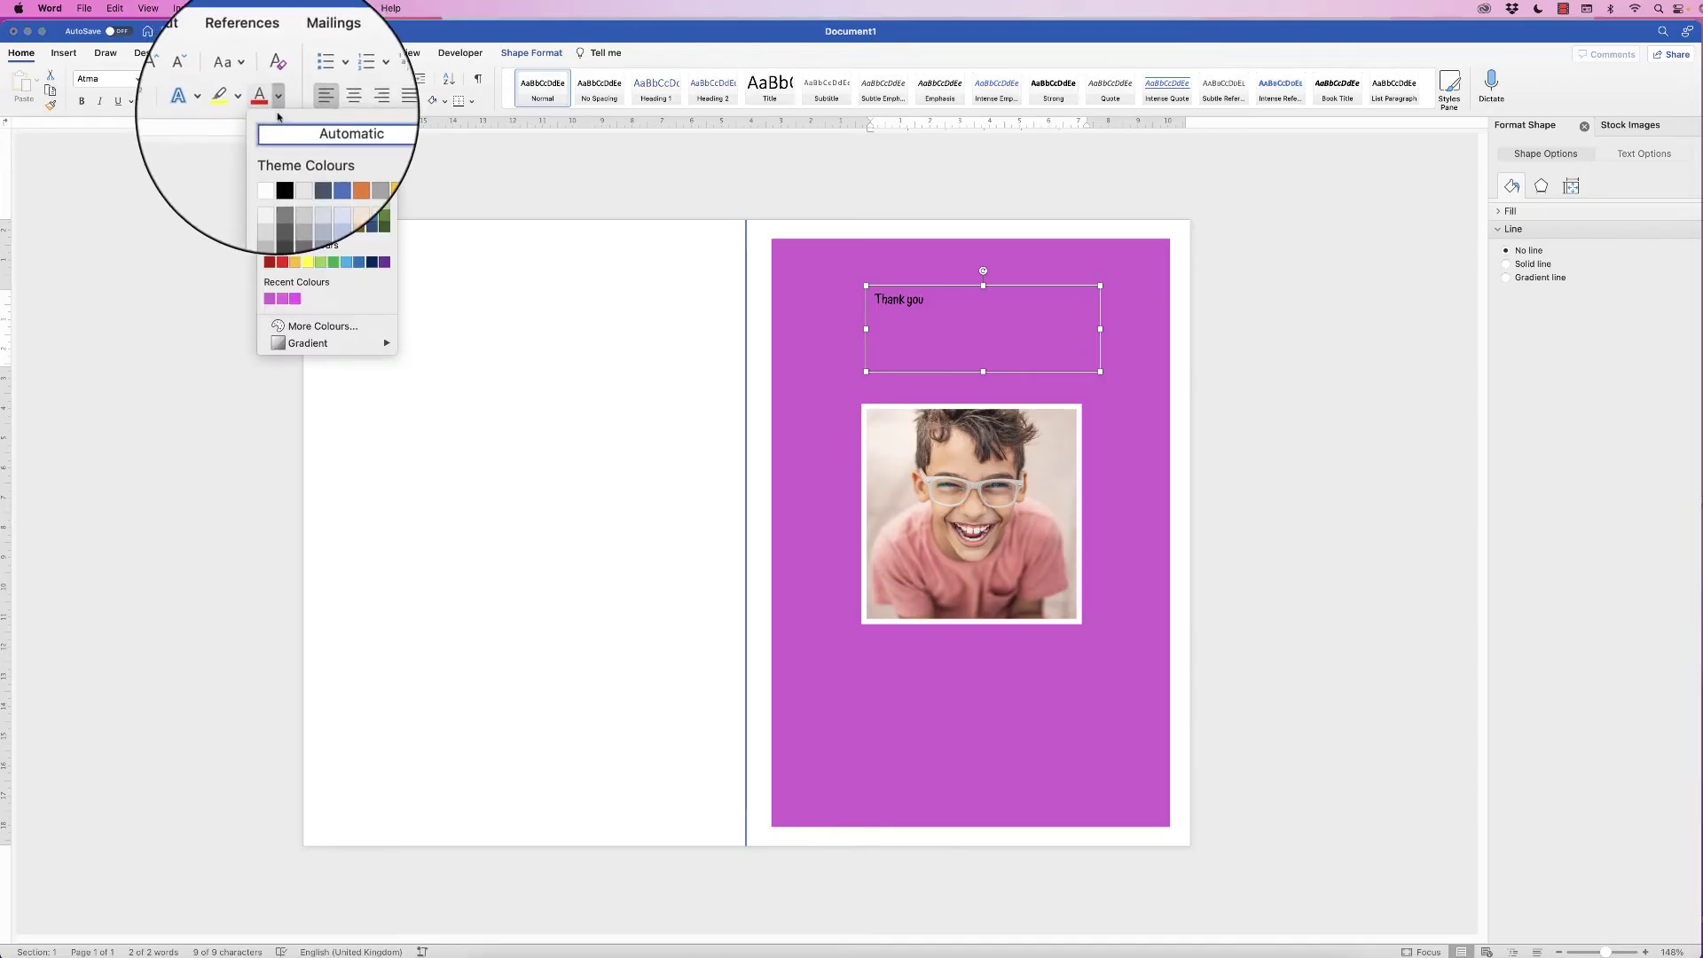
{"action": "left_click", "coordinate": [269, 167]}
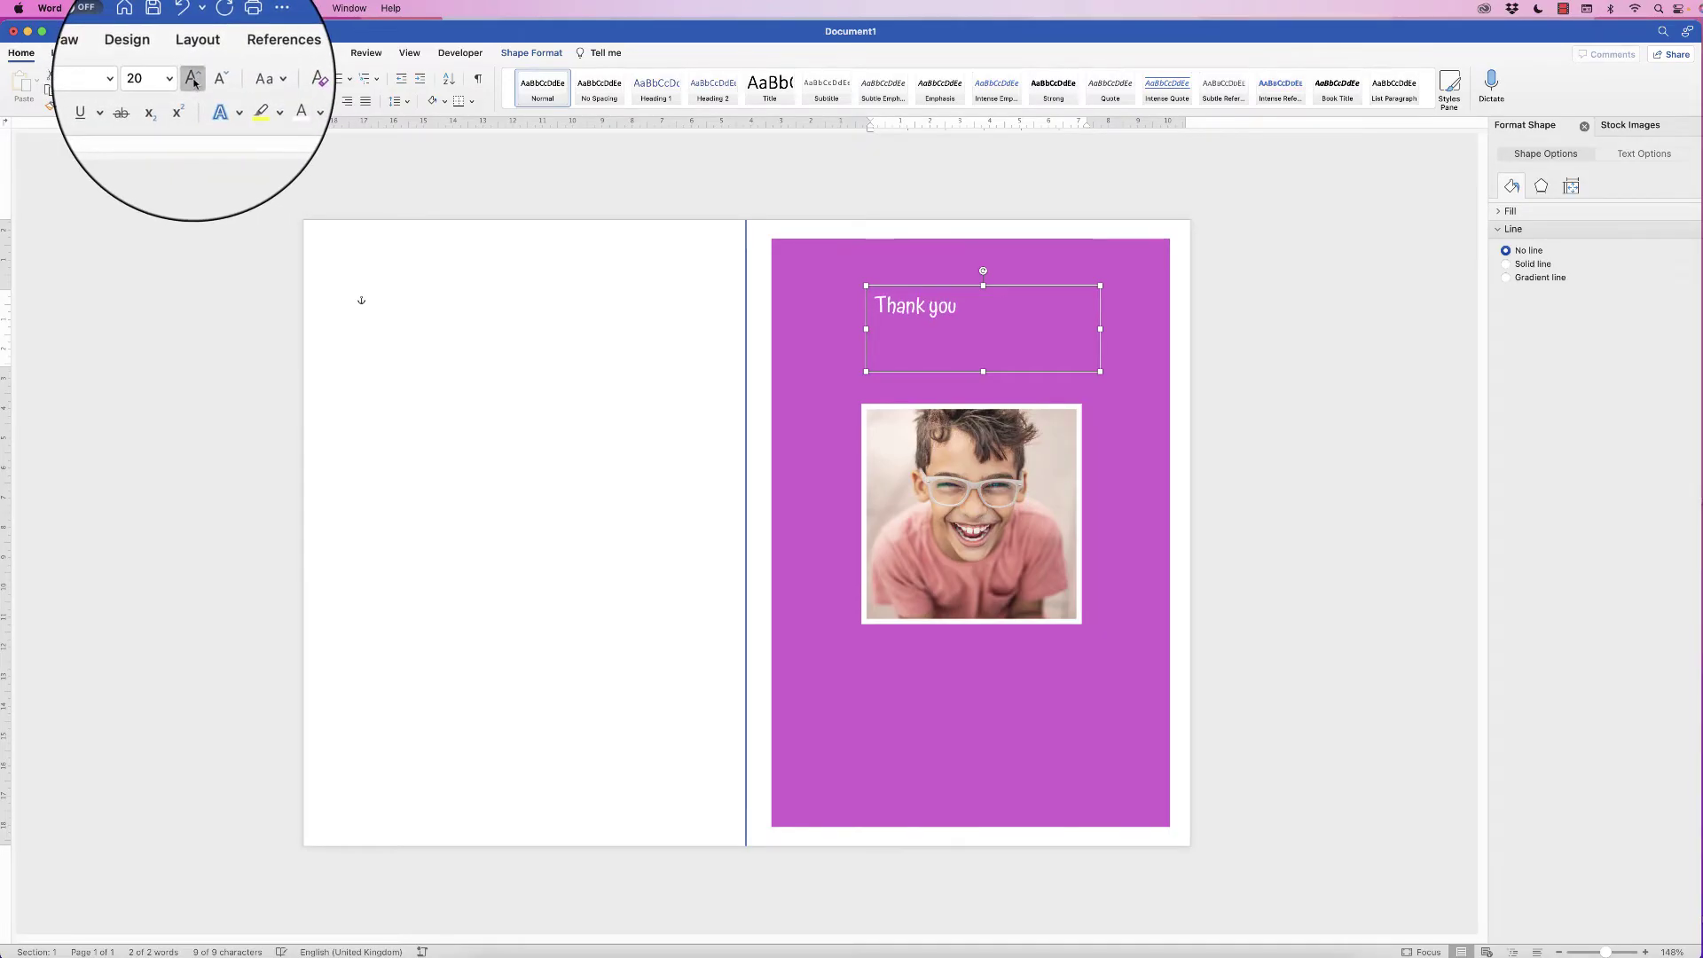
Step: Enlarge the "Thank you" text to 48 pt and centre it within its text box
{"action": "left_click", "coordinate": [195, 83]}
{"action": "left_click", "coordinate": [194, 83]}
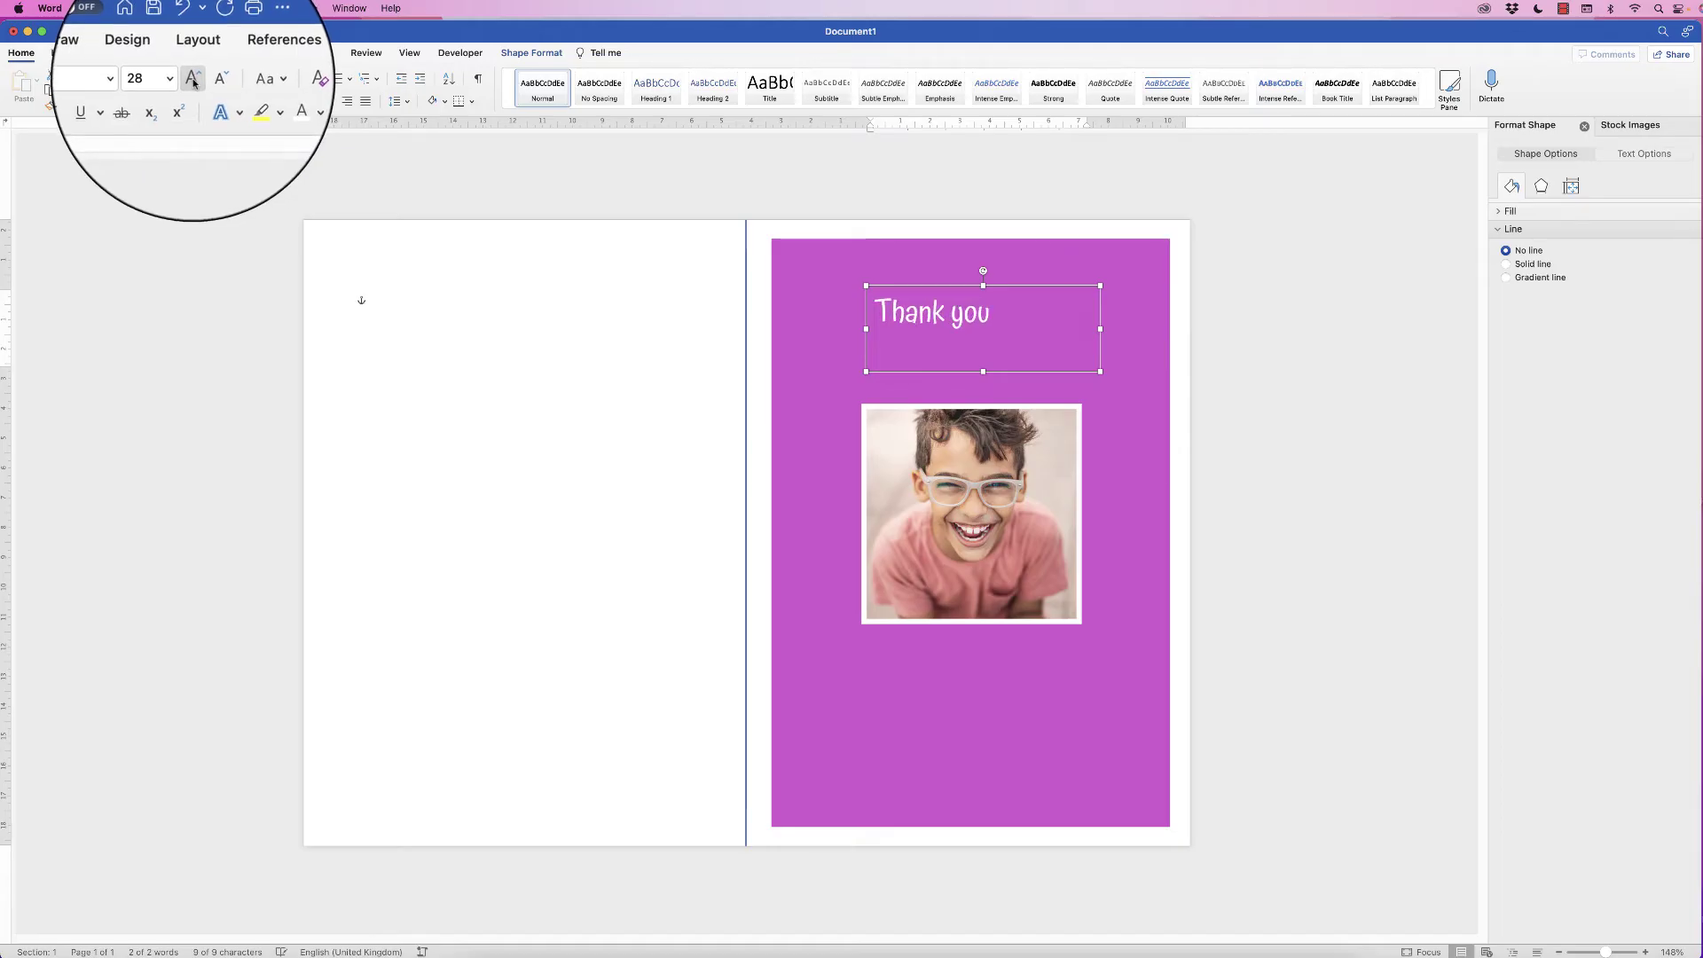
{"action": "left_click", "coordinate": [194, 83]}
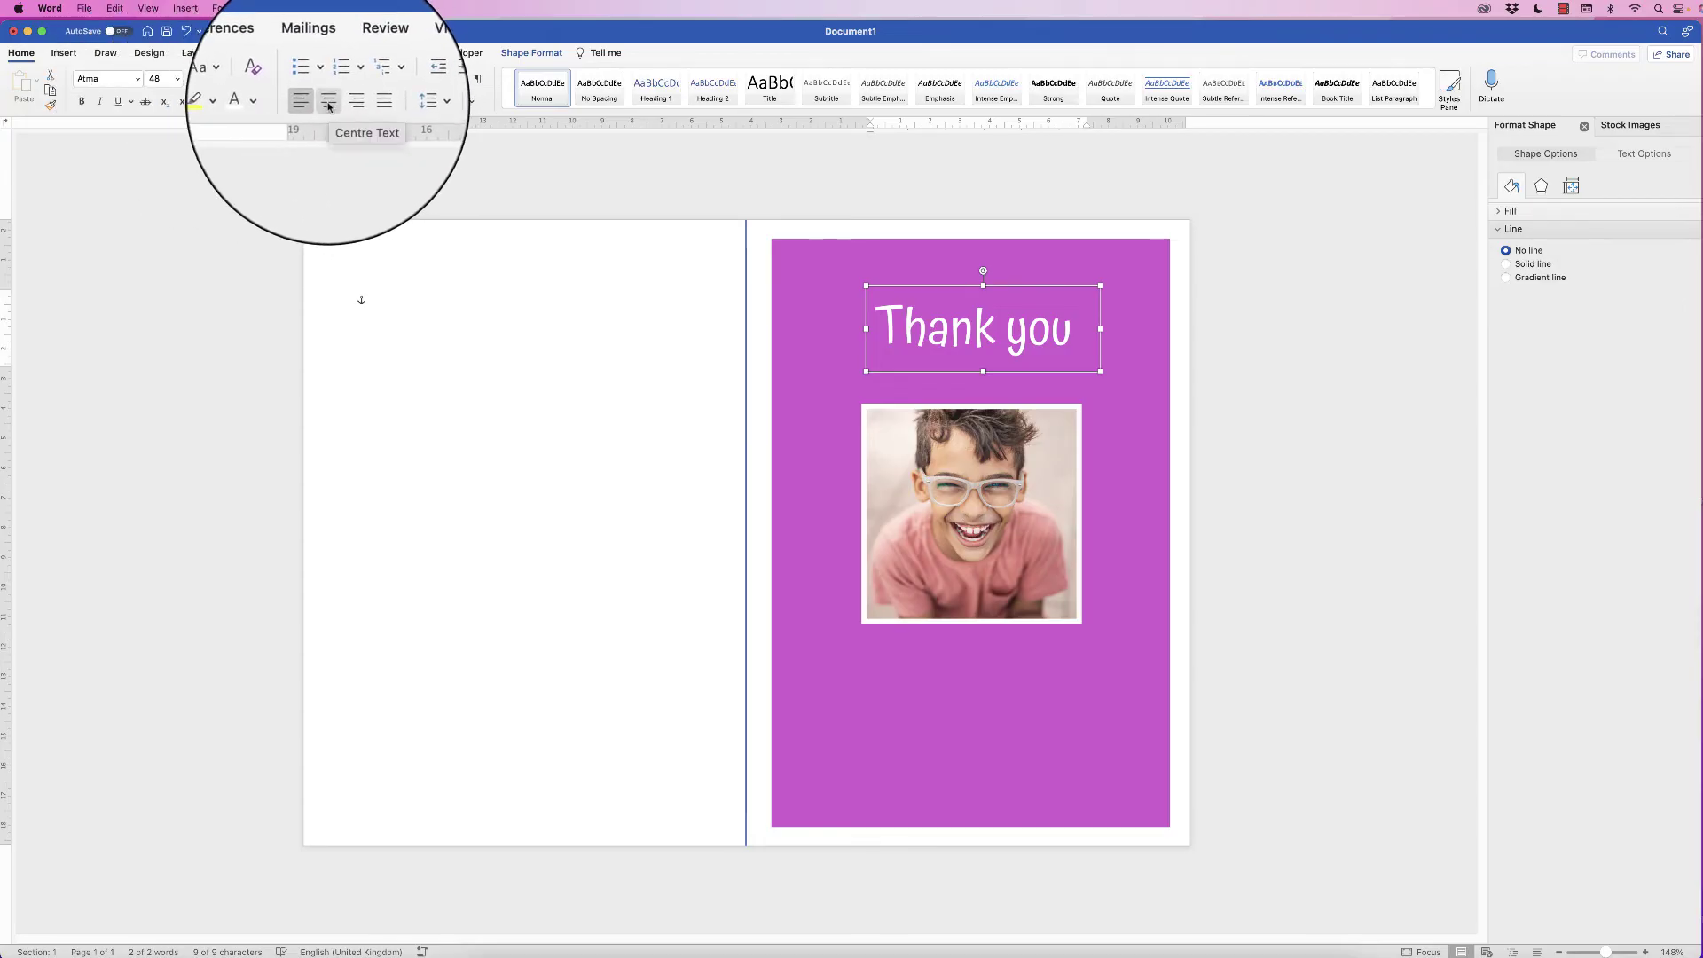
{"action": "left_click", "coordinate": [328, 102]}
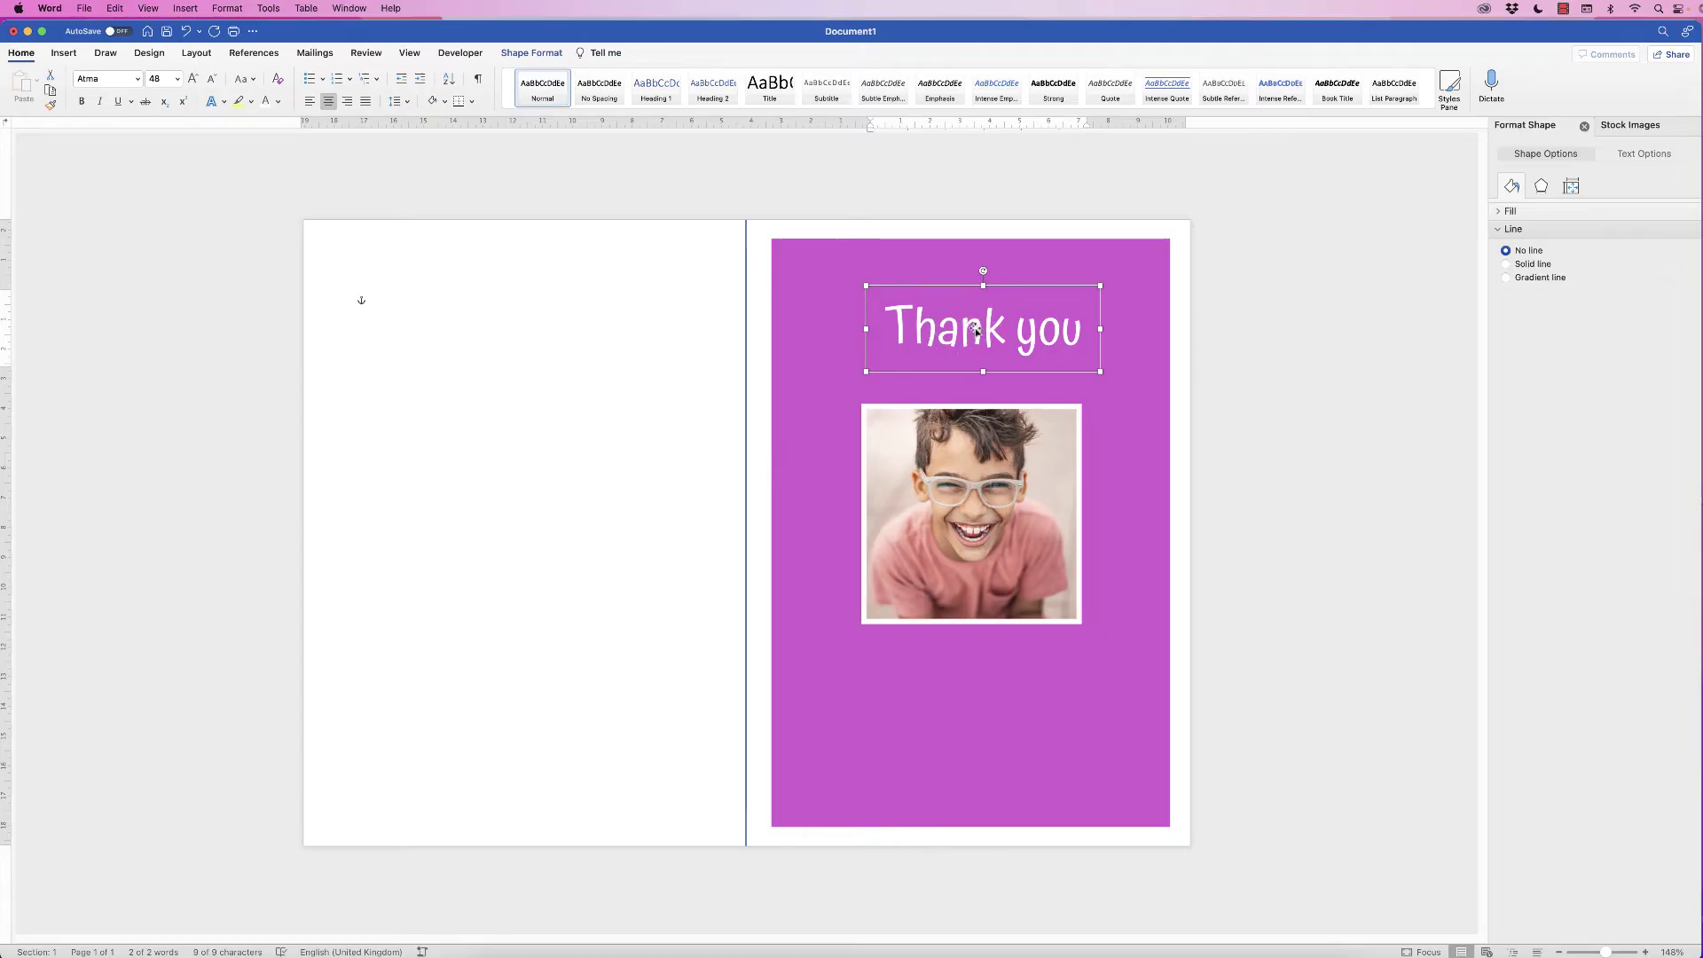
Step: Duplicate the "Thank you" text box below the photo and replace the copy's text with "Grandma"
{"action": "left_click_drag", "start_coordinate": [972, 334], "coordinate": [955, 683]}
{"action": "left_click", "coordinate": [931, 753]}
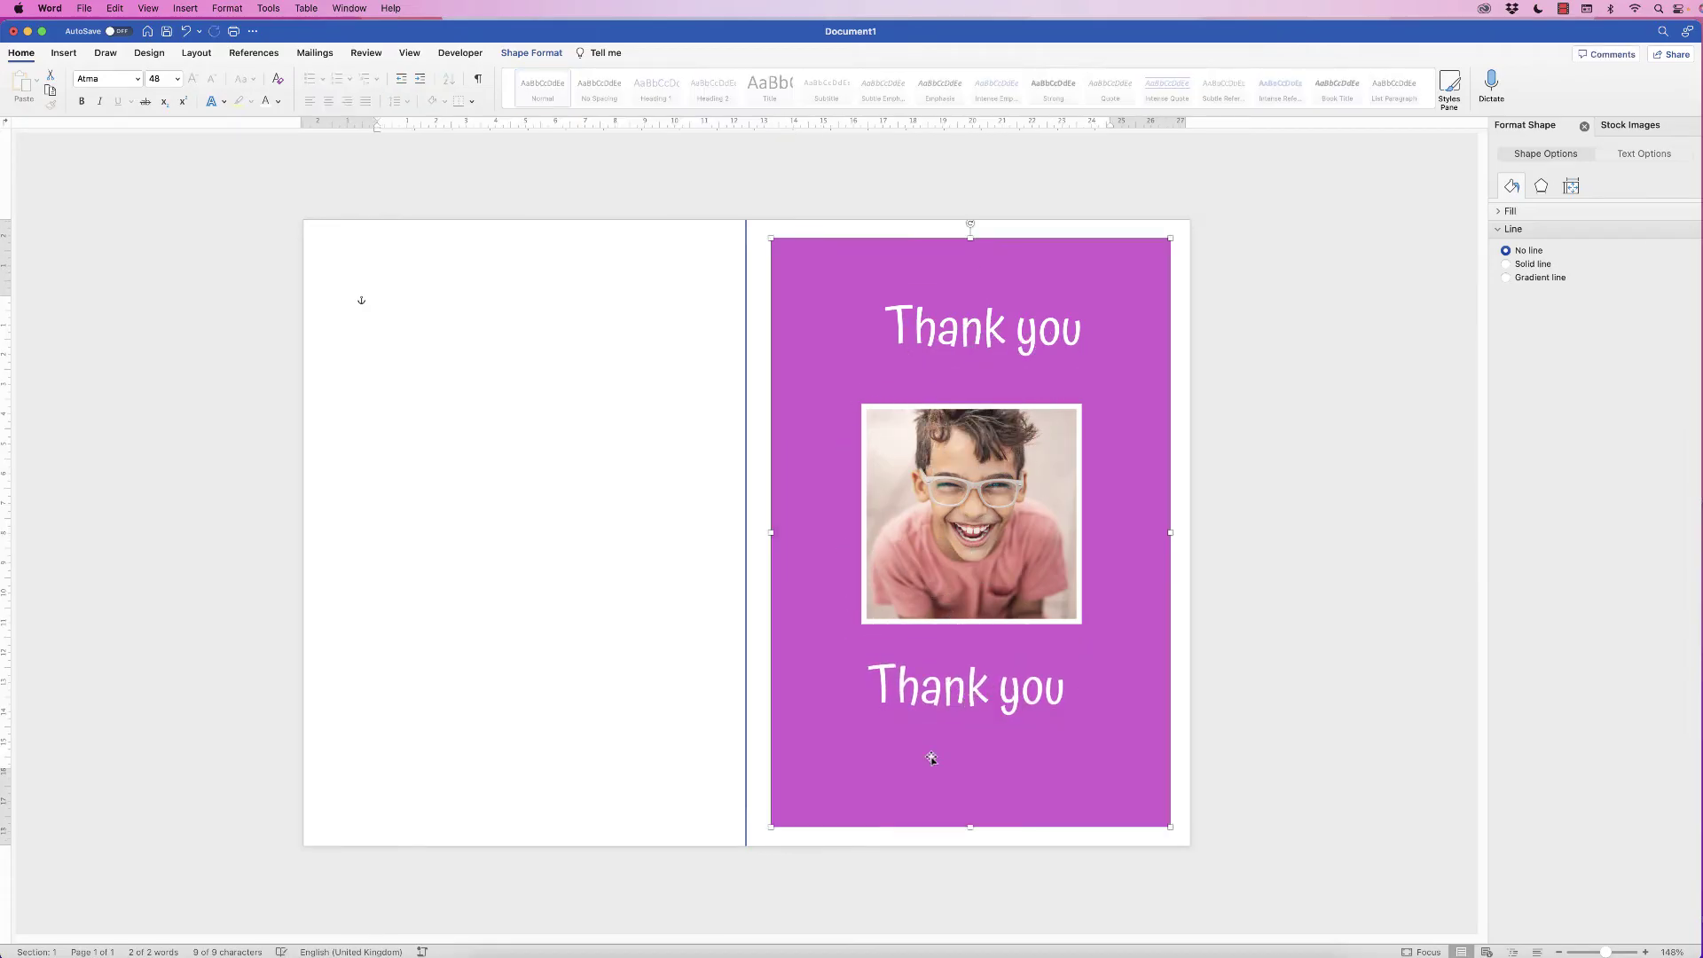
{"action": "left_click", "coordinate": [993, 685]}
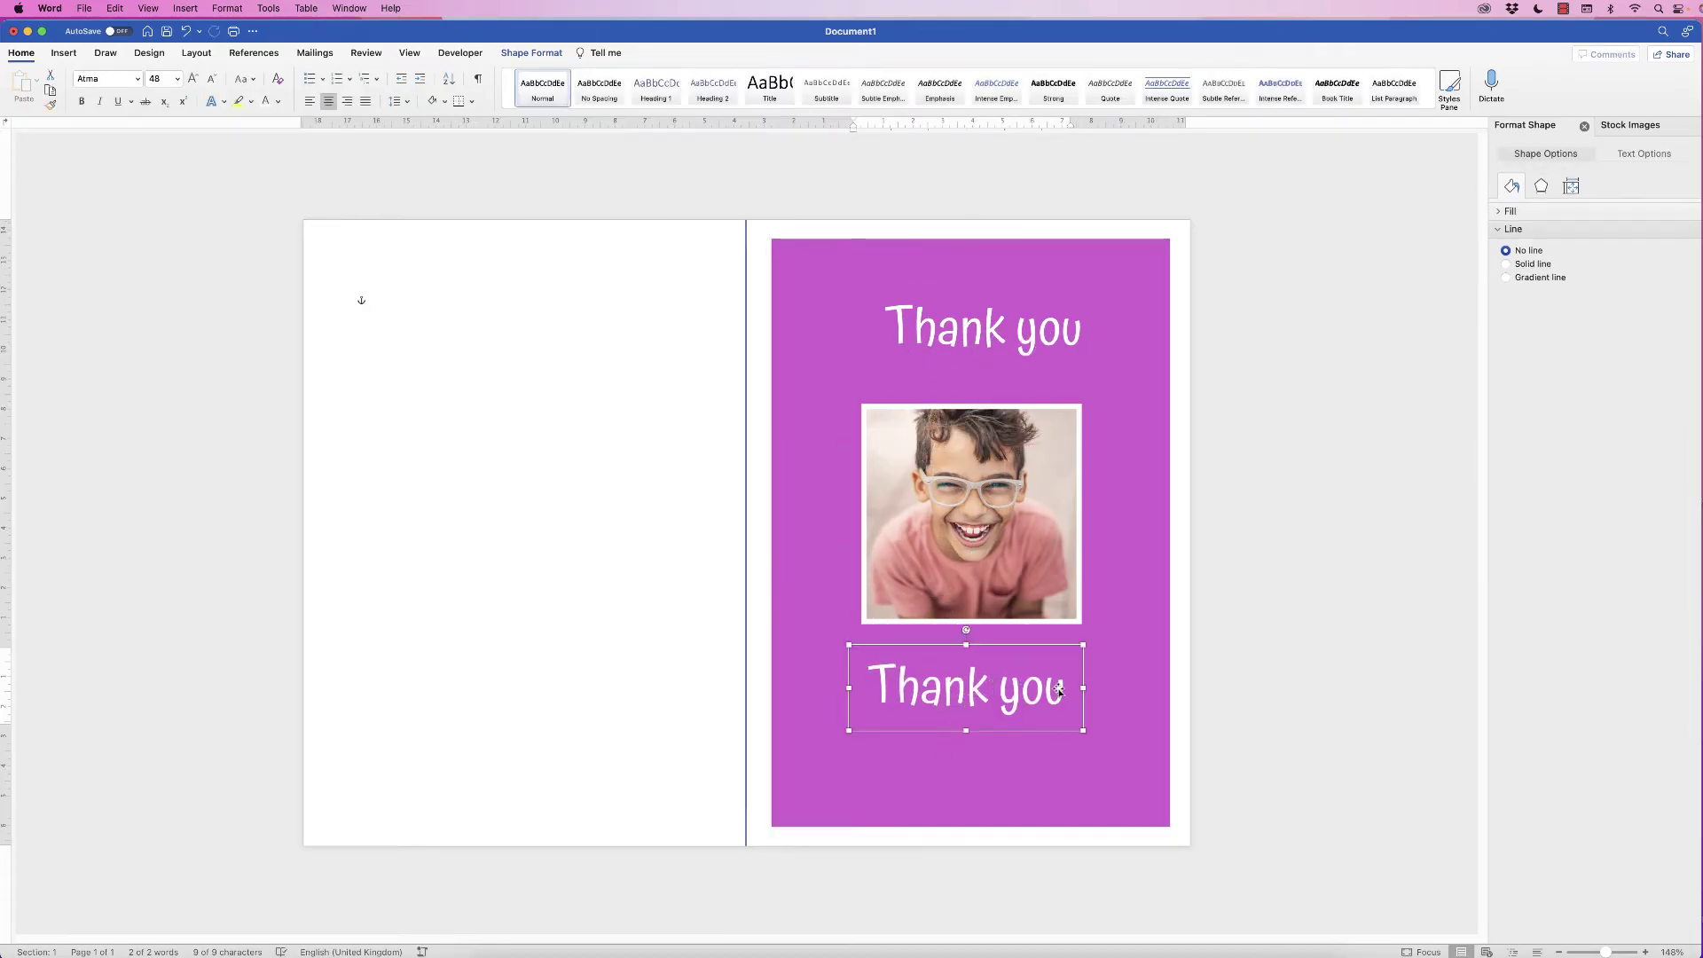
{"action": "left_click_drag", "start_coordinate": [1064, 701], "coordinate": [984, 688]}
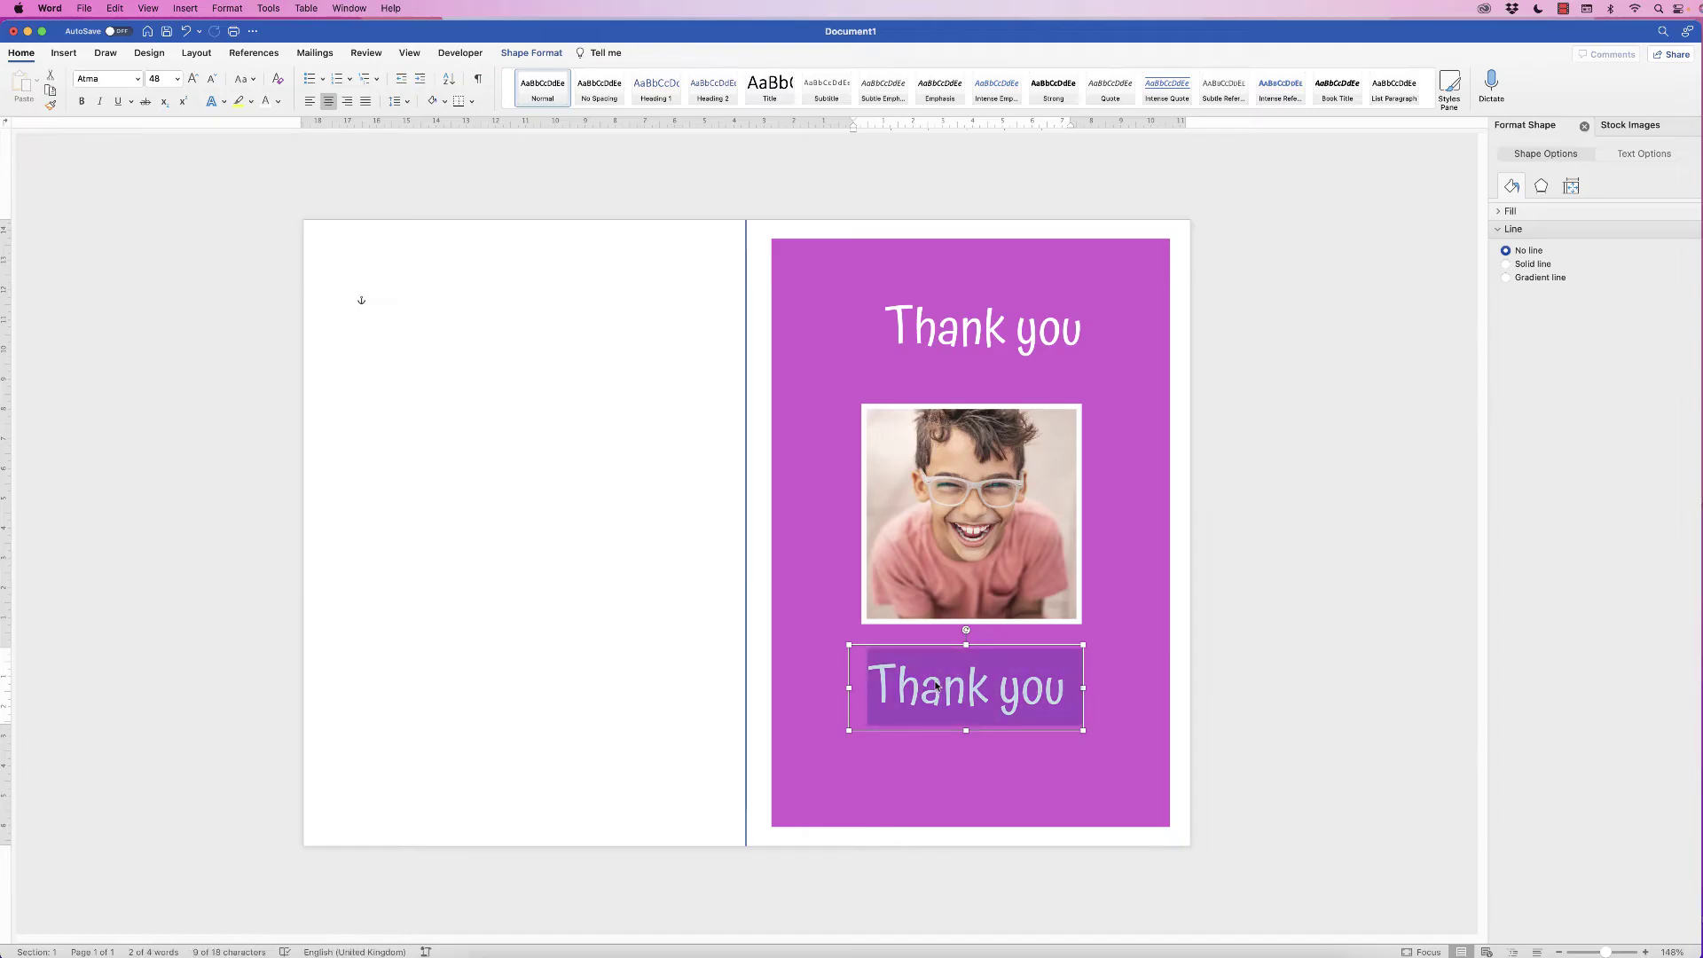
{"action": "type", "text": "Grandma"}
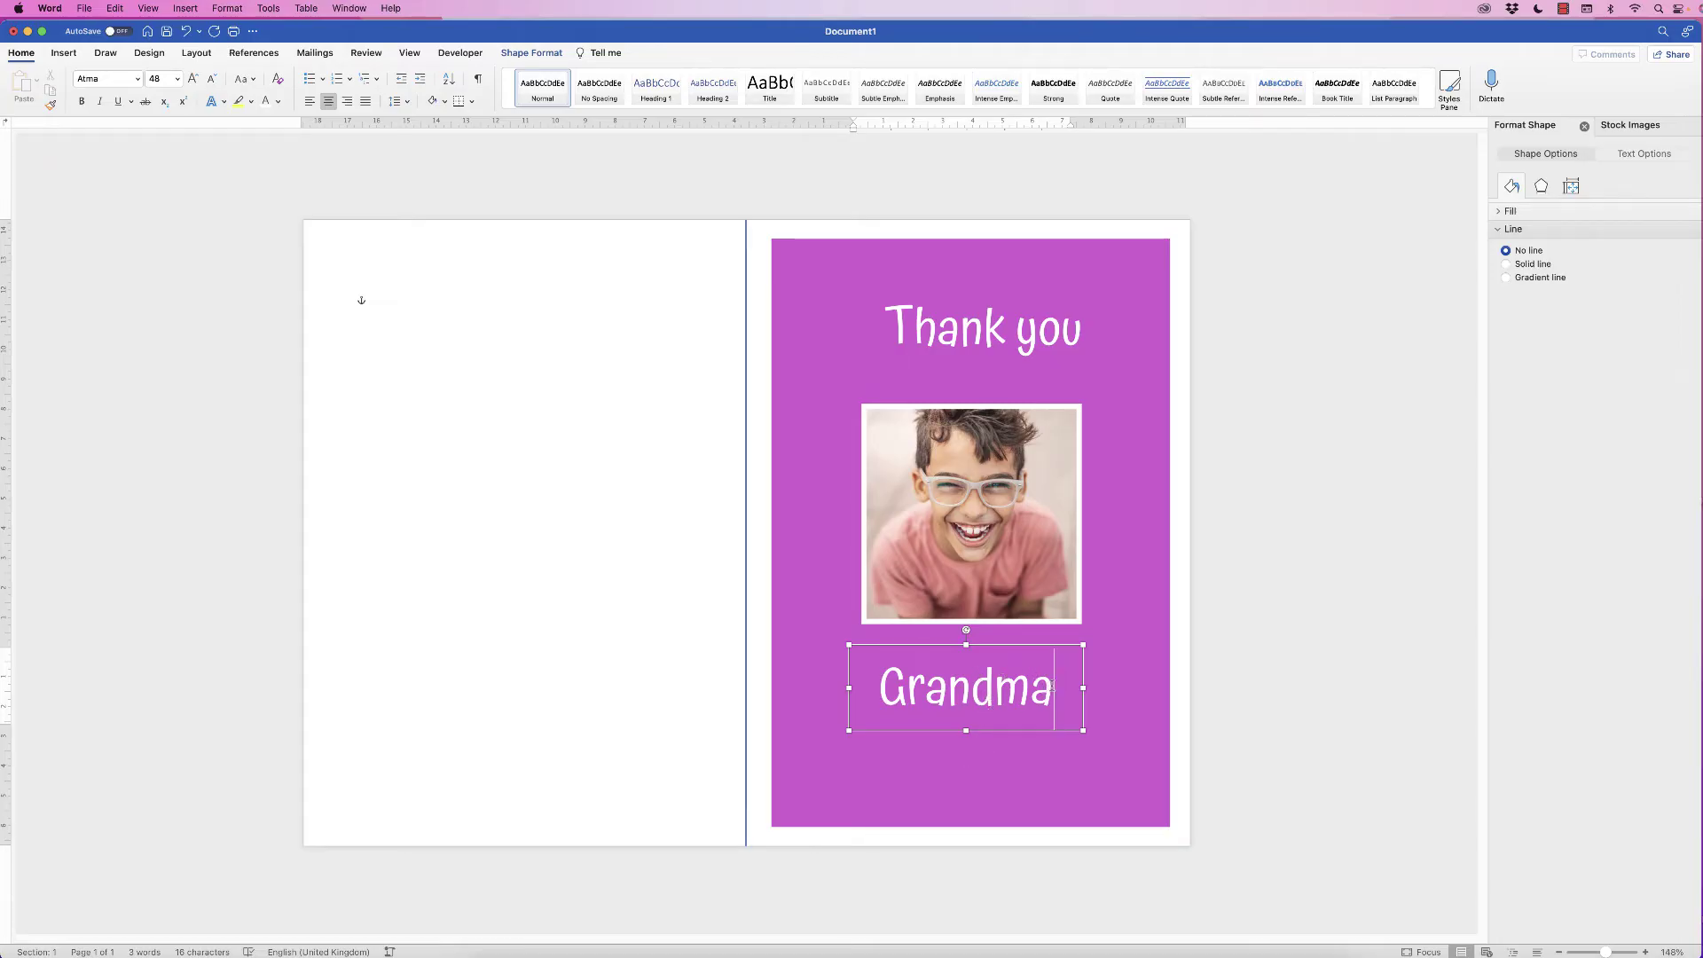
{"action": "left_click", "coordinate": [1100, 687]}
Step: Duplicate the "Grandma" text box directly below it and replace the copy's text with "You're Awesome"
{"action": "left_click", "coordinate": [1020, 692]}
{"action": "double_click", "coordinate": [973, 695]}
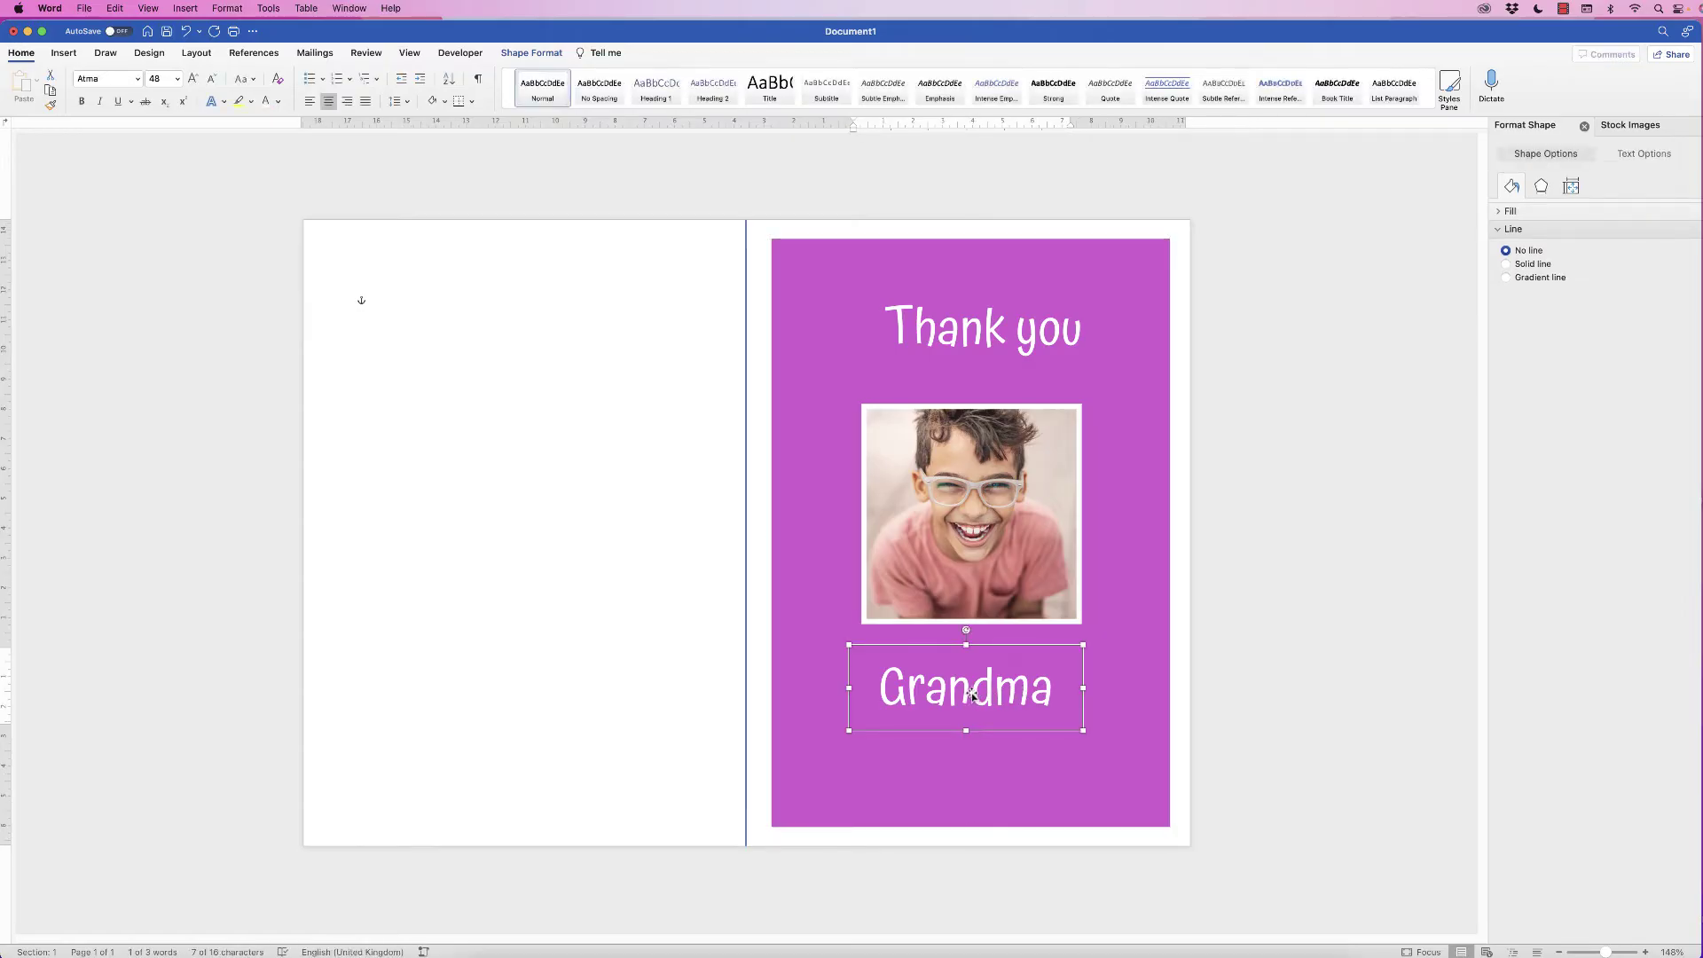
{"action": "left_click_drag", "start_coordinate": [978, 696], "coordinate": [998, 778]}
{"action": "left_click", "coordinate": [1044, 781]}
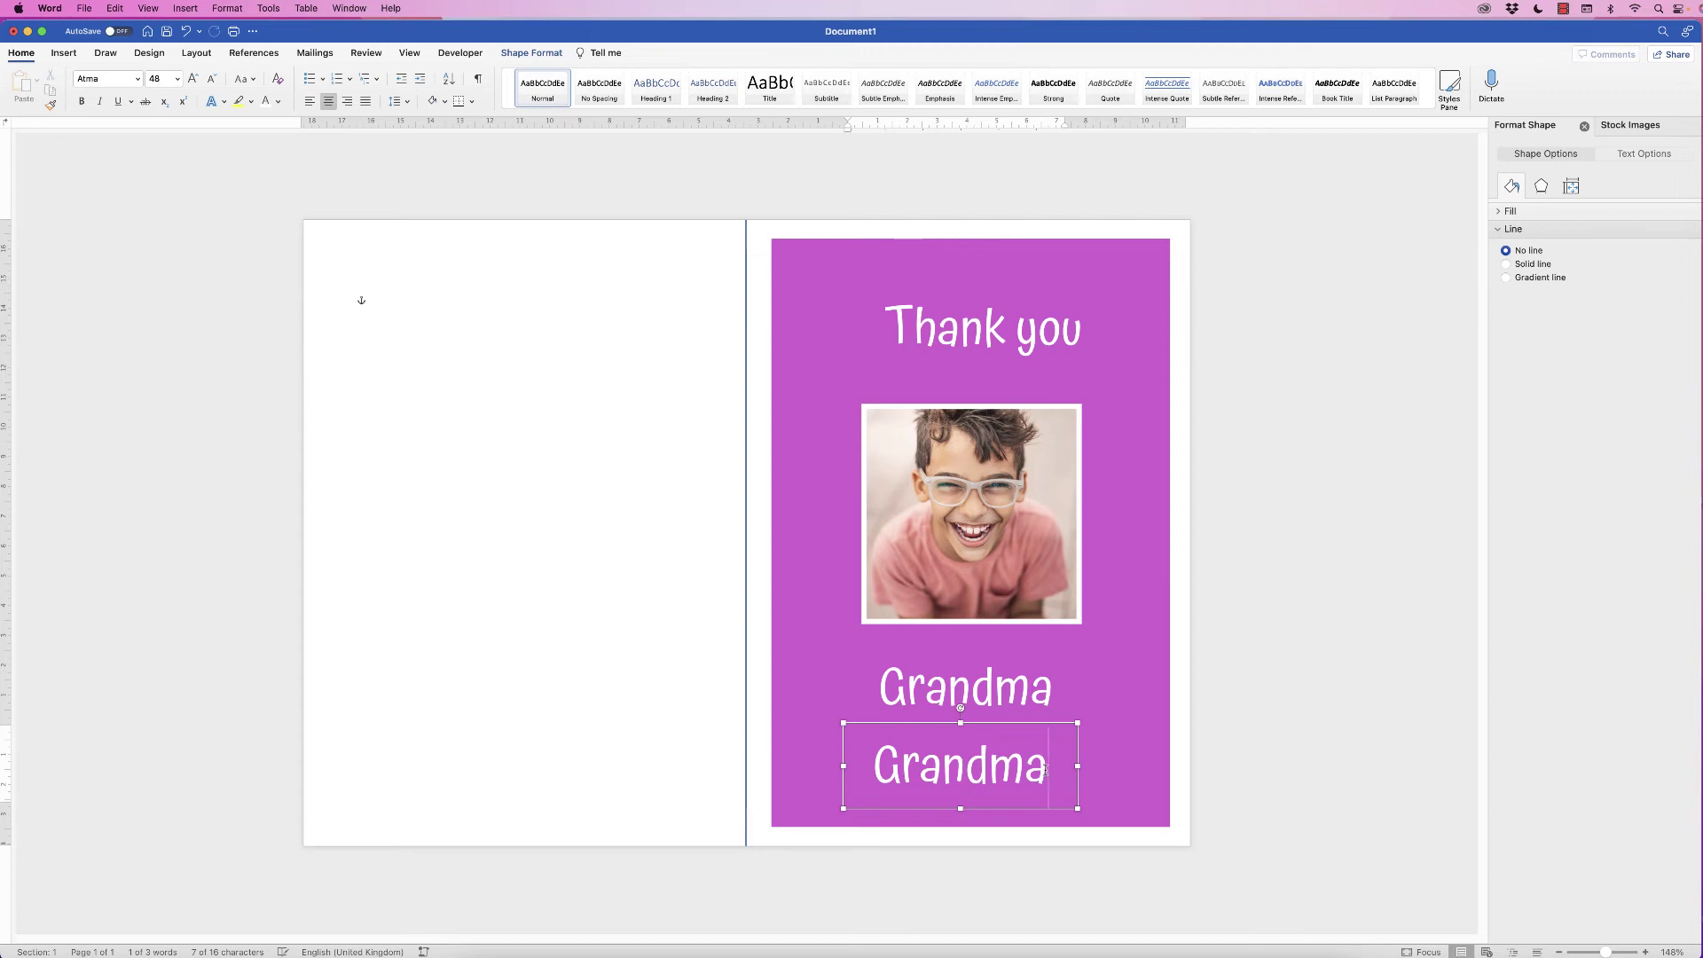
{"action": "triple_click", "coordinate": [1046, 770]}
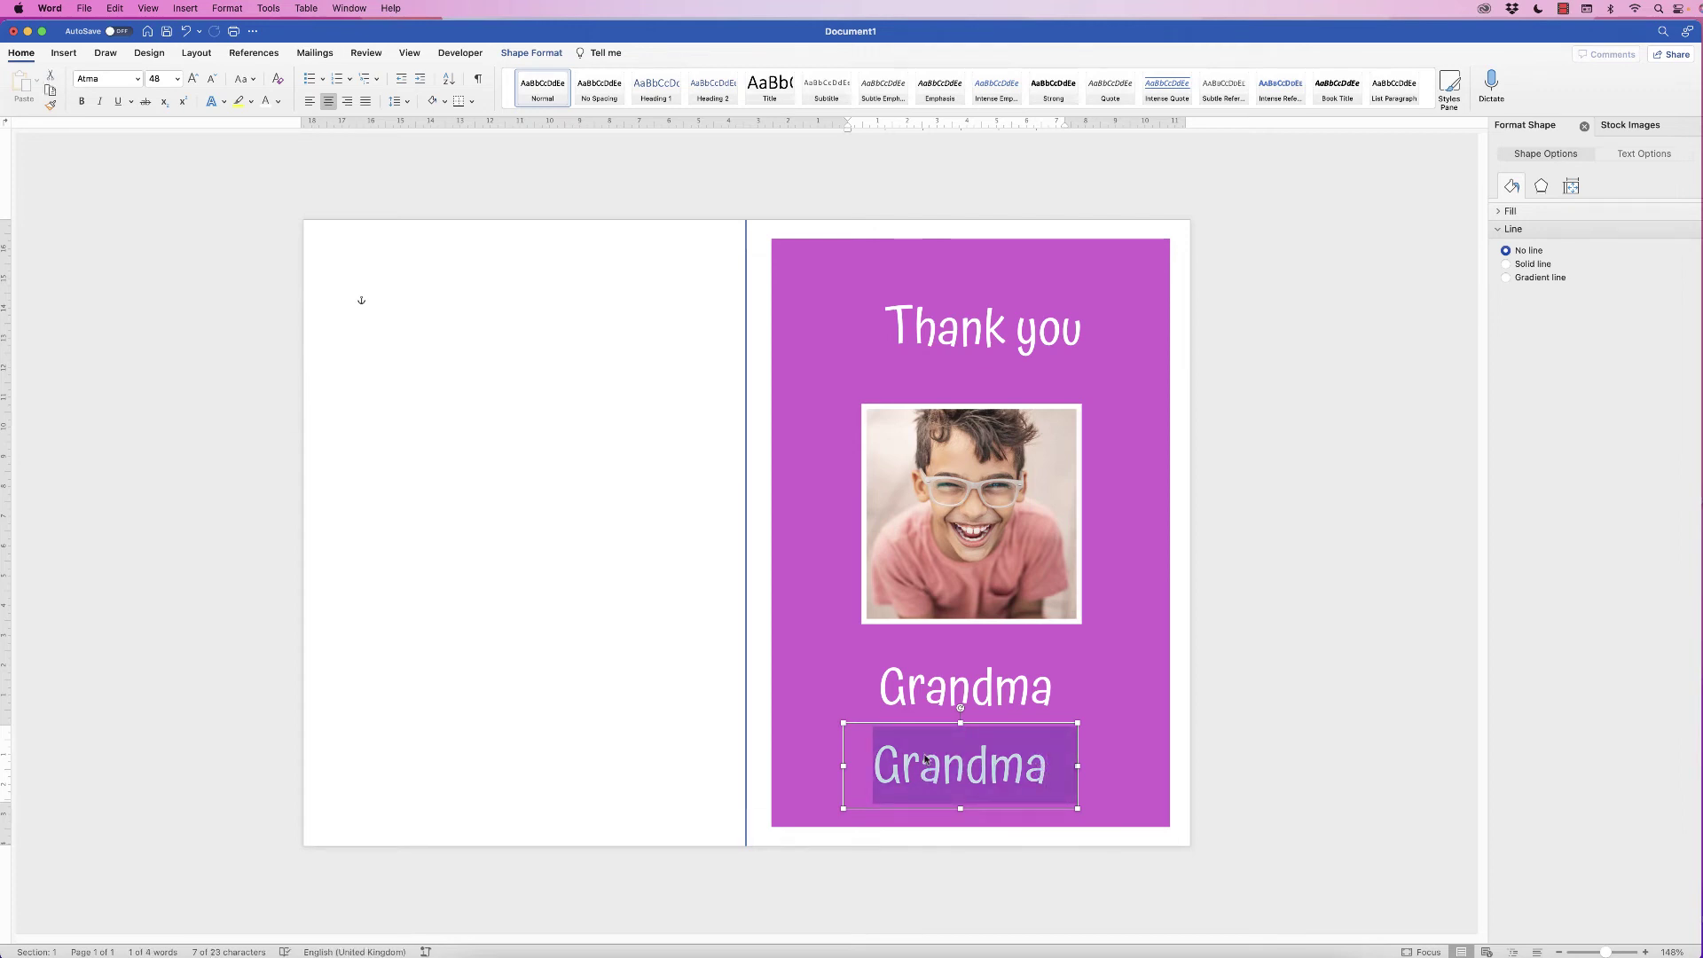
{"action": "type", "text": "You'"}
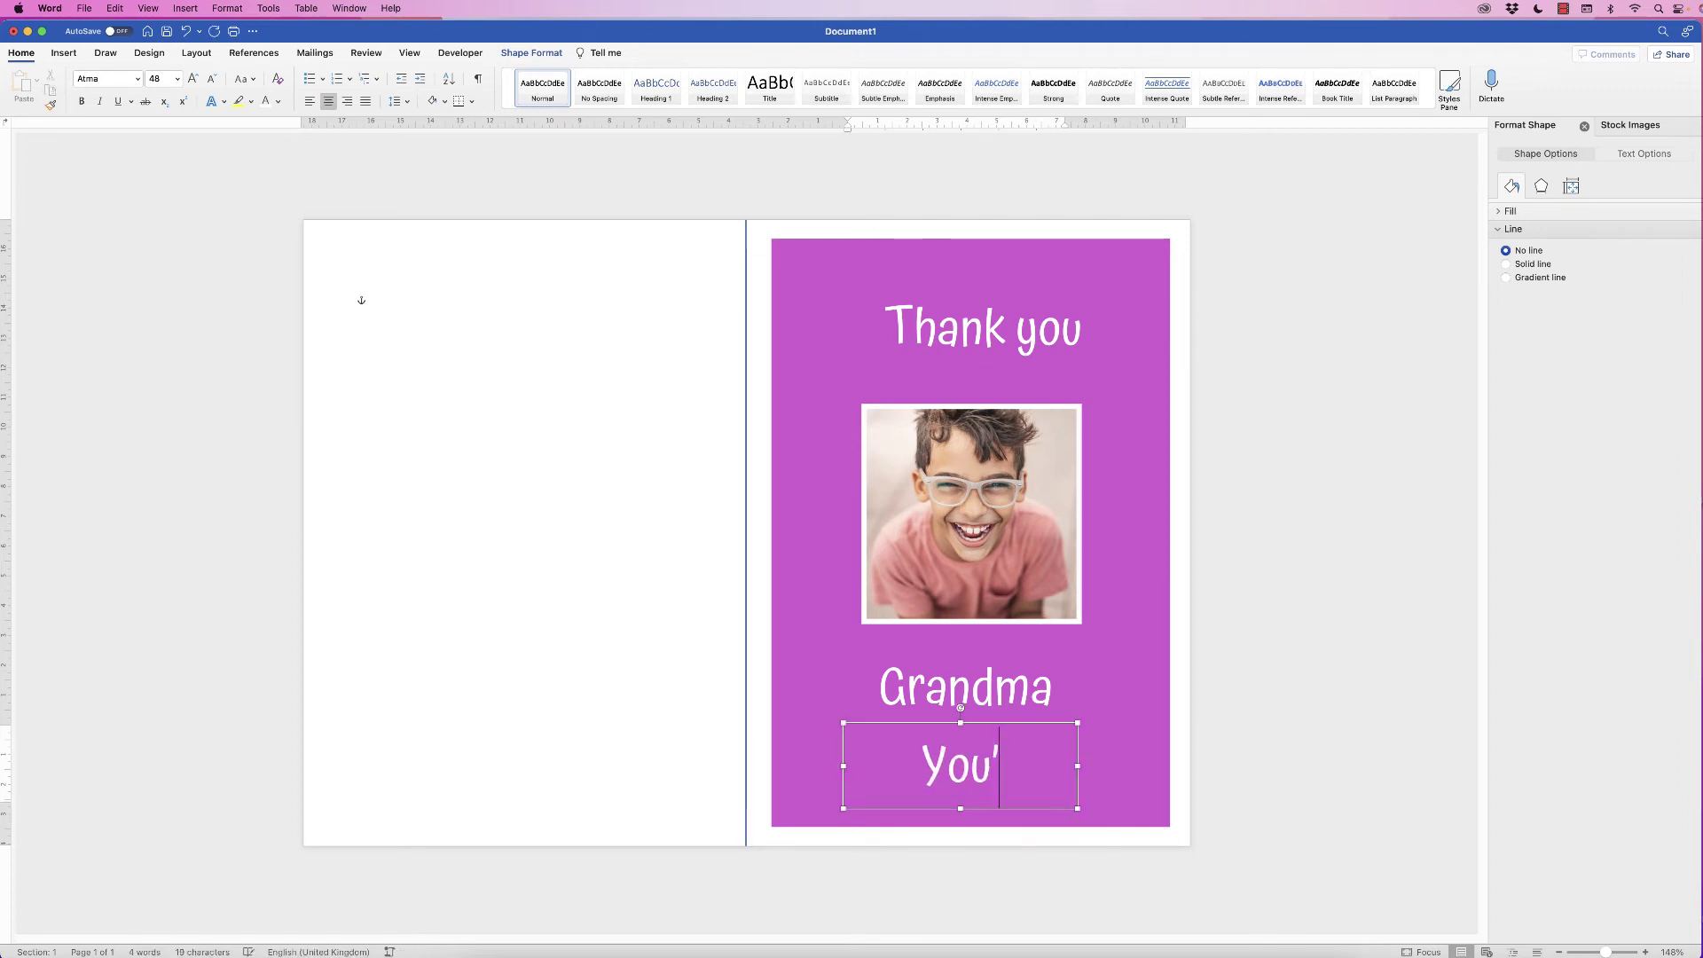
{"action": "type", "text": "re Awes"}
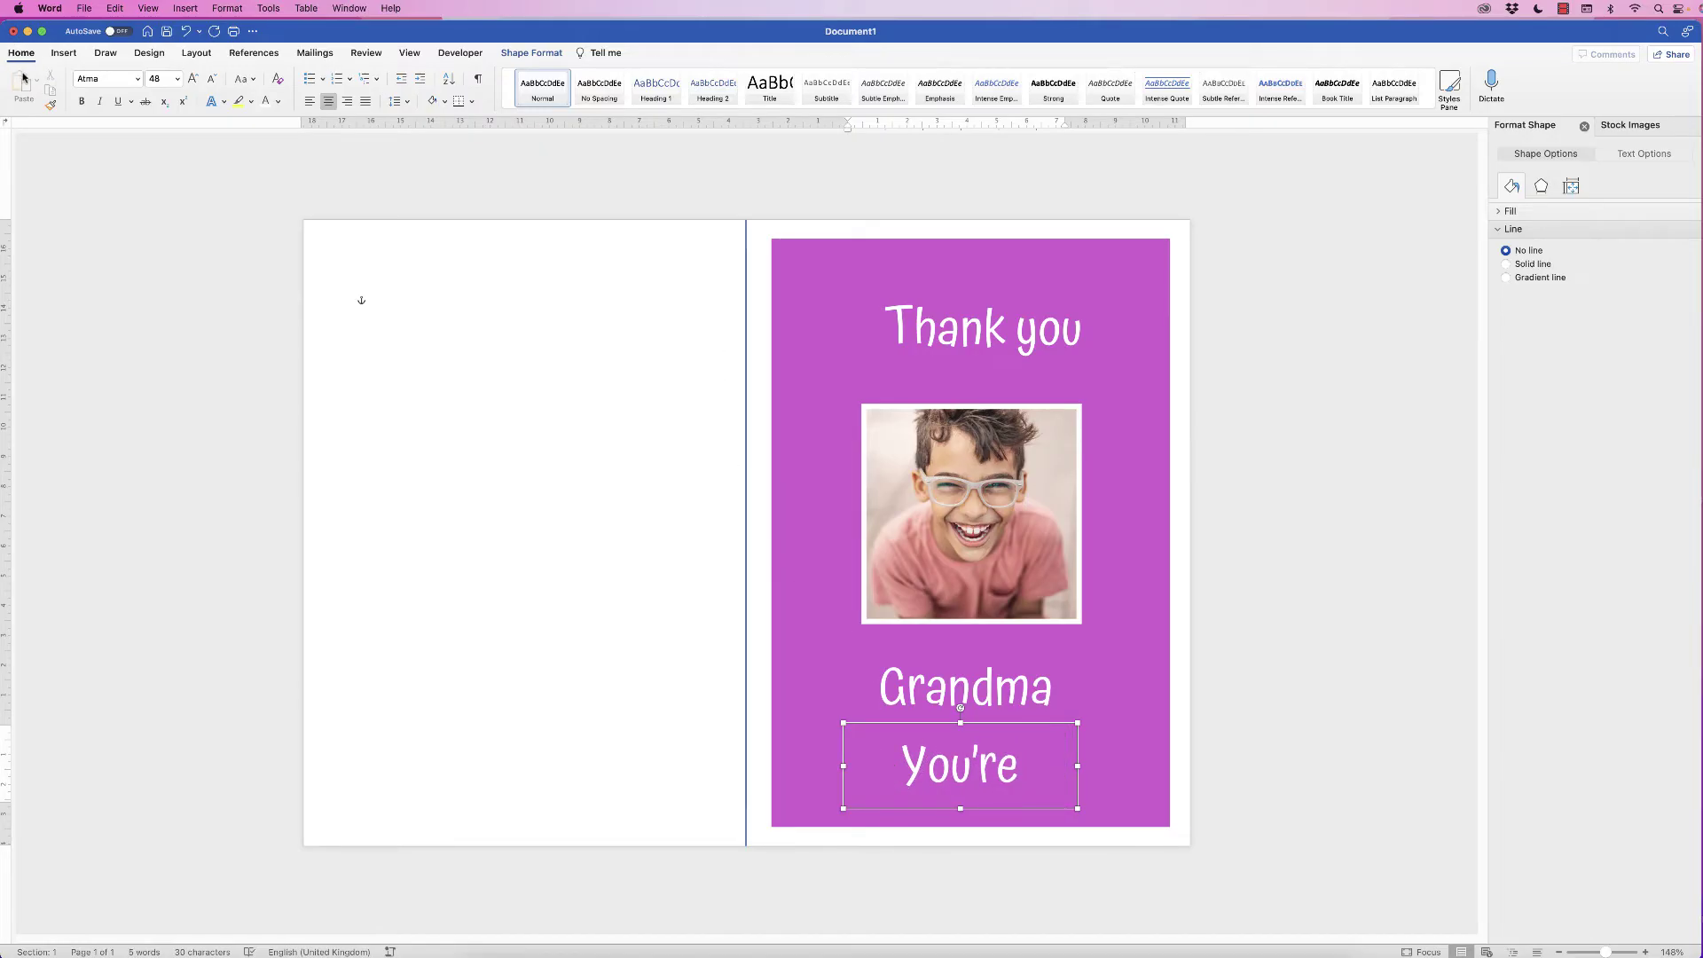
Step: Widen the "You're Awesome" text box slightly and reduce its text to 28 pt so it fits on one line
{"action": "left_click", "coordinate": [212, 80]}
{"action": "left_click", "coordinate": [212, 80]}
{"action": "left_click", "coordinate": [212, 80]}
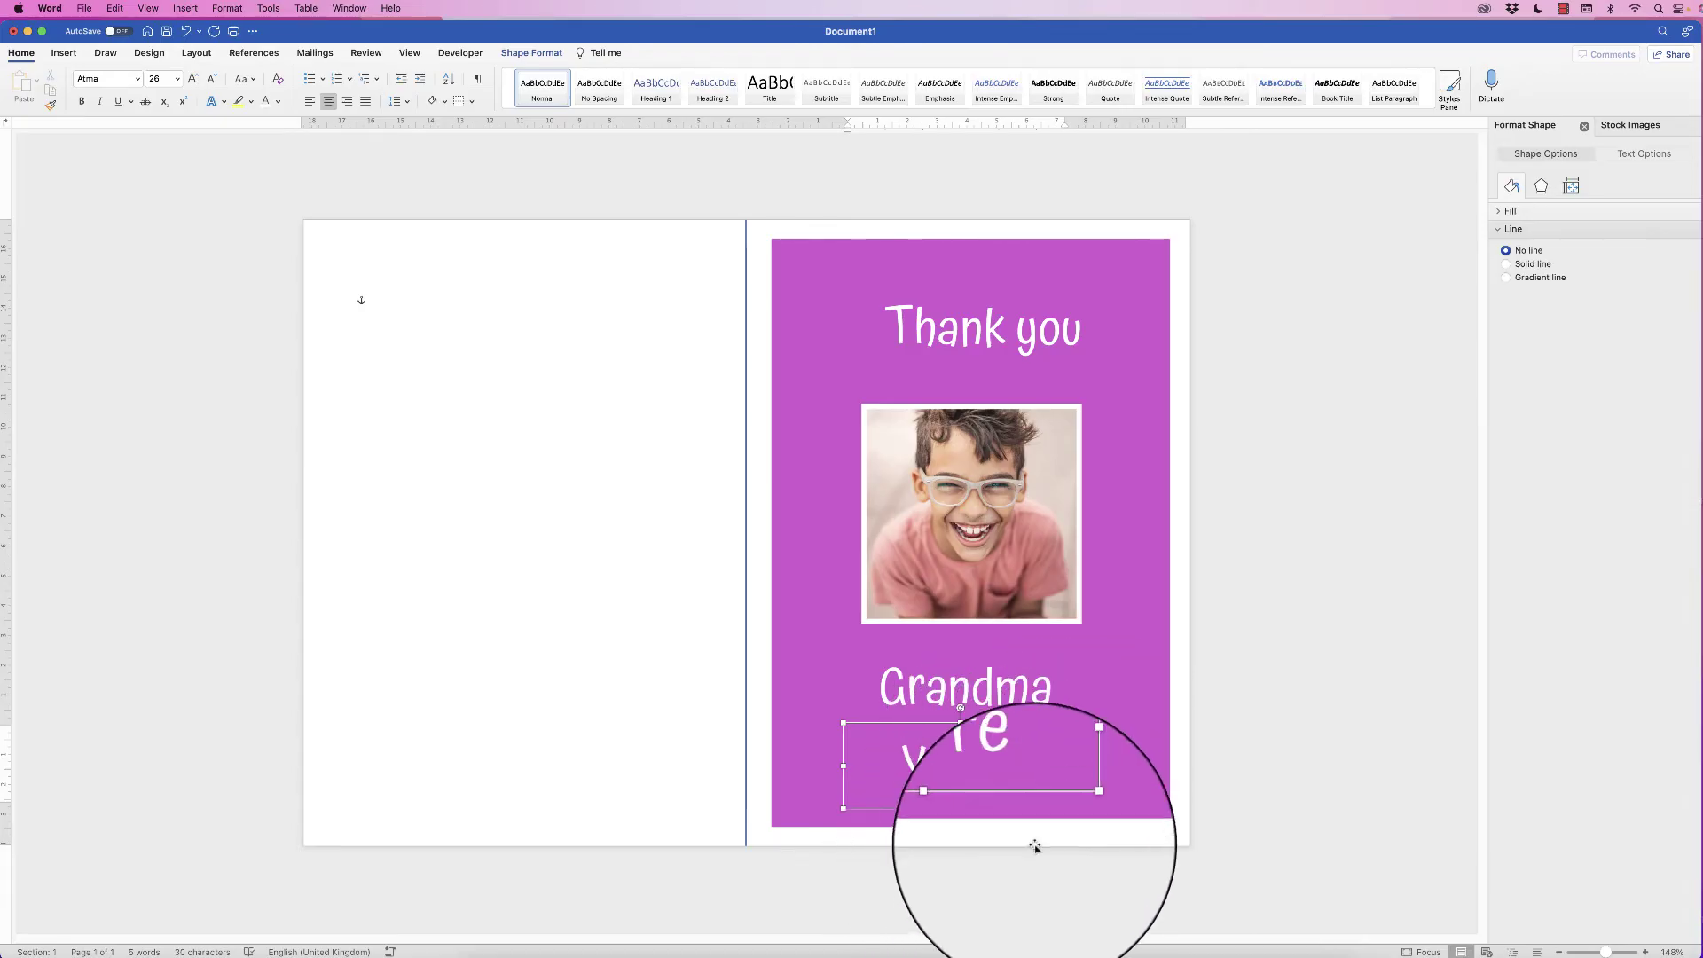
{"action": "left_click_drag", "start_coordinate": [1100, 765], "coordinate": [1088, 765]}
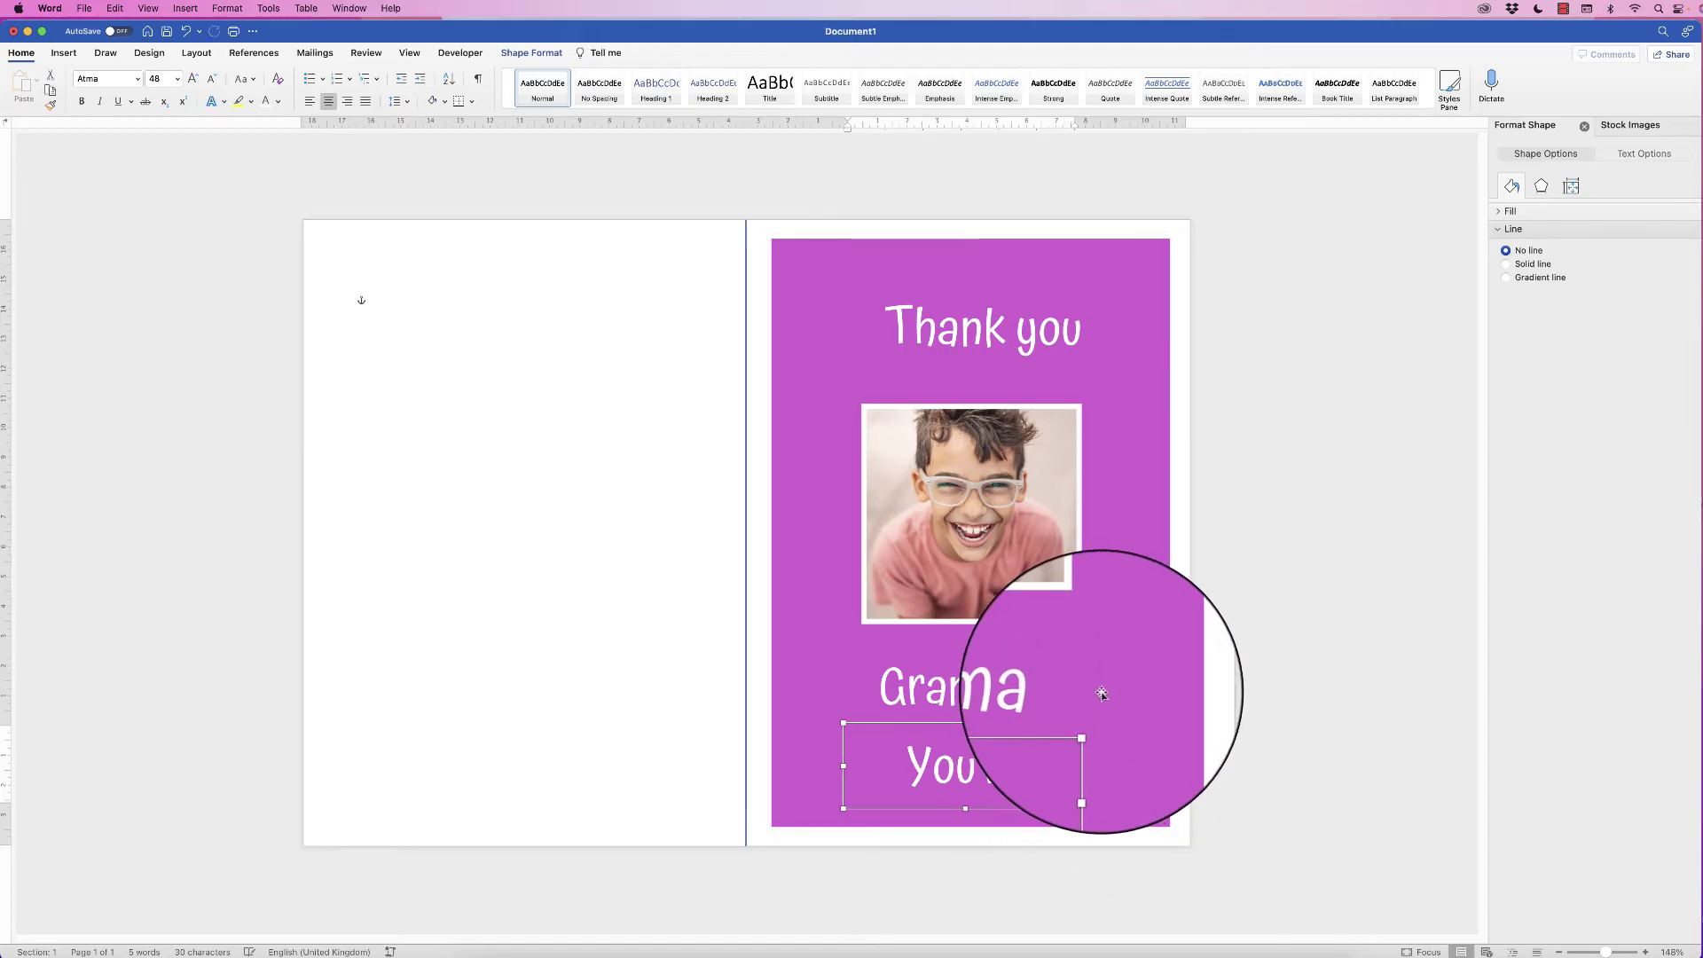
{"action": "left_click", "coordinate": [957, 724]}
{"action": "left_click", "coordinate": [211, 78]}
{"action": "left_click", "coordinate": [211, 78]}
{"action": "left_click", "coordinate": [211, 78]}
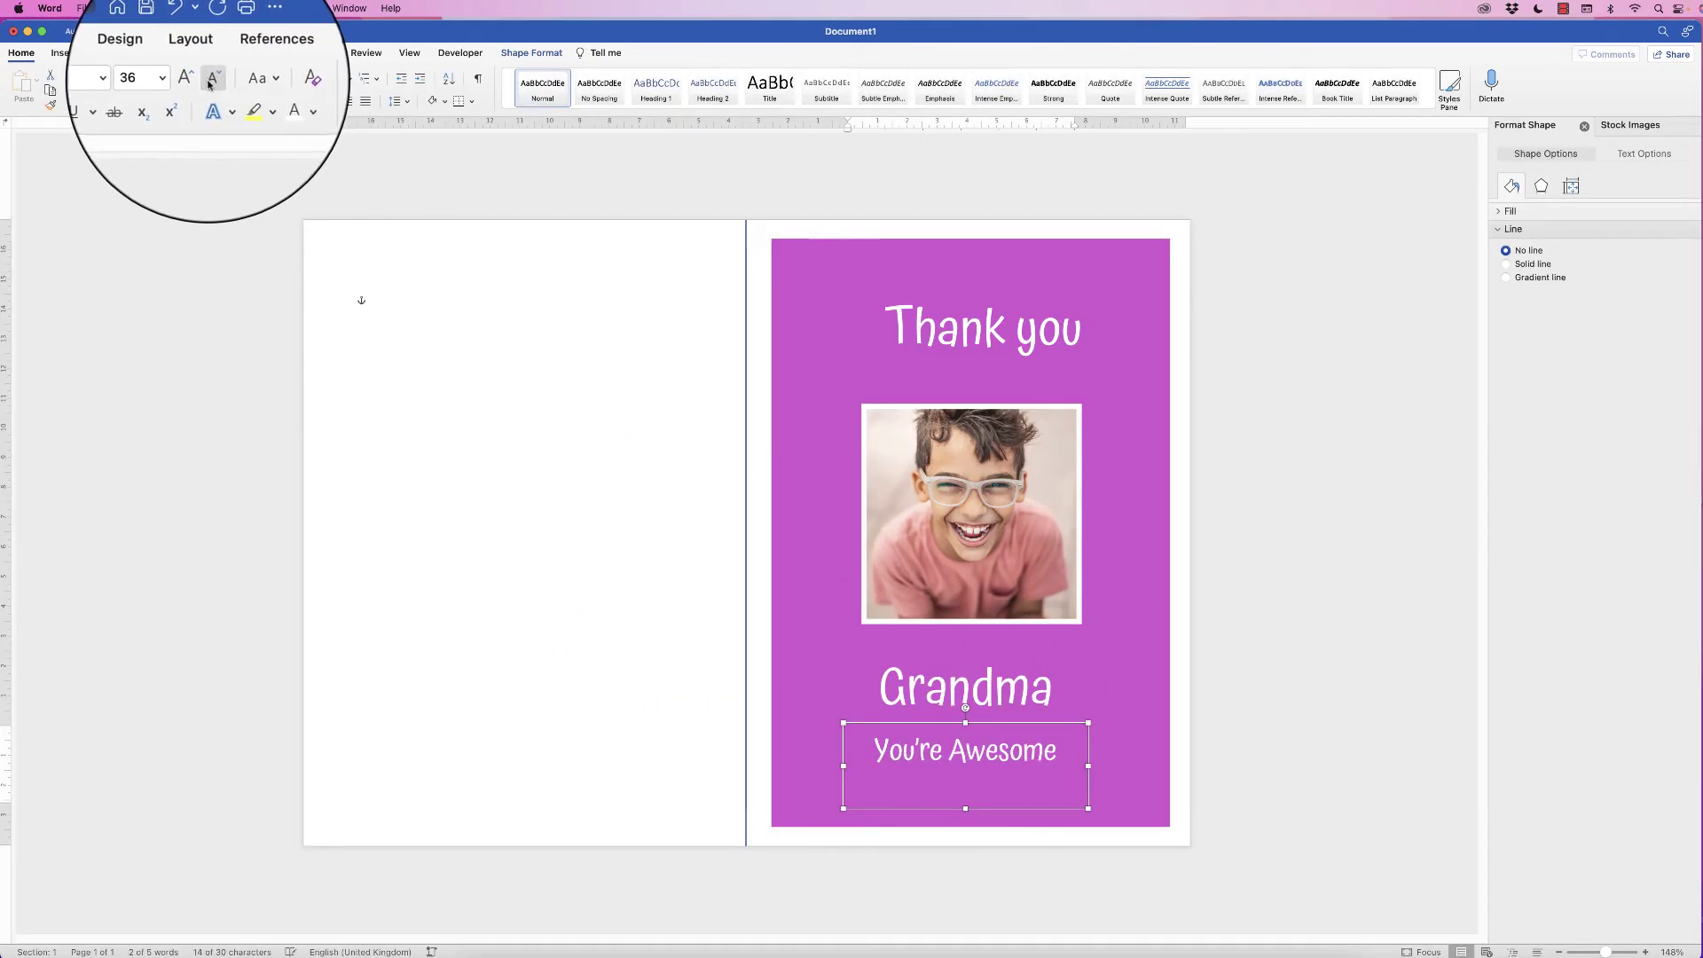
{"action": "left_click", "coordinate": [211, 78]}
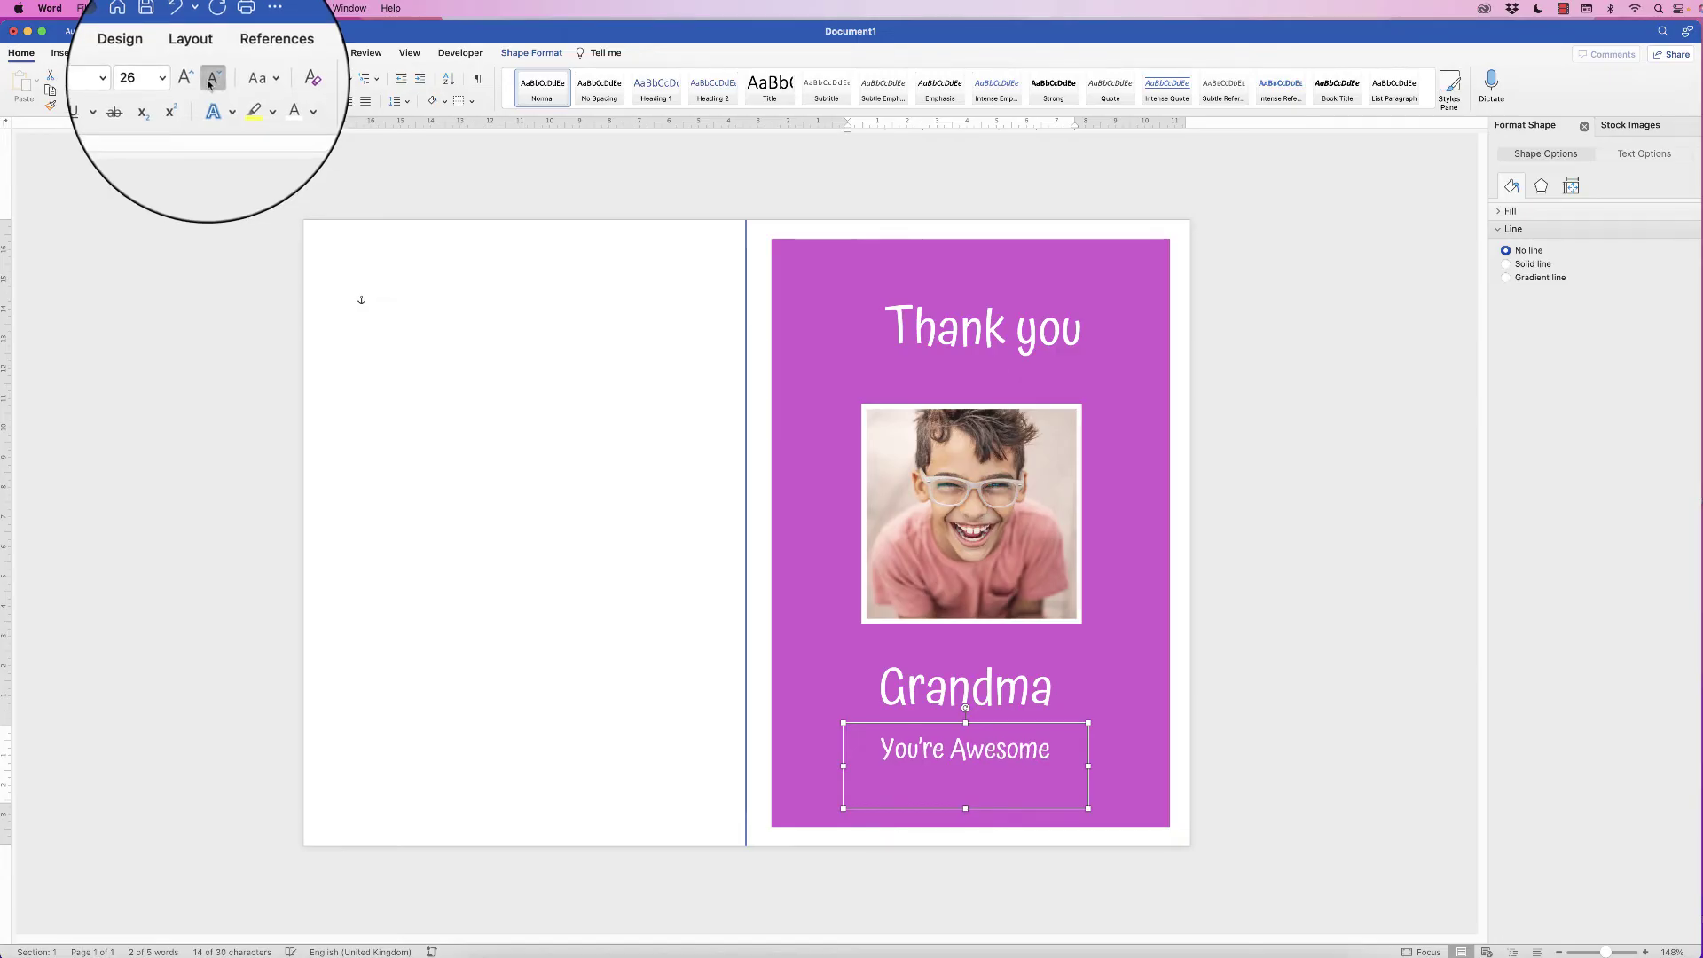
Step: Add an exclamation mark after "You're Awesome", then shorten the text box and place it slightly lower
{"action": "left_click", "coordinate": [1054, 774]}
{"action": "type", "text": "!"}
{"action": "left_click_drag", "start_coordinate": [965, 806], "coordinate": [993, 777]}
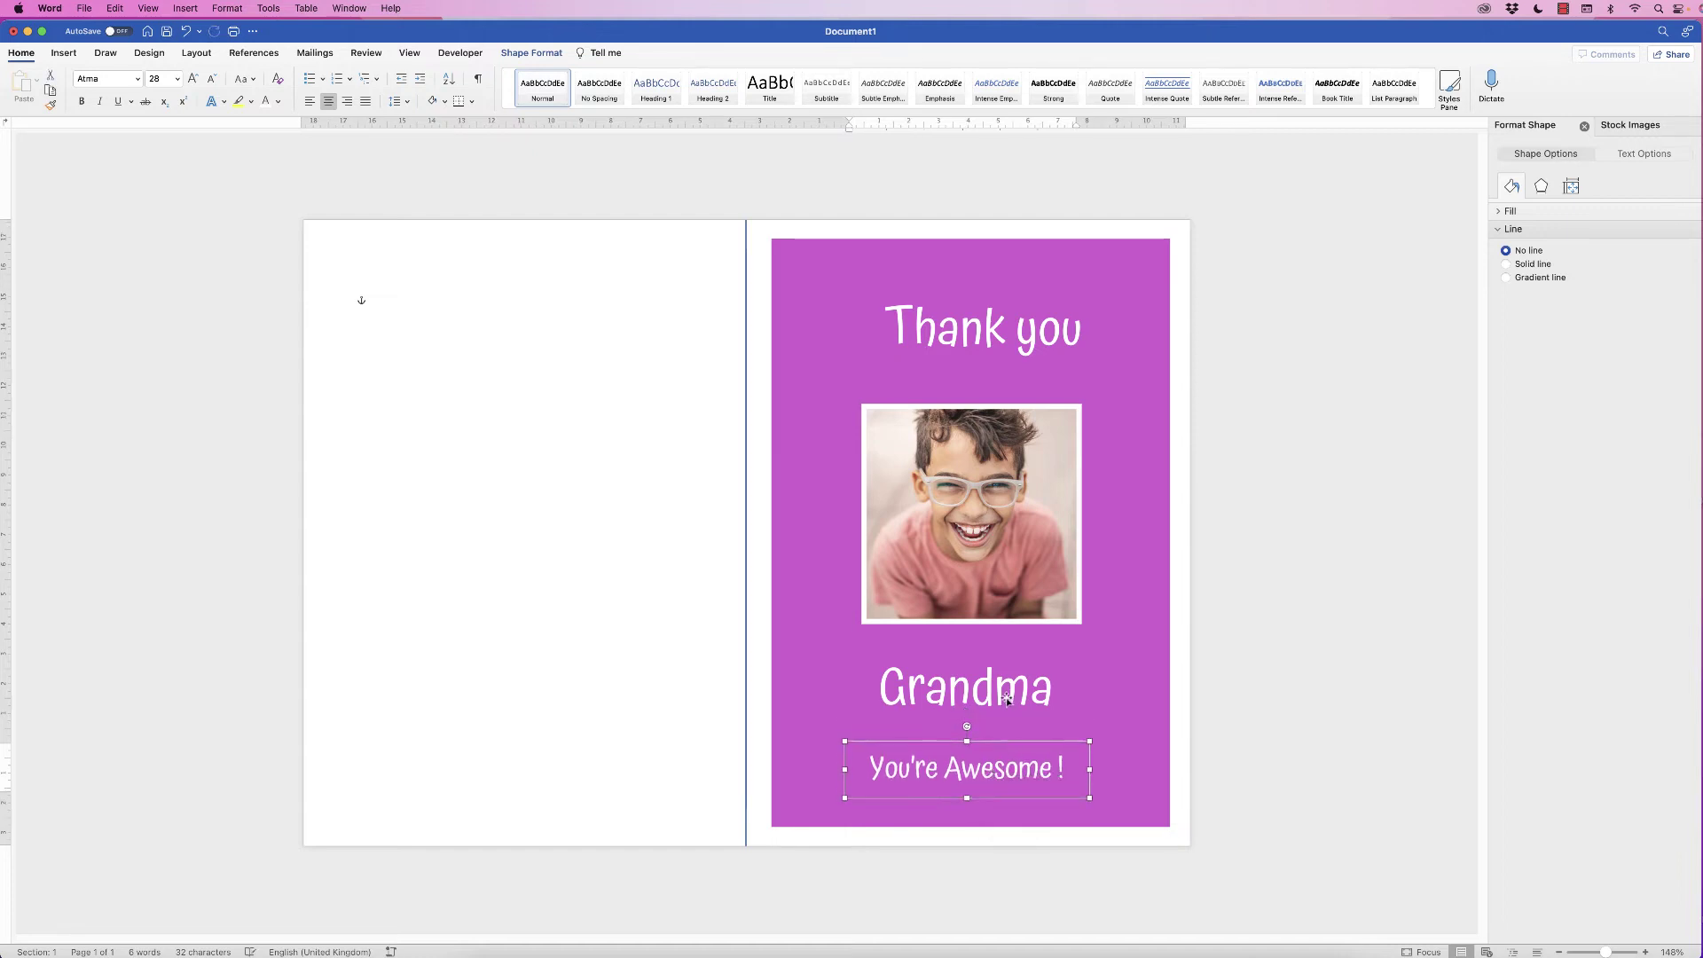
Step: Shift "Grandma" slightly down and move "Thank you" slightly left to line up with the photo
{"action": "left_click", "coordinate": [1006, 699]}
{"action": "left_click", "coordinate": [1037, 333]}
{"action": "left_click_drag", "start_coordinate": [1038, 333], "coordinate": [1026, 333]}
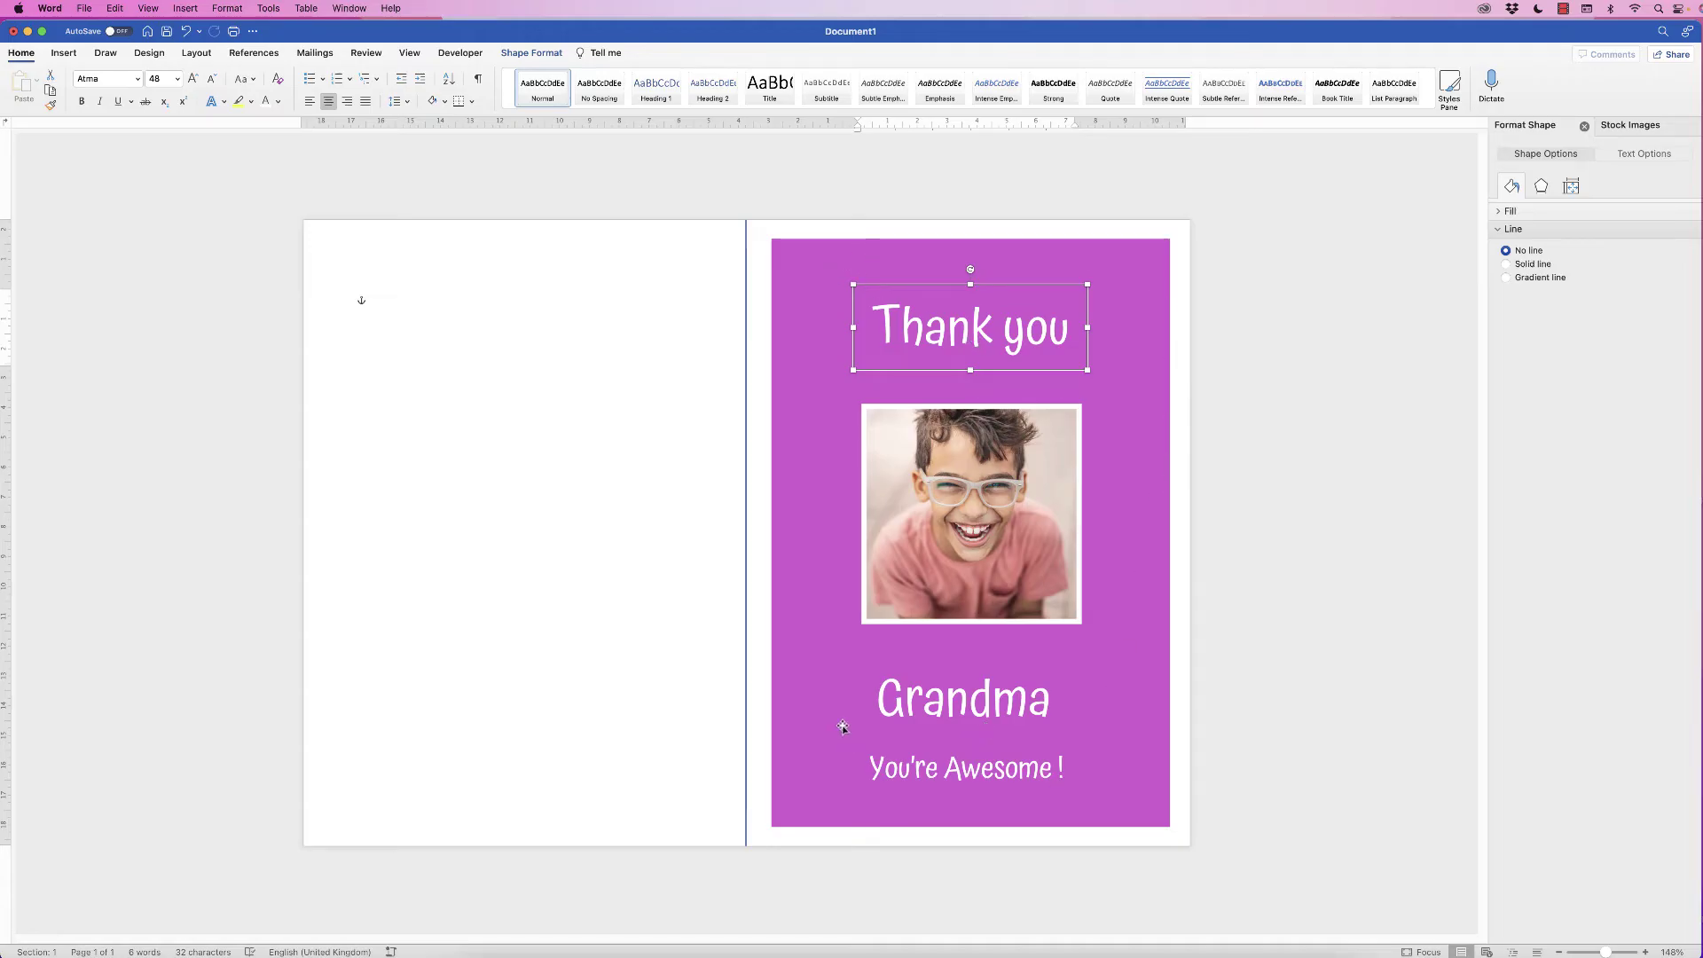
Step: Align the three text boxes and the photo to their common horizontal centre
{"action": "left_click", "coordinate": [1015, 776]}
{"action": "left_click", "coordinate": [1004, 706], "text": "shift"}
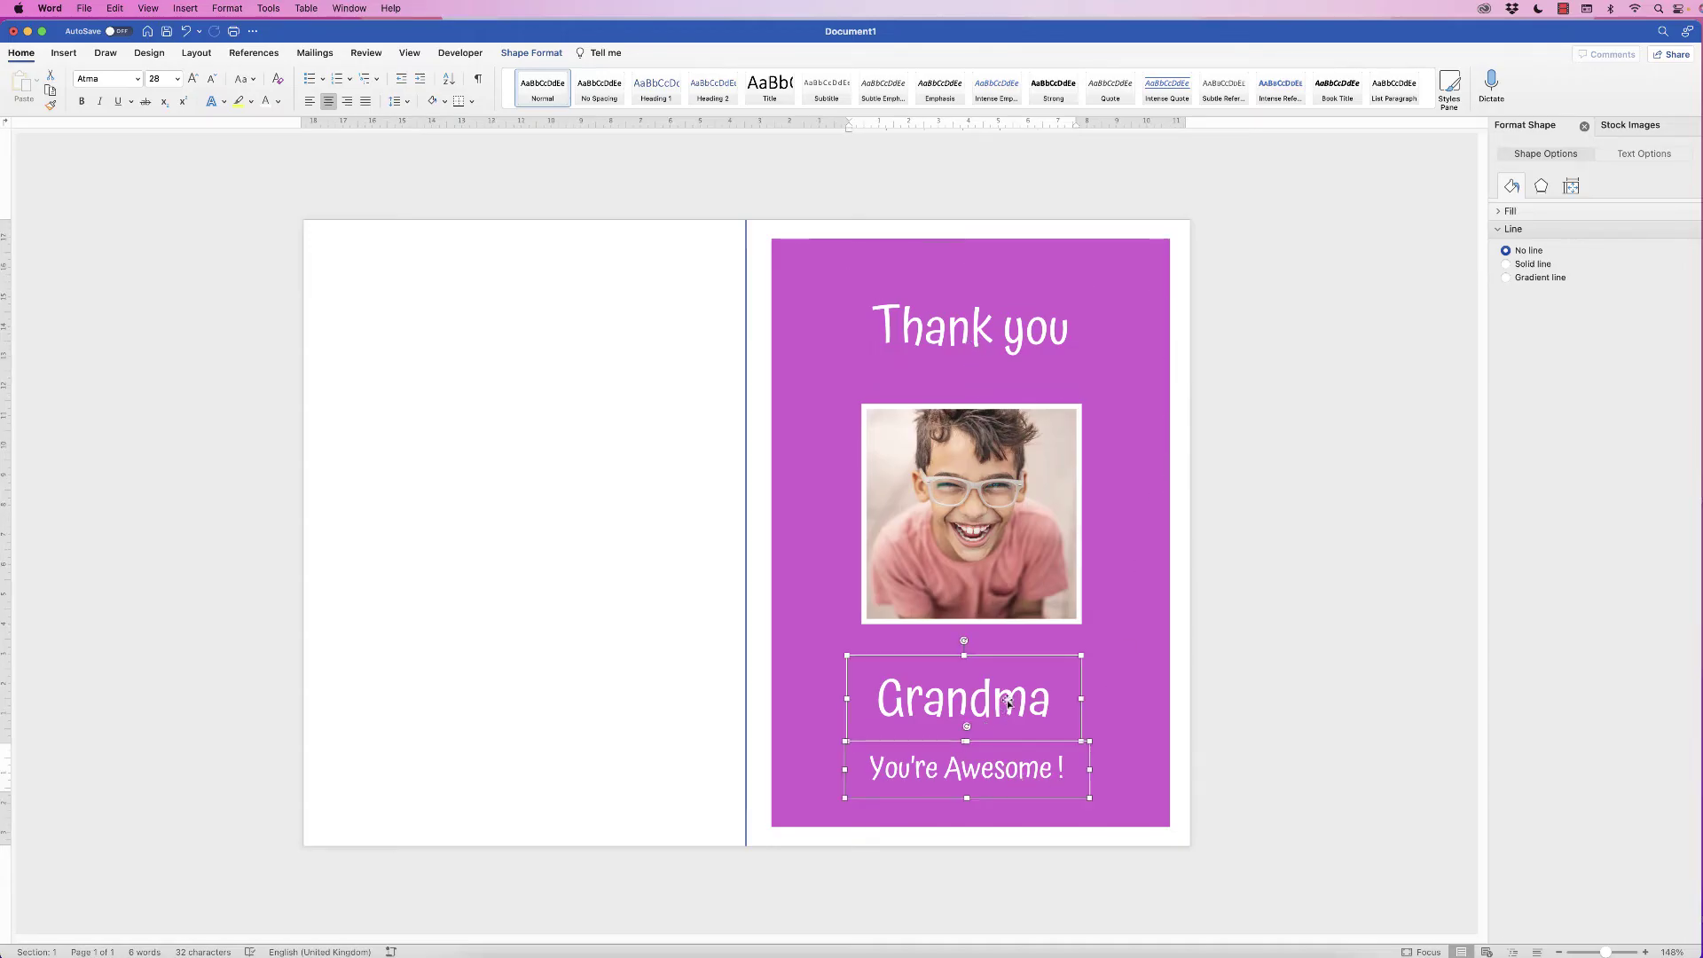
{"action": "left_click", "coordinate": [980, 541], "text": "shift"}
{"action": "left_click", "coordinate": [980, 331], "text": "shift"}
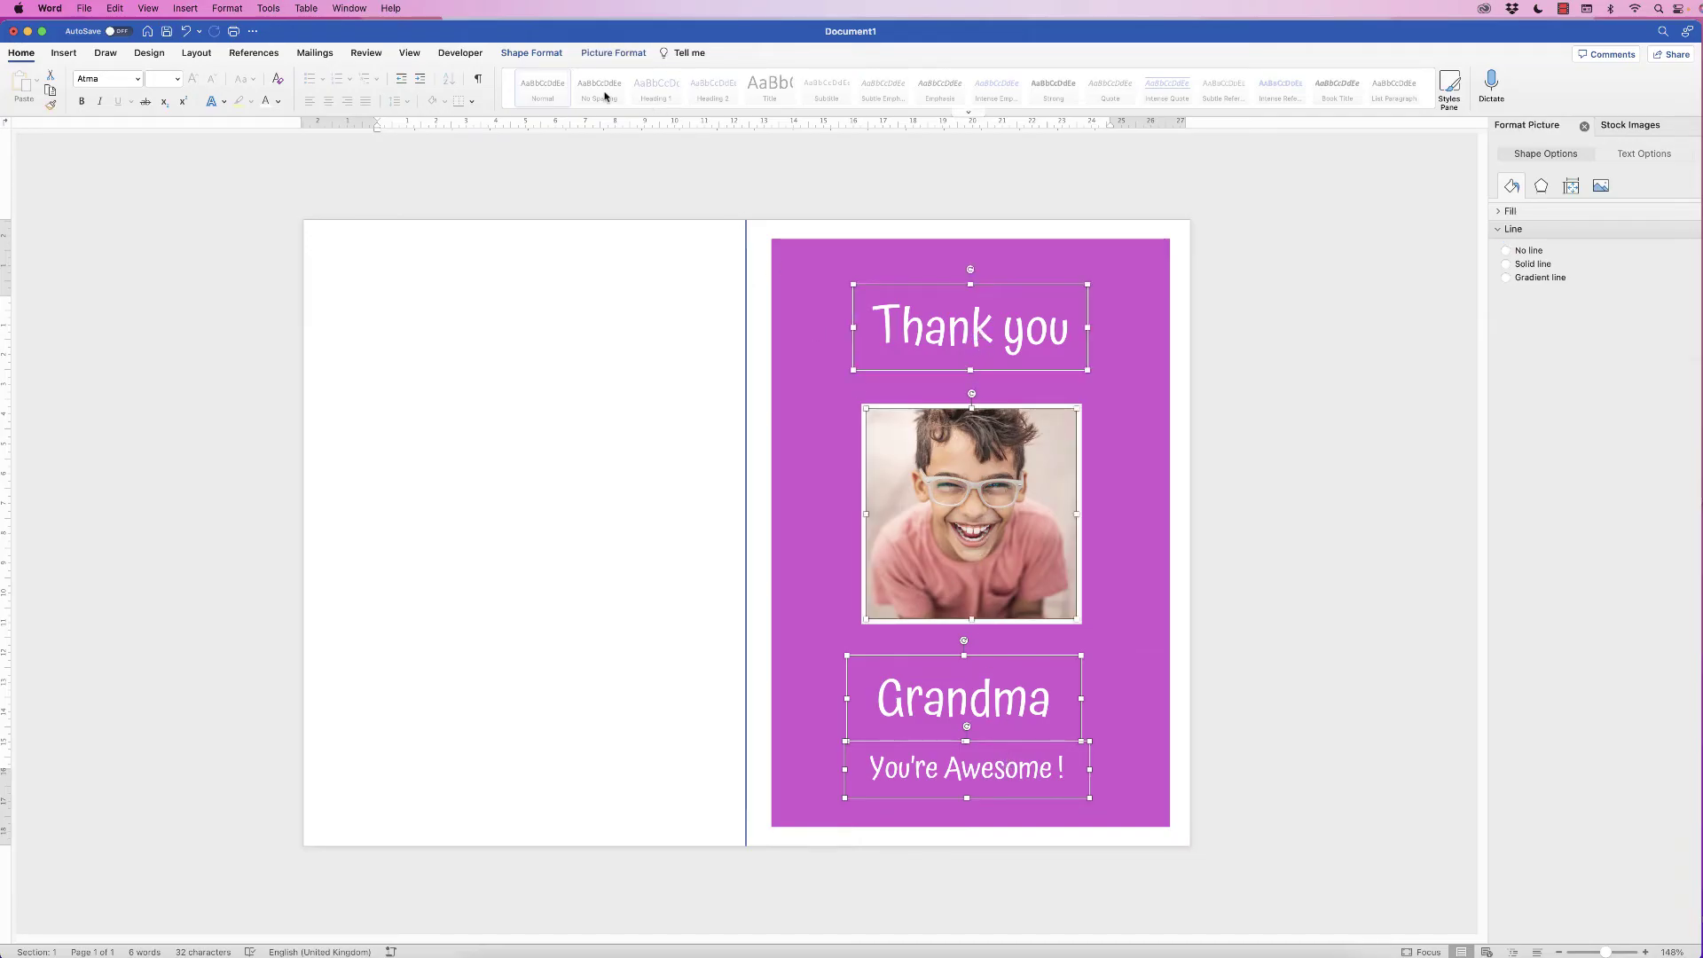
{"action": "left_click", "coordinate": [547, 54]}
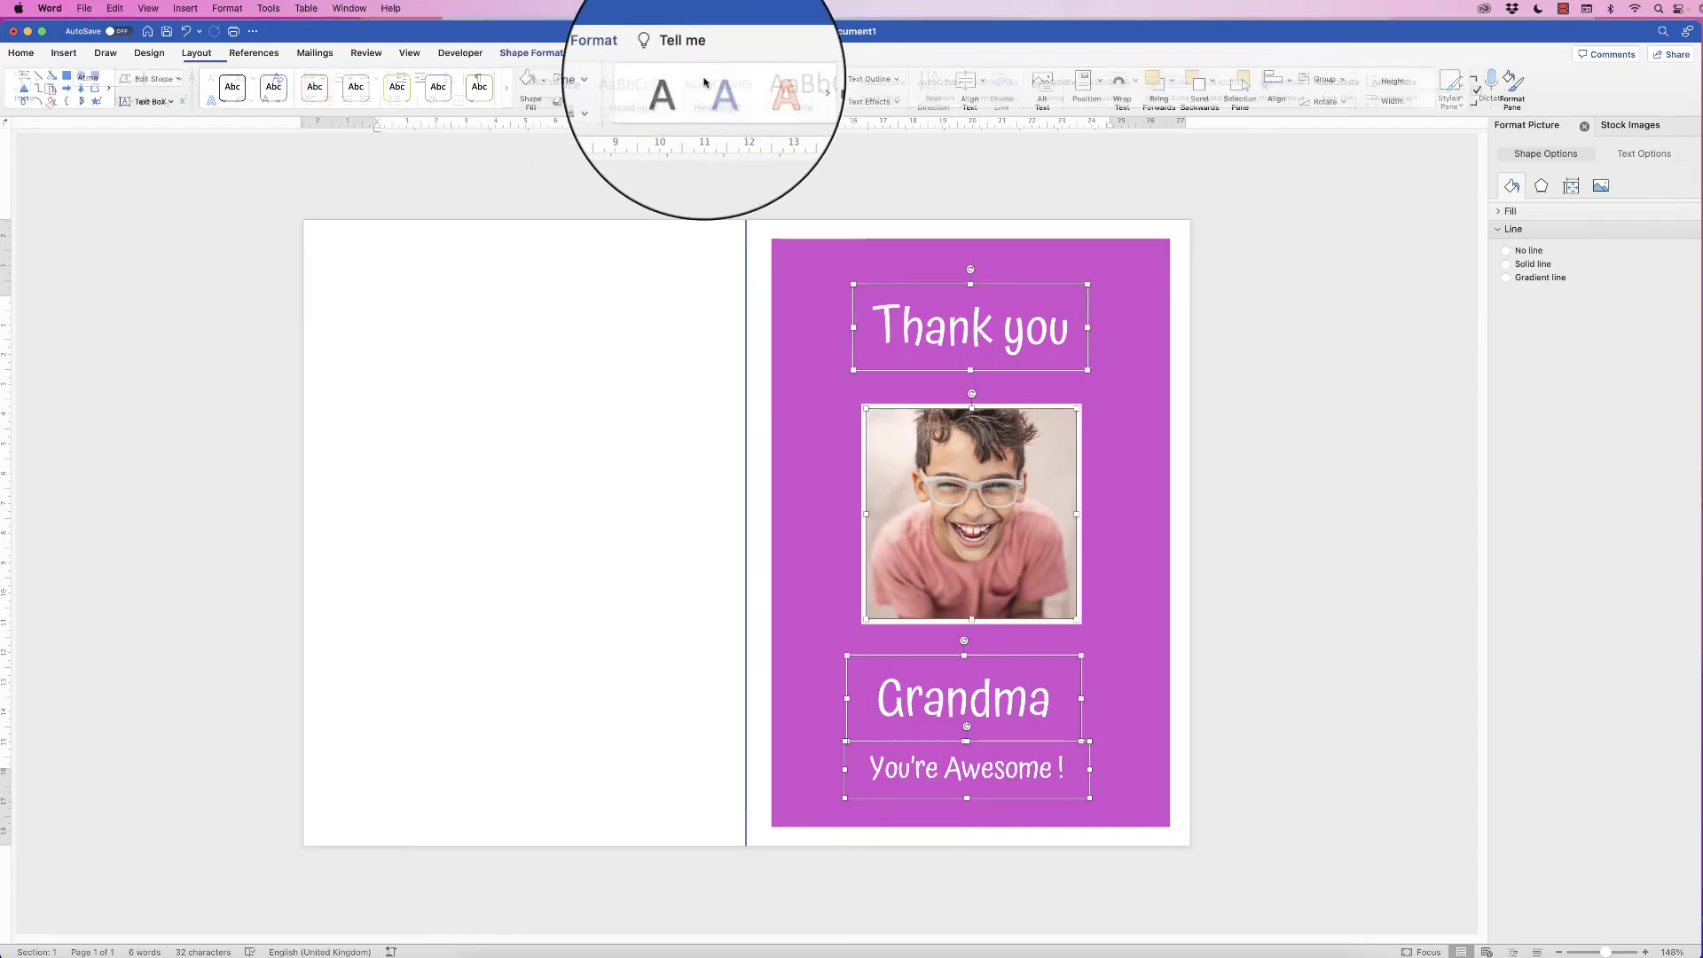
{"action": "left_click", "coordinate": [1292, 88]}
{"action": "left_click", "coordinate": [1330, 144]}
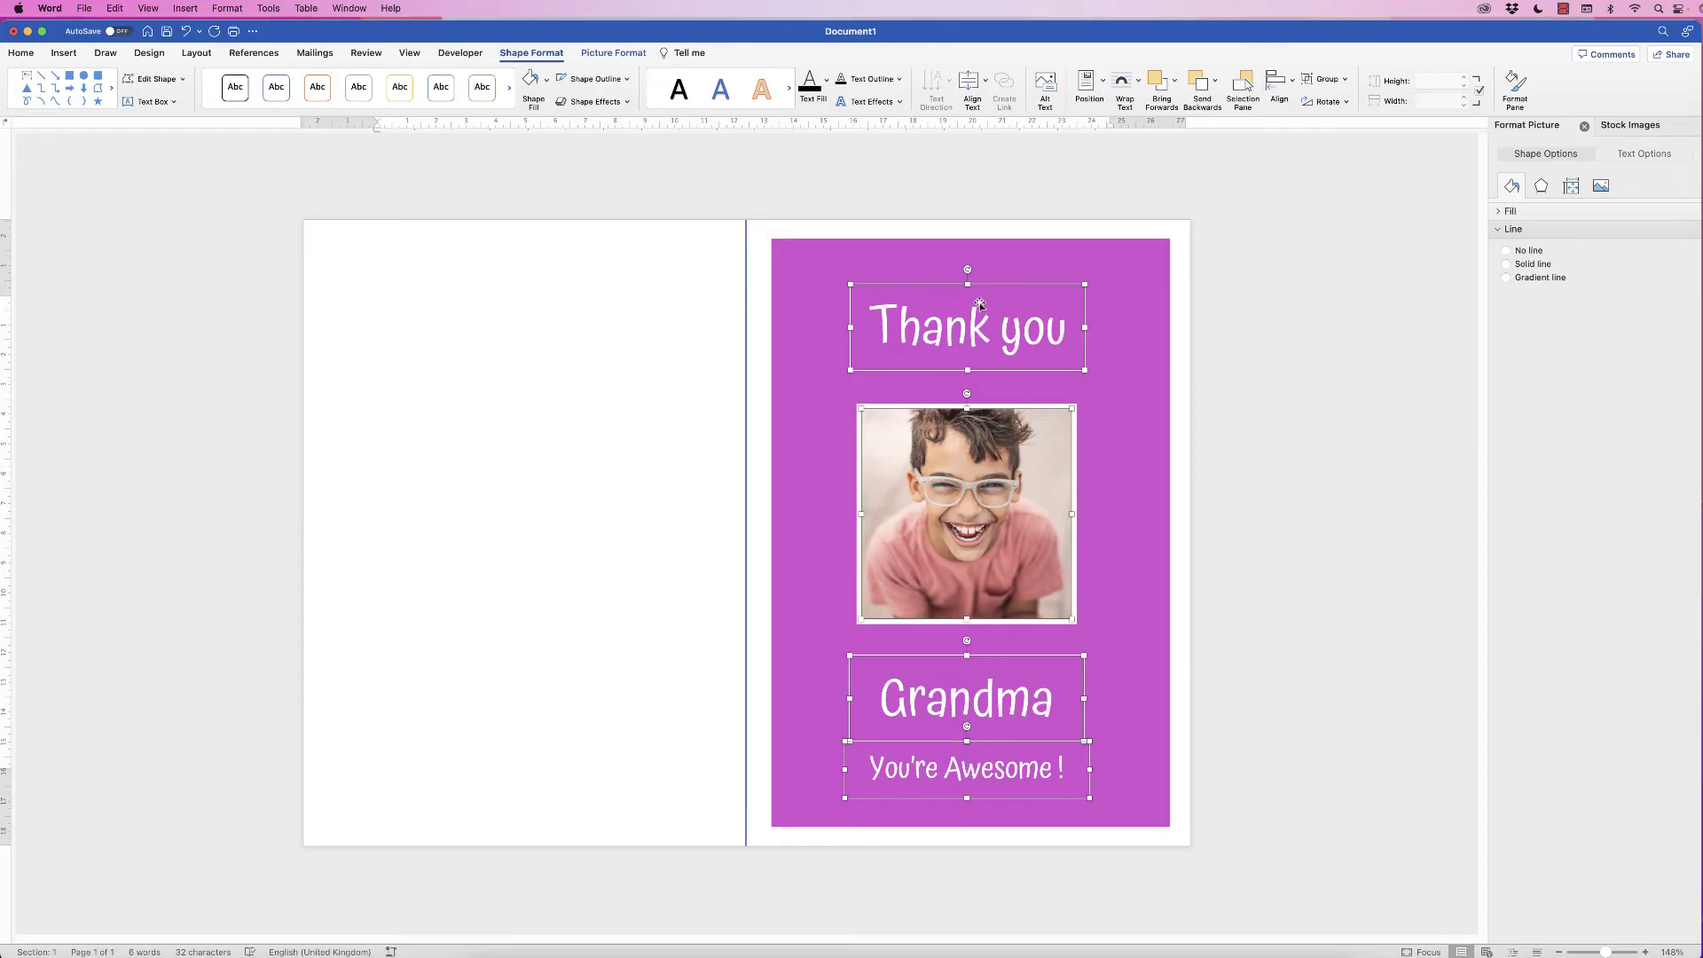
Step: Group the three text boxes with the photo and move the group slightly up and to the right
{"action": "left_click", "coordinate": [1344, 79]}
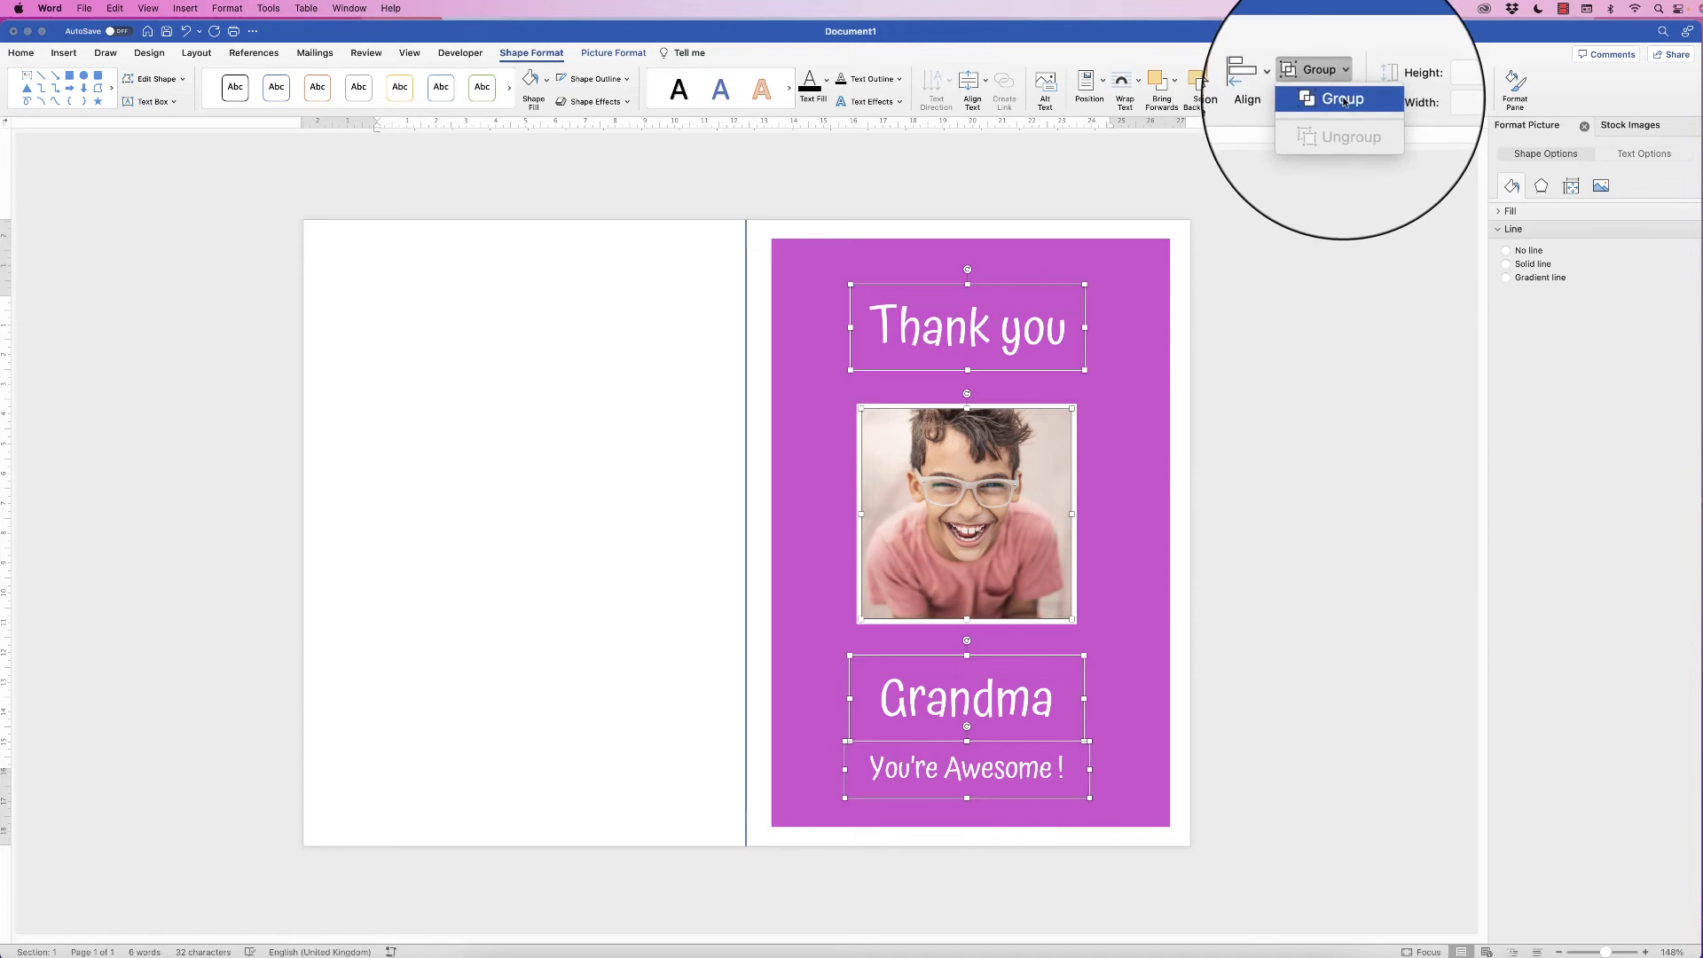
{"action": "left_click", "coordinate": [1340, 100]}
{"action": "mouse_move", "coordinate": [982, 532]}
{"action": "left_mouse_down"}
{"action": "mouse_move", "coordinate": [1036, 524]}
{"action": "mouse_move", "coordinate": [998, 524]}
{"action": "left_mouse_up"}
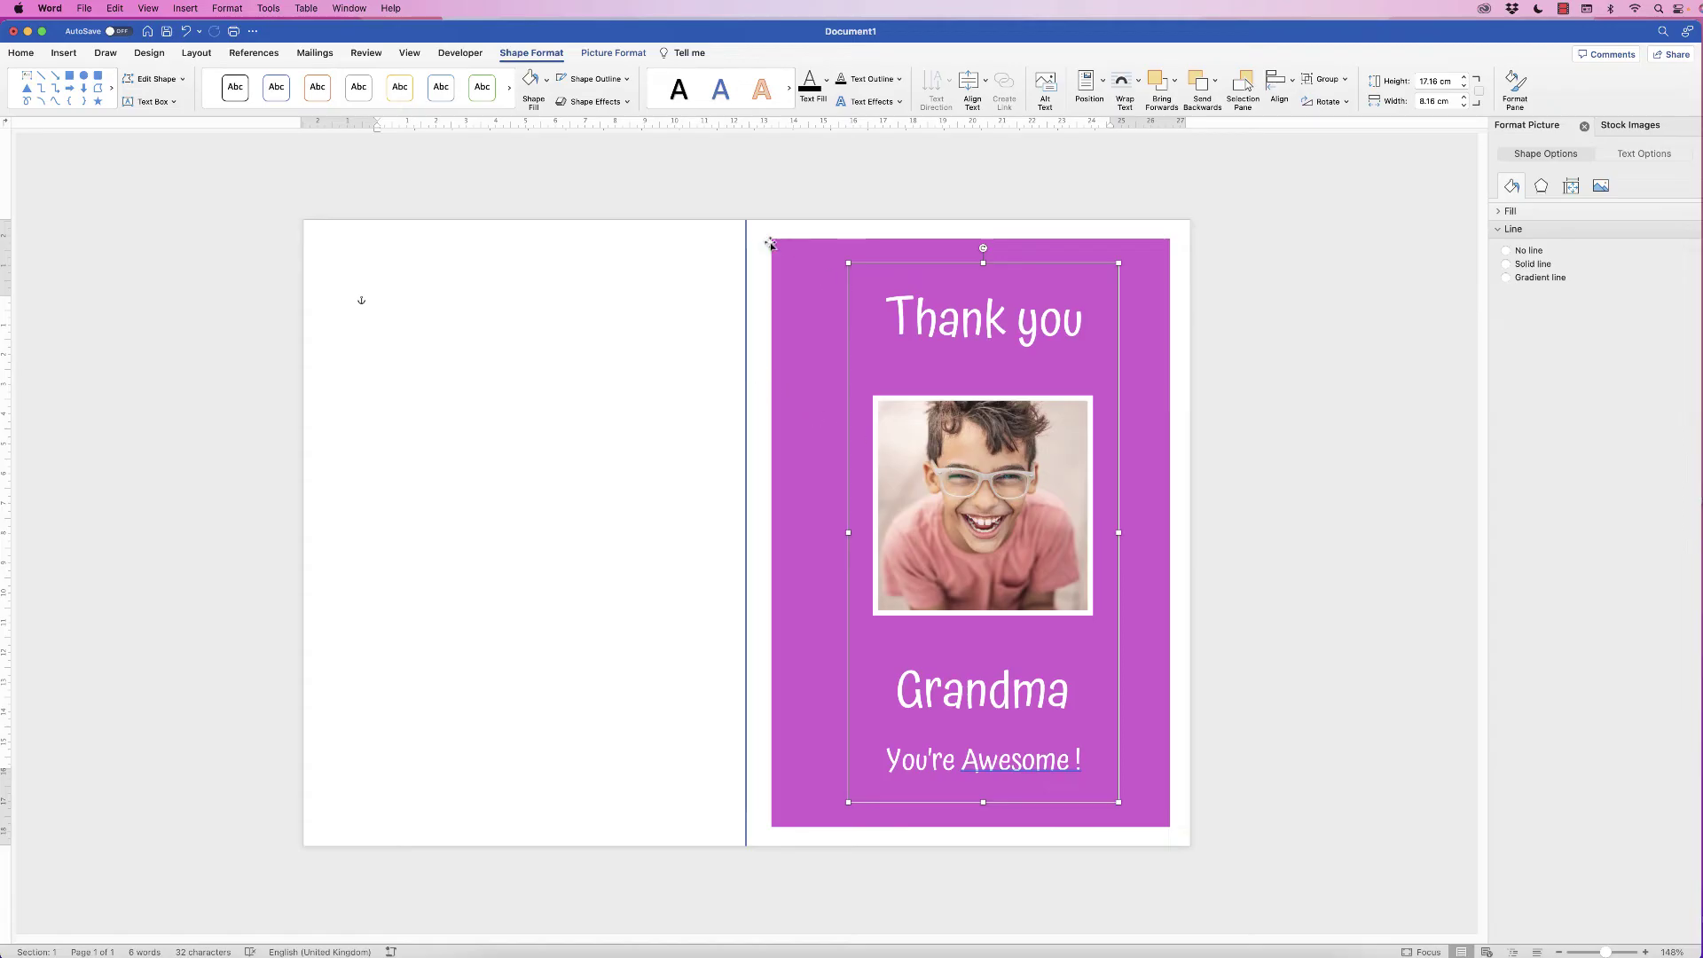
Step: Centre the group horizontally on the half-page rectangle that surrounds the purple panel
{"action": "left_click", "coordinate": [746, 228], "text": "shift"}
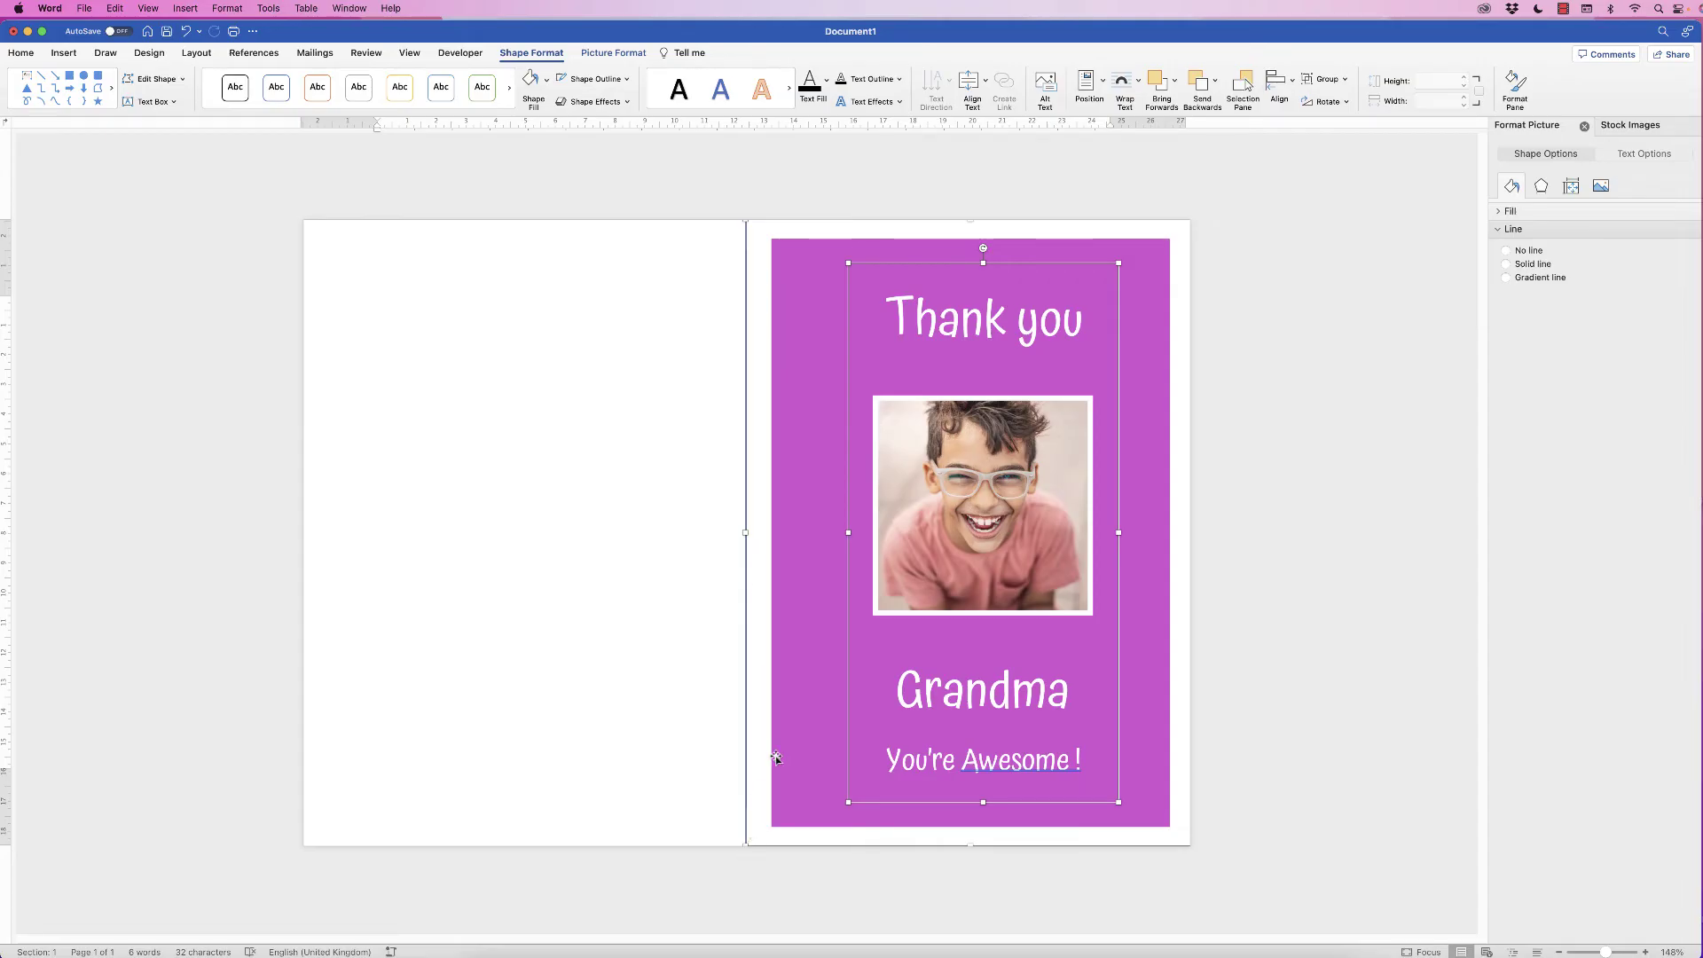
{"action": "left_click", "coordinate": [1277, 82]}
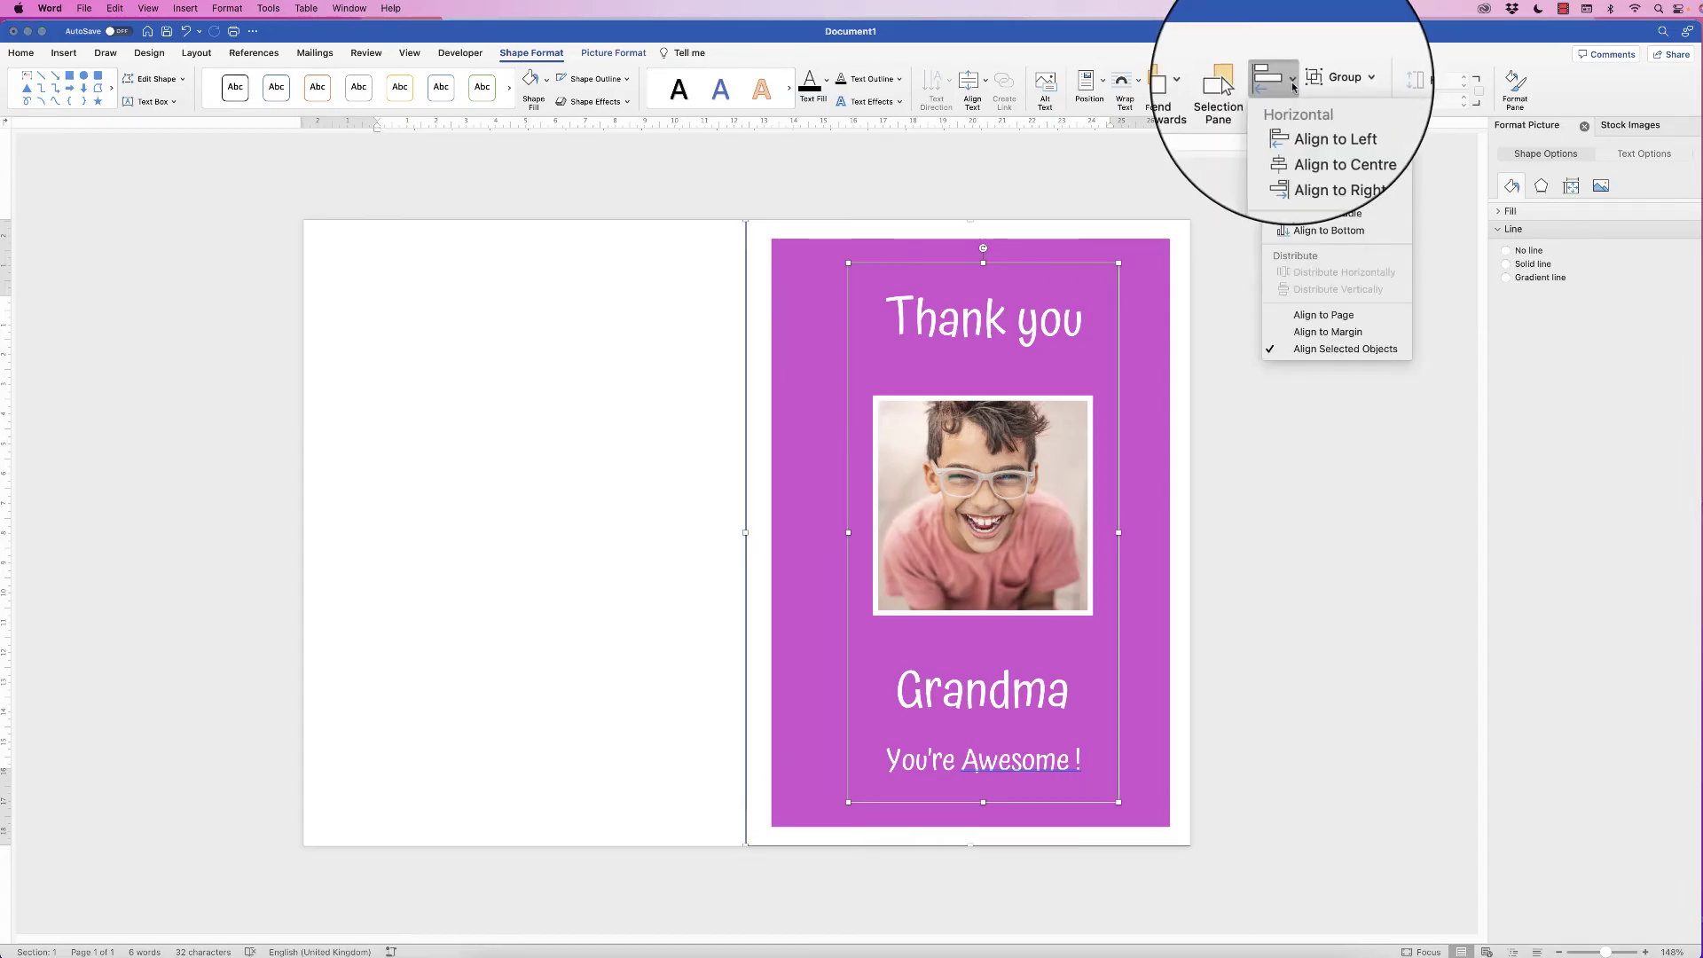
{"action": "left_click", "coordinate": [1311, 166]}
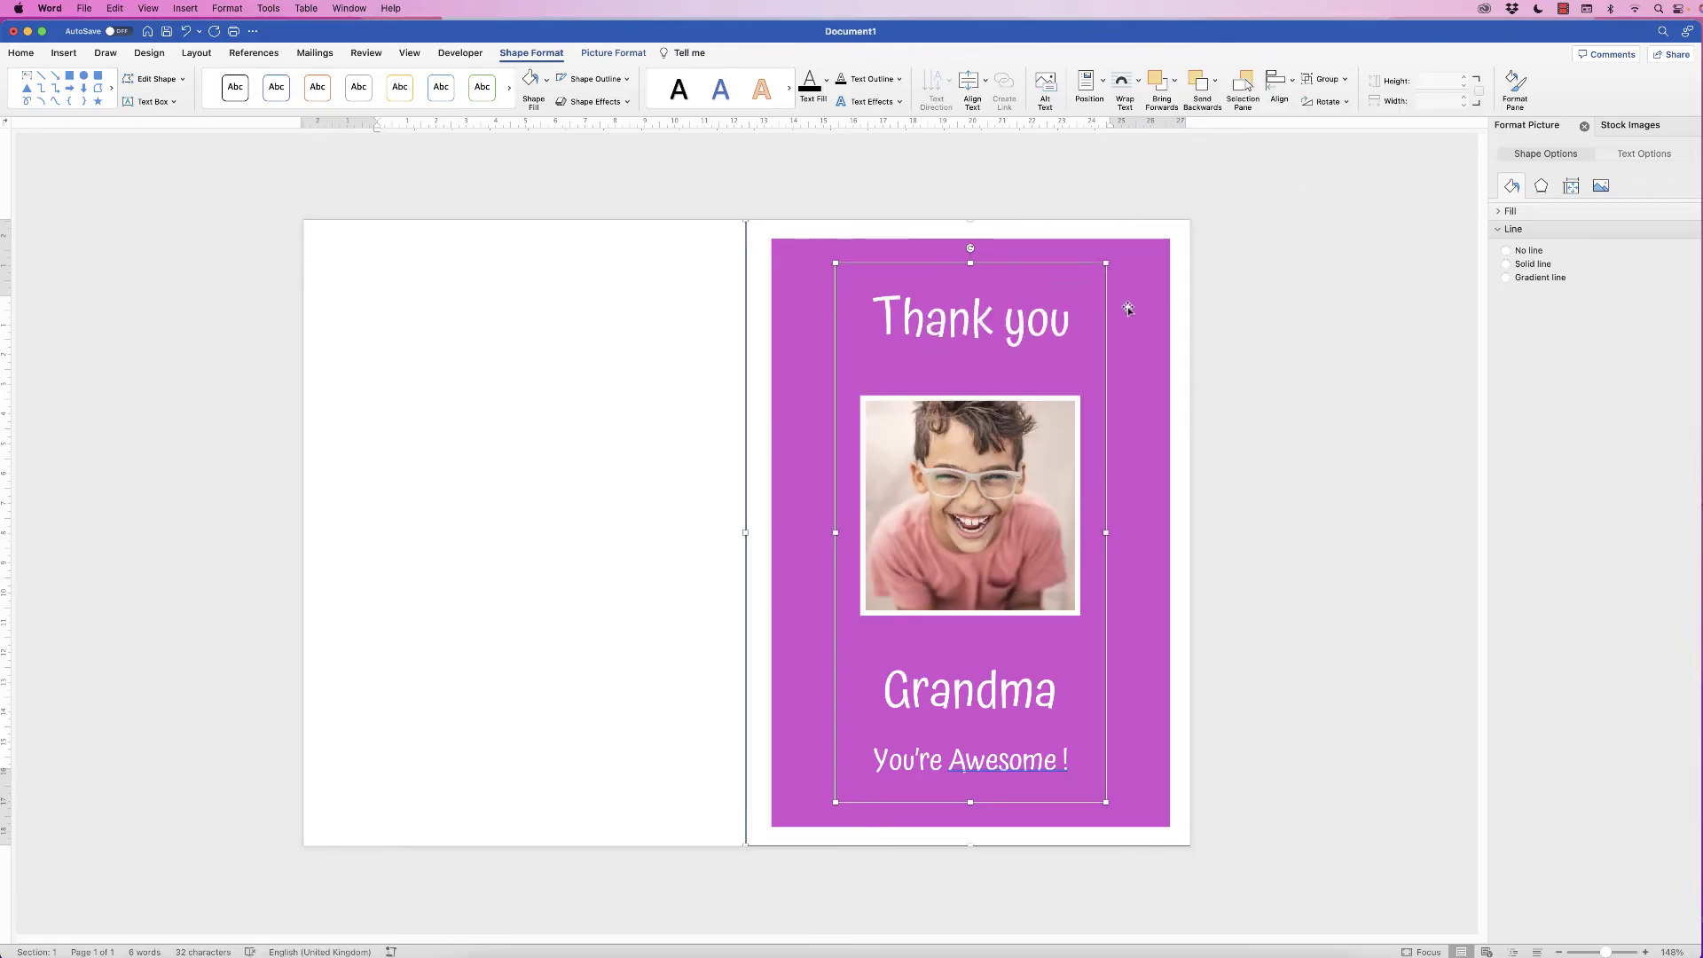
{"action": "left_click", "coordinate": [1128, 308]}
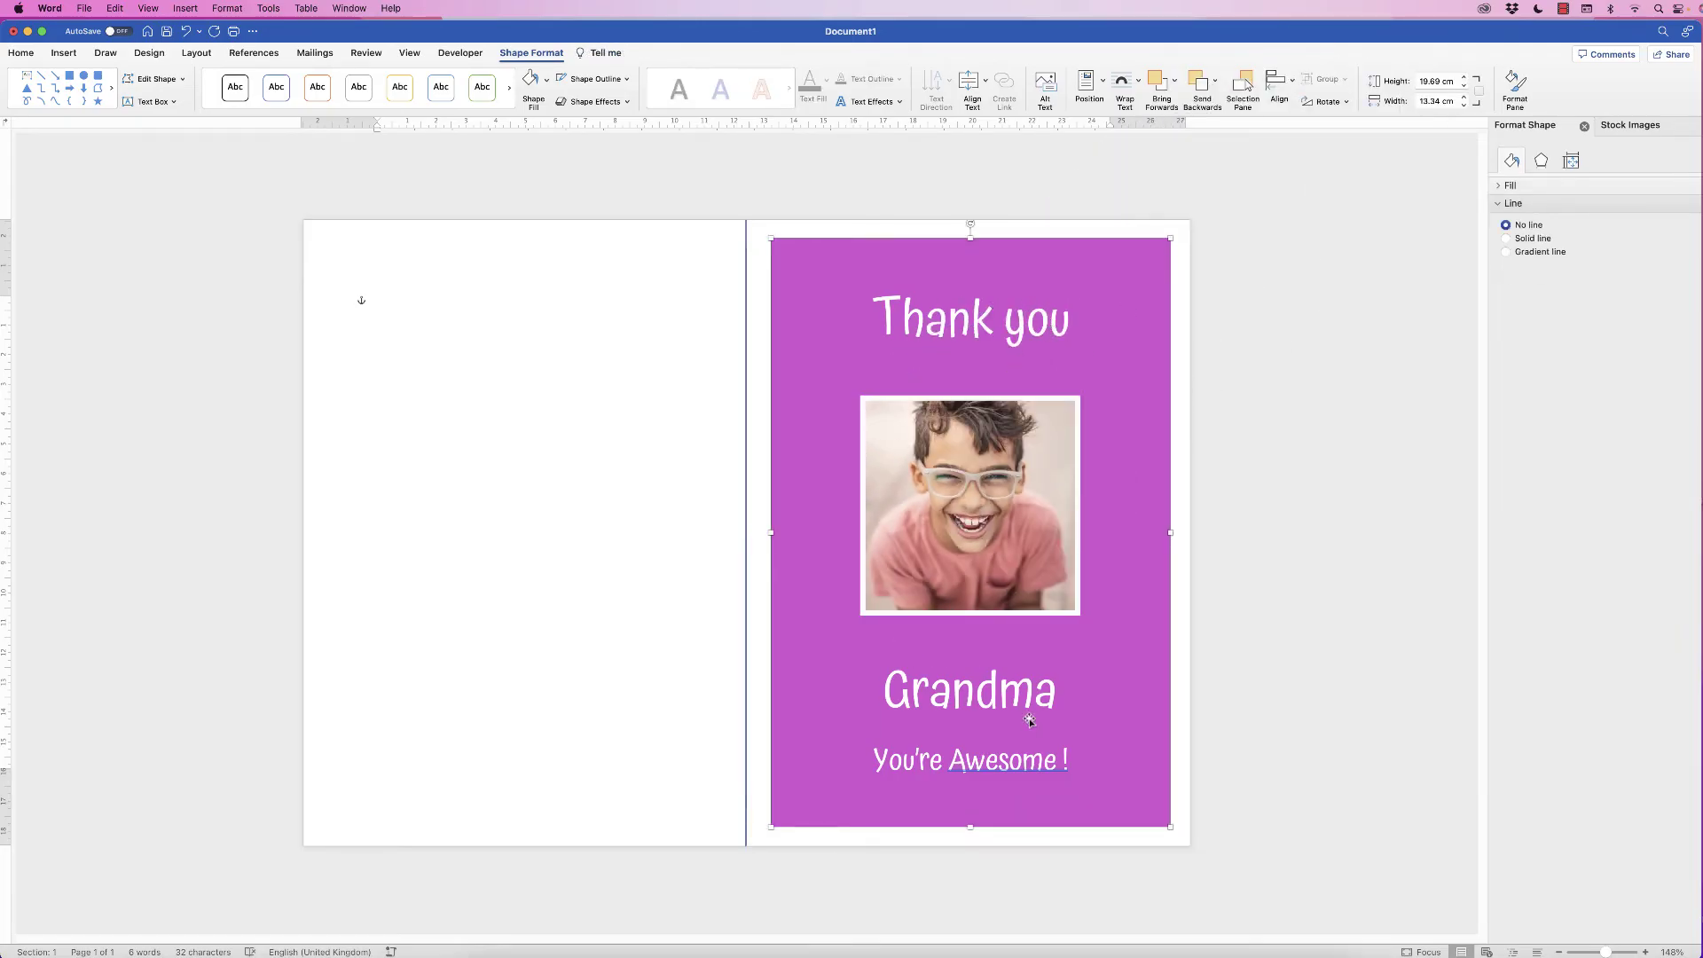
Step: Ungroup the text boxes and the photo
{"action": "left_click_drag", "start_coordinate": [969, 506], "coordinate": [1023, 442]}
{"action": "left_click", "coordinate": [1330, 79]}
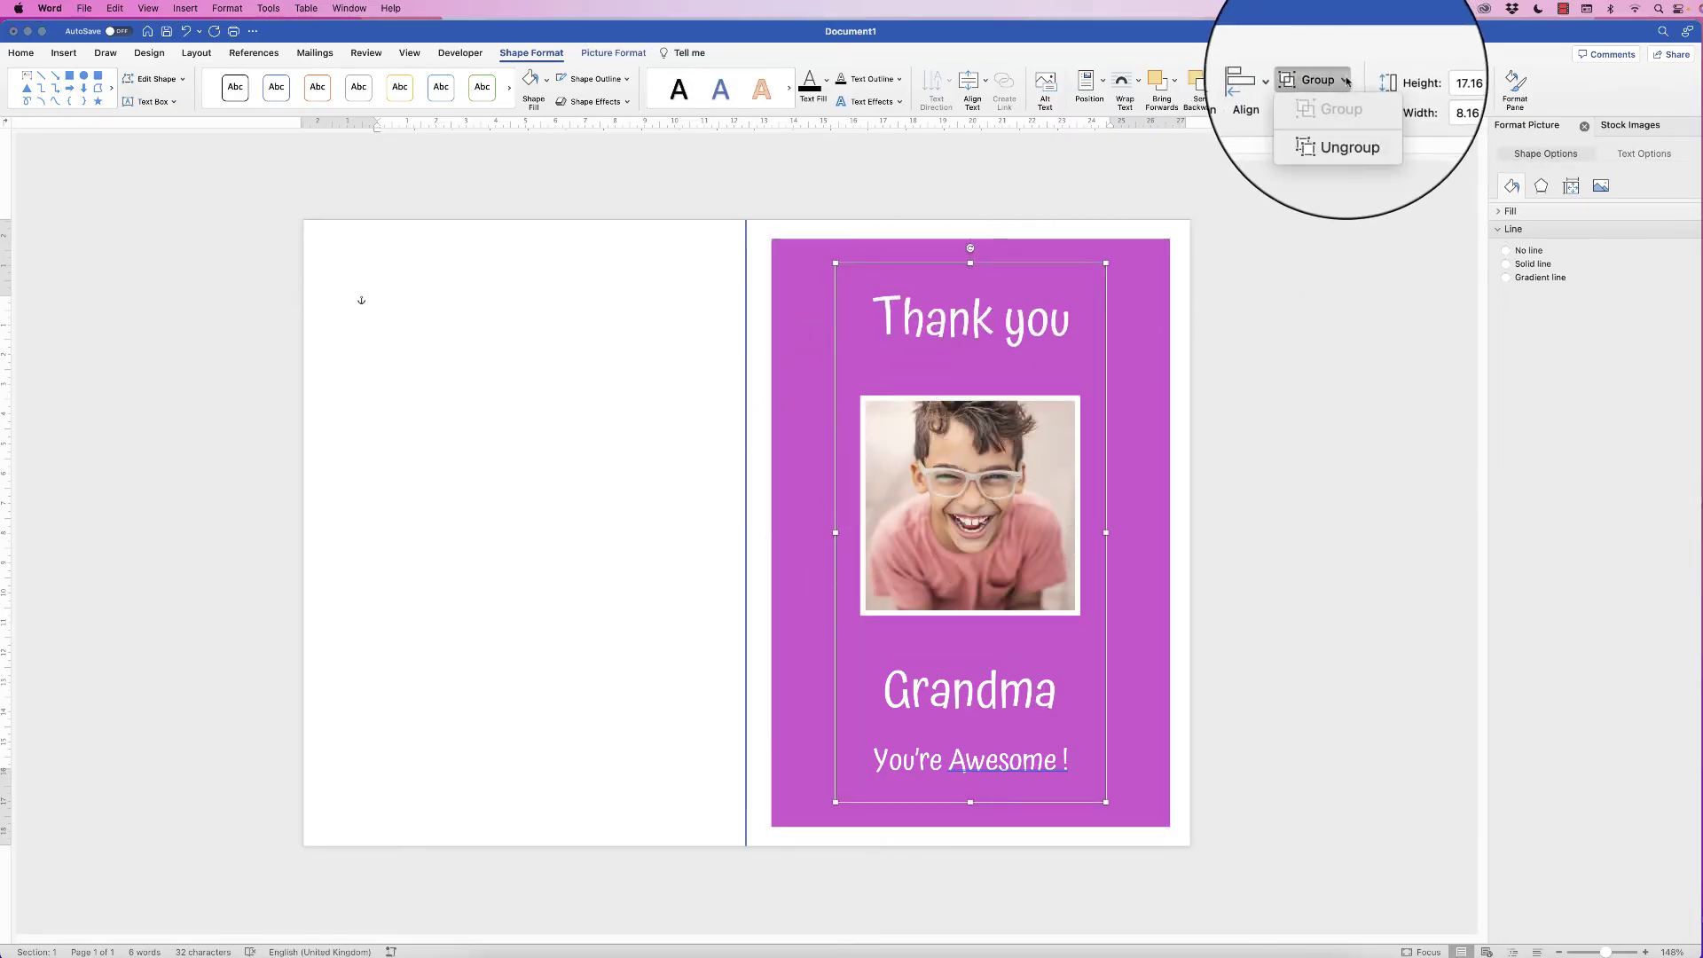
{"action": "left_click", "coordinate": [1339, 124]}
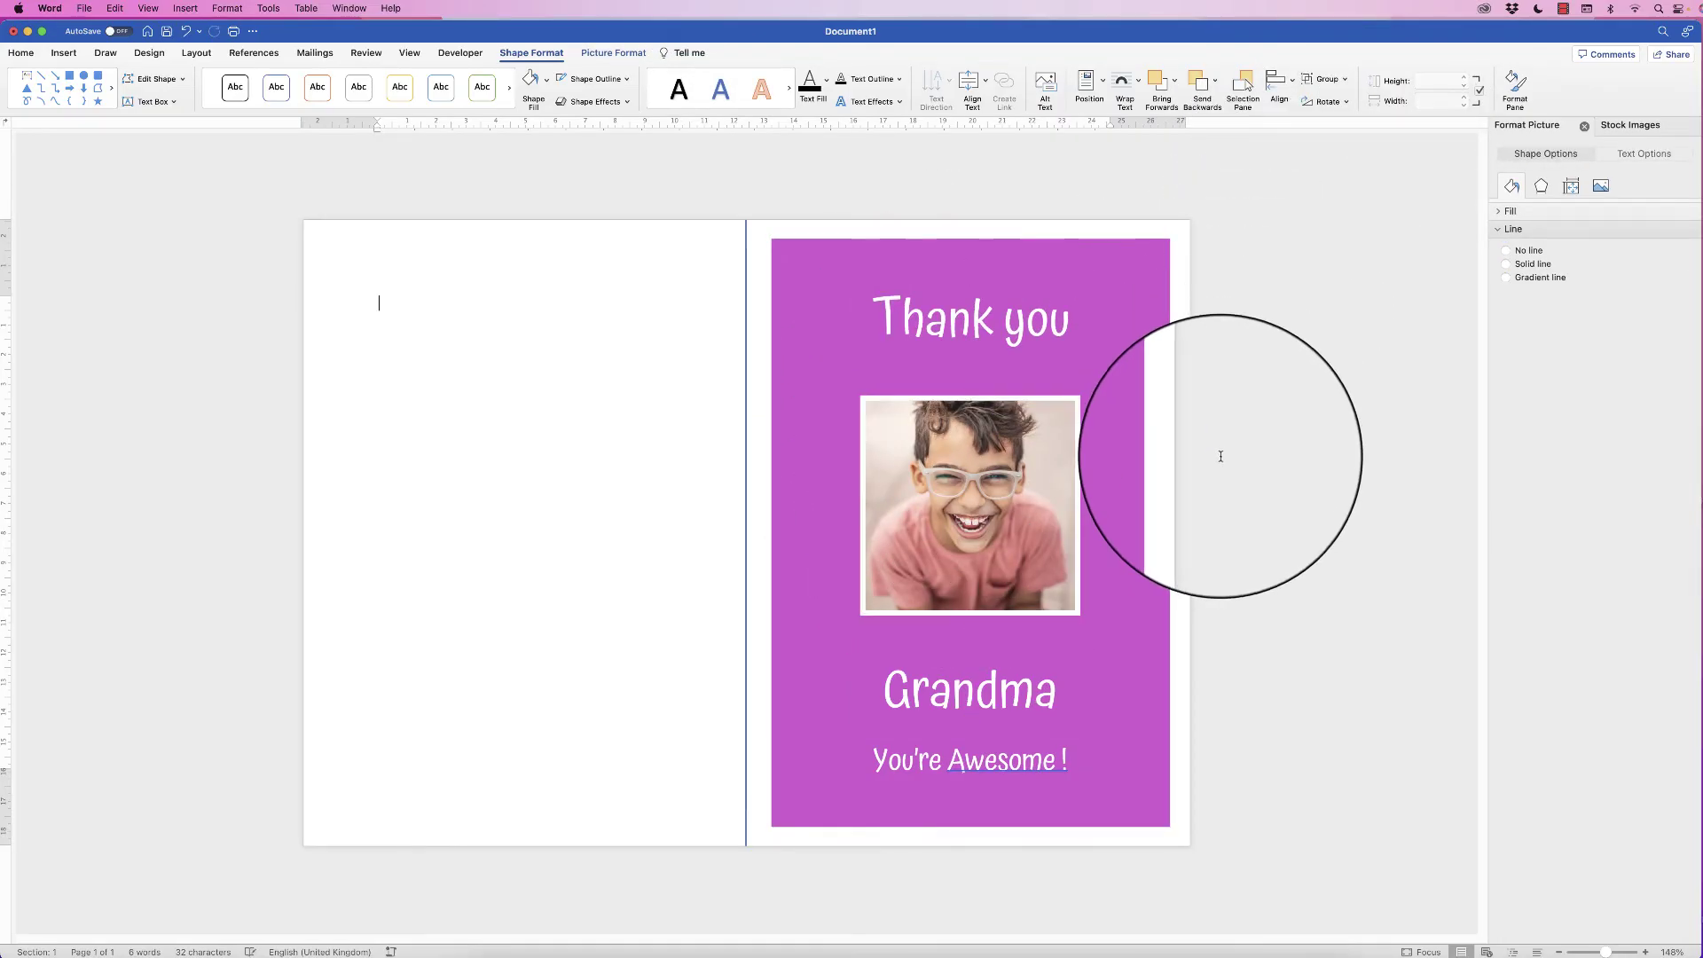
Step: Remove the space before the exclamation mark so the line reads "You're Awesome!"
{"action": "left_click", "coordinate": [372, 296]}
{"action": "double_click", "coordinate": [1007, 762]}
{"action": "left_click", "coordinate": [964, 696]}
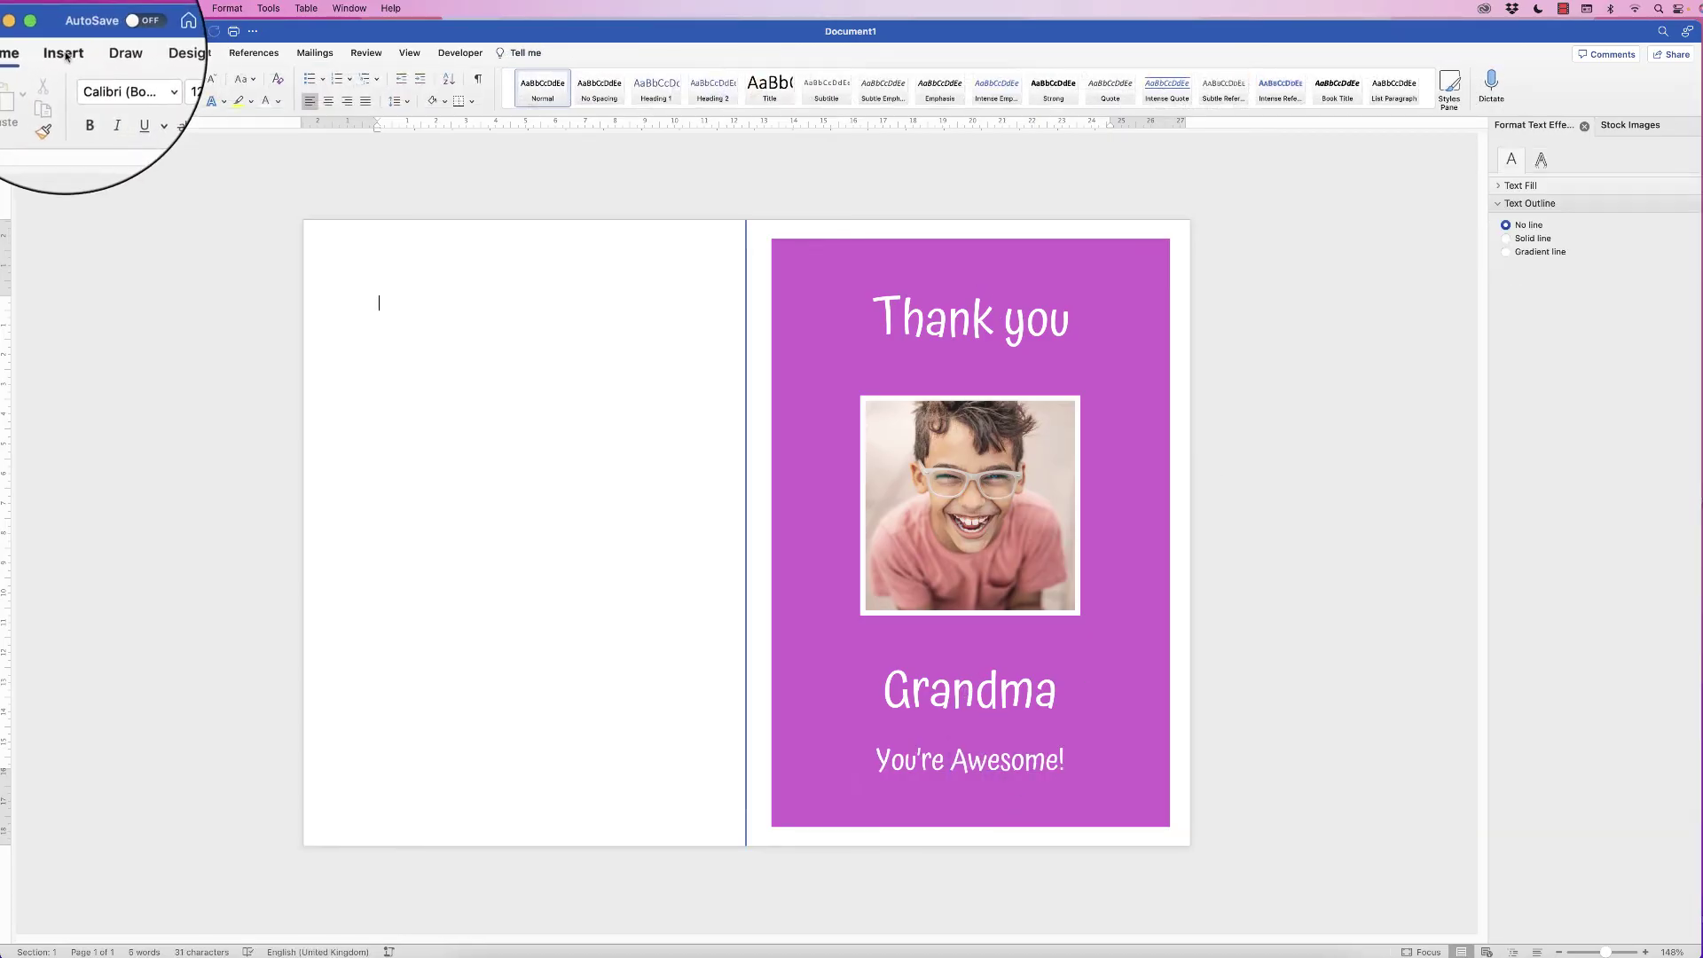
Step: Insert a heart shape about 1.27 cm by 1.27 cm in the purple panel's upper-left corner
{"action": "left_click", "coordinate": [63, 52]}
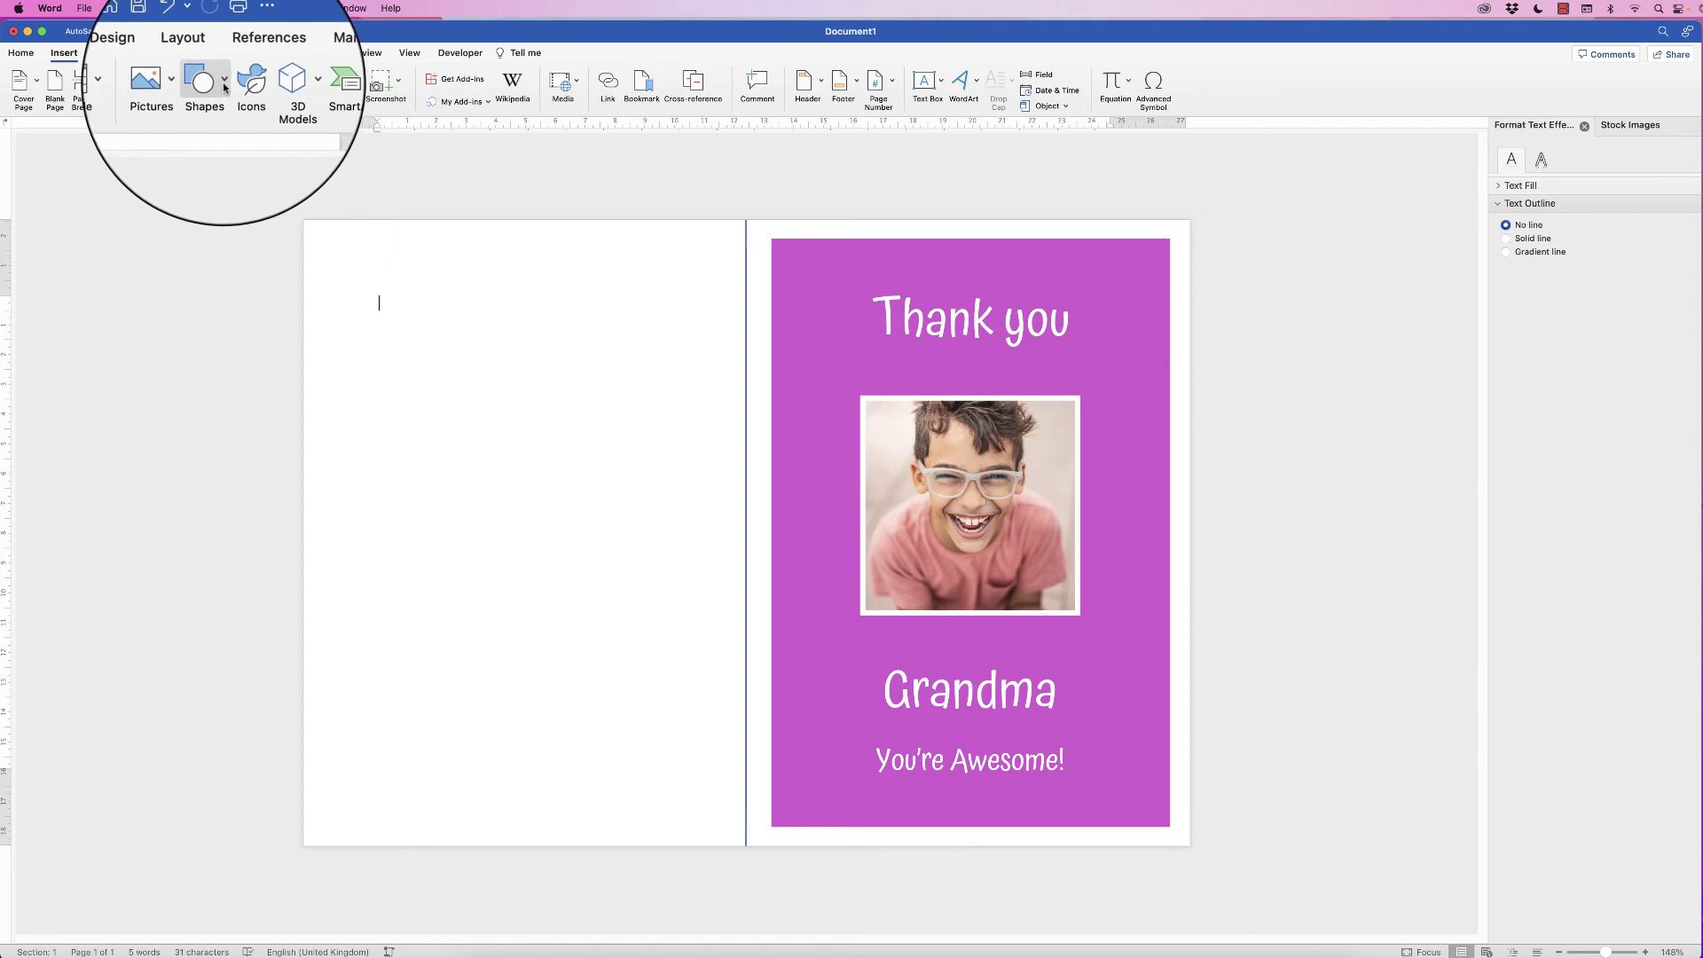
{"action": "left_click", "coordinate": [209, 82]}
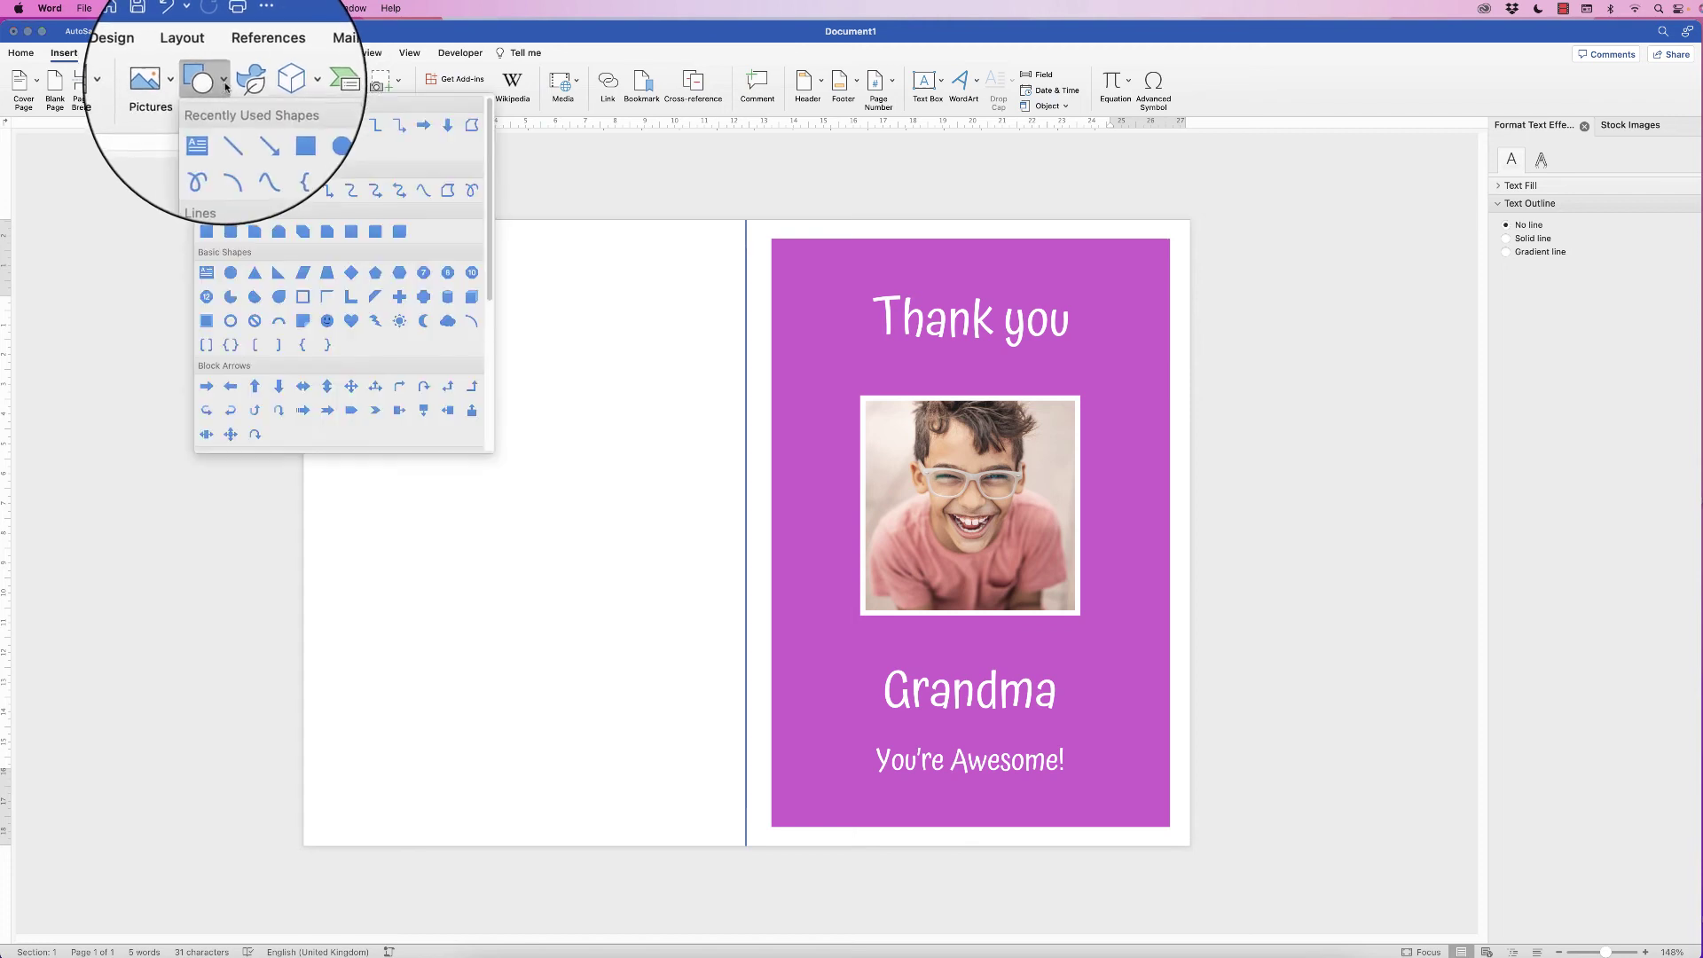
{"action": "left_click", "coordinate": [351, 321]}
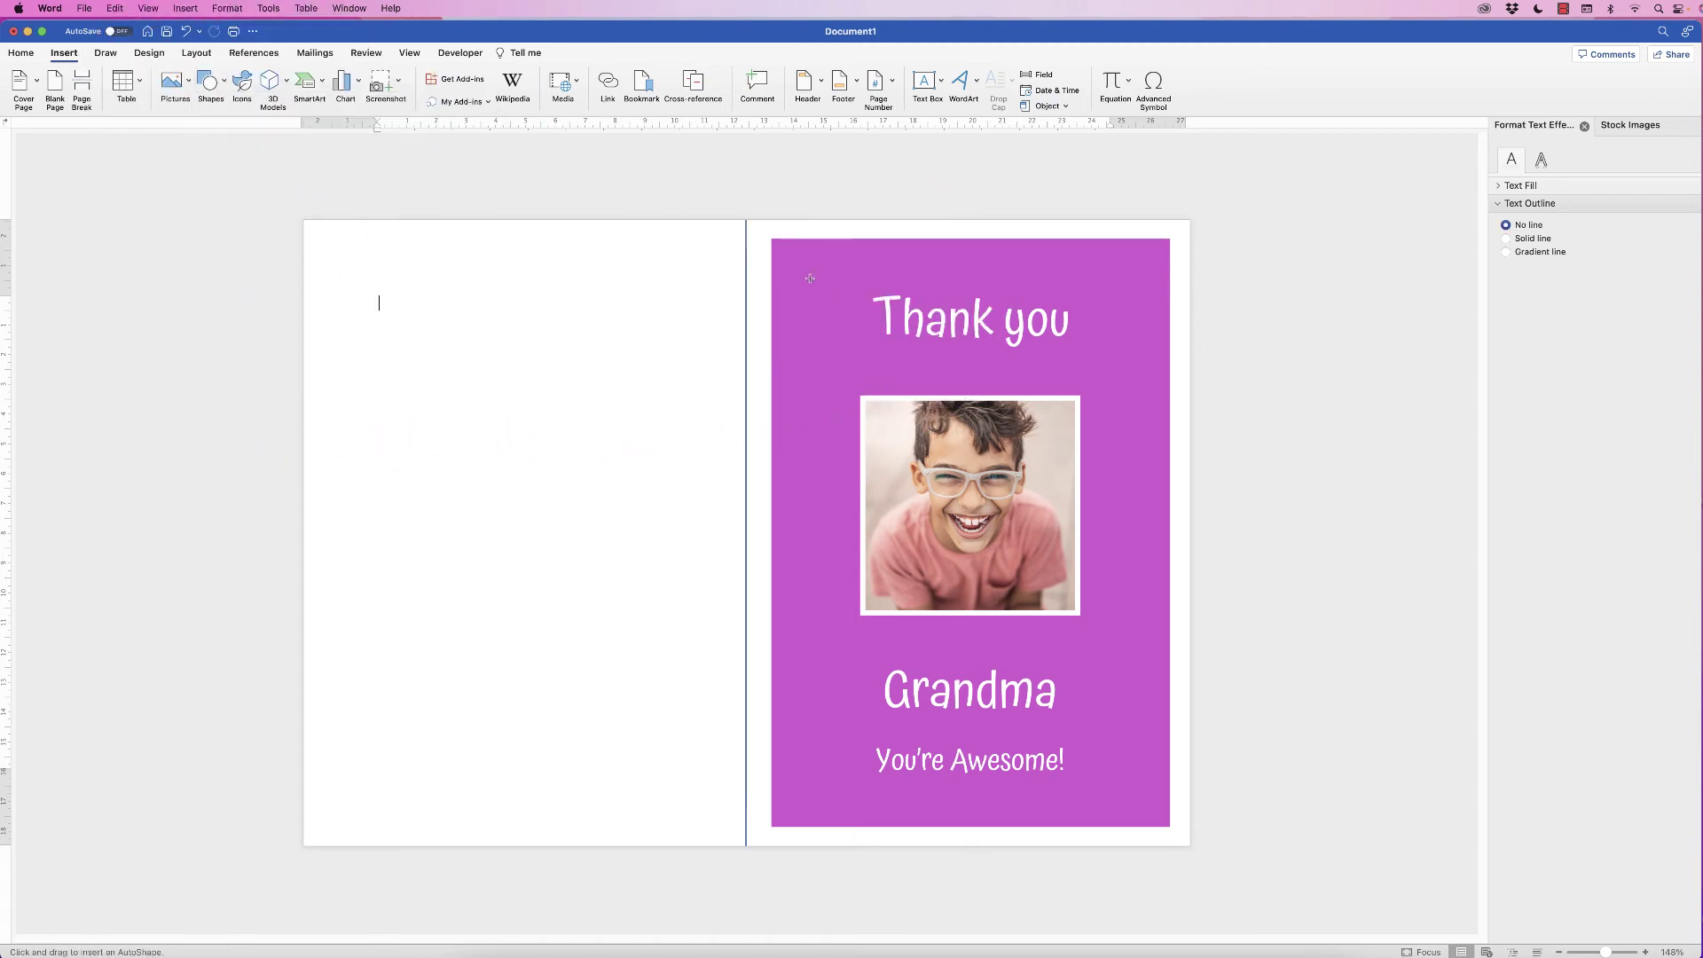
{"action": "mouse_move", "coordinate": [803, 266]}
{"action": "left_mouse_down"}
{"action": "mouse_move", "coordinate": [895, 332]}
{"action": "mouse_move", "coordinate": [841, 304]}
{"action": "left_mouse_up"}
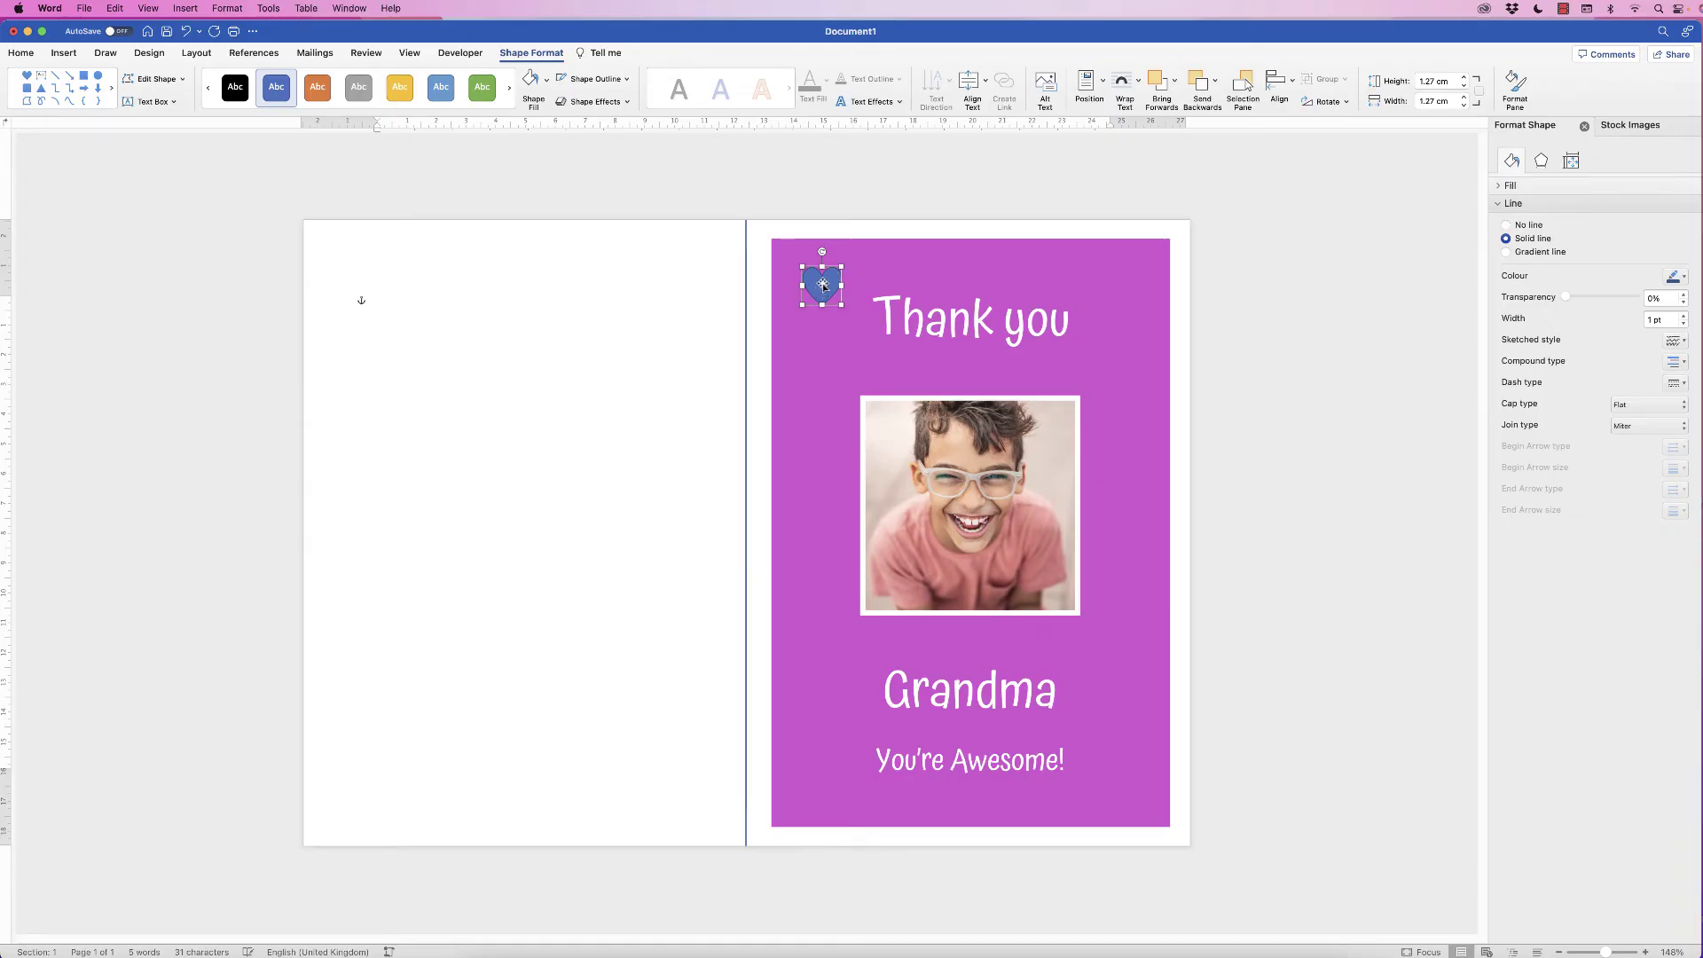
Step: Remove the heart's outline and fill it with a custom light pink at full brightness
{"action": "left_click", "coordinate": [625, 79]}
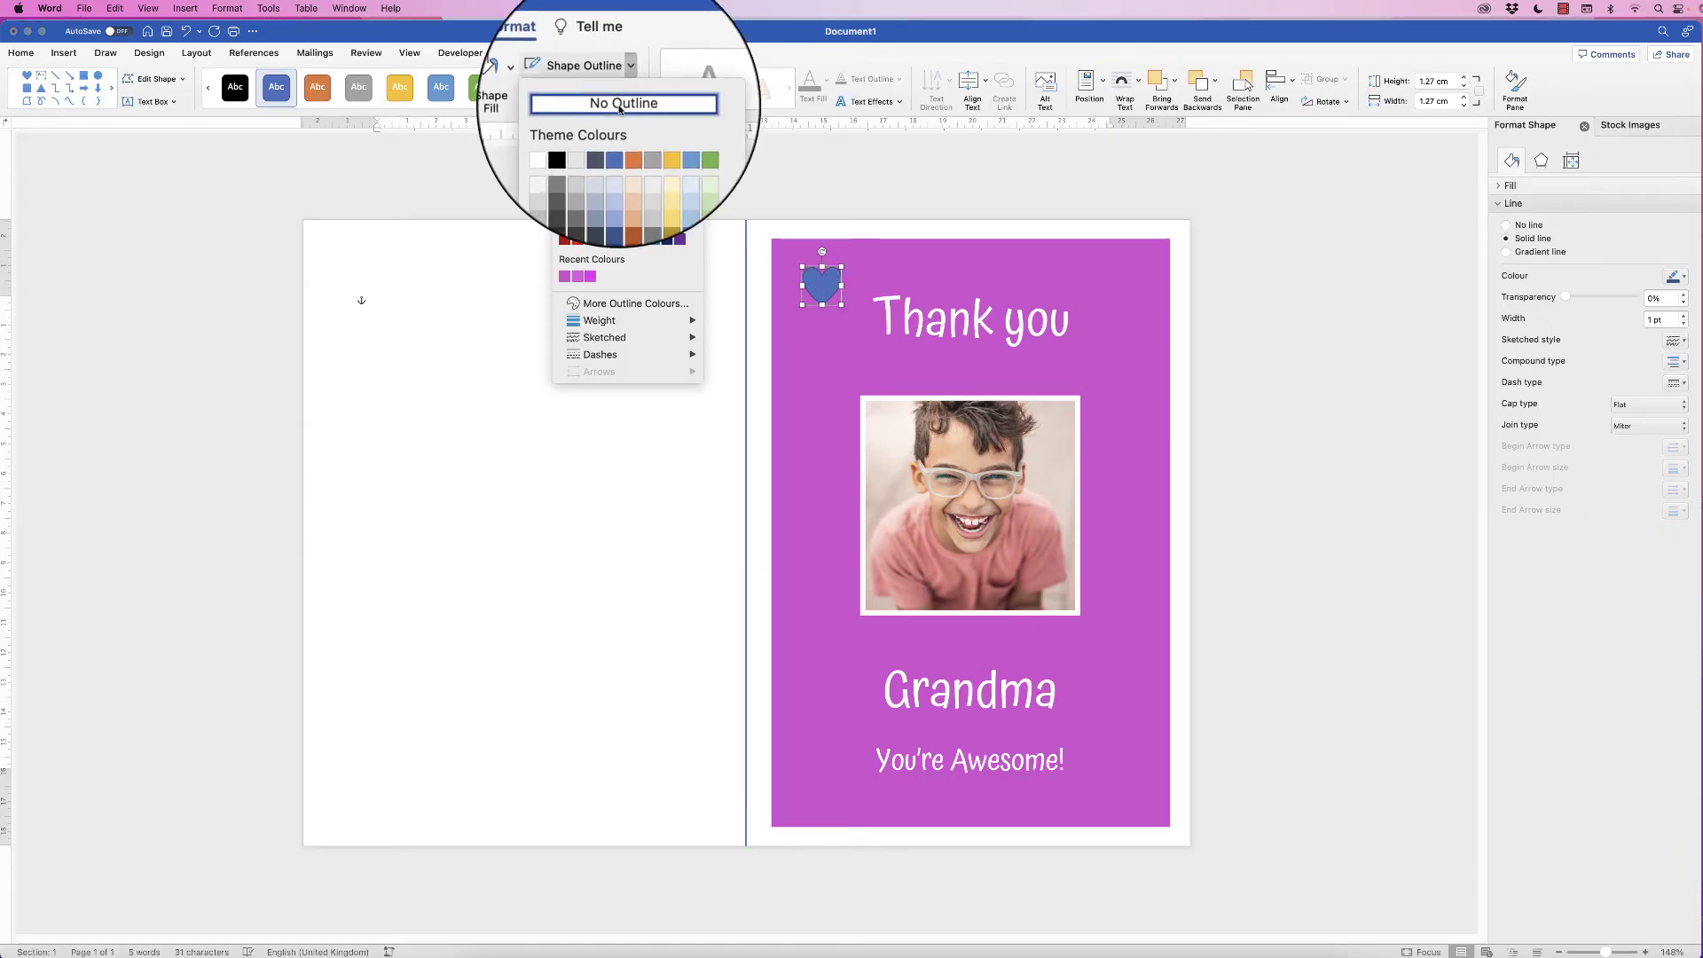
{"action": "left_click", "coordinate": [620, 98]}
{"action": "left_click", "coordinate": [537, 84]}
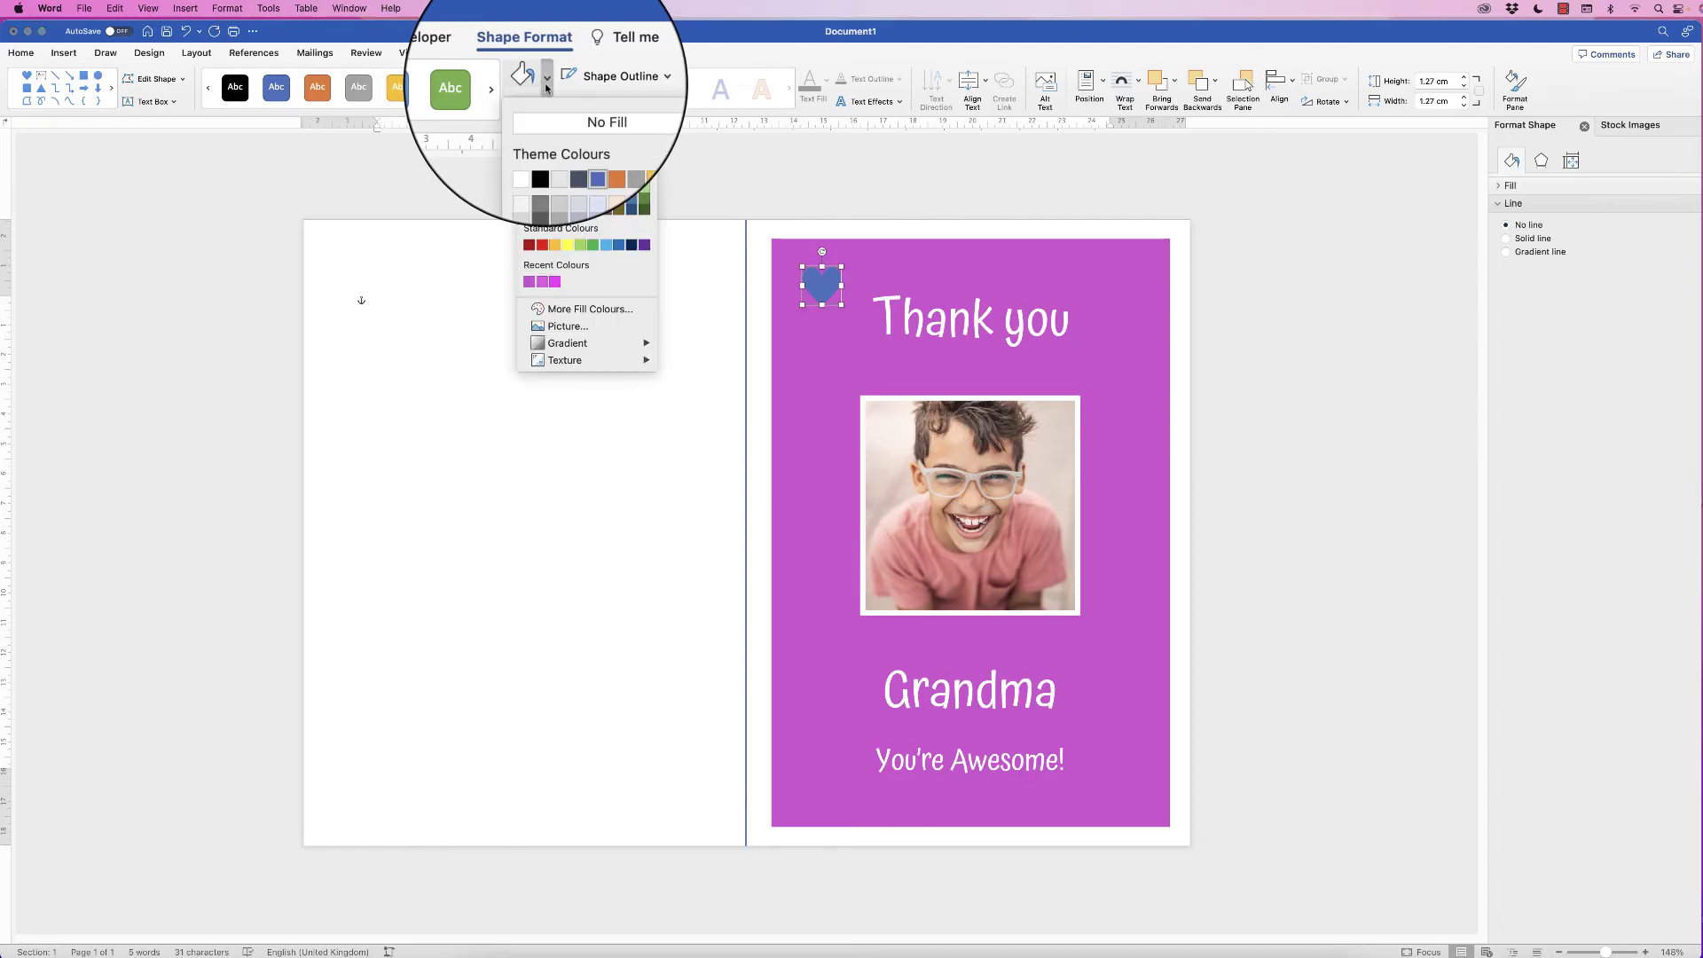
{"action": "left_click", "coordinate": [572, 308]}
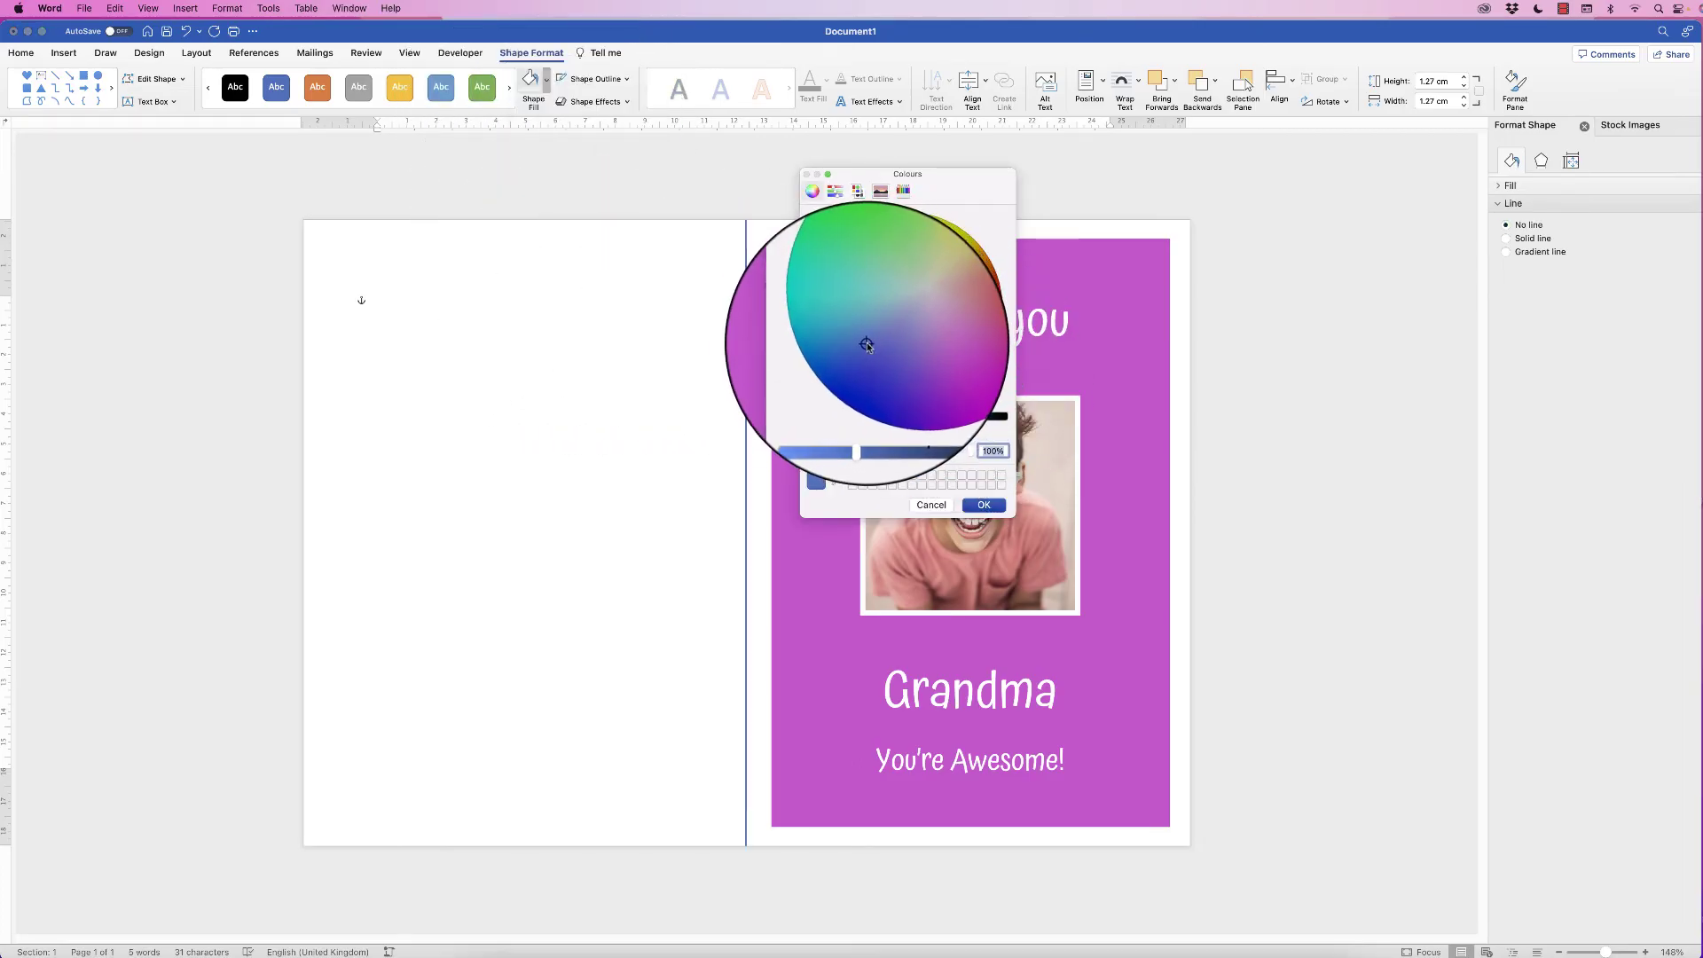
{"action": "left_click_drag", "start_coordinate": [866, 346], "coordinate": [941, 335]}
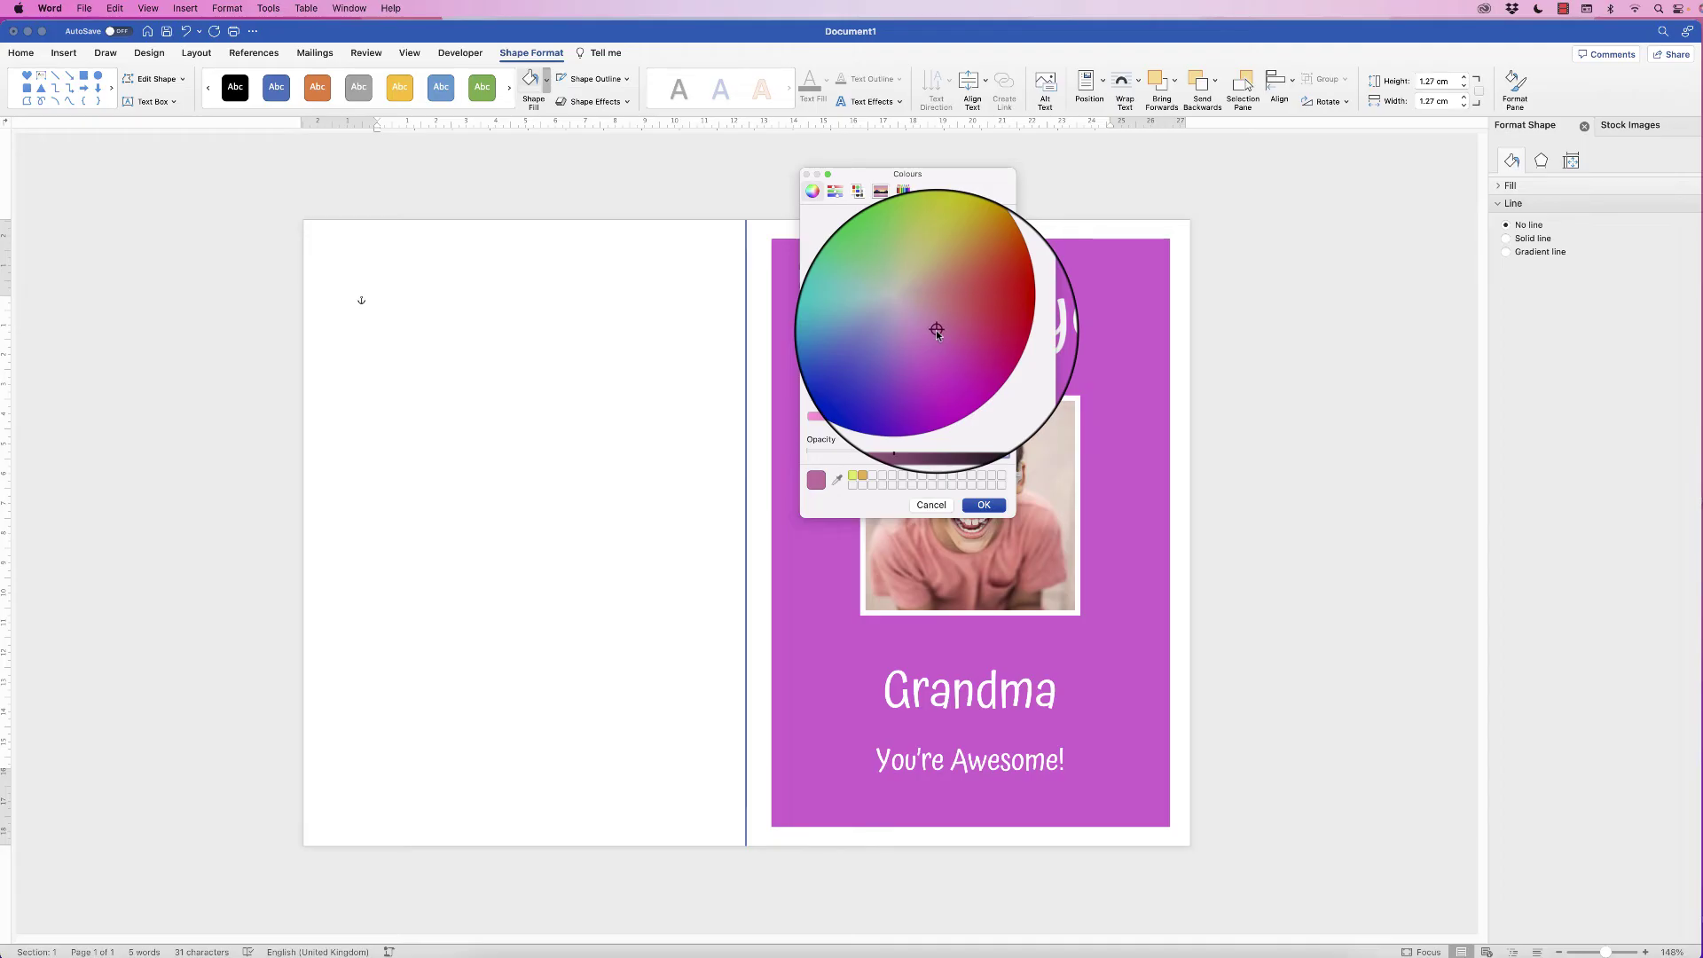
{"action": "left_click_drag", "start_coordinate": [854, 419], "coordinate": [809, 417]}
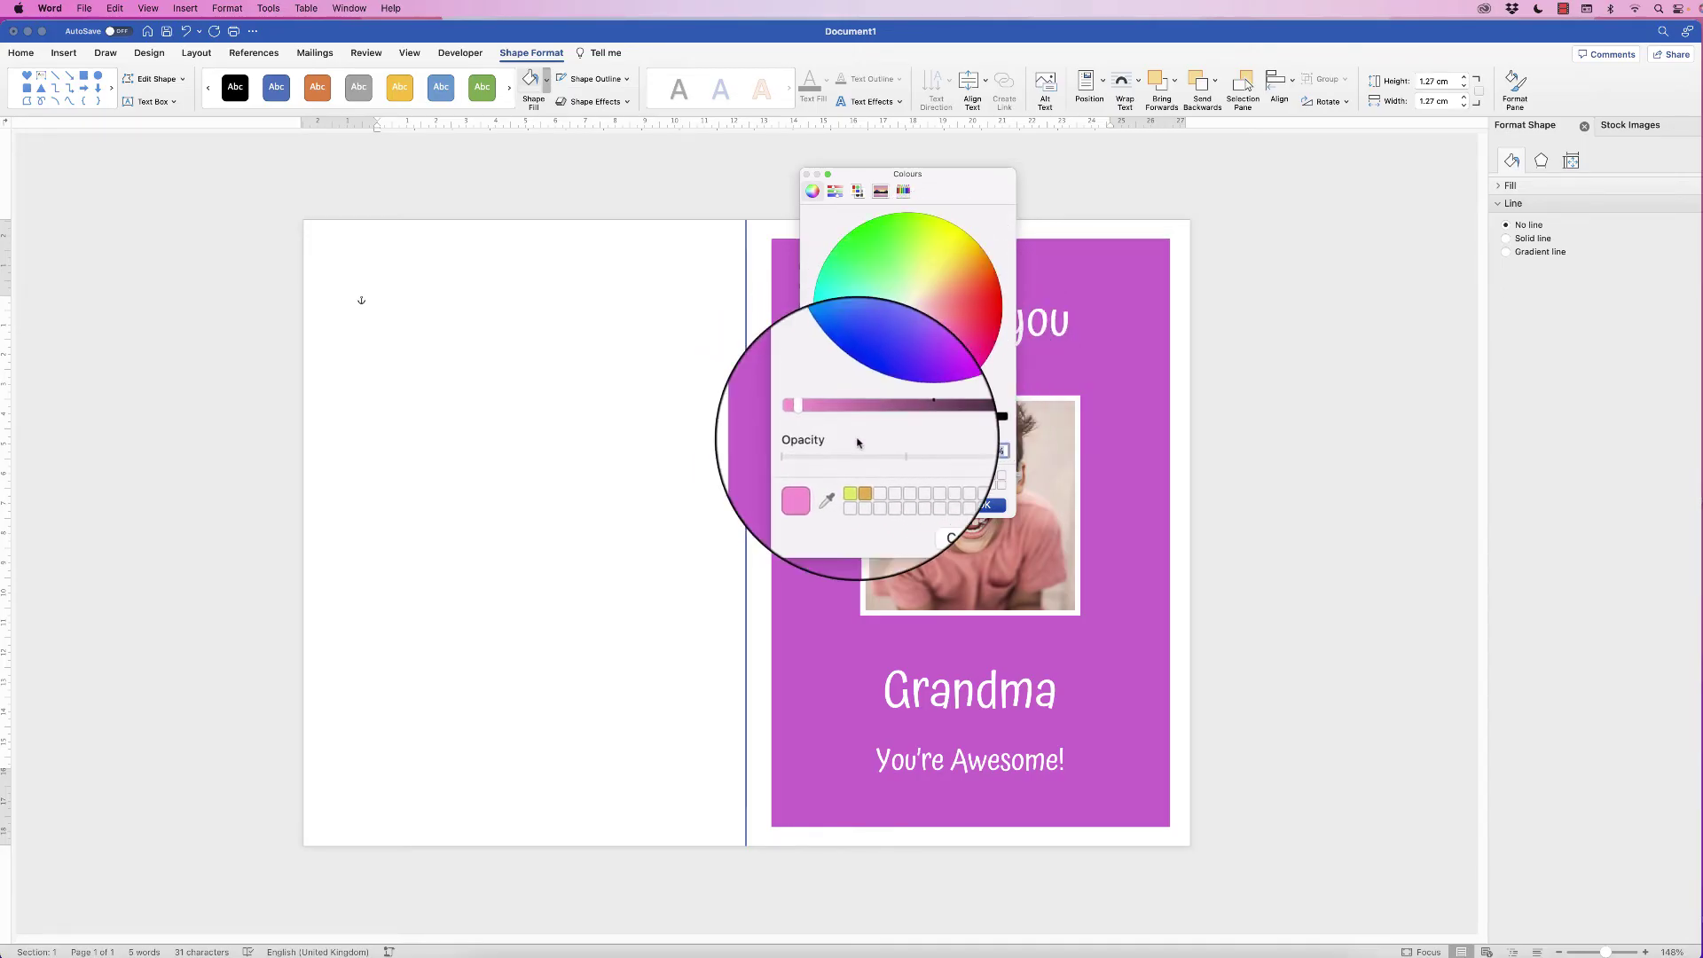
{"action": "left_click", "coordinate": [984, 505]}
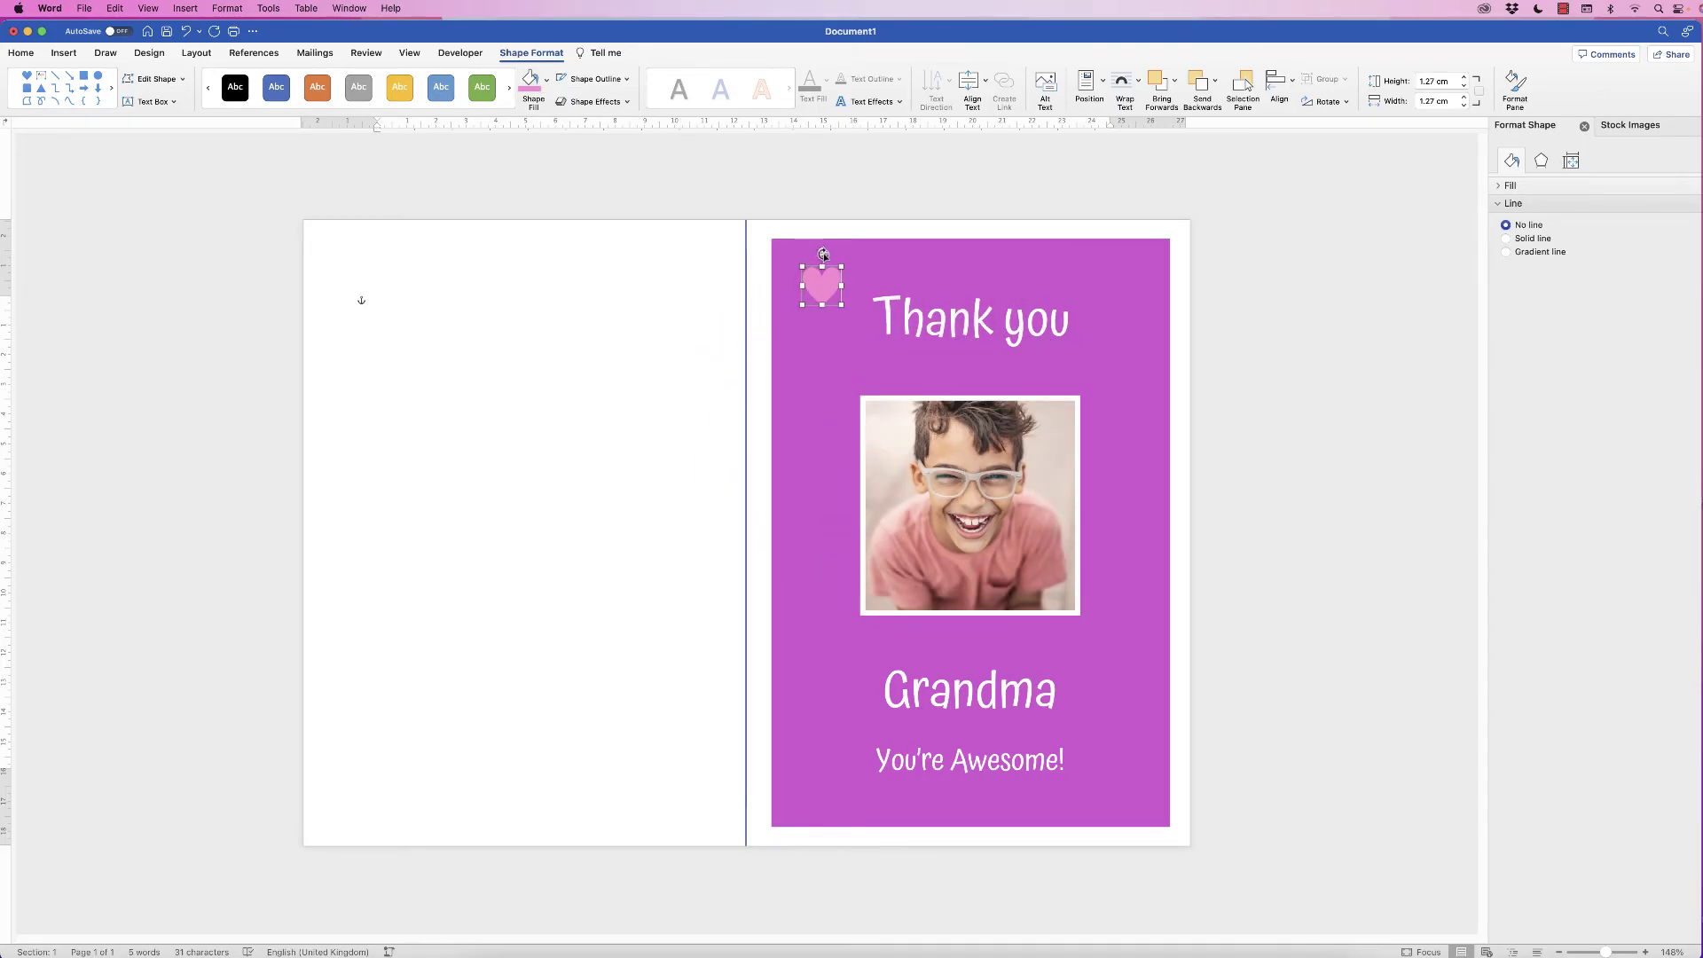
Step: Tilt the heart slightly counter-clockwise and duplicate it into a column of six hearts along each side of the purple panel
{"action": "left_click_drag", "start_coordinate": [822, 252], "coordinate": [811, 253]}
{"action": "left_click_drag", "start_coordinate": [825, 287], "coordinate": [814, 385]}
{"action": "left_click_drag", "start_coordinate": [814, 385], "coordinate": [812, 491]}
{"action": "left_click_drag", "start_coordinate": [812, 491], "coordinate": [817, 643]}
{"action": "left_click_drag", "start_coordinate": [816, 643], "coordinate": [1124, 383]}
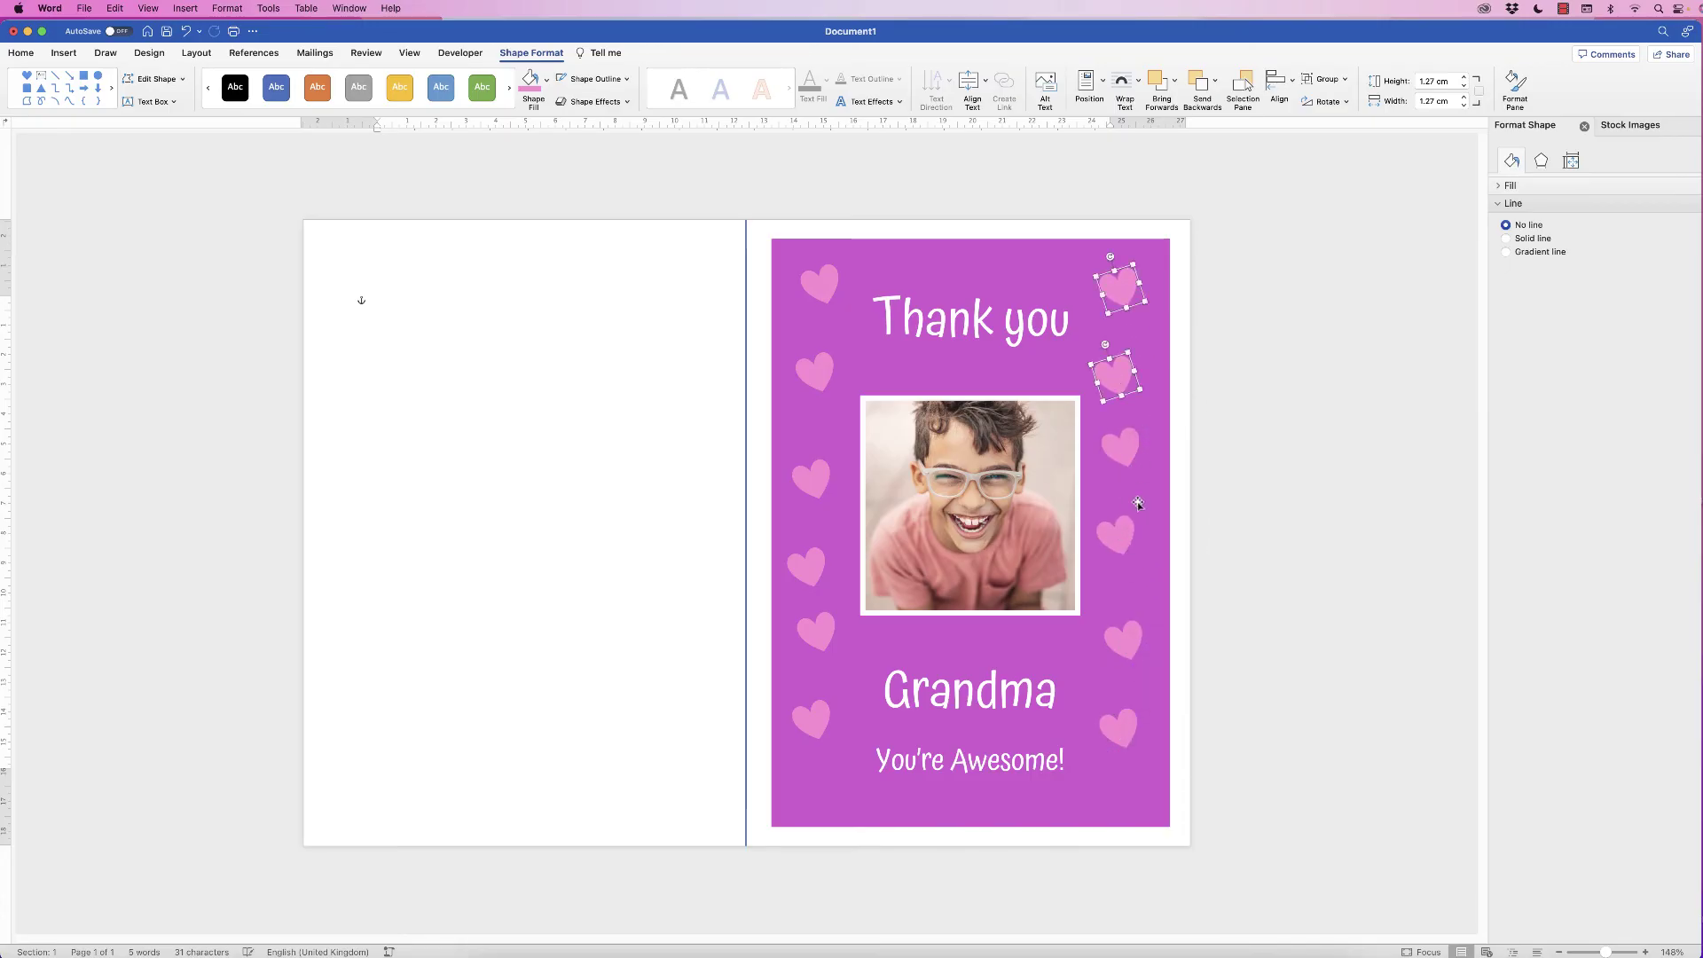
Step: Scatter the twelve hearts irregularly around the photo and text on the purple panel, varying their sizes and tilt angles
{"action": "left_click", "coordinate": [1037, 653]}
{"action": "left_click", "coordinate": [817, 378]}
{"action": "left_click_drag", "start_coordinate": [831, 347], "coordinate": [848, 387]}
{"action": "left_click_drag", "start_coordinate": [811, 485], "coordinate": [829, 698]}
{"action": "left_click", "coordinate": [1120, 723]}
{"action": "left_click_drag", "start_coordinate": [1119, 723], "coordinate": [844, 756]}
{"action": "left_click_drag", "start_coordinate": [1131, 535], "coordinate": [1147, 286]}
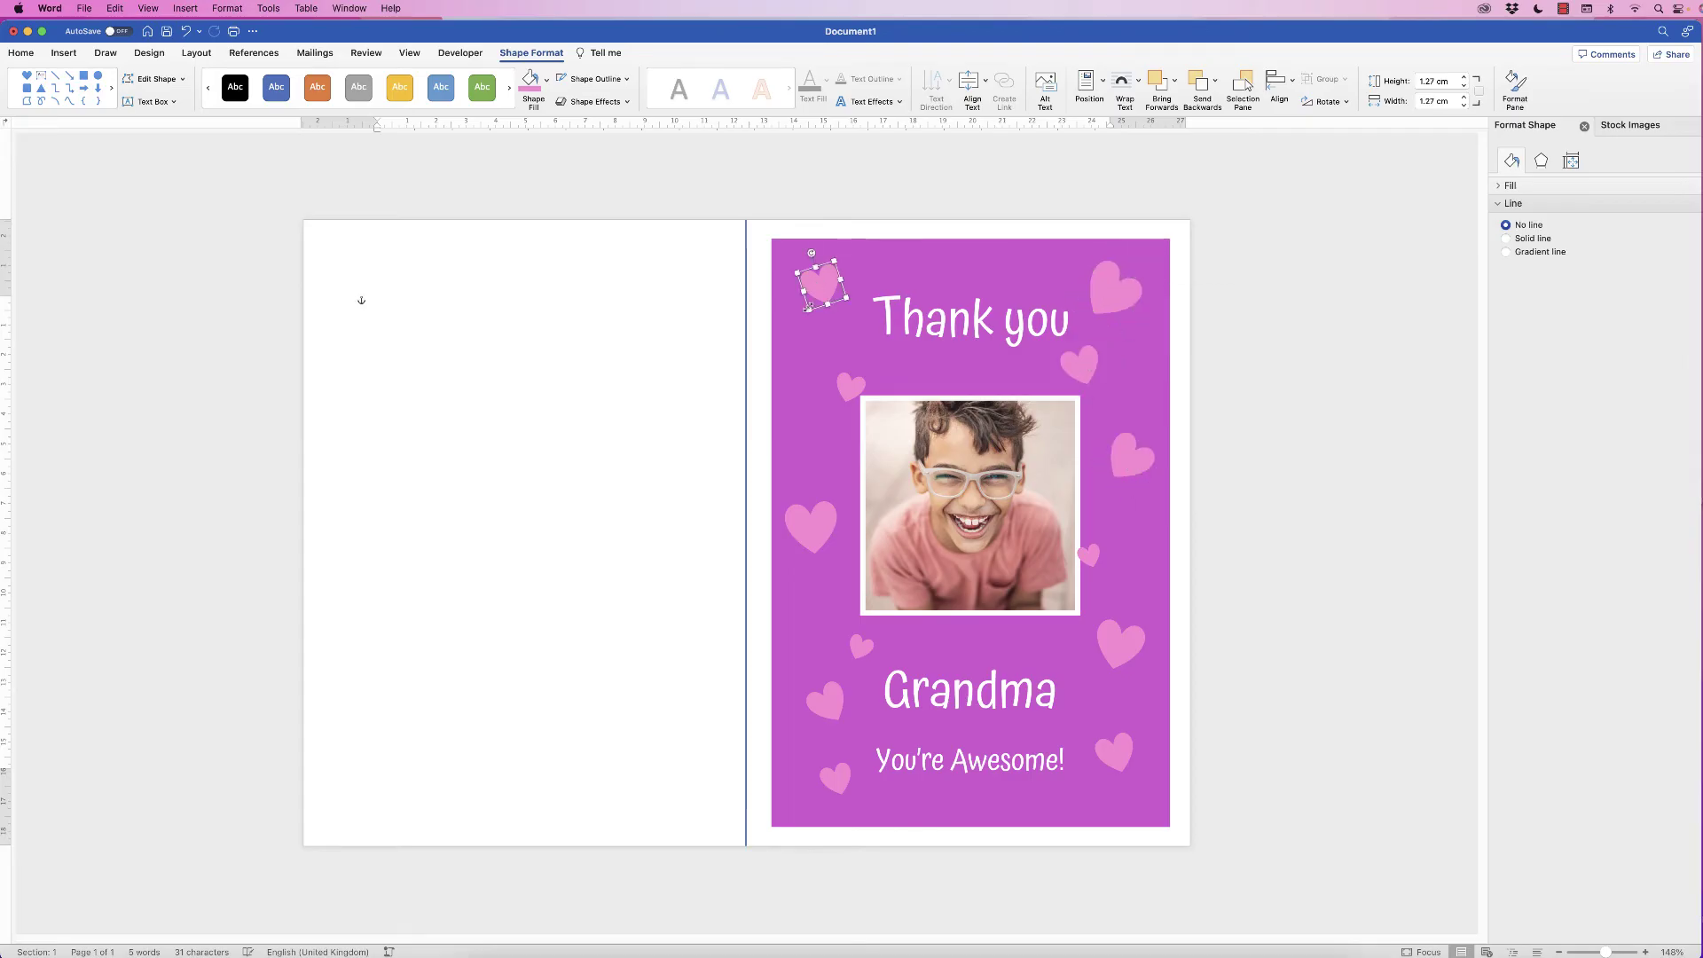
{"action": "left_click", "coordinate": [1227, 747]}
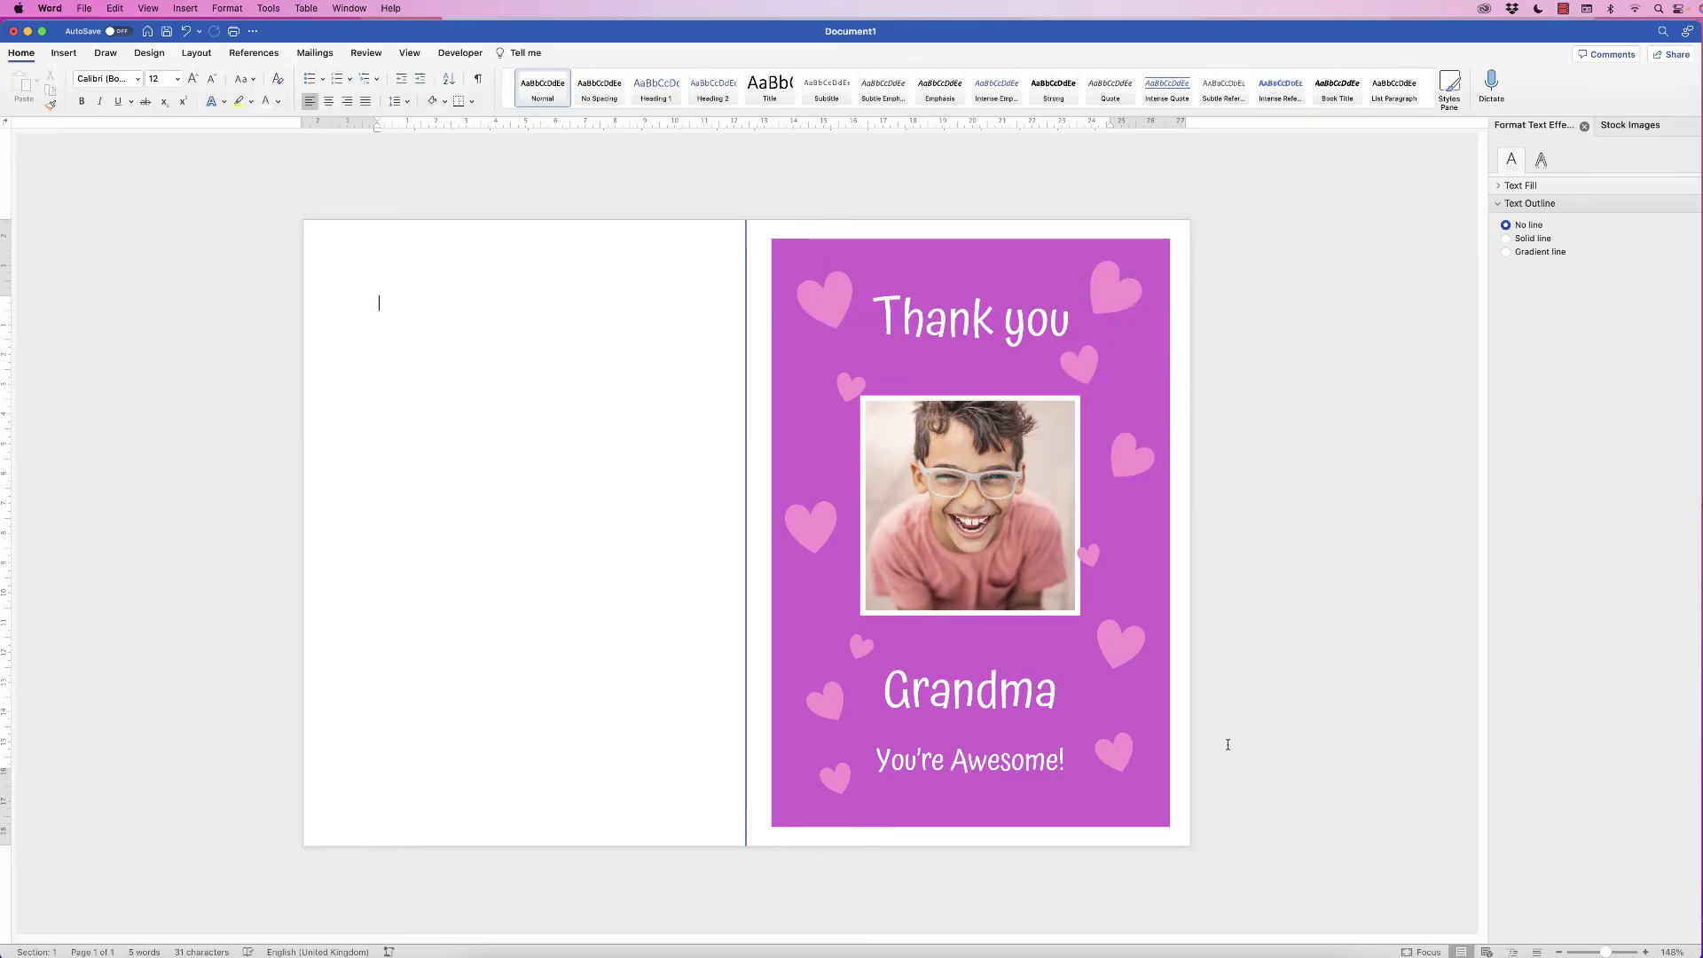
Step: Shorten the centre fold line at both ends and recolour it a very light grey
{"action": "left_click", "coordinate": [745, 230]}
{"action": "left_click", "coordinate": [750, 237]}
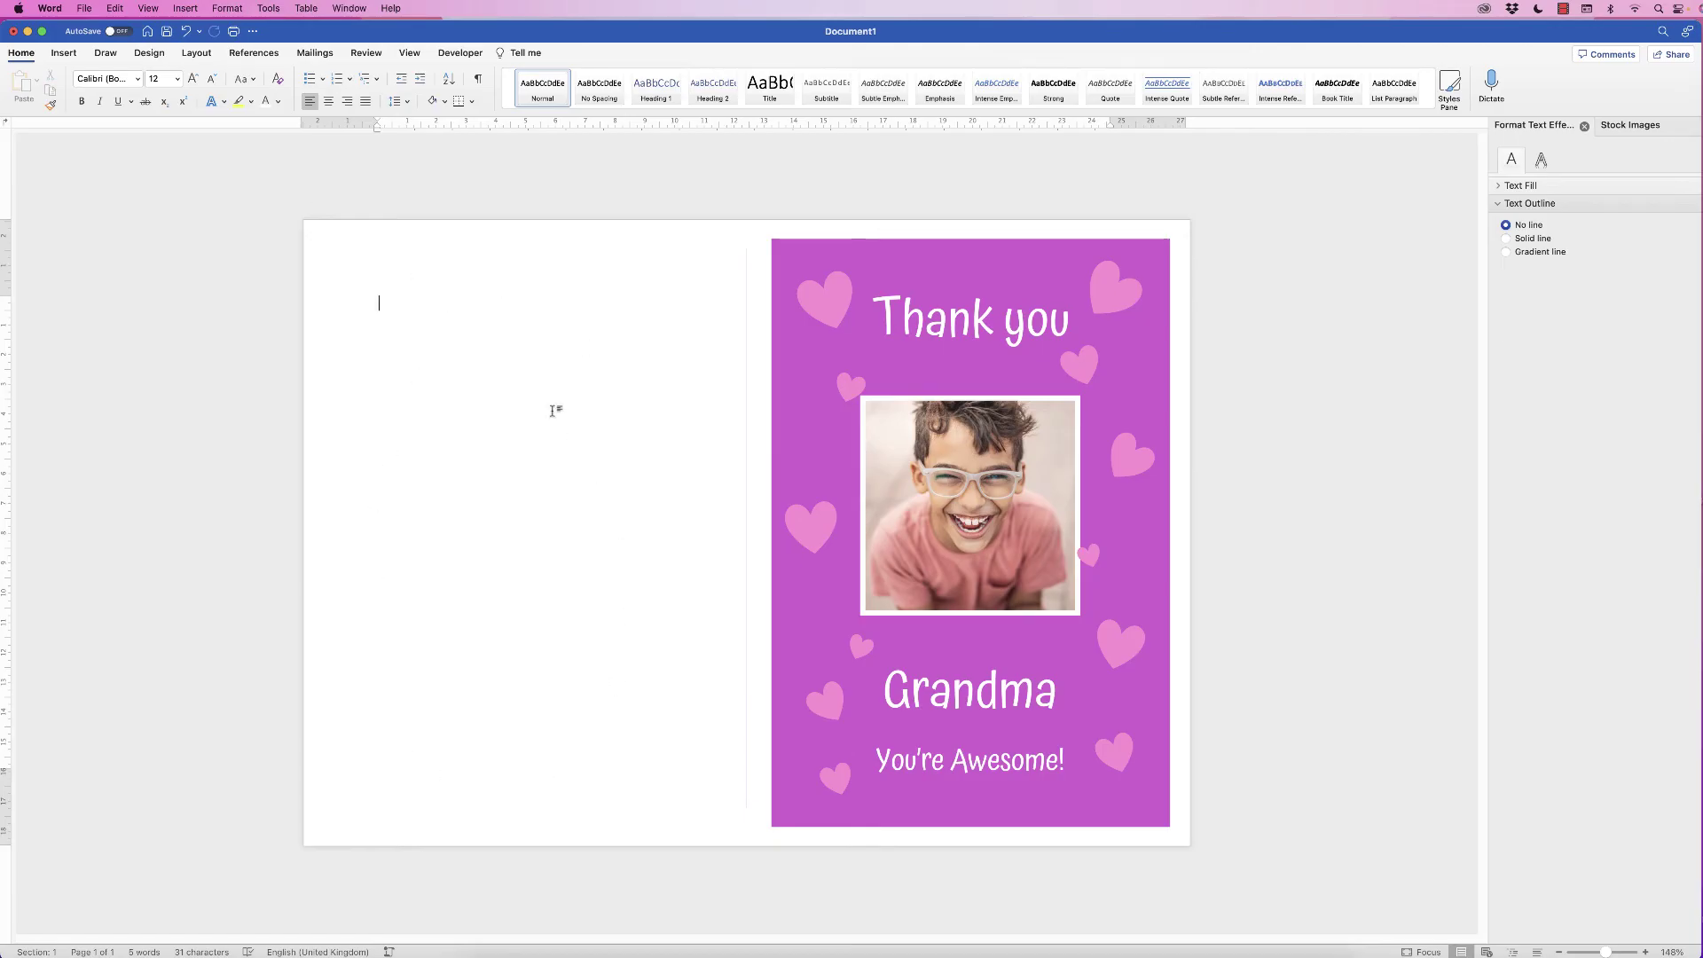
Step: Duplicate the "Grandma" text box onto the lower part of the blank back page and set its text colour to black
{"action": "left_click", "coordinate": [970, 698]}
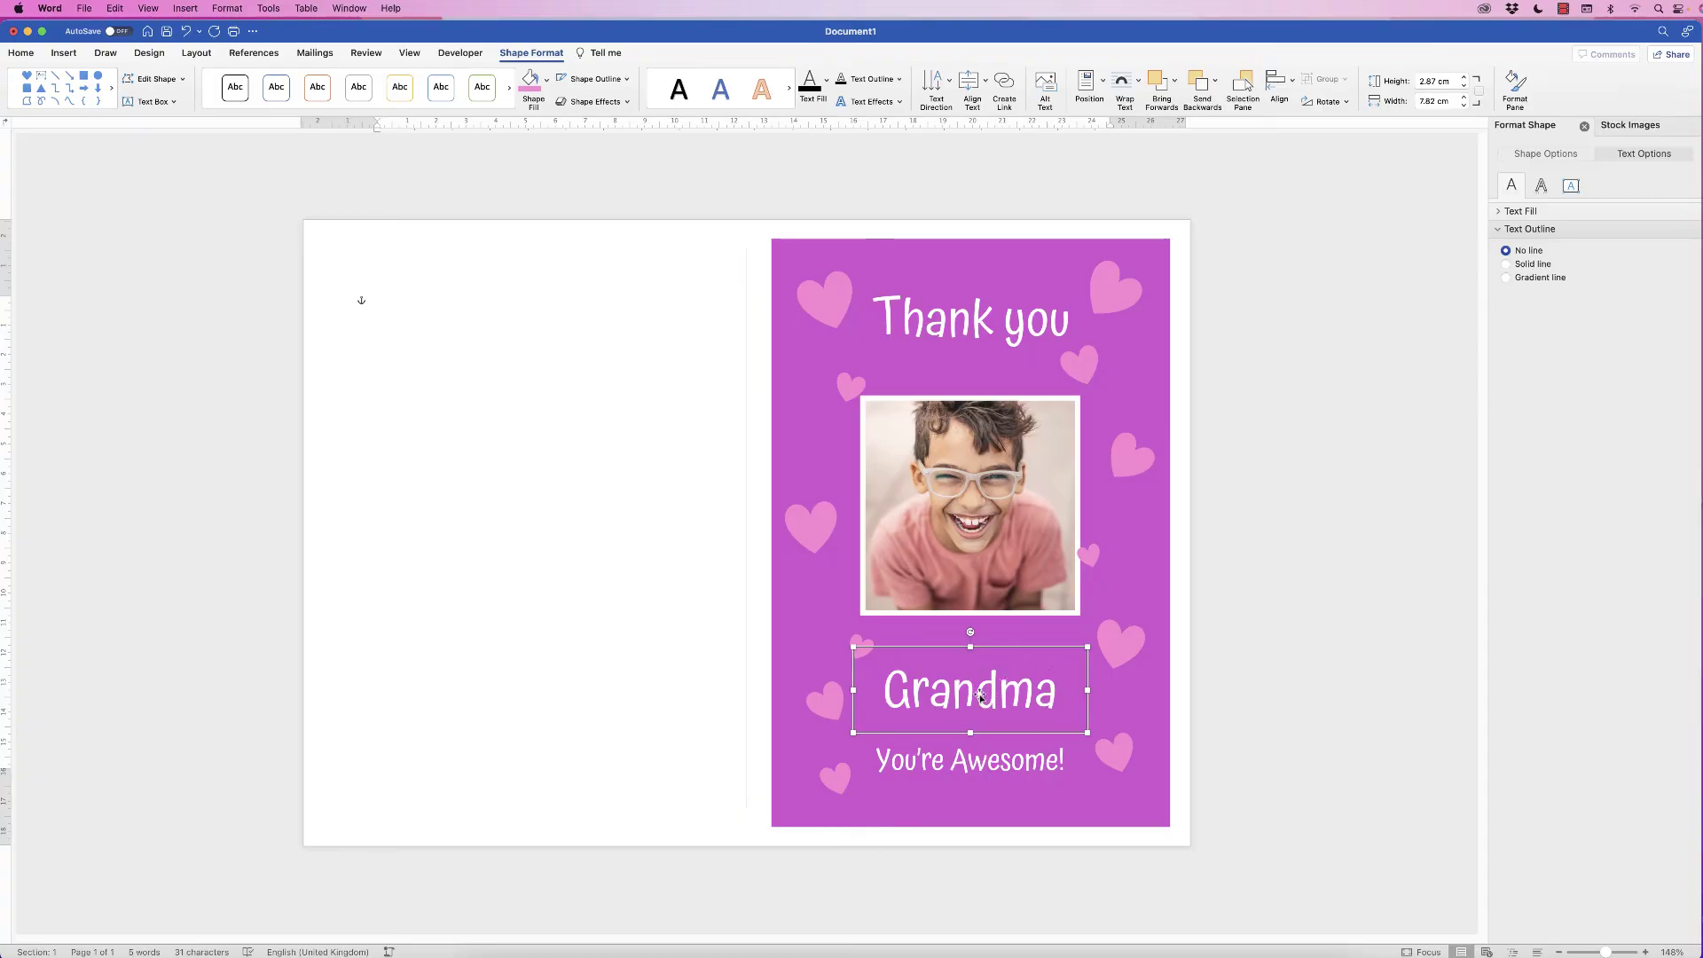
{"action": "left_click_drag", "start_coordinate": [979, 694], "coordinate": [514, 743]}
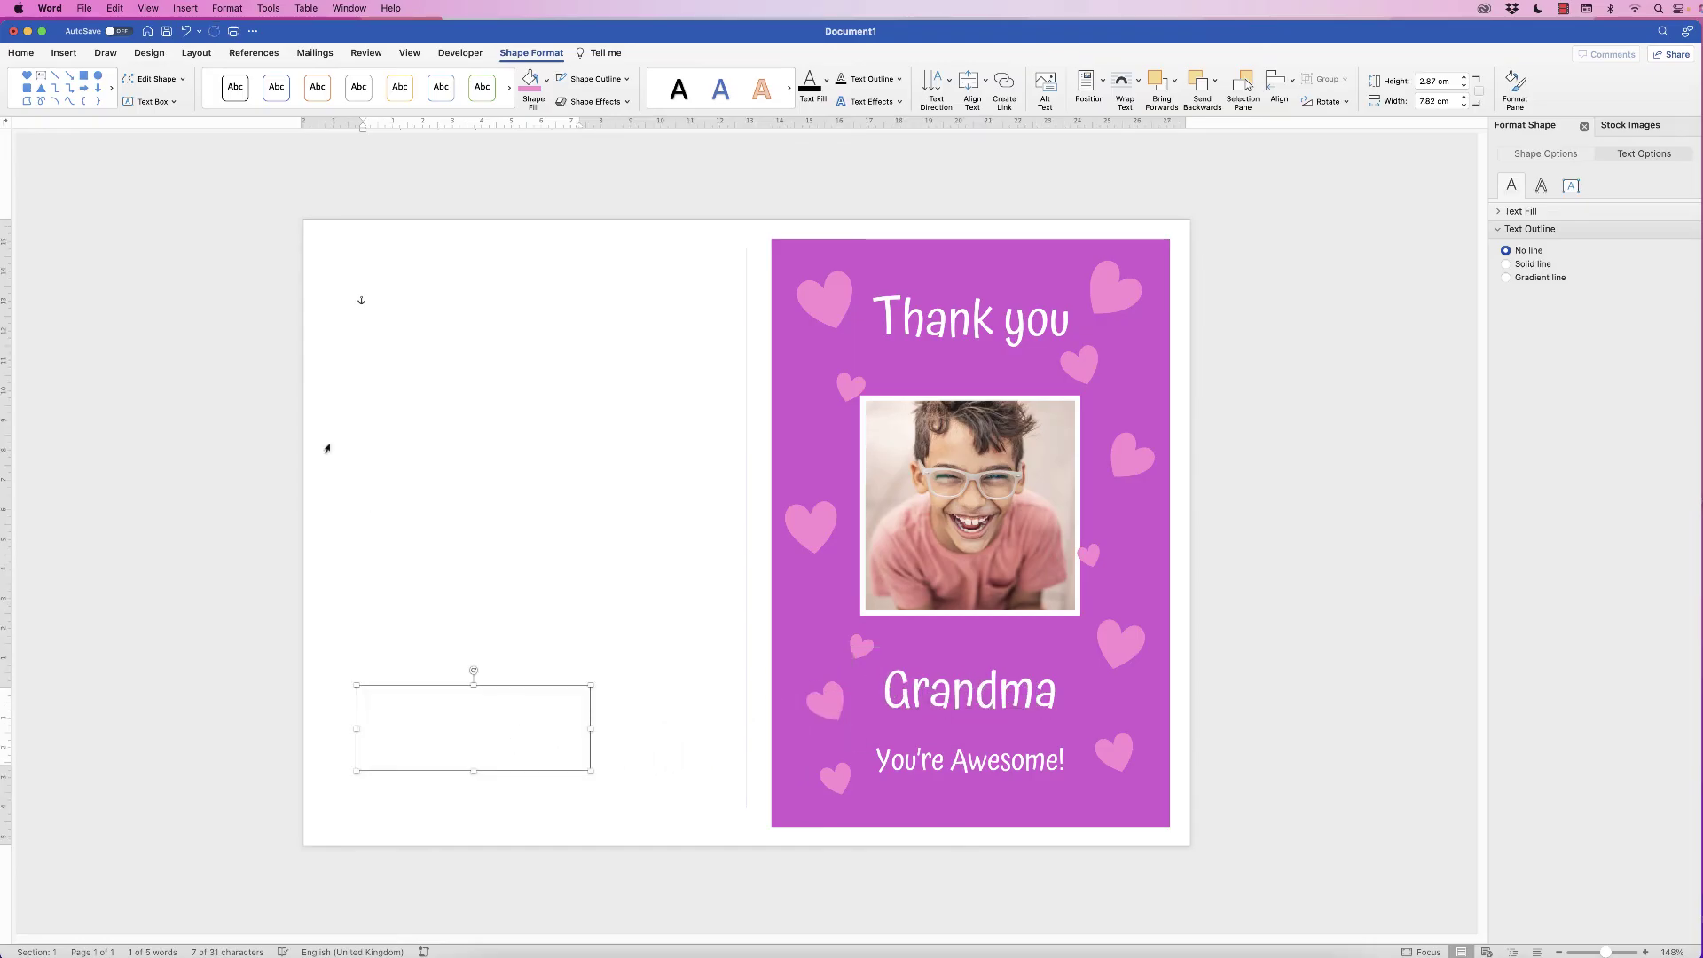
{"action": "left_click", "coordinate": [21, 52]}
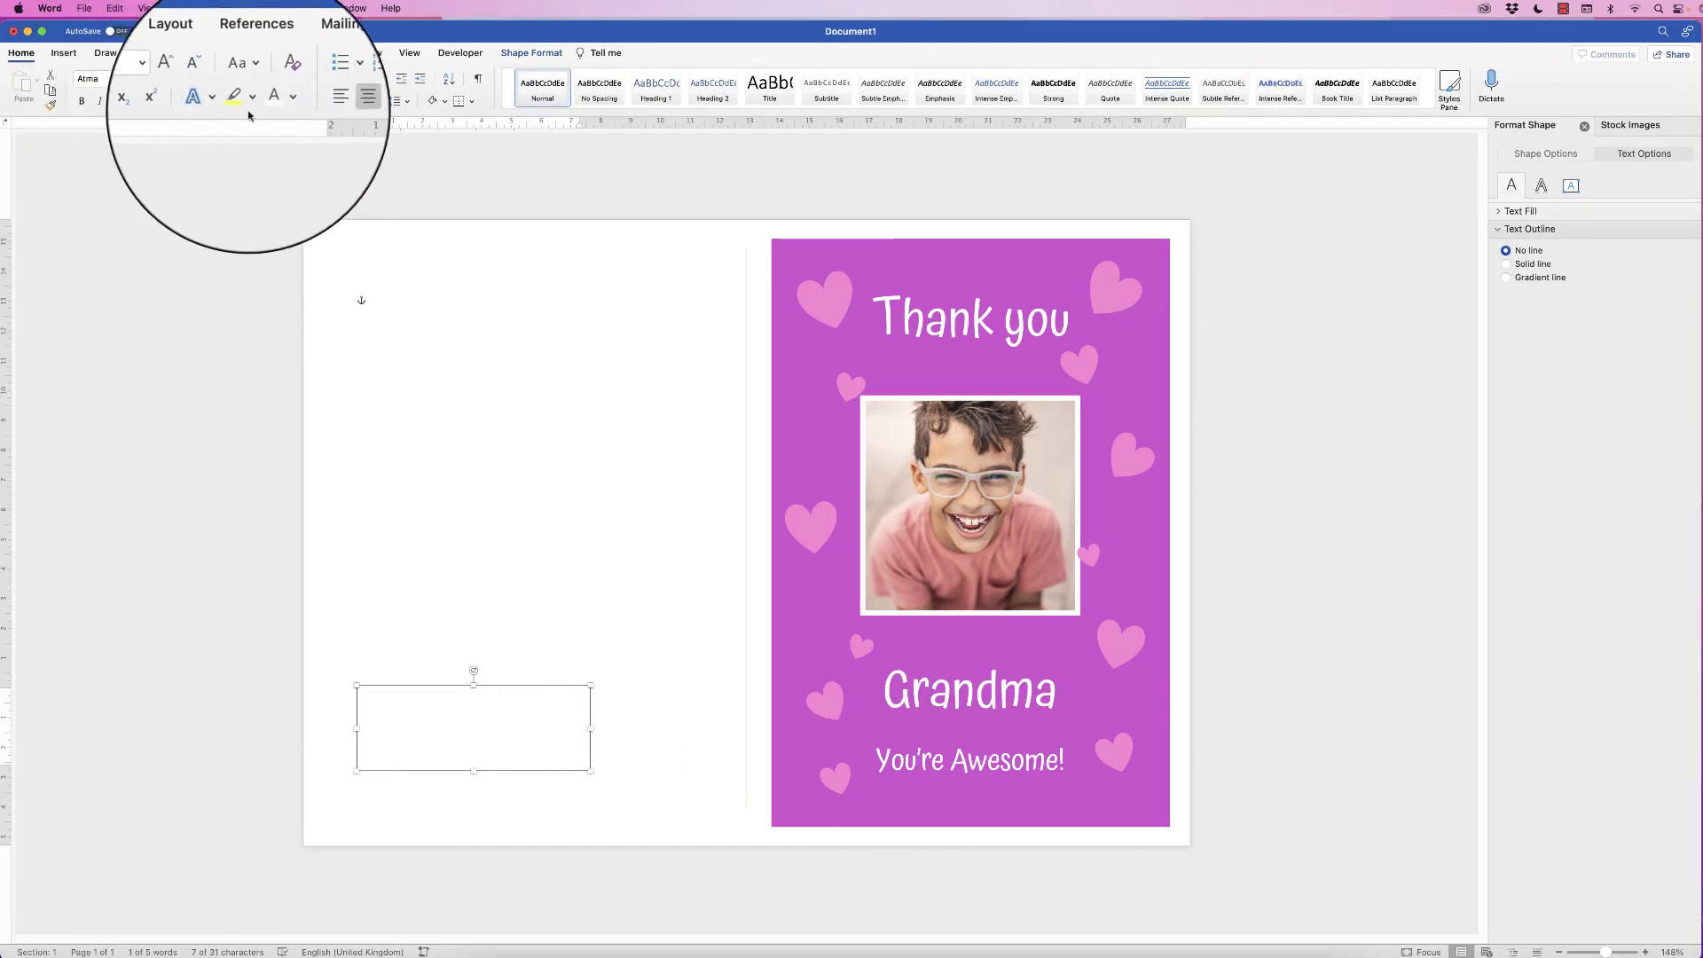
{"action": "left_click", "coordinate": [281, 100]}
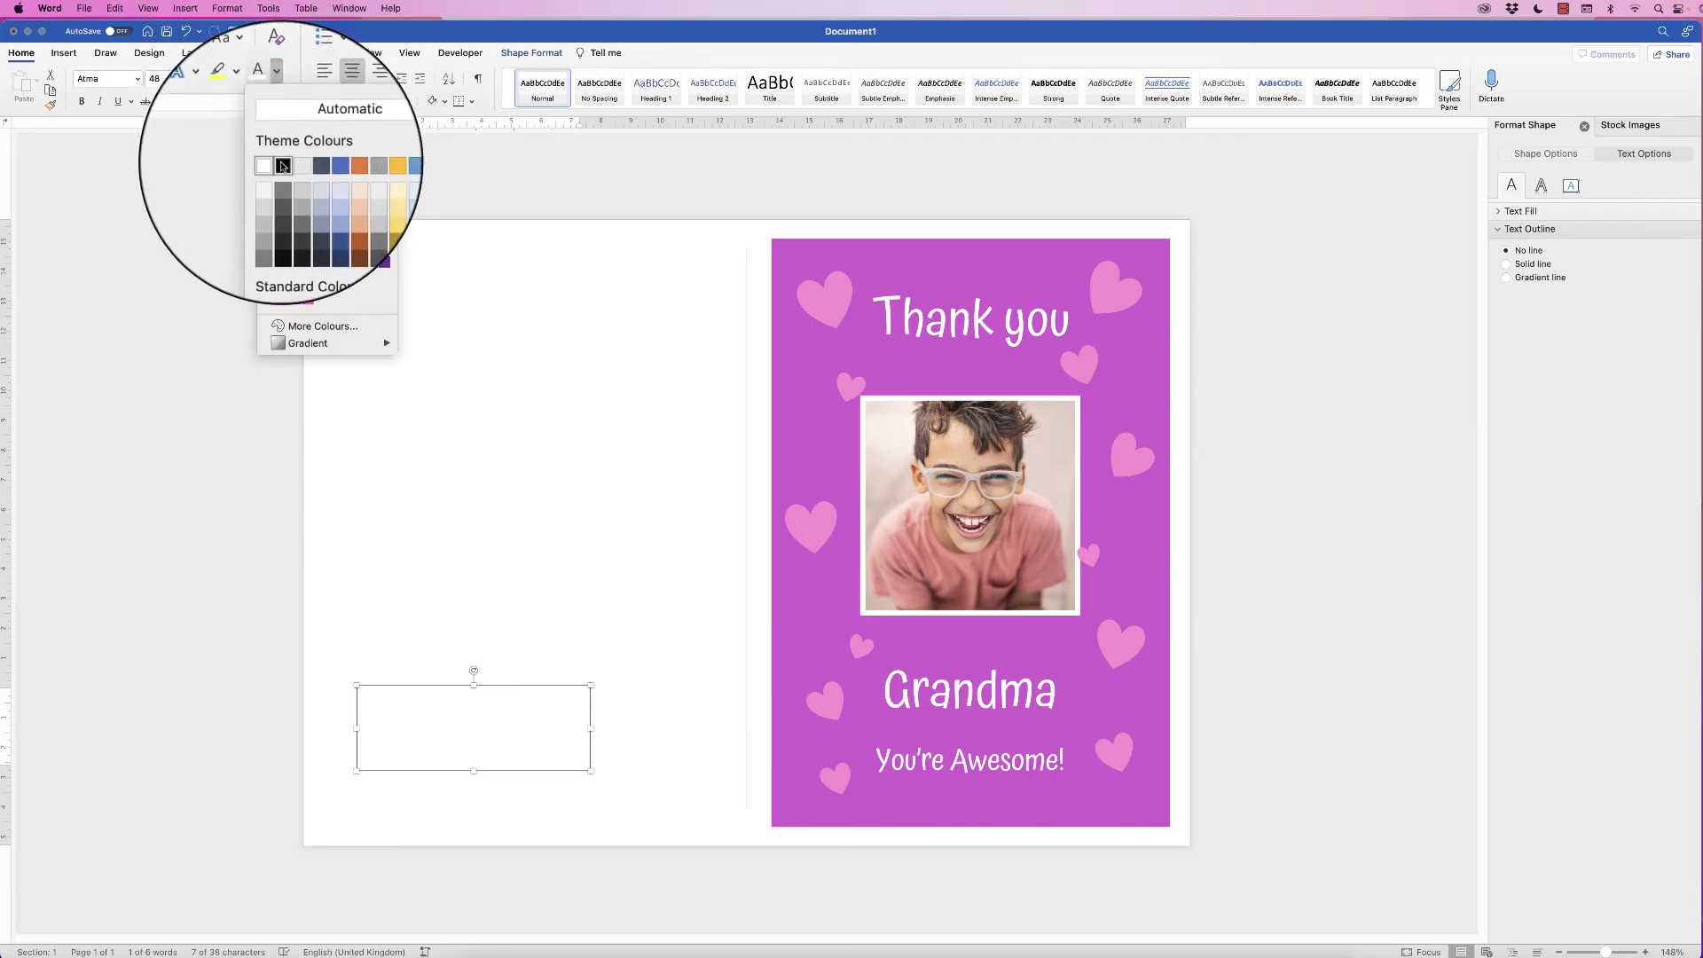
{"action": "left_click", "coordinate": [282, 165]}
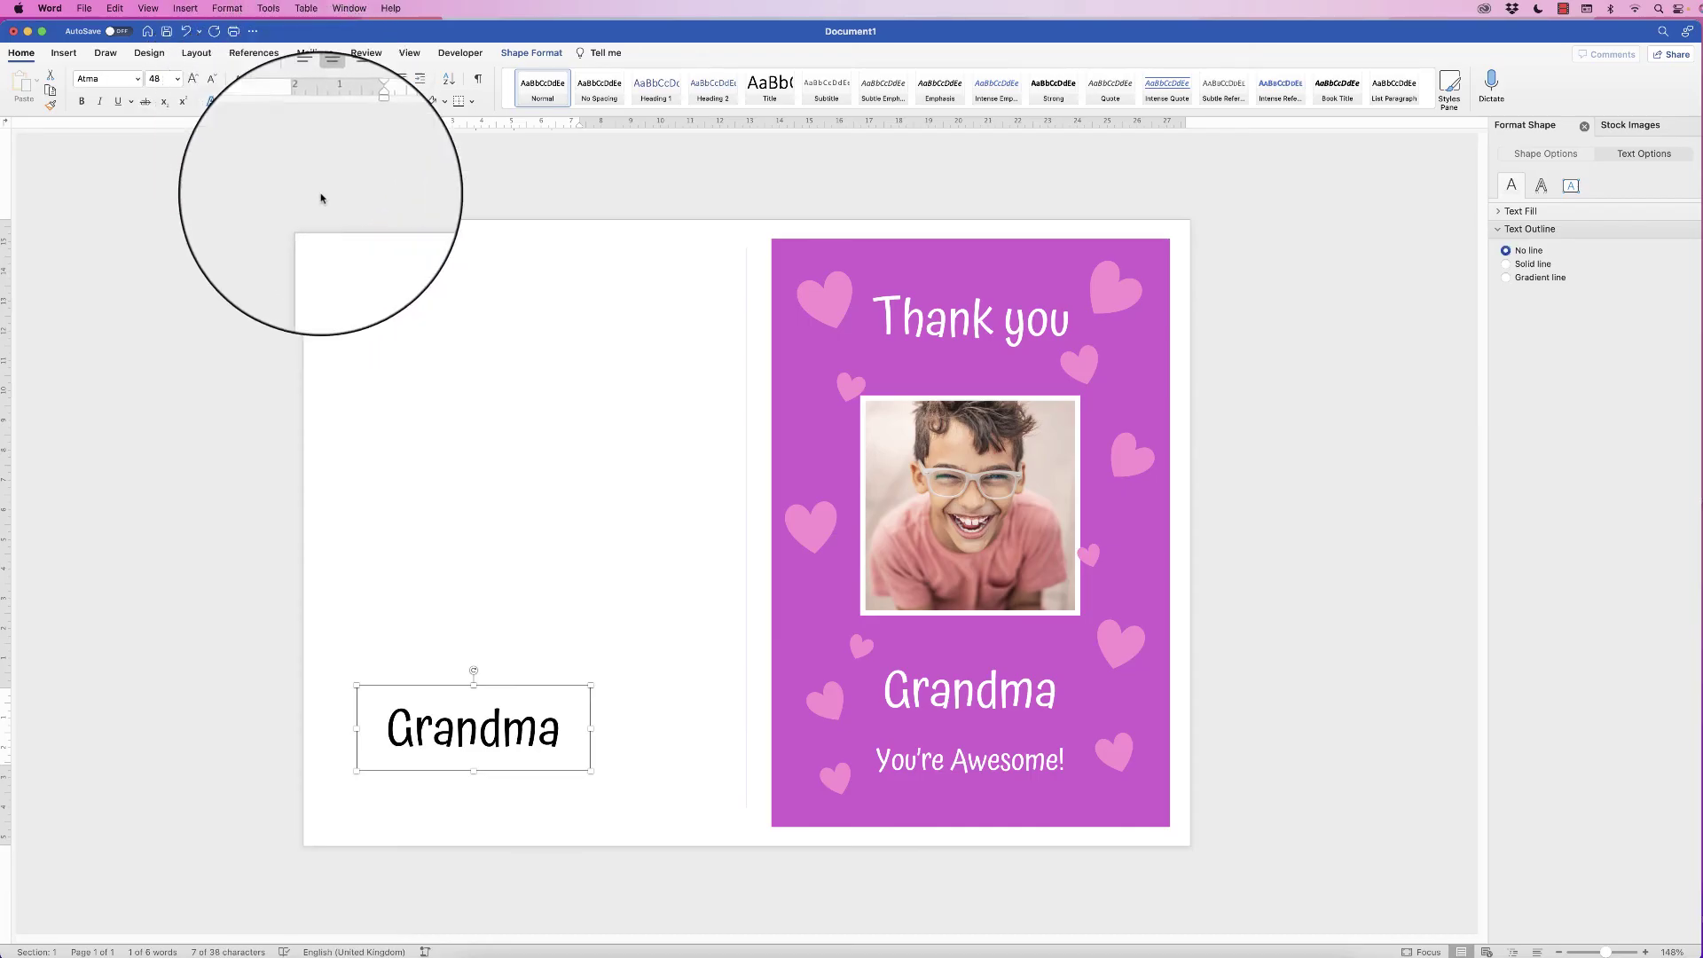
Step: Widen the duplicated text box to about 11.3 cm and move it down near the foot of the back page
{"action": "left_click_drag", "start_coordinate": [592, 729], "coordinate": [696, 729]}
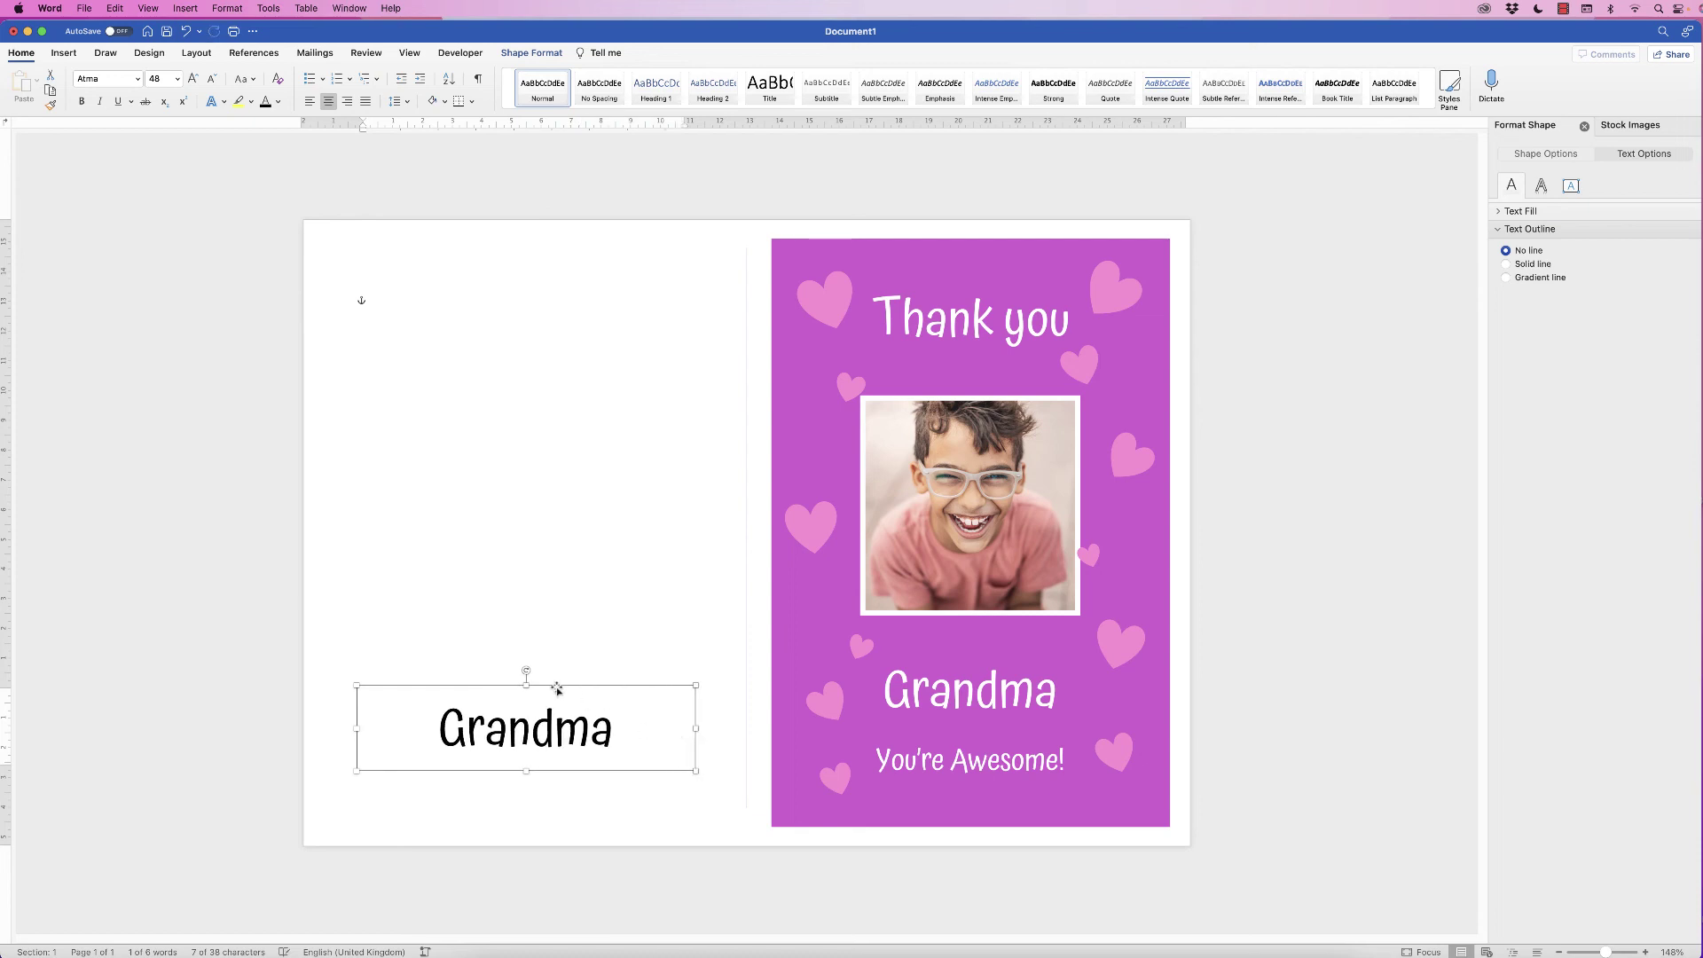
{"action": "left_click_drag", "start_coordinate": [563, 686], "coordinate": [560, 727]}
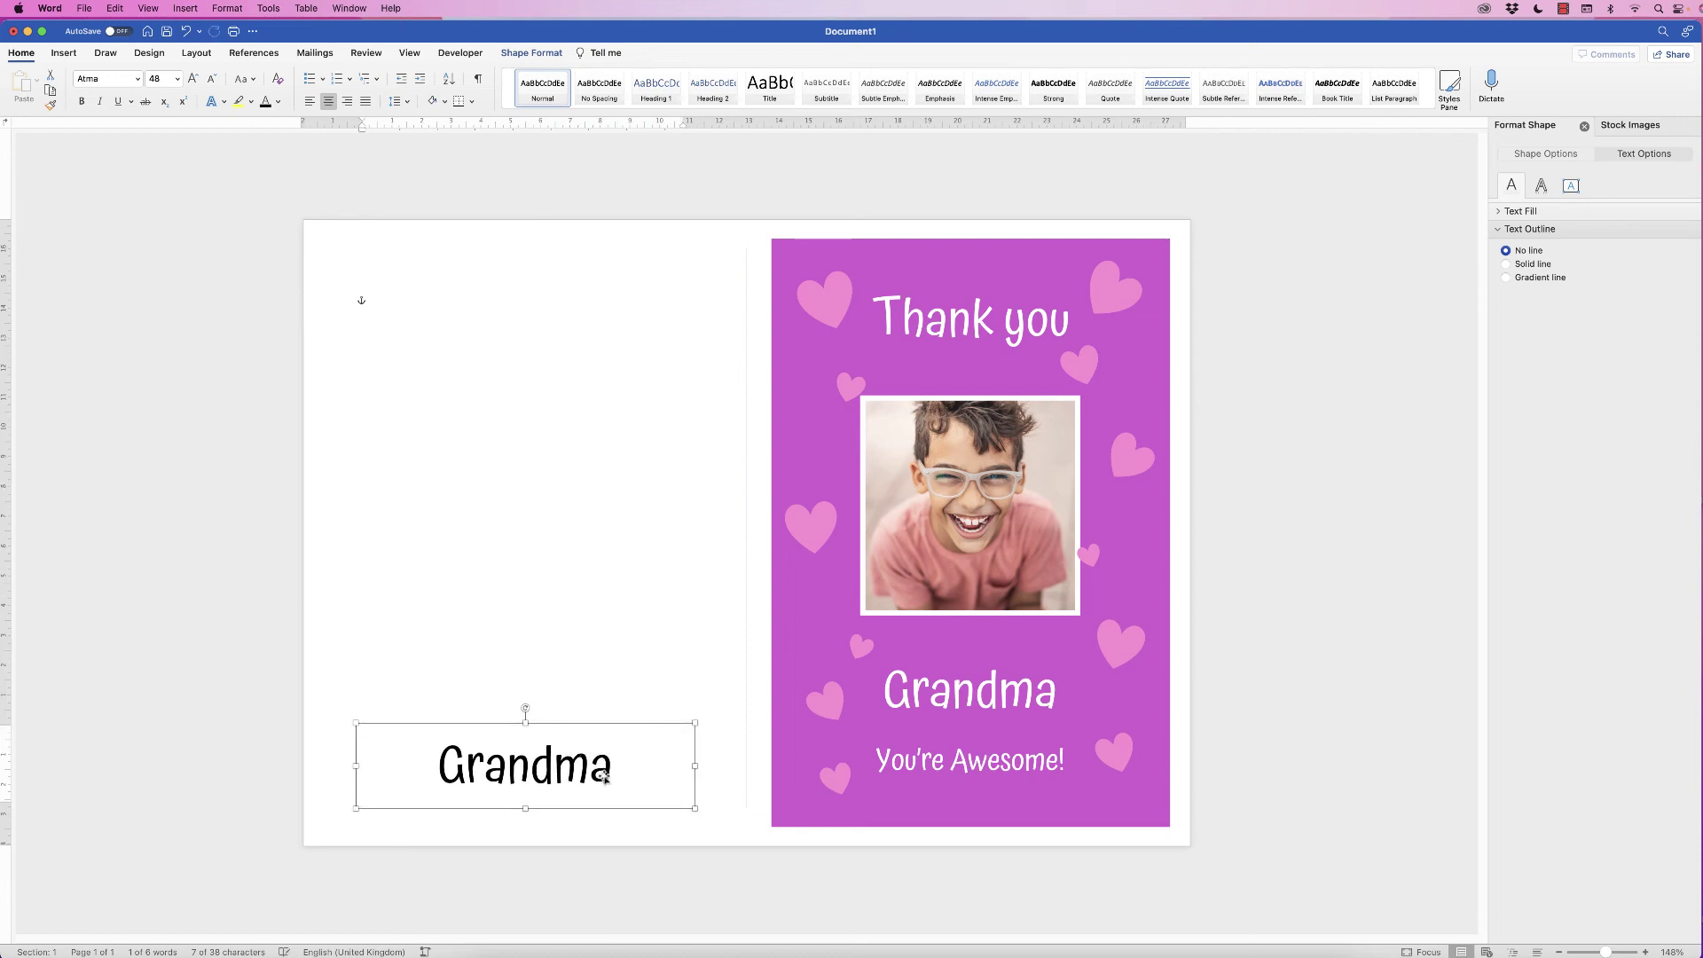
Step: Replace the duplicated text with "Little Toms Designs" and reduce its font size to 20
{"action": "triple_click", "coordinate": [562, 763]}
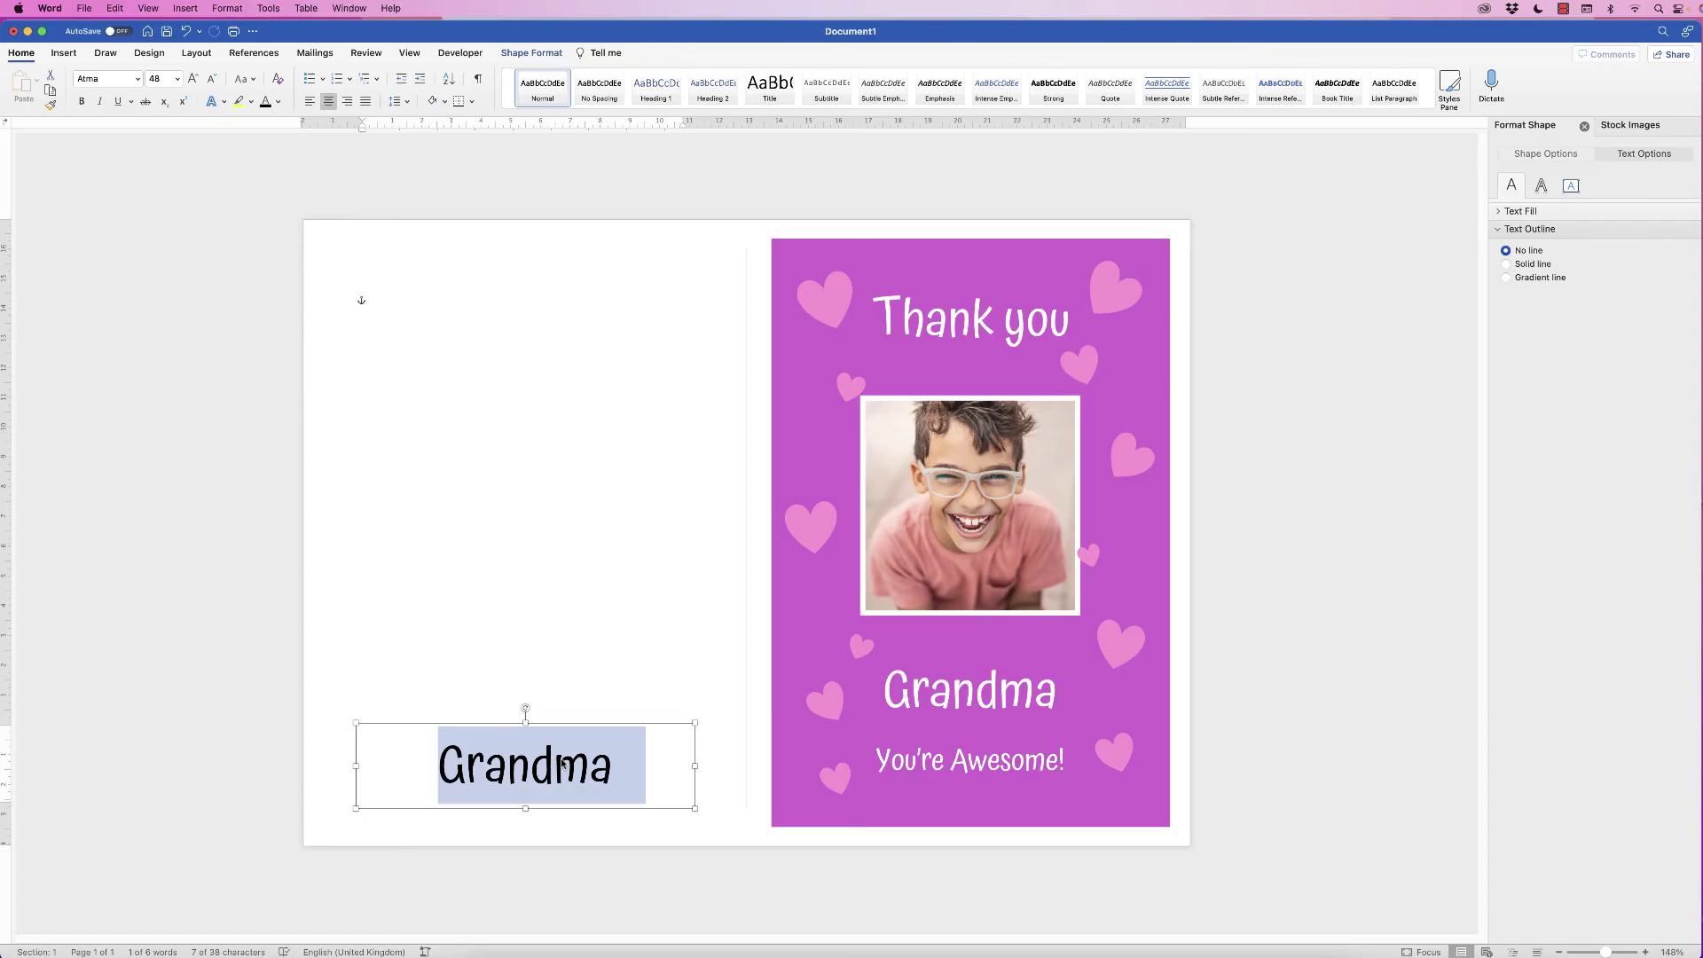
{"action": "type", "text": "Little Toms De"}
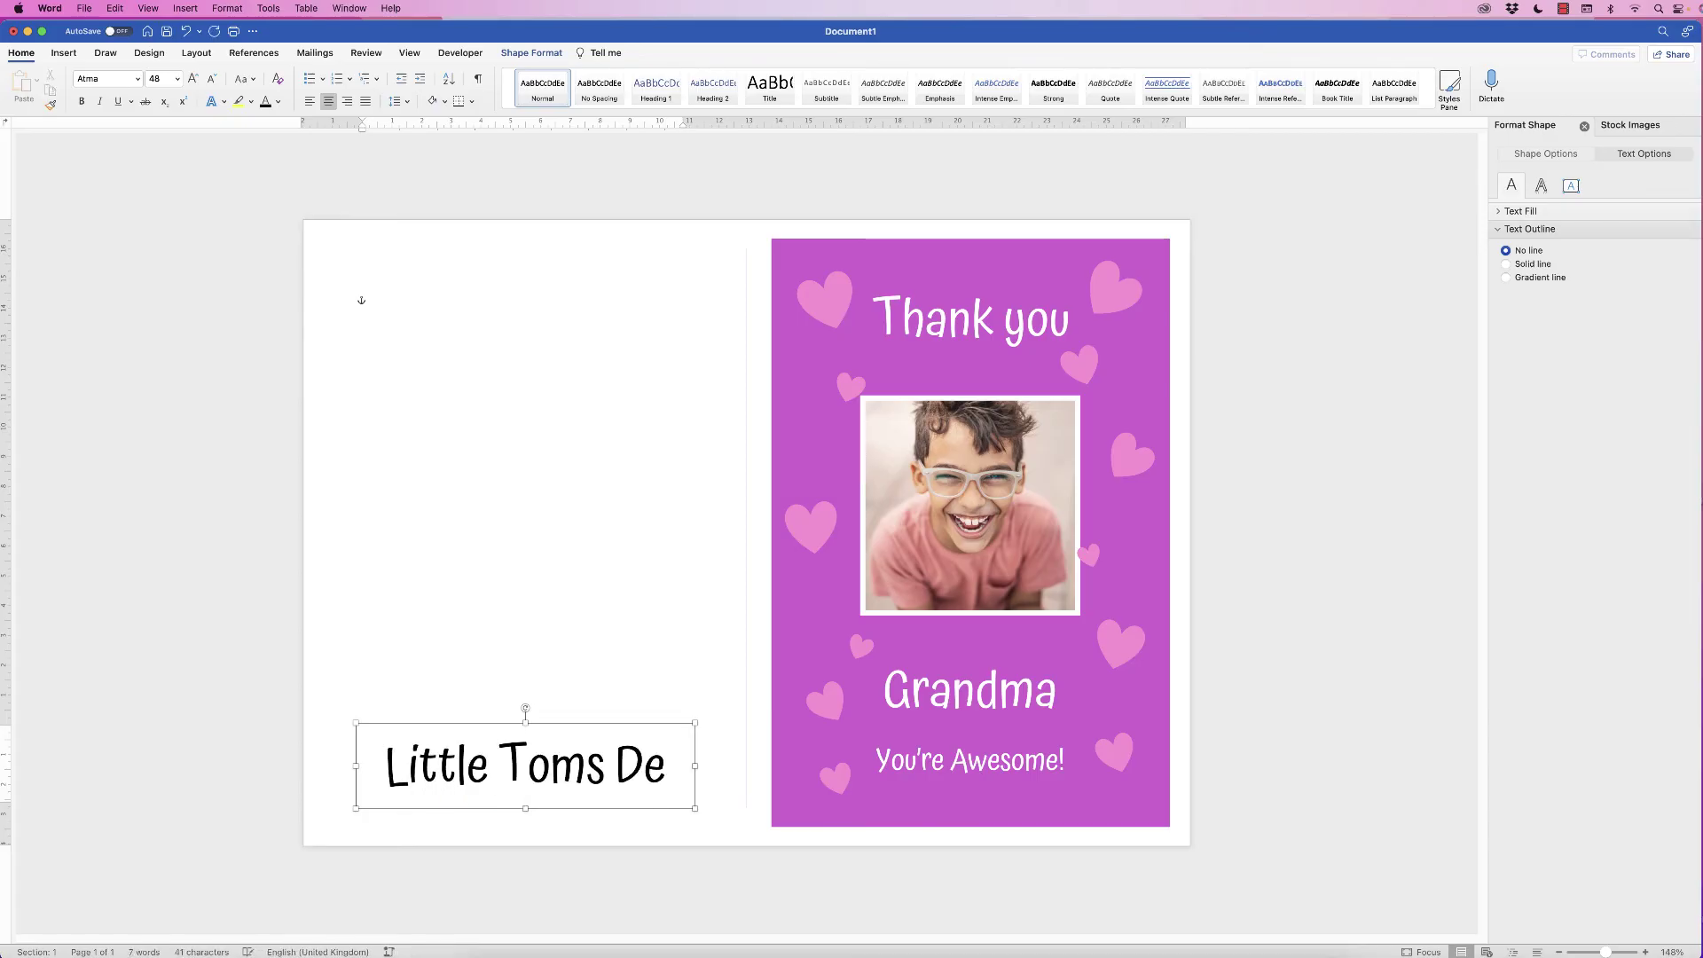
{"action": "left_click", "coordinate": [475, 729]}
{"action": "left_click", "coordinate": [211, 78]}
{"action": "left_click", "coordinate": [211, 78]}
{"action": "left_click", "coordinate": [211, 81]}
{"action": "left_click", "coordinate": [211, 82]}
{"action": "left_click", "coordinate": [211, 82]}
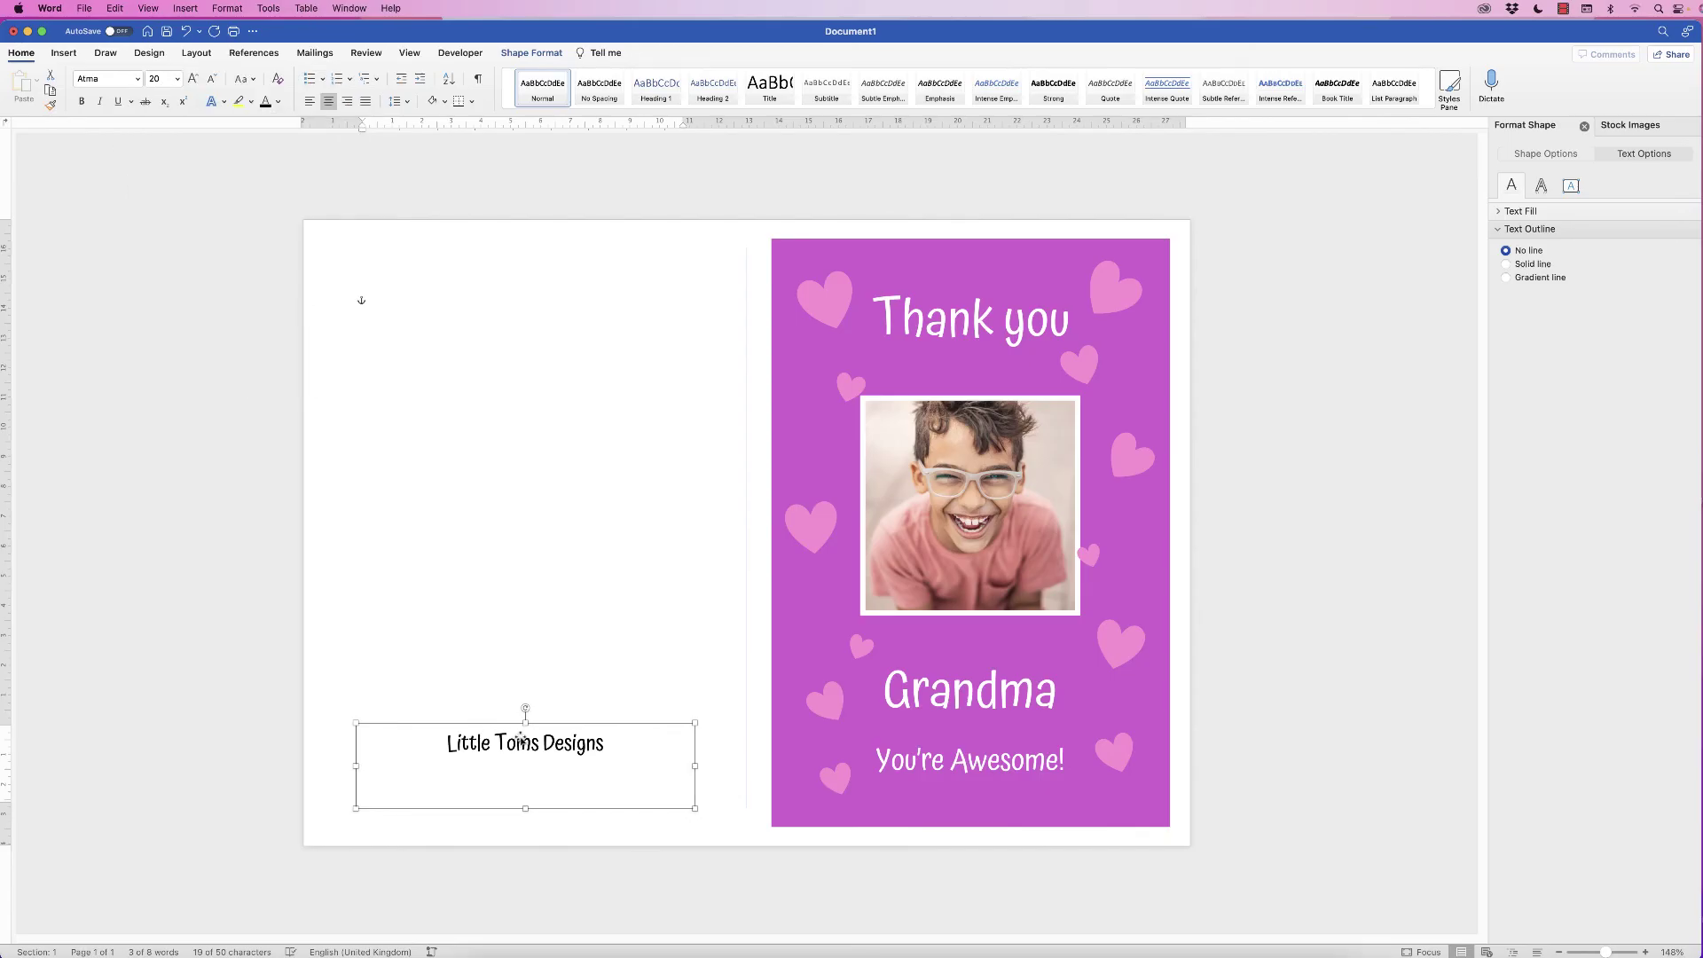
Step: Reduce the "Little Toms Designs" text box to about 1.3 cm high and shift it slightly towards the page's outer edge
{"action": "left_click_drag", "start_coordinate": [525, 723], "coordinate": [523, 770]}
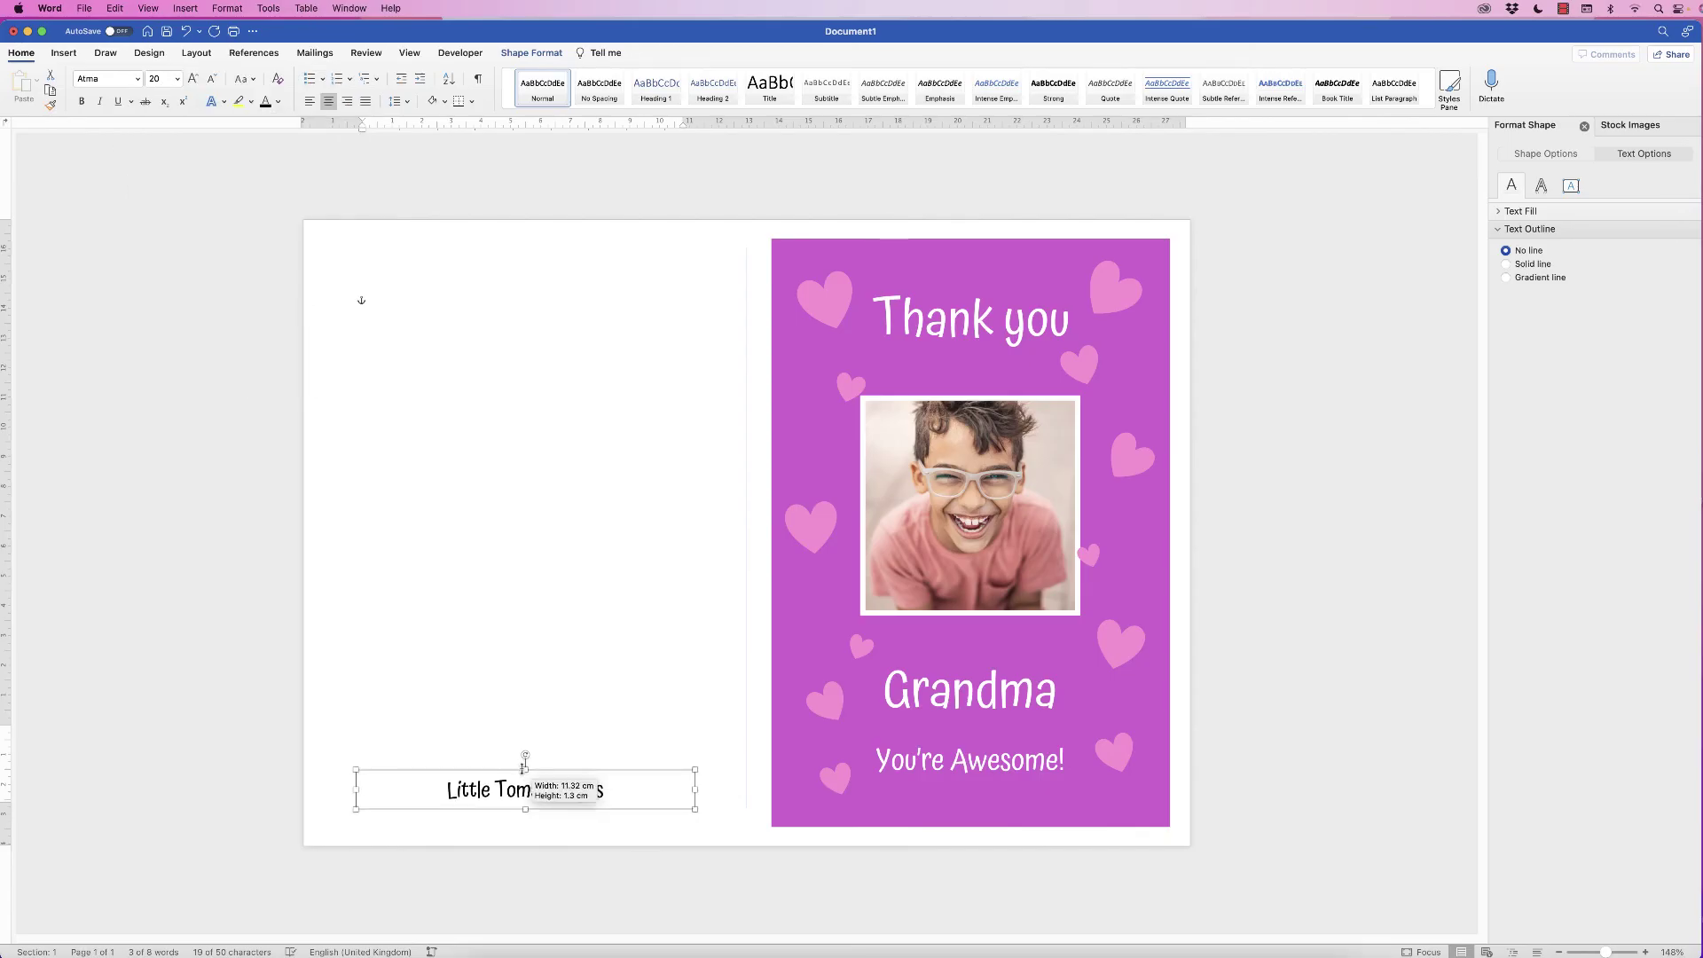
{"action": "left_click", "coordinate": [554, 717]}
{"action": "left_click", "coordinate": [543, 765]}
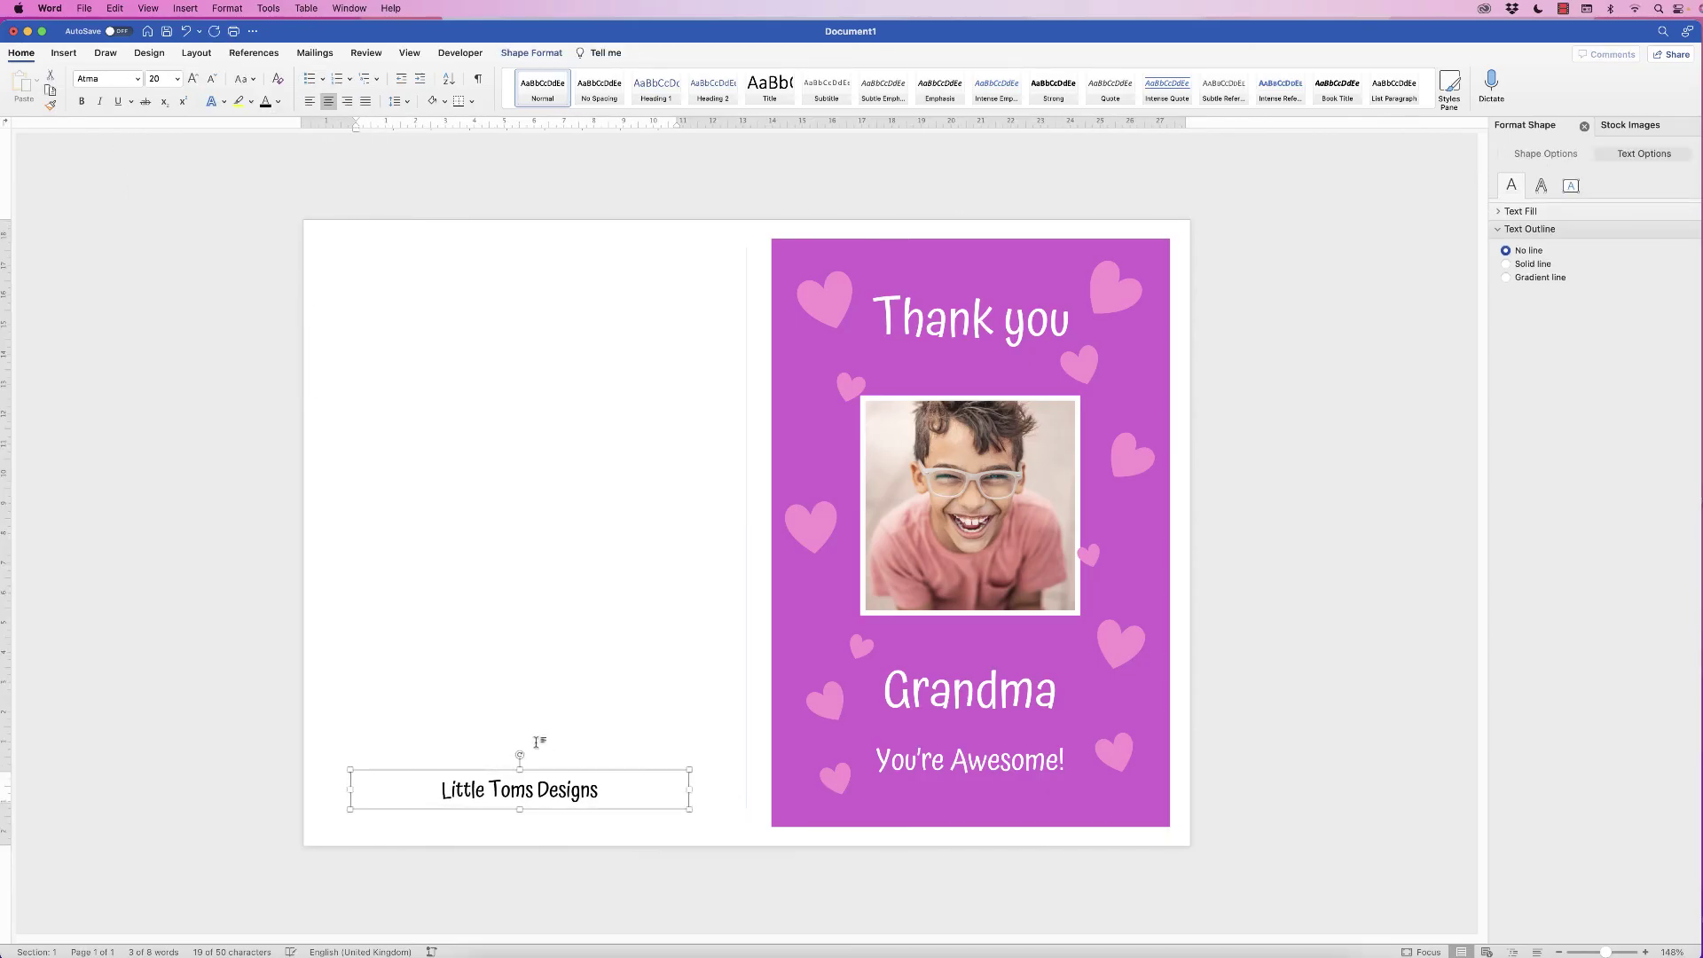
{"action": "left_click", "coordinate": [536, 742]}
Step: Search the stock icons for "animal" and insert the solid black hen icon
{"action": "left_click", "coordinate": [63, 53]}
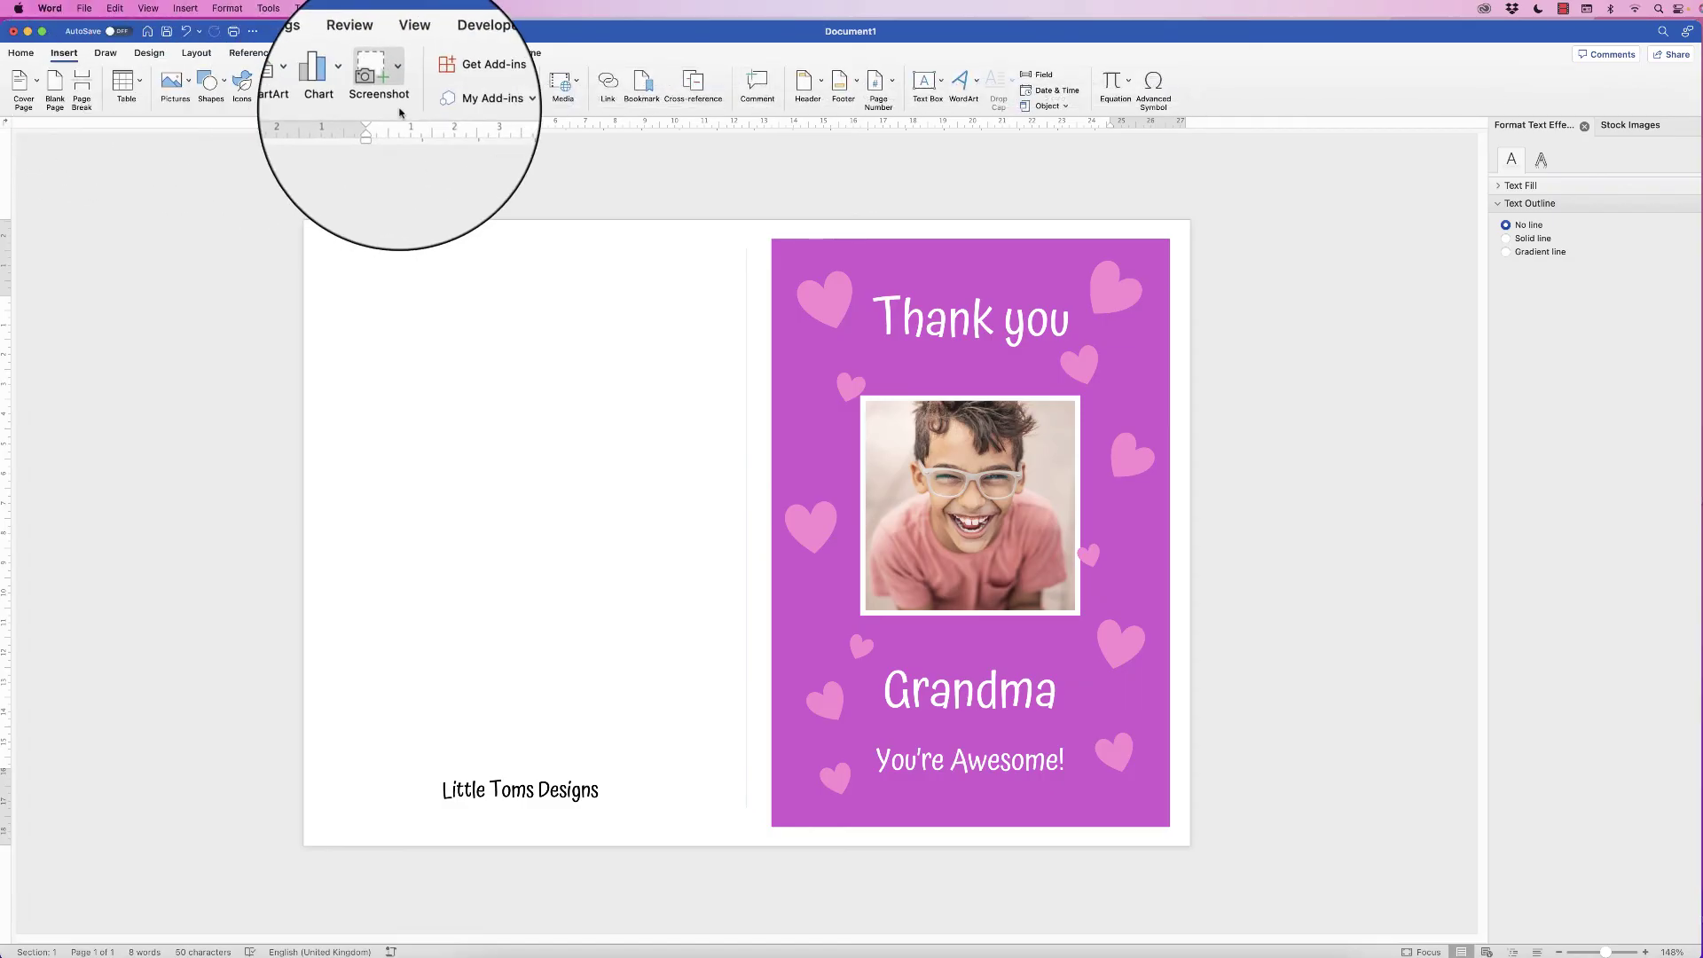
{"action": "left_click", "coordinate": [242, 86]}
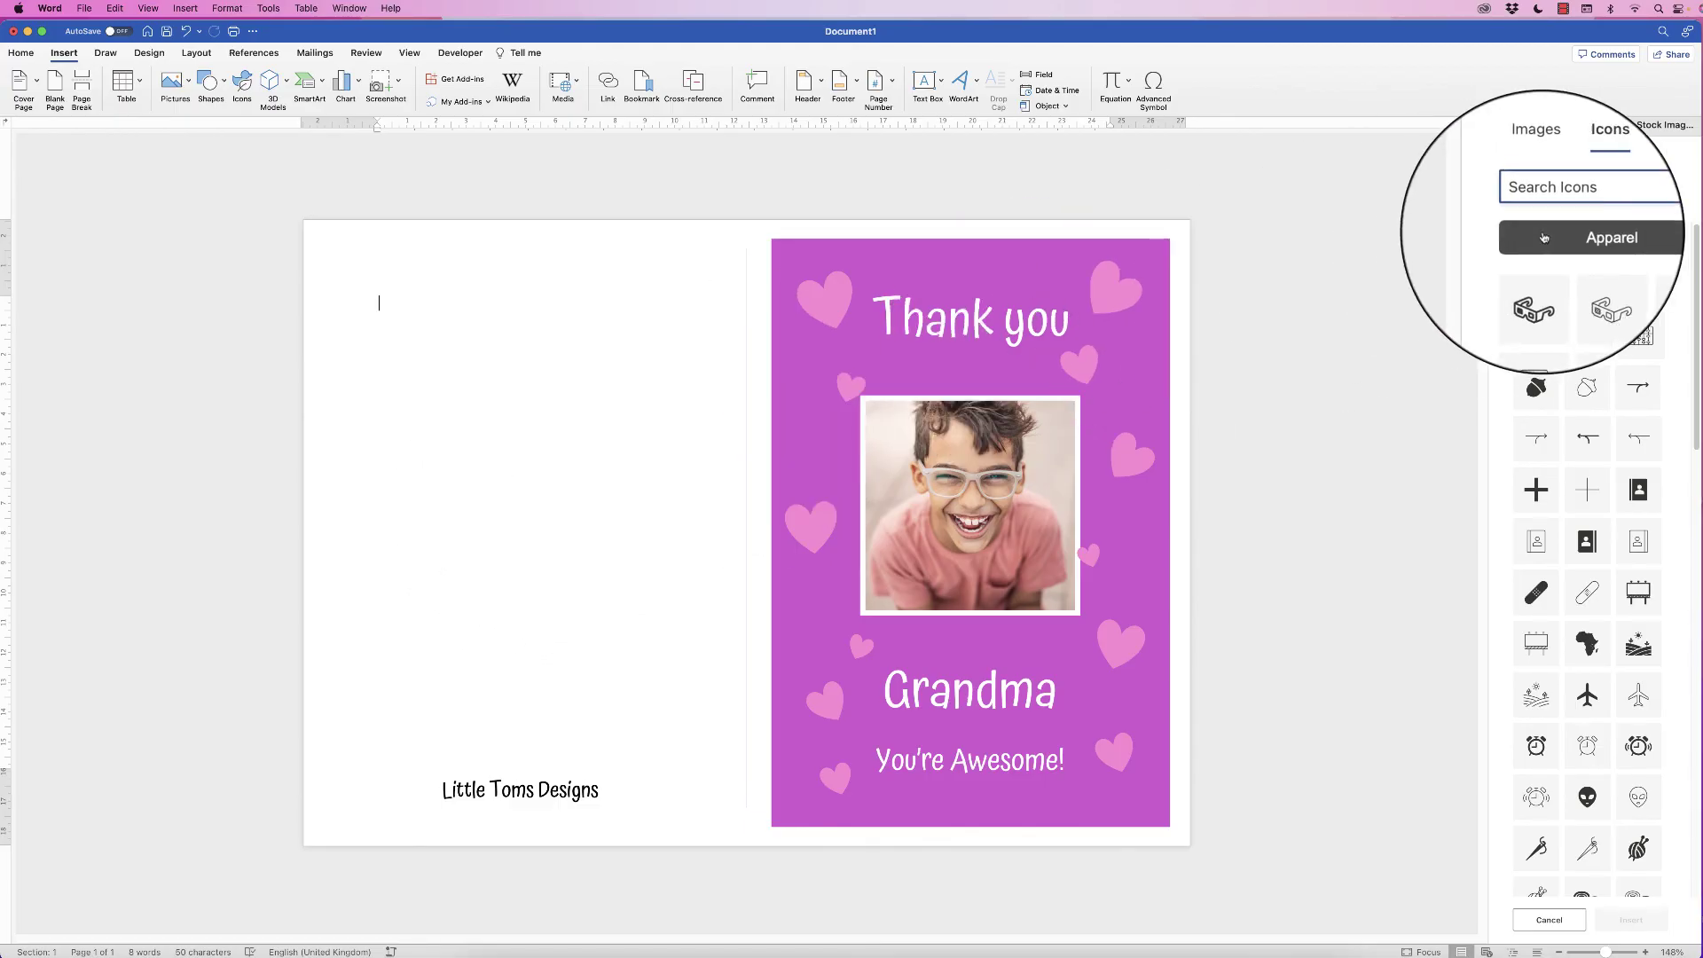
{"action": "type", "text": "animal"}
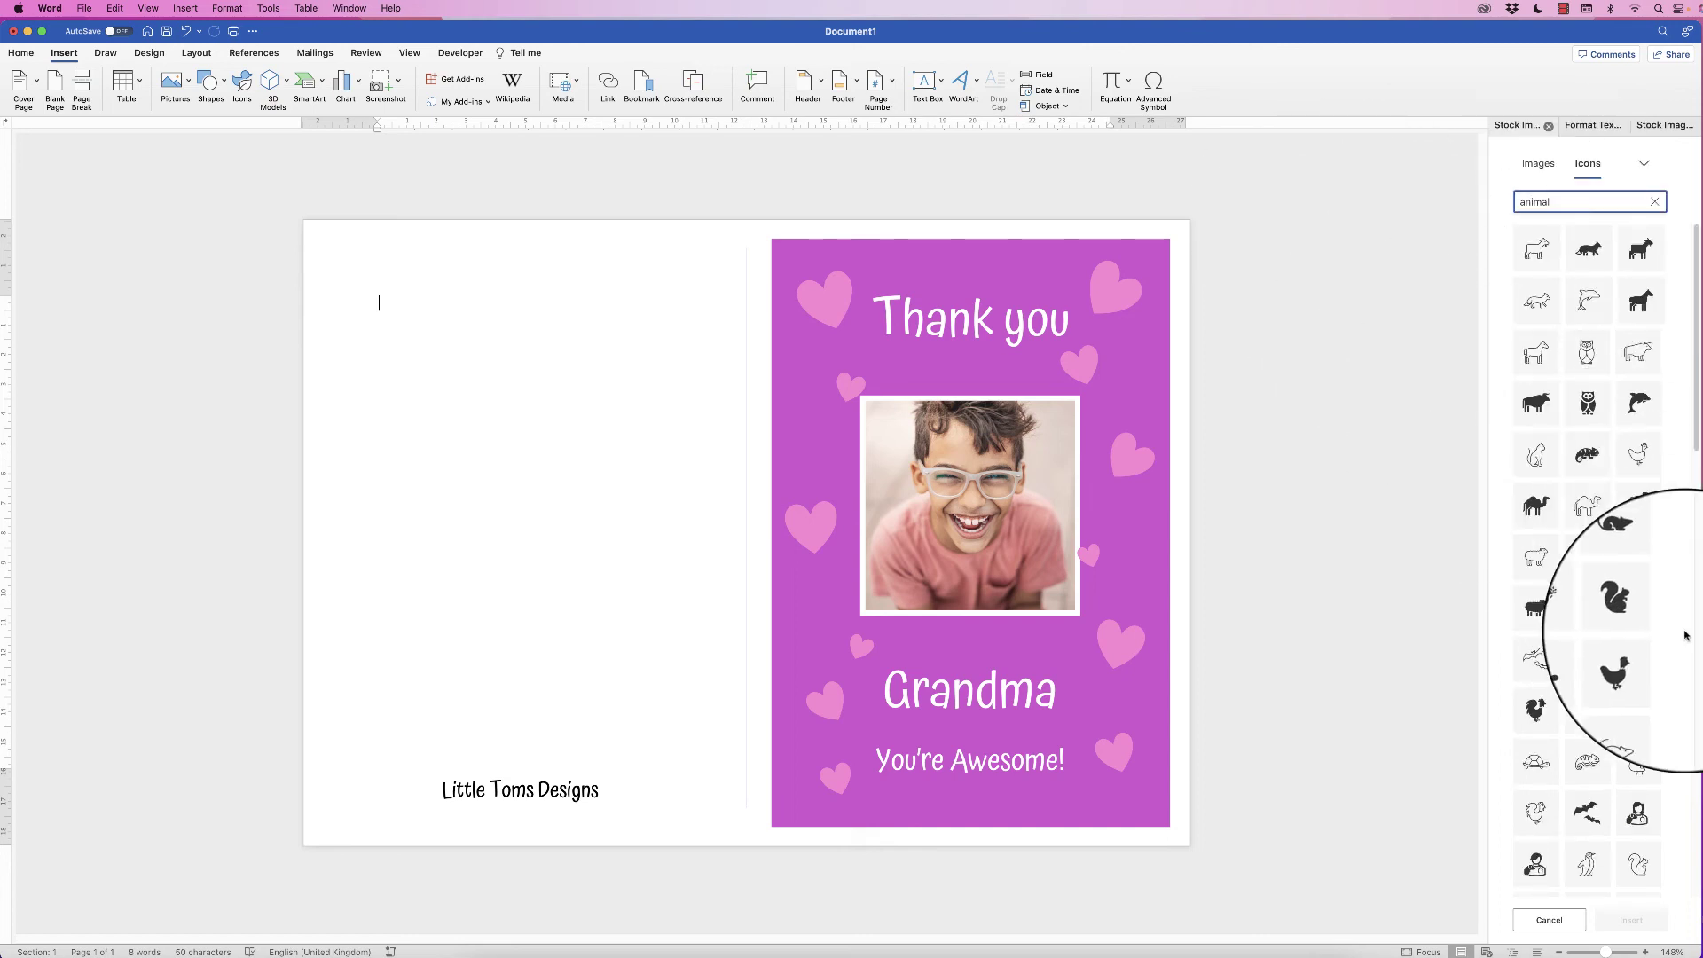
{"action": "left_click", "coordinate": [1637, 658]}
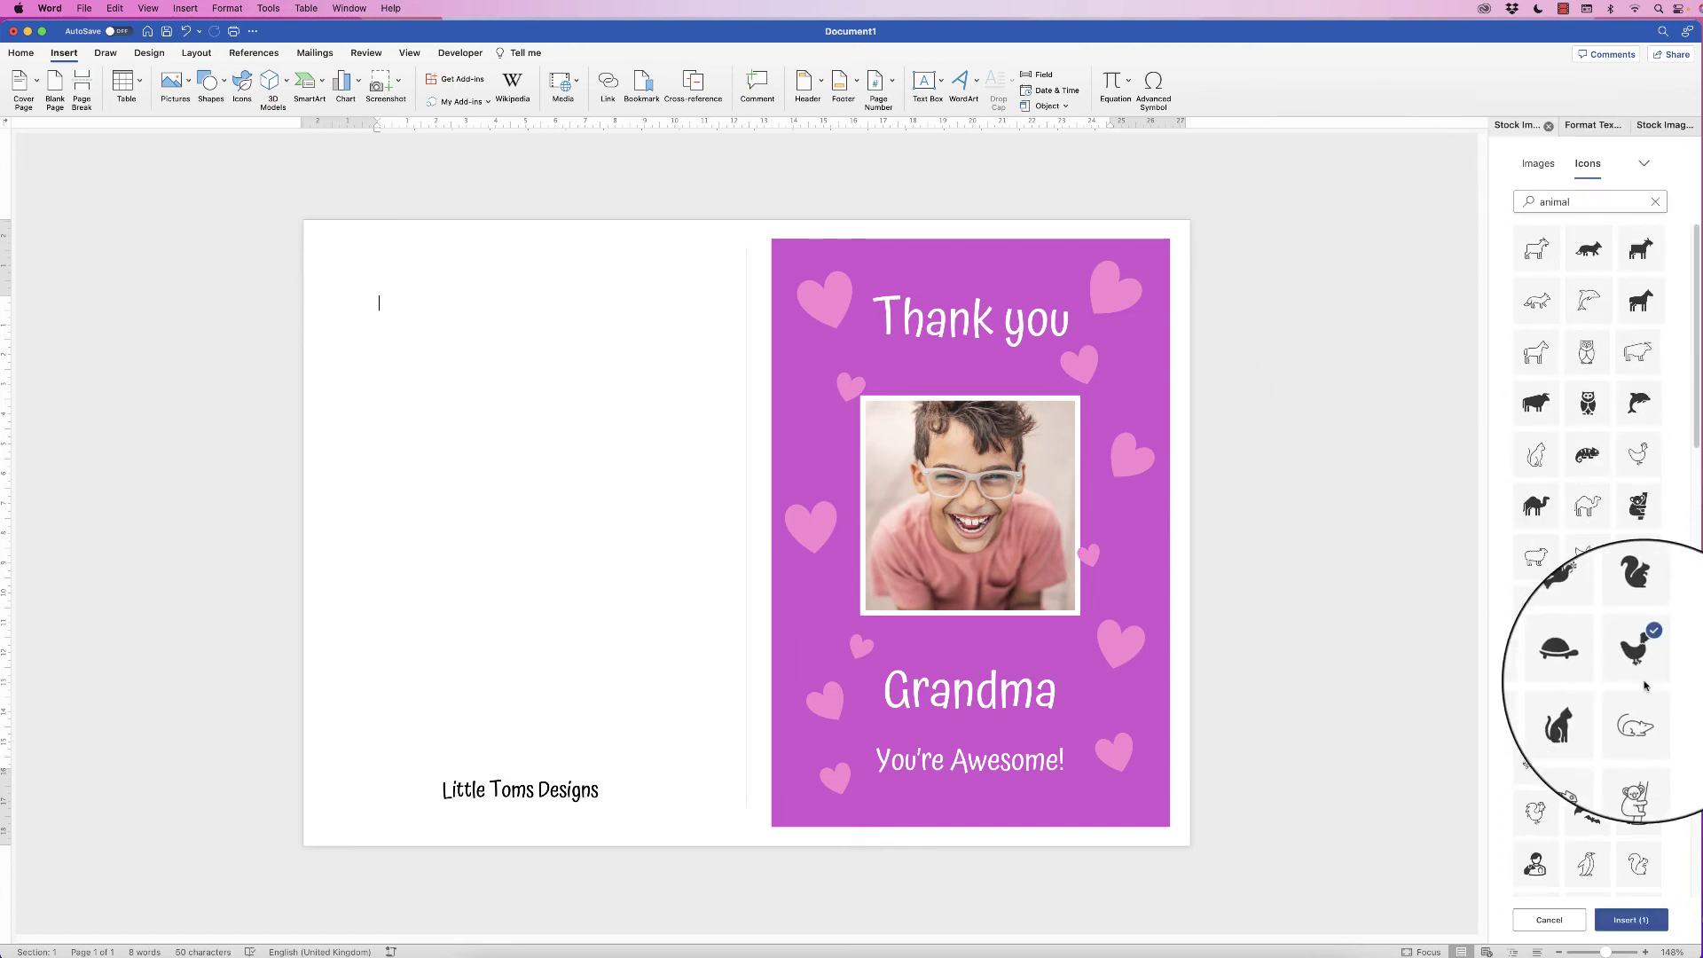
{"action": "left_click", "coordinate": [1630, 924]}
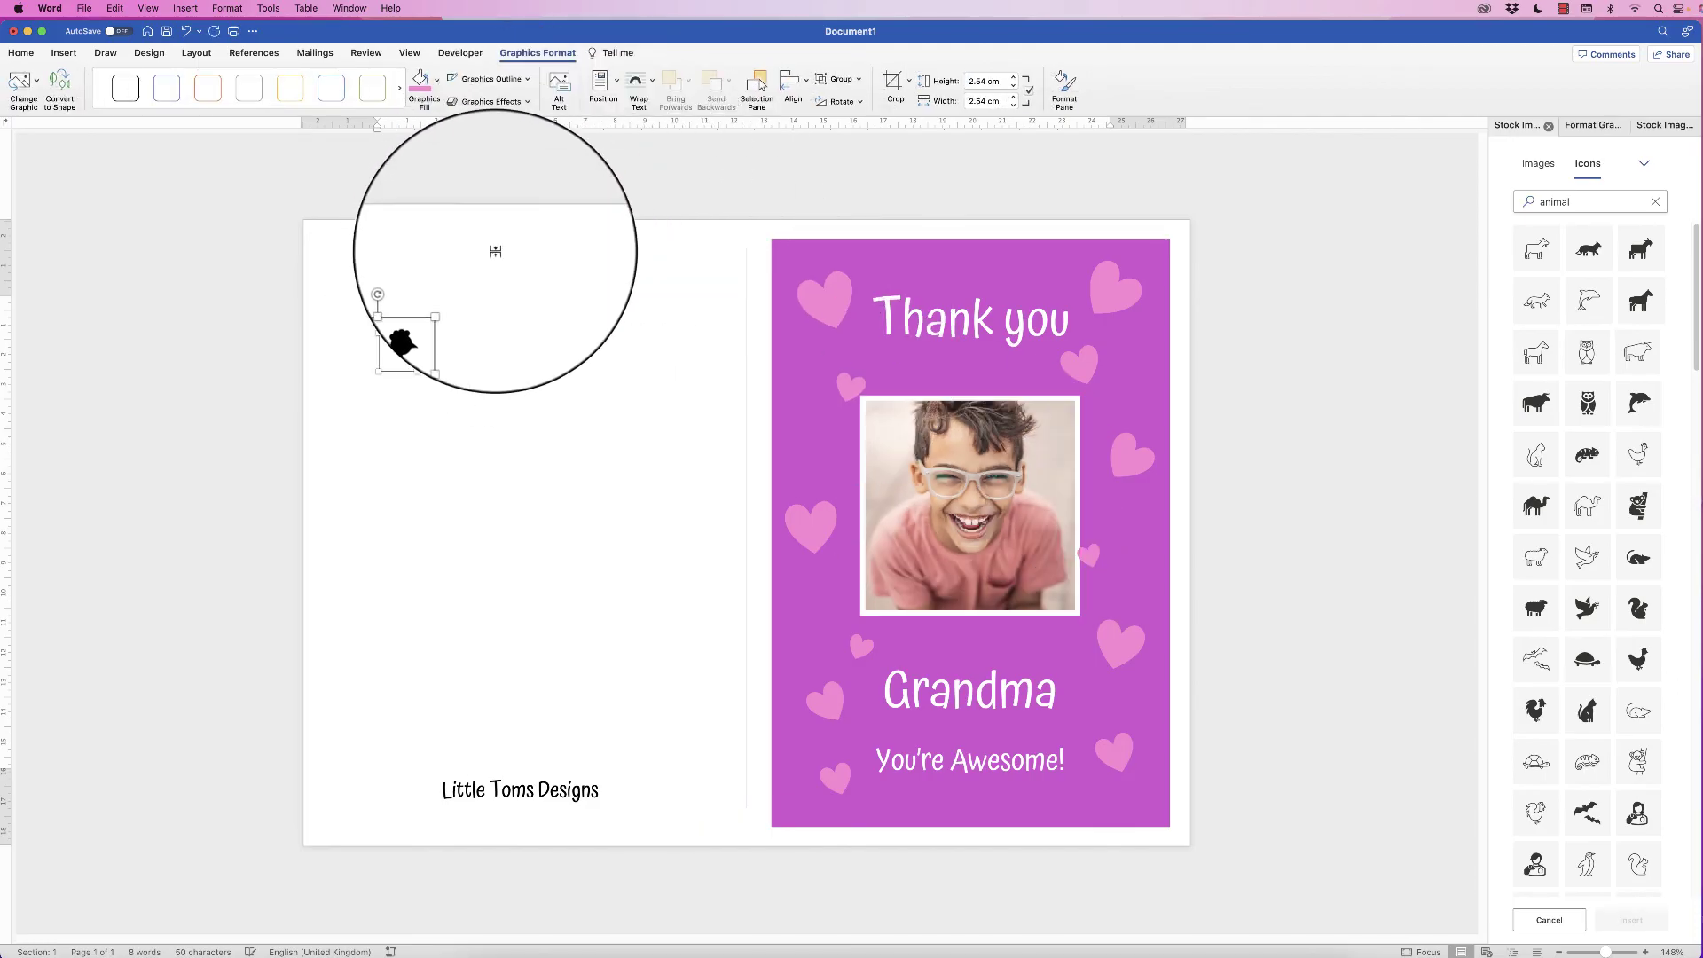
Step: Set the hen icon in front of text, shrink it to 1.9 cm square and move it to the middle of the back page
{"action": "left_click", "coordinate": [653, 83]}
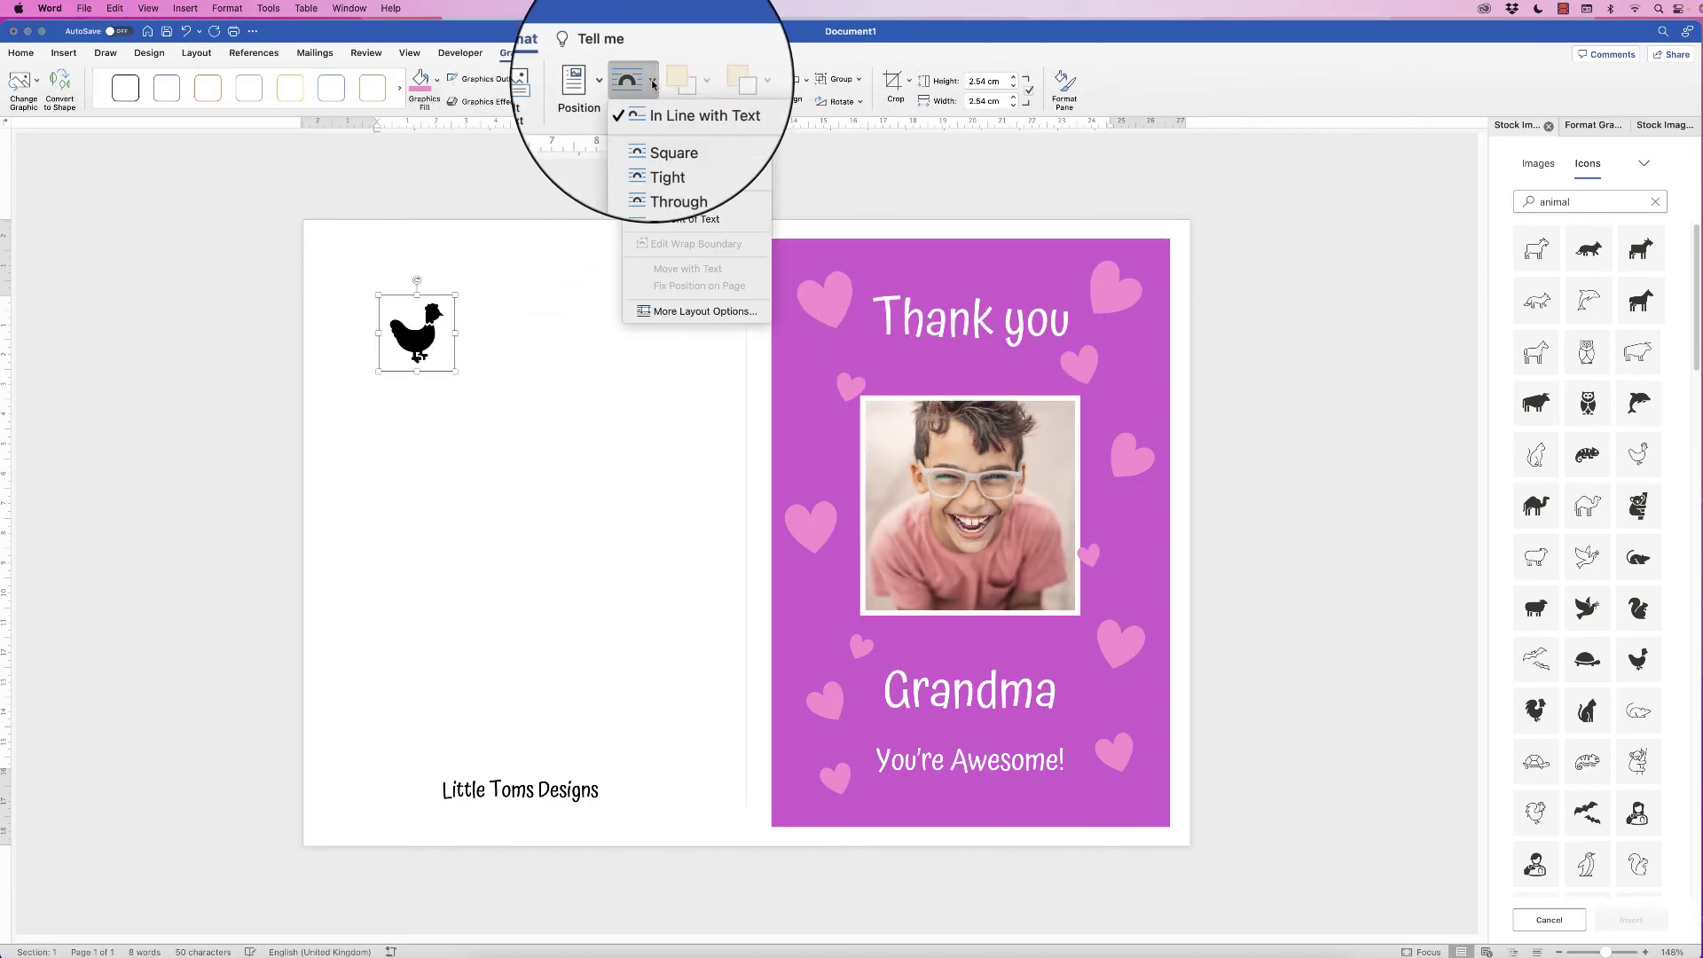
{"action": "left_click", "coordinate": [642, 225]}
{"action": "left_click_drag", "start_coordinate": [421, 341], "coordinate": [521, 508]}
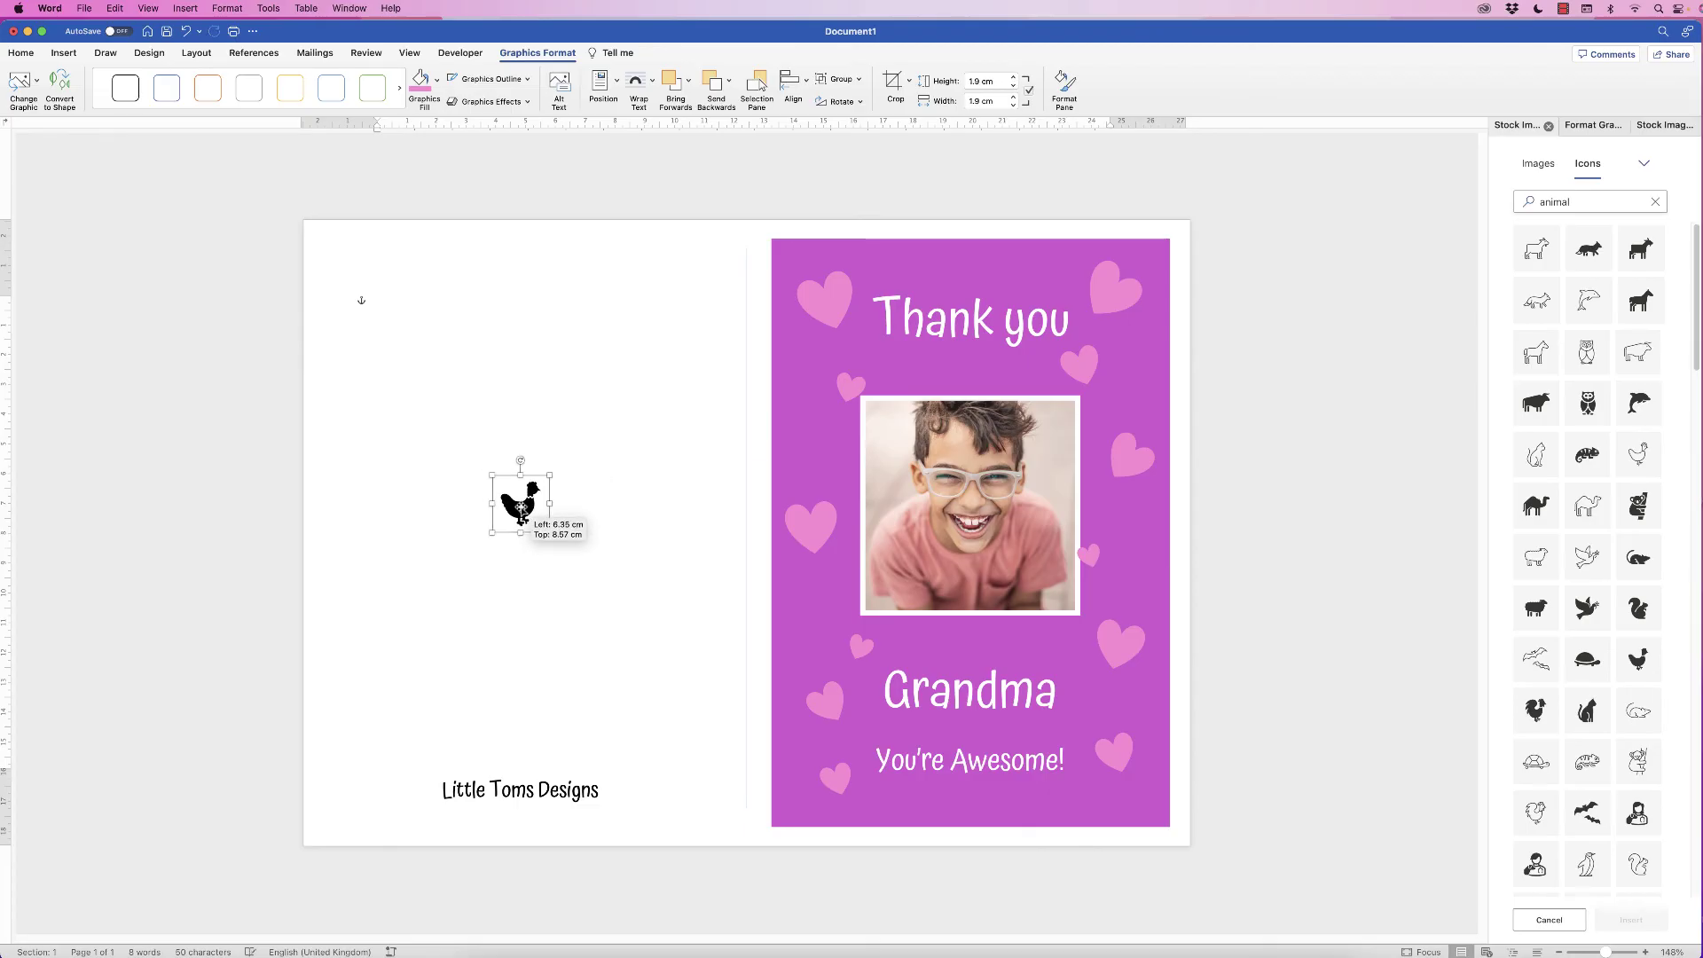
Step: Align the hen icon with the "Little Toms Designs" text box
{"action": "left_click", "coordinate": [513, 790]}
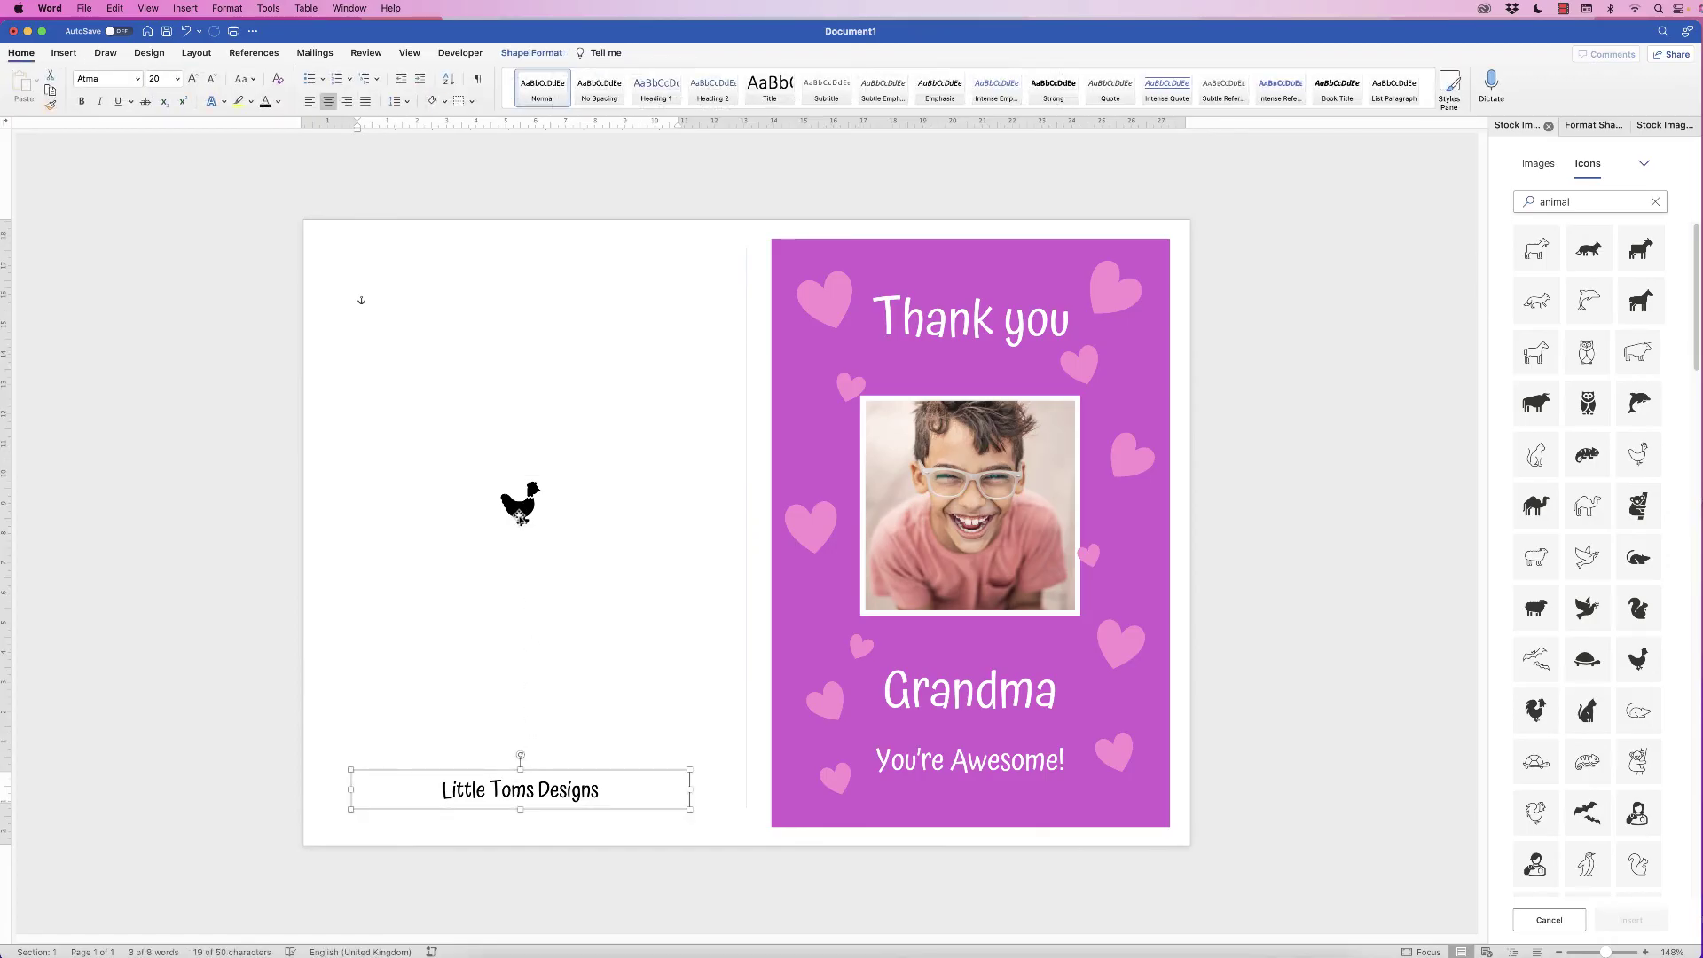
{"action": "left_click", "coordinate": [521, 510], "text": "shift"}
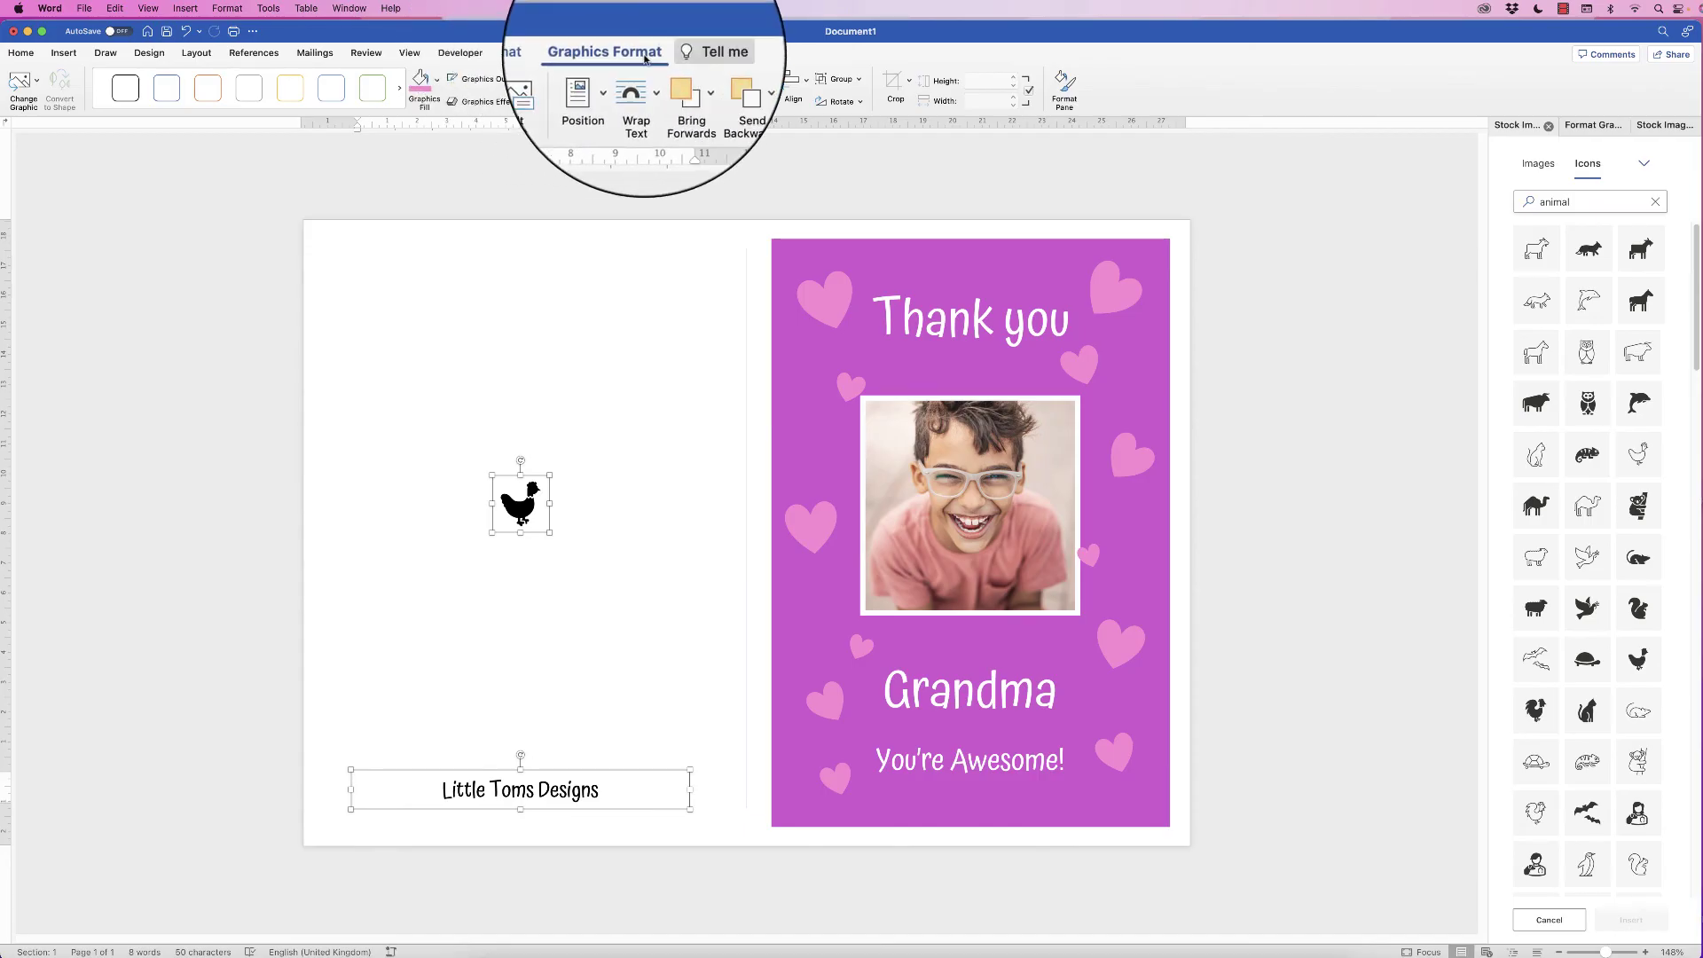
{"action": "left_click", "coordinate": [794, 85]}
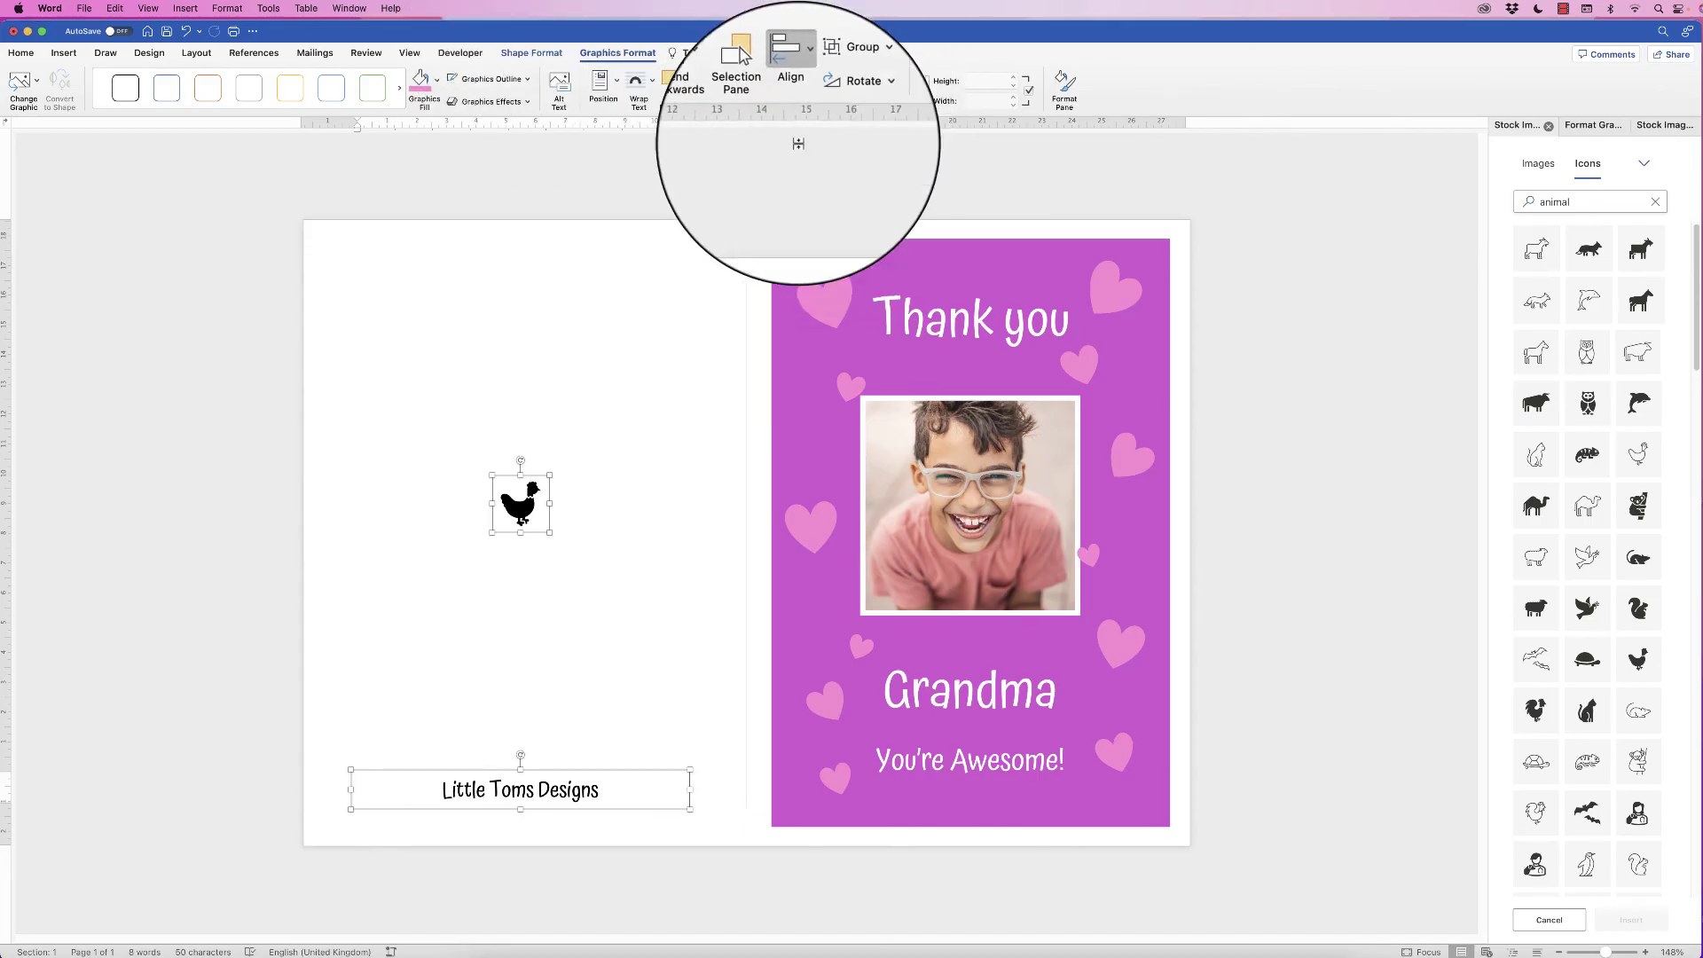